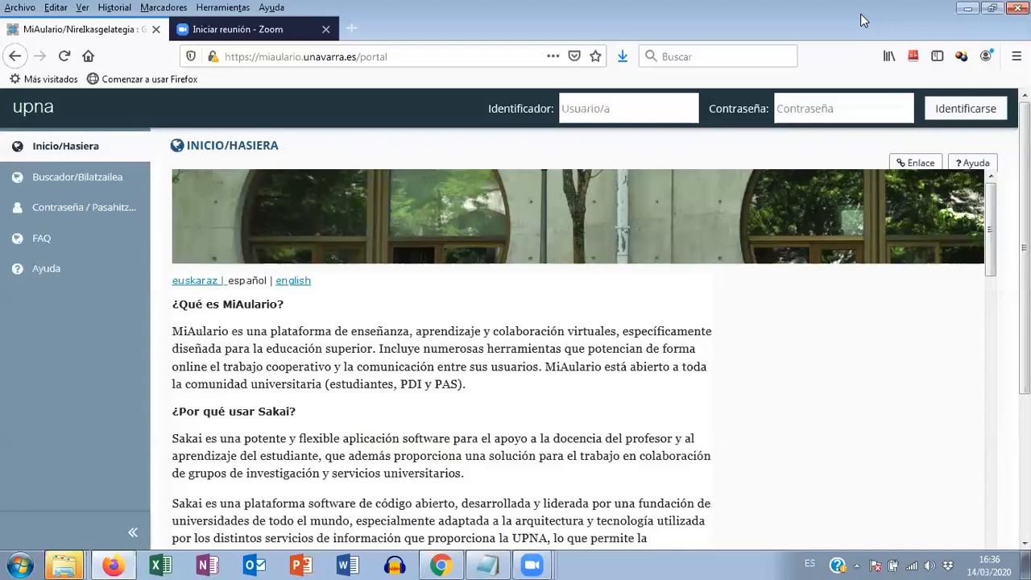
- Log in to MiAulario with the account's username and password
type("susa")
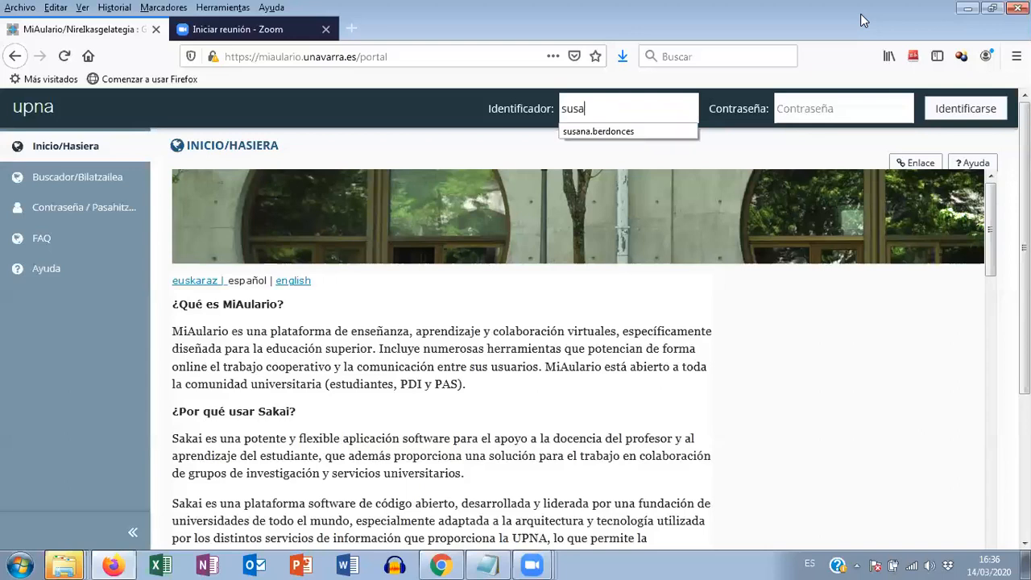
left_click(644, 132)
left_click(810, 107)
type("••••••")
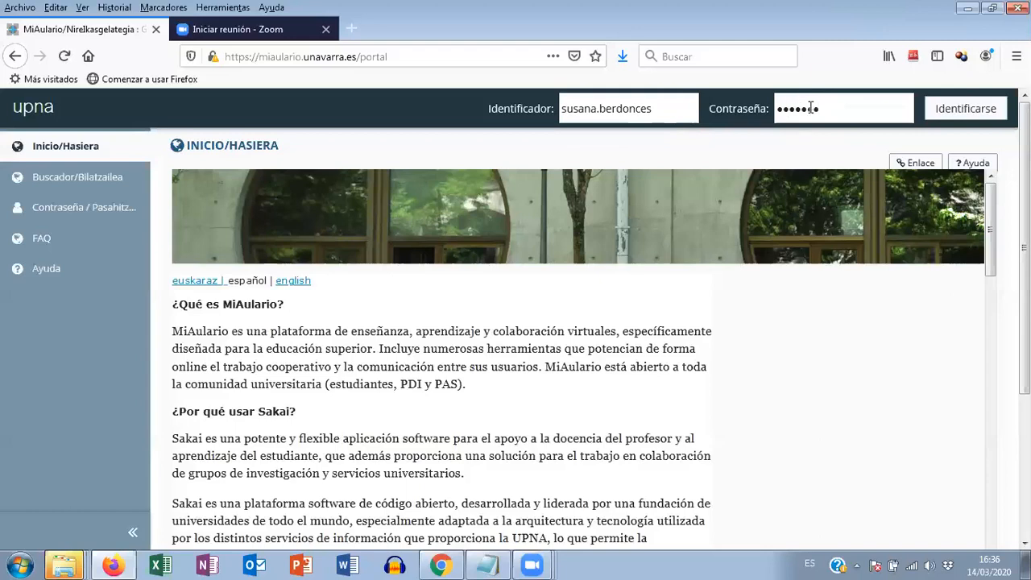
key("Return")
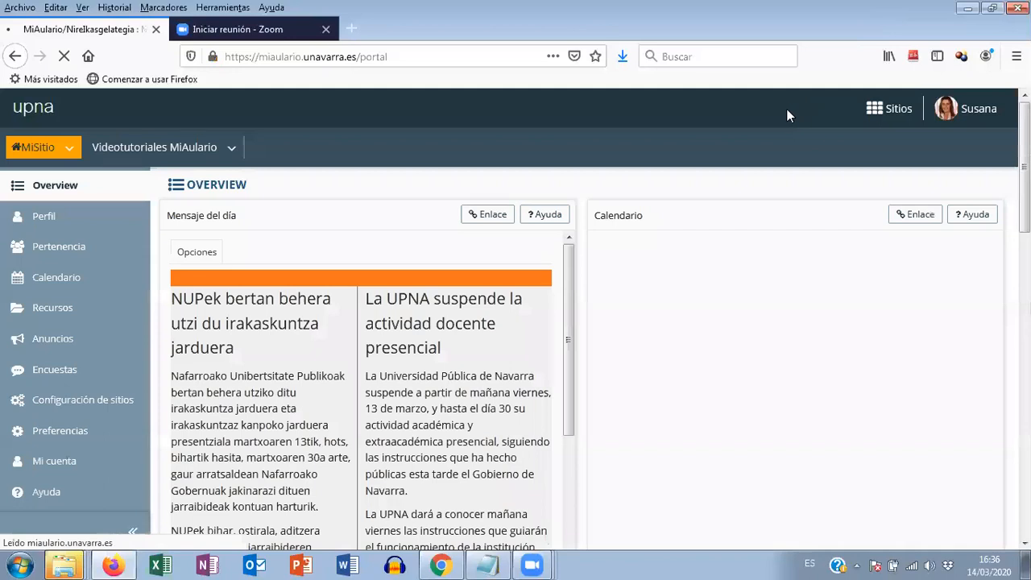
- Open the tool selection in the configuration of the Videotutoriales MiAulario site
left_click(163, 150)
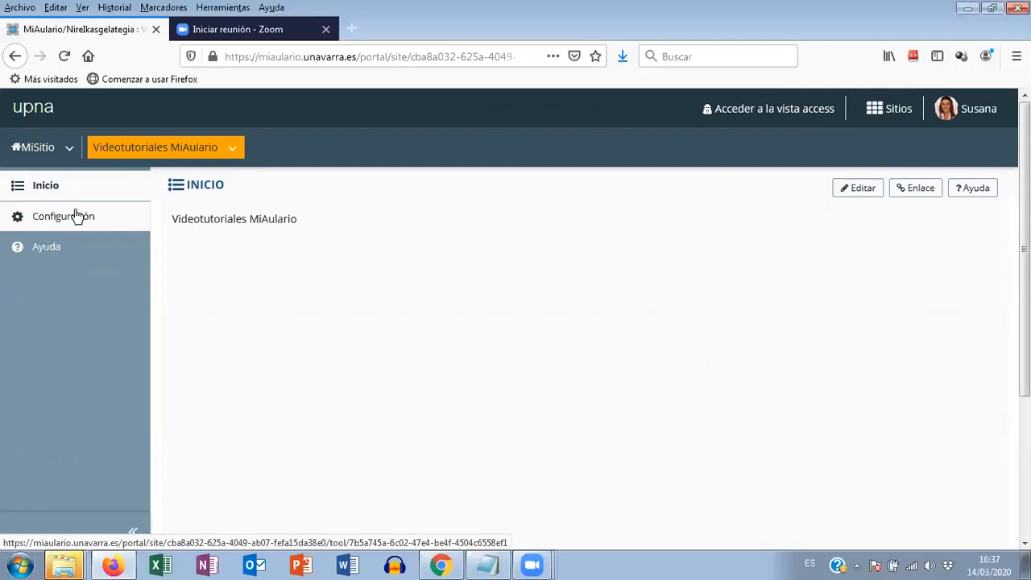
left_click(72, 219)
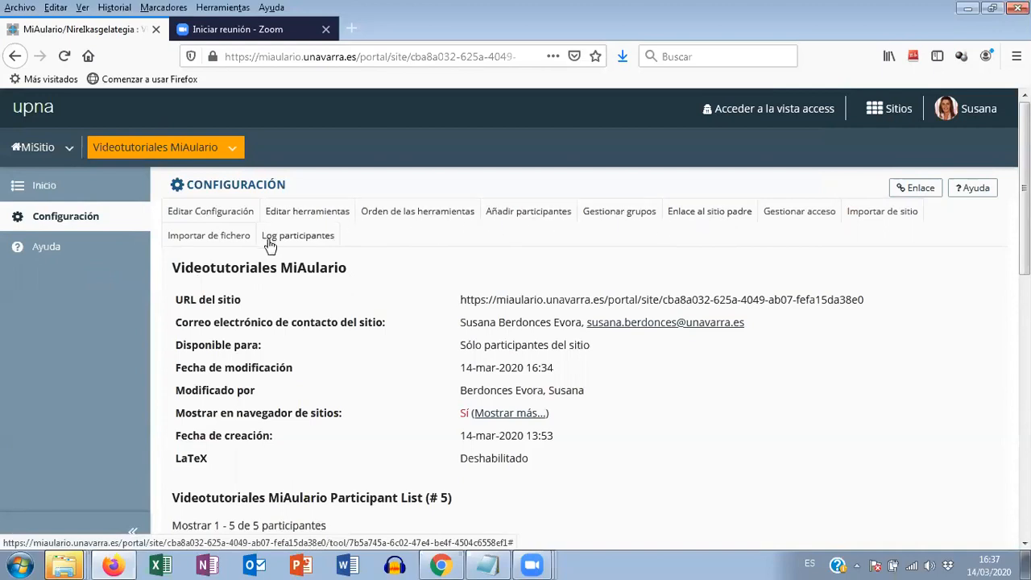
left_click(303, 218)
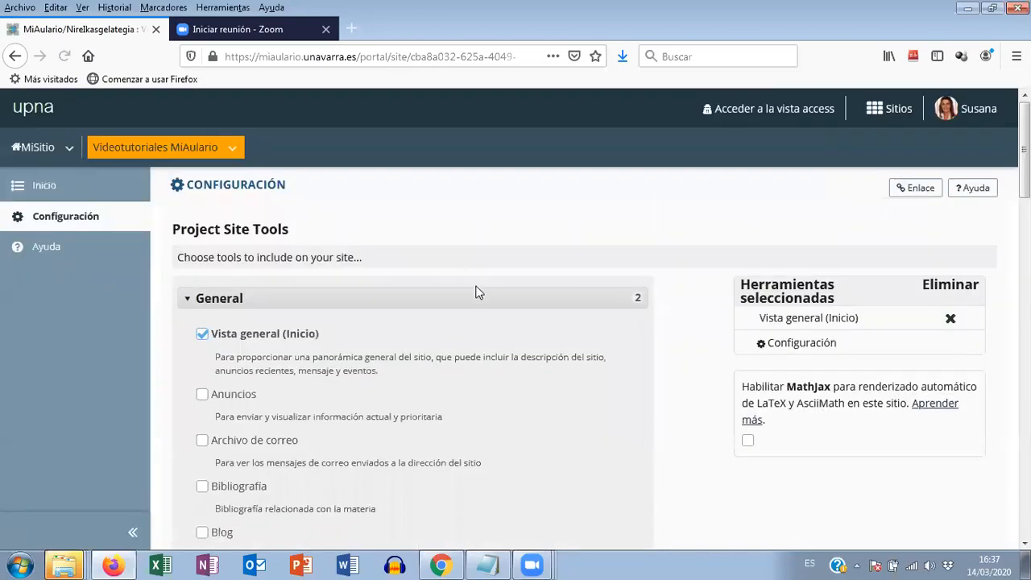
- Select the Exámenes tool among the General tools to include on the site
scroll(475, 293, "down", 4)
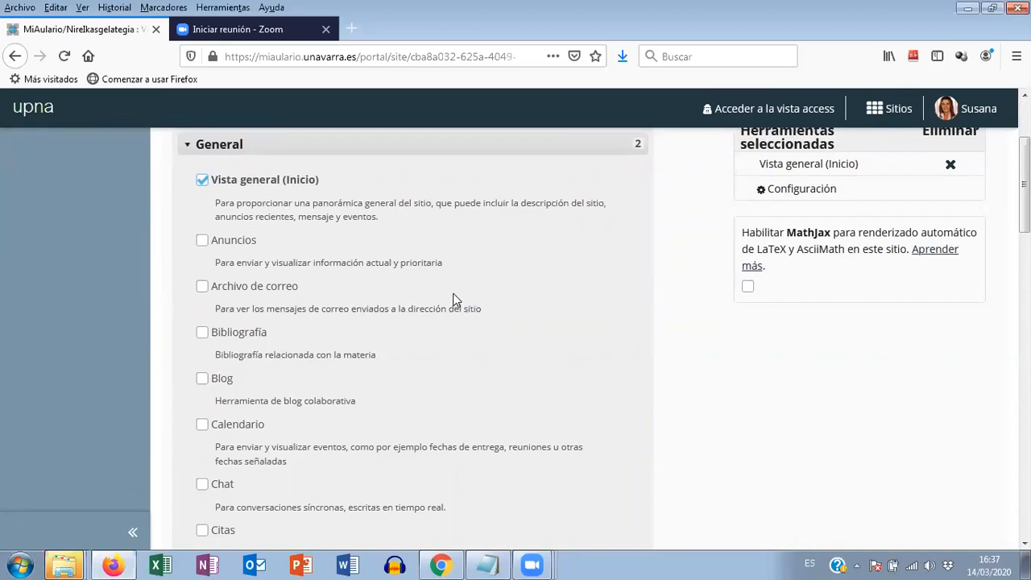
scroll(452, 299, "down", 3)
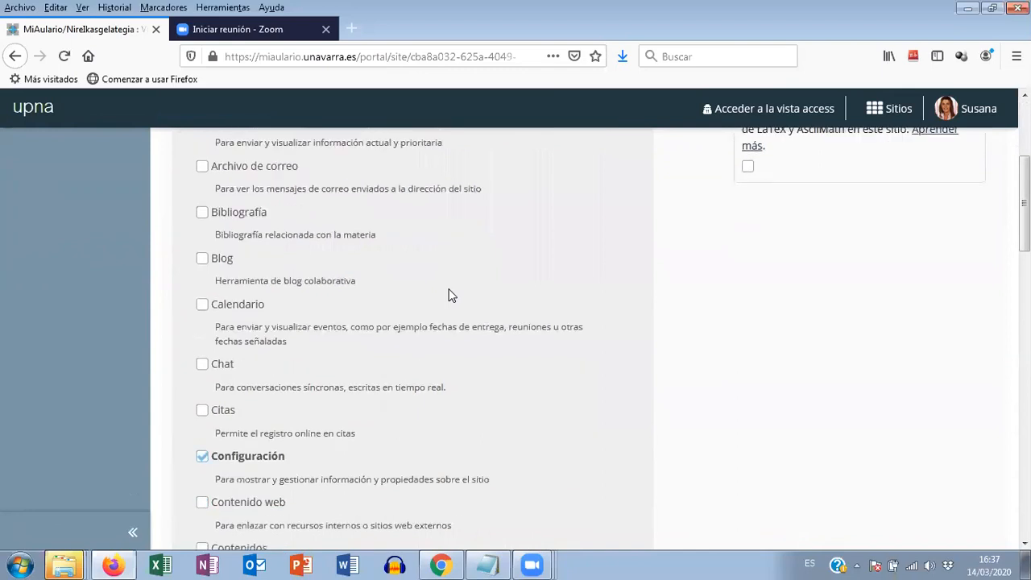
scroll(450, 293, "down", 1)
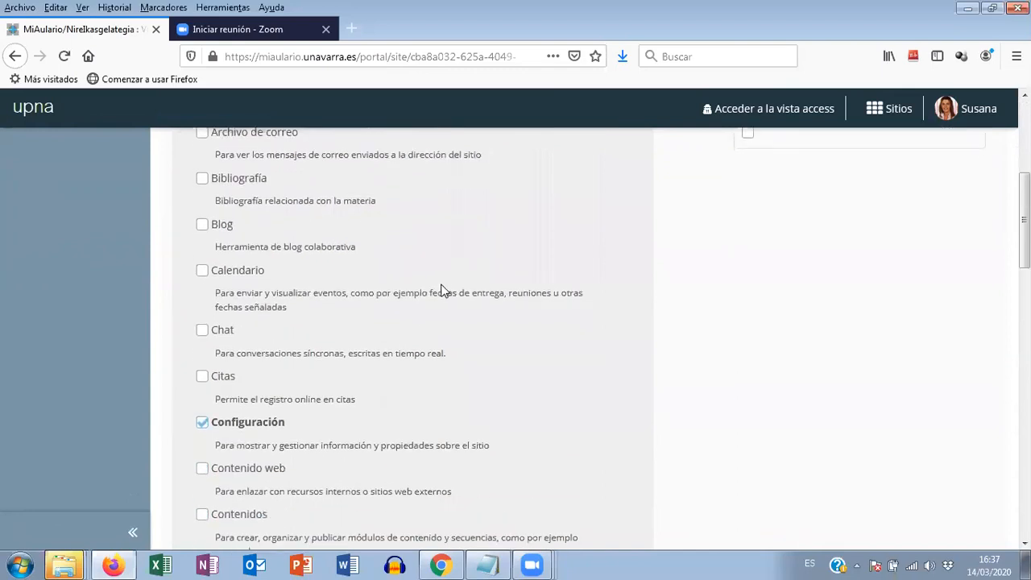
scroll(439, 290, "down", 3)
scroll(437, 280, "down", 5)
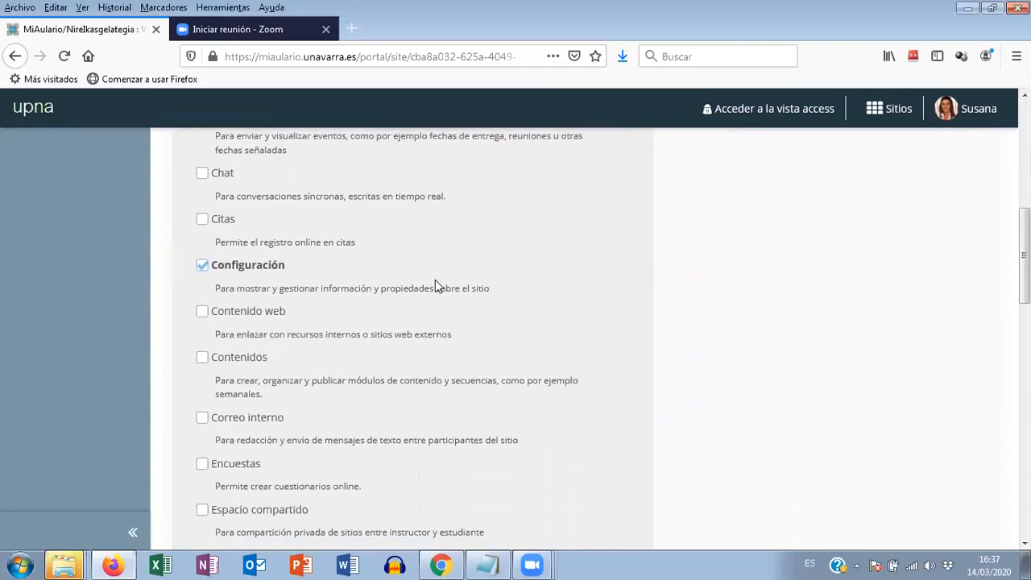
scroll(430, 286, "down", 4)
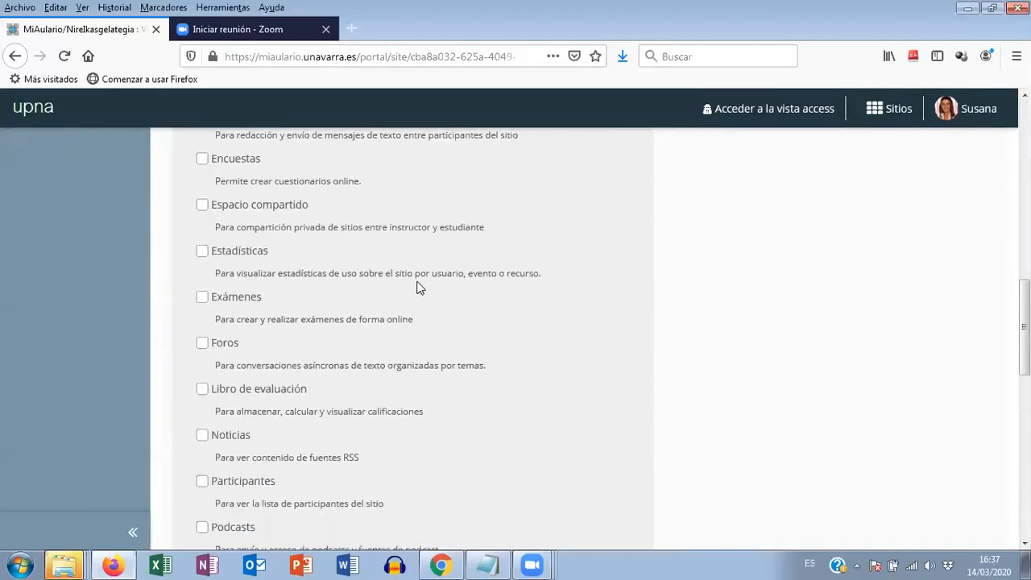
left_click(203, 298)
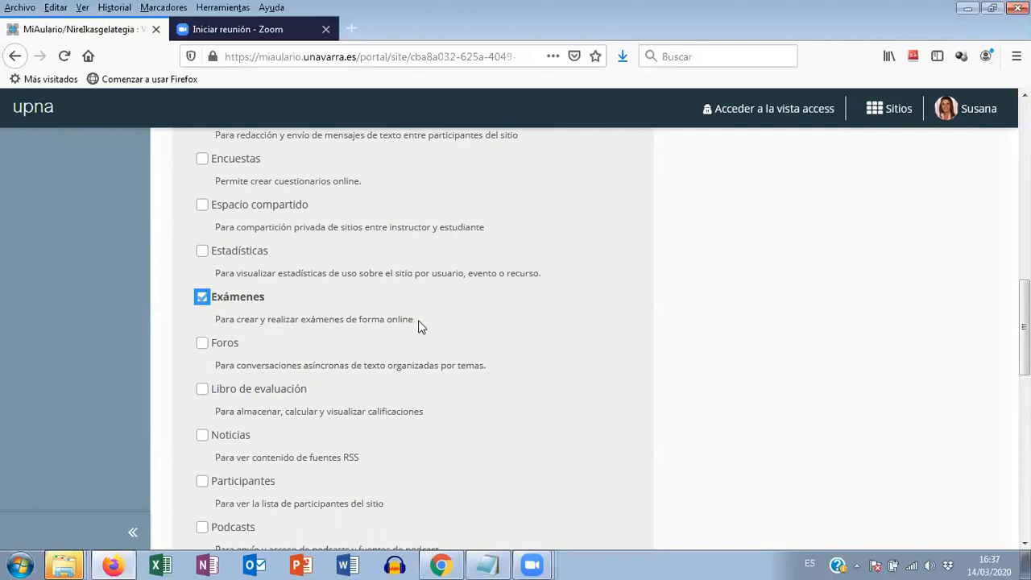
- Continue with the chosen site tools and confirm the addition
scroll(418, 326, "down", 5)
scroll(418, 327, "down", 8)
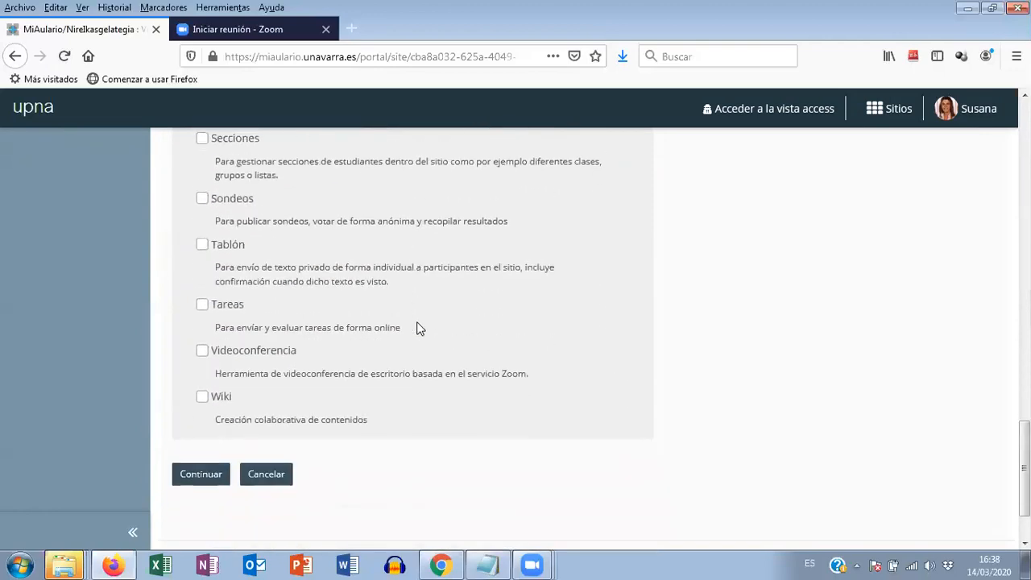
scroll(418, 326, "down", 2)
left_click(202, 396)
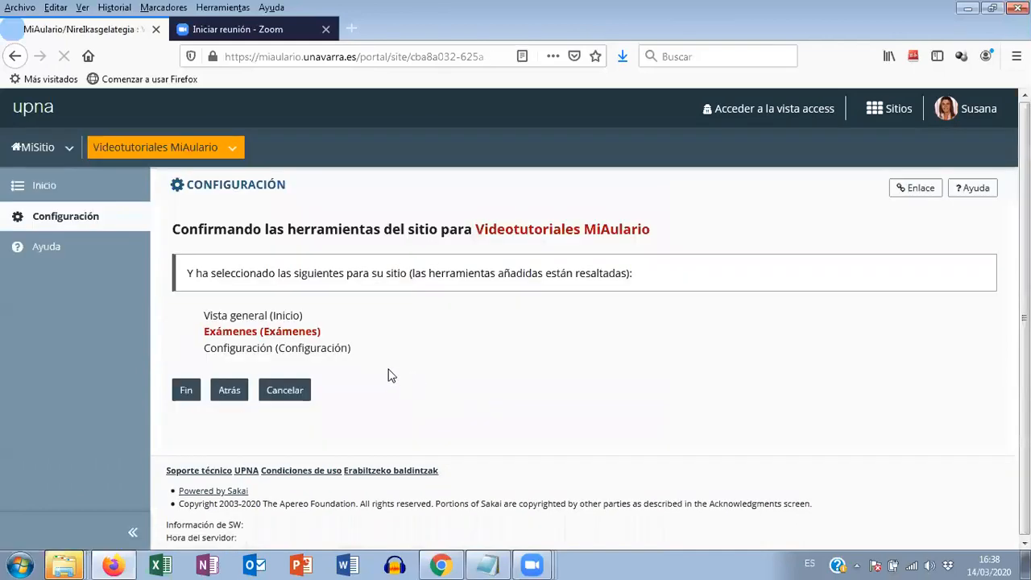
left_click(186, 392)
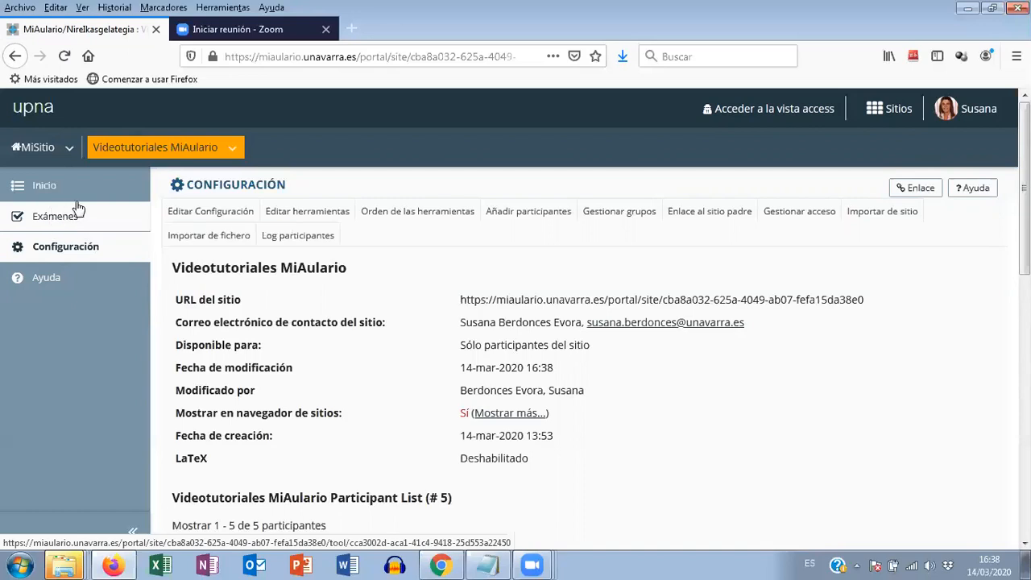
- Switch to the Notepad file videotutoriales.txt and review the four stages of creating an exam, highlighting each one and returning to question pools
left_click(486, 565)
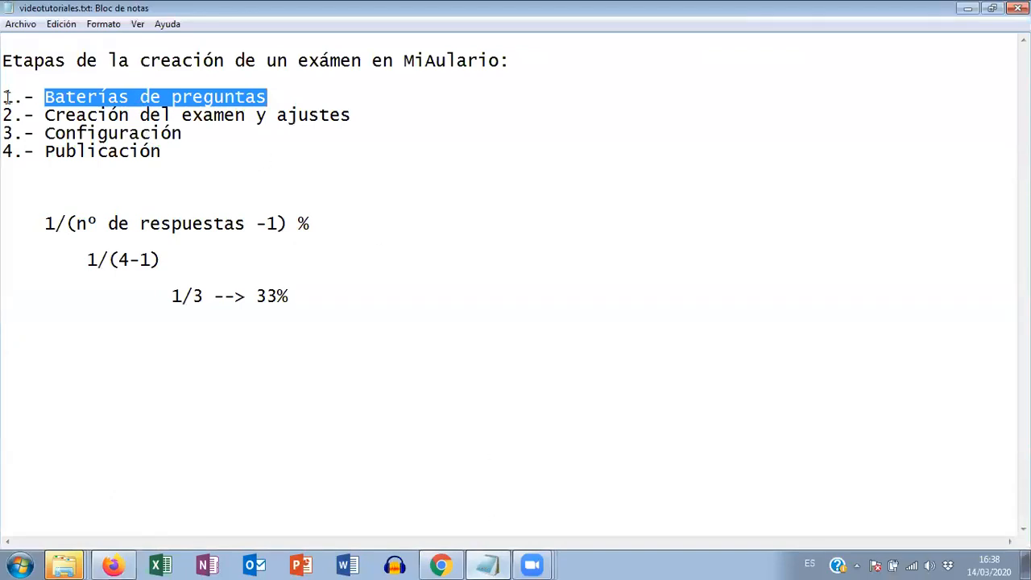
left_click_drag(6, 97, 34, 96)
left_click_drag(59, 97, 267, 91)
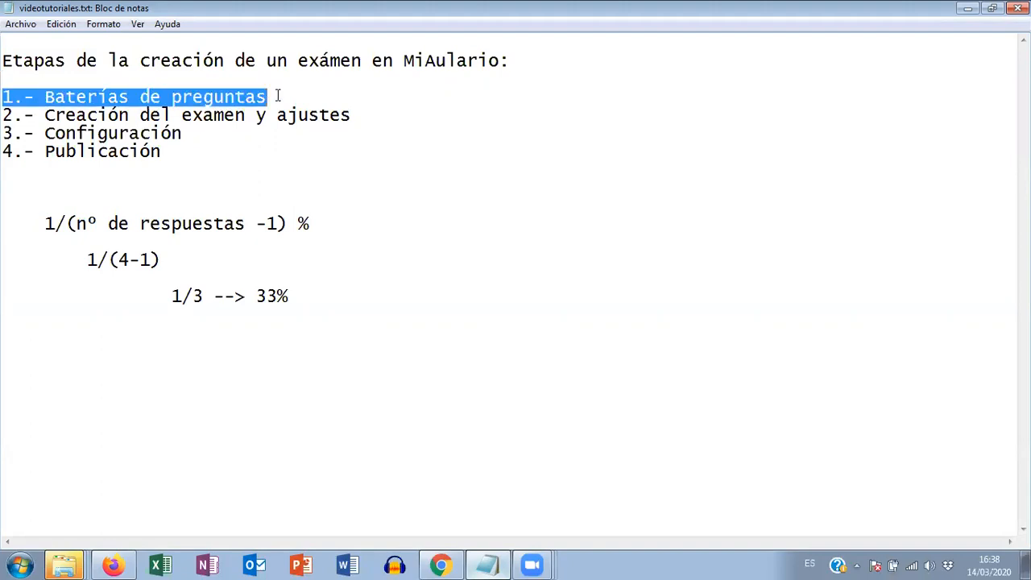
left_click(48, 115)
left_click_drag(3, 114, 366, 105)
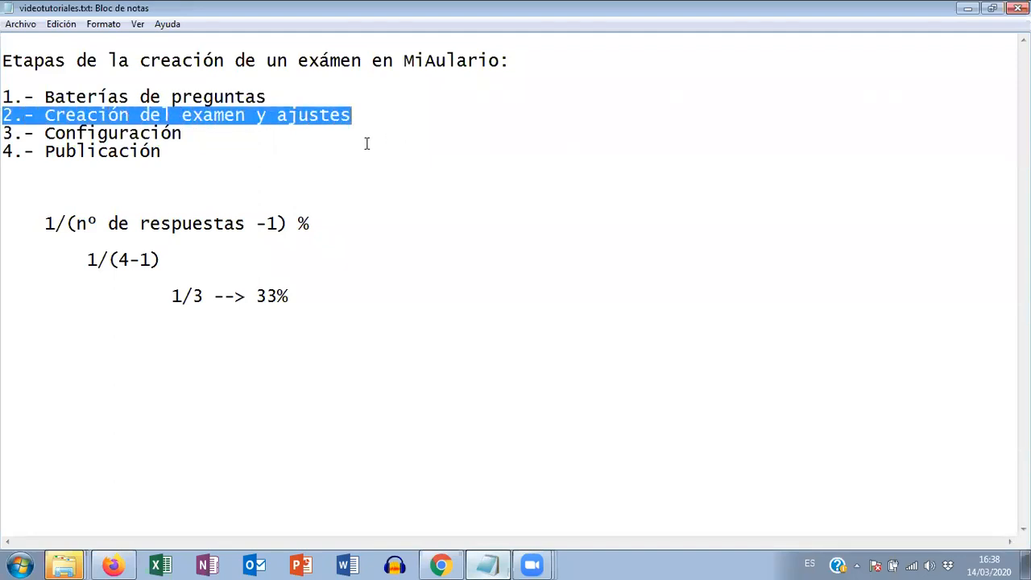
left_click_drag(6, 133, 193, 133)
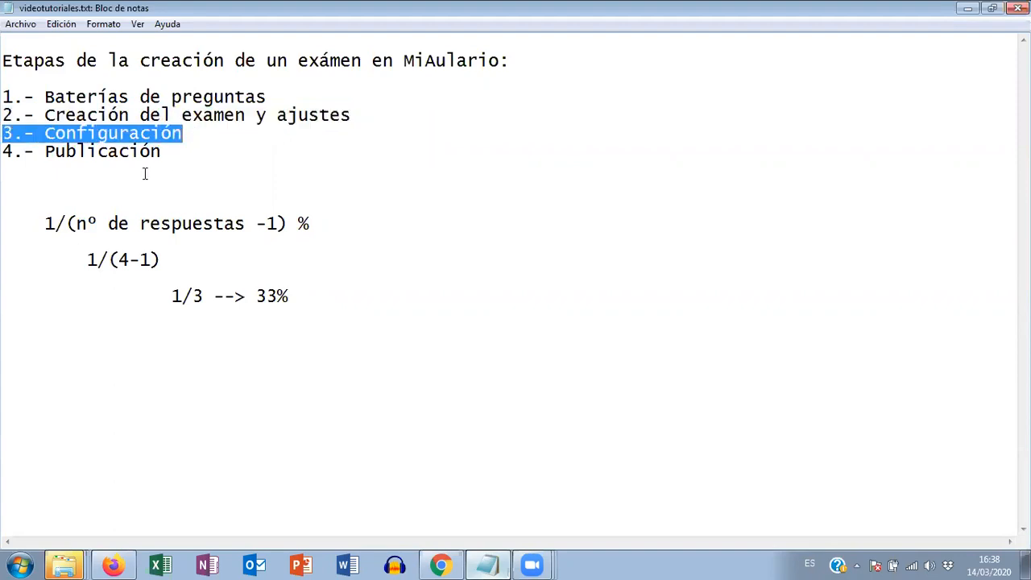
left_click_drag(6, 152, 203, 153)
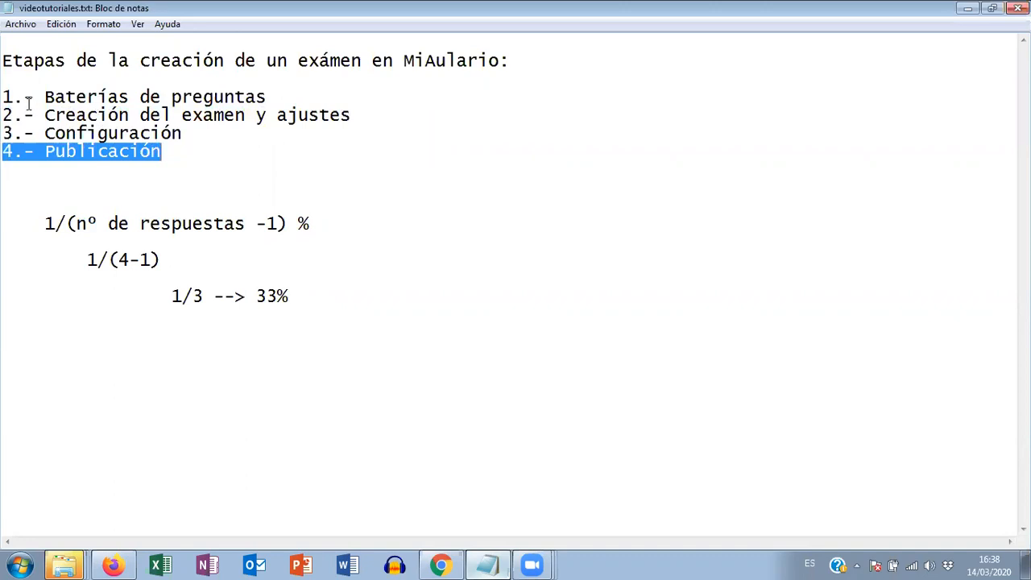
left_click_drag(5, 96, 272, 94)
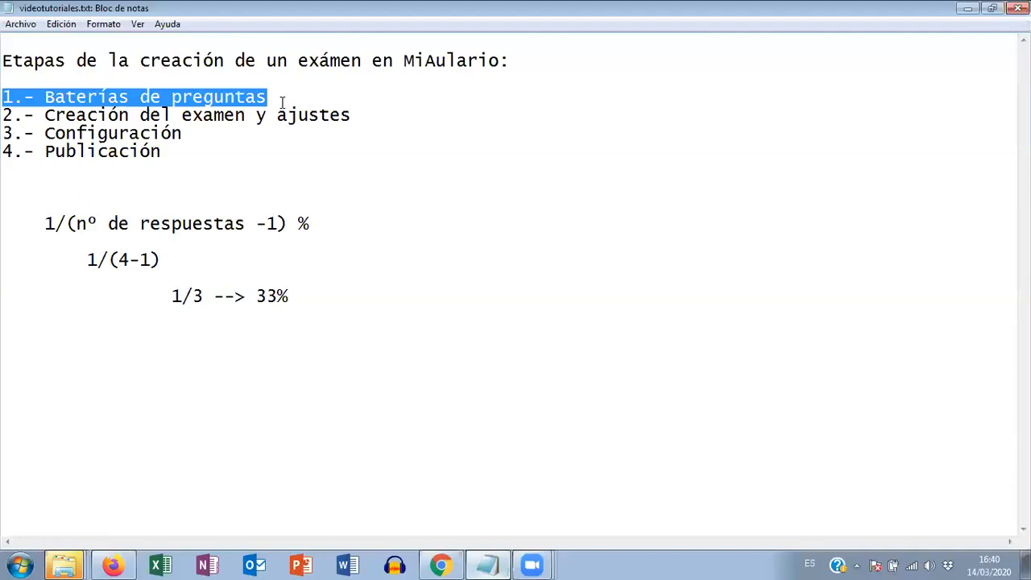
- Switch back to Firefox and open the question pools (Baterías de preguntas) of the site's Exámenes tool
left_click(114, 564)
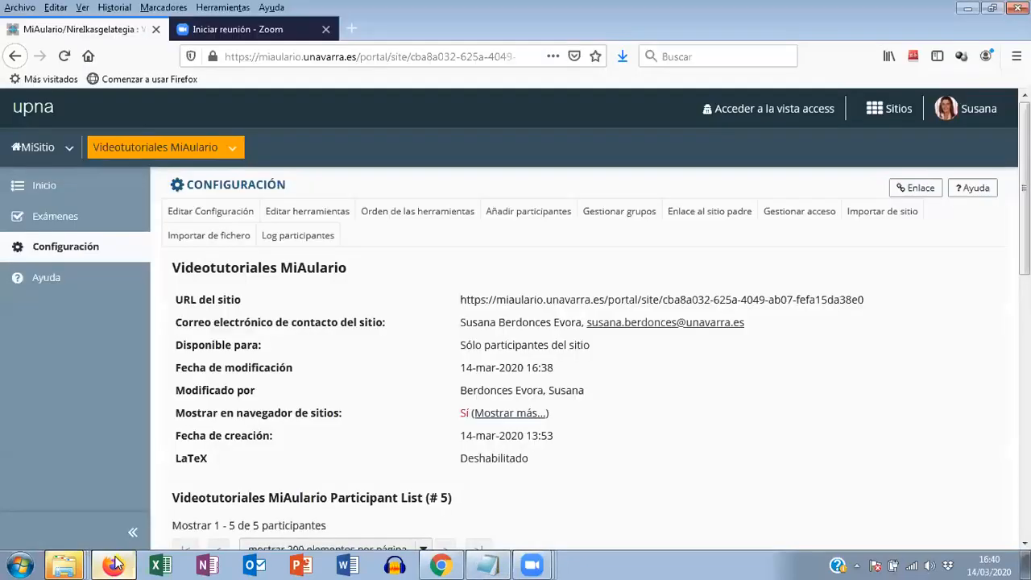
left_click(52, 221)
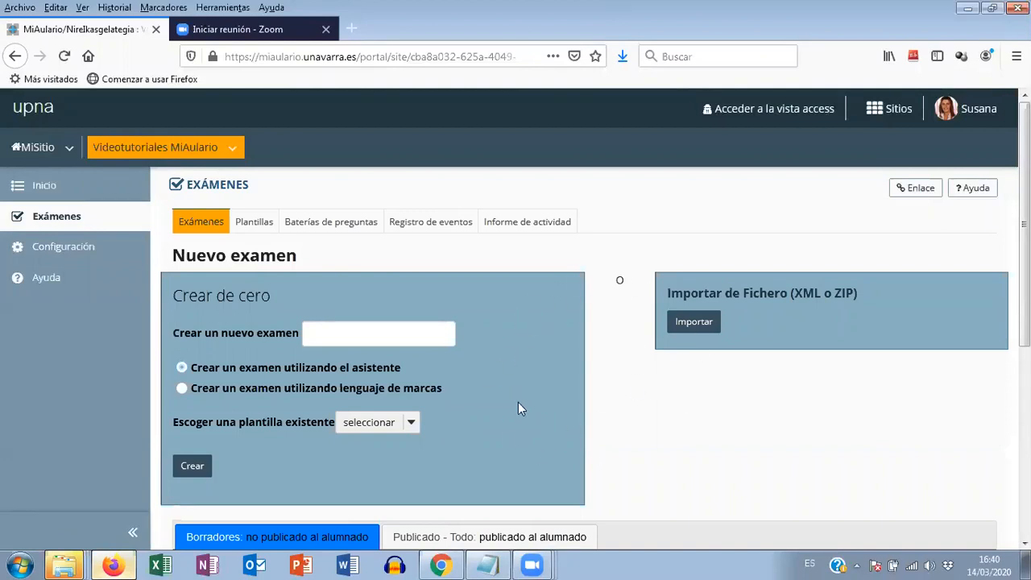
left_click(328, 228)
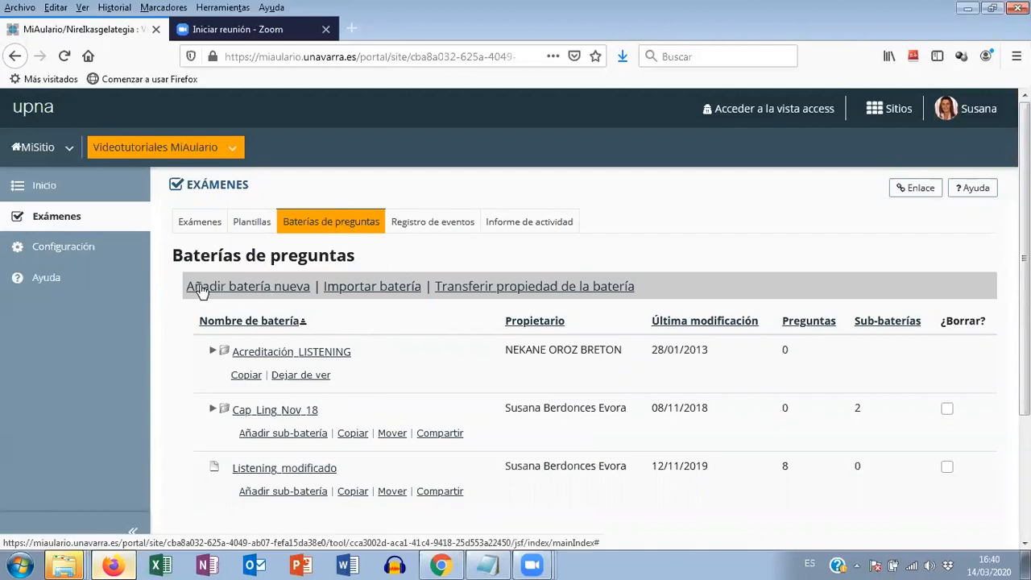
- Add a new question pool named bateria_ejemplo and save it with the optional fields blank
left_click(254, 293)
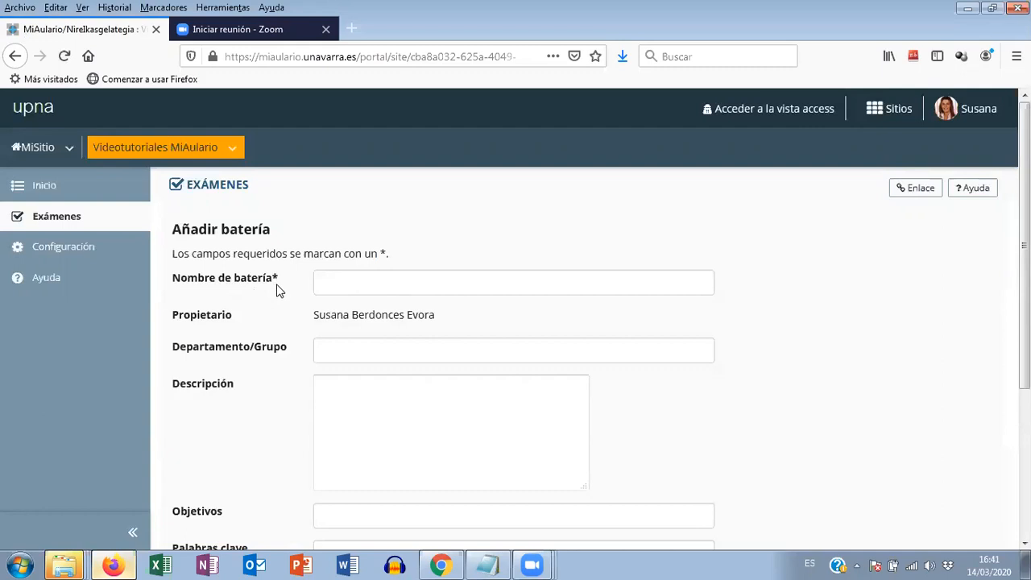
left_click(337, 282)
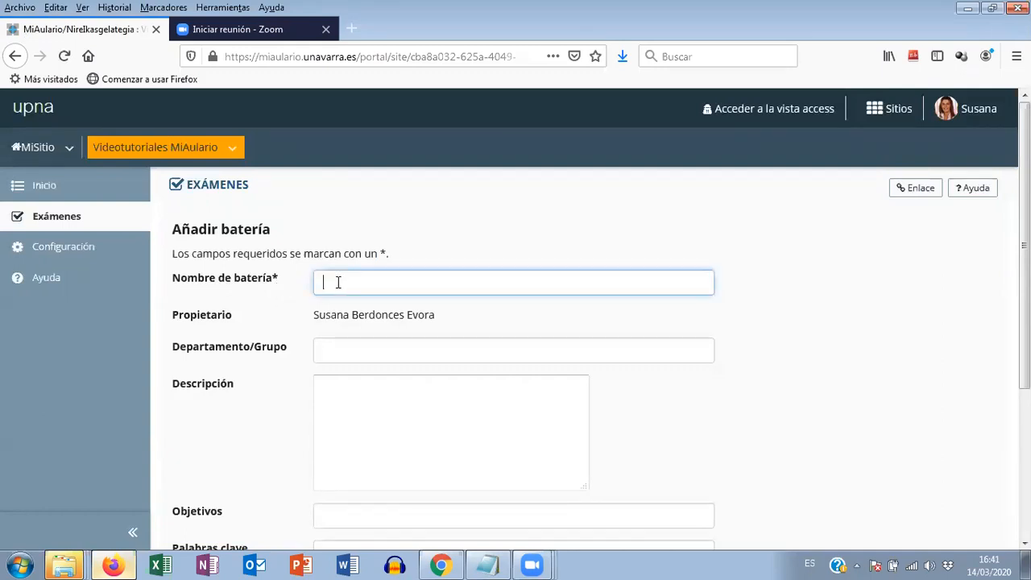
type("bateria_ejemplo")
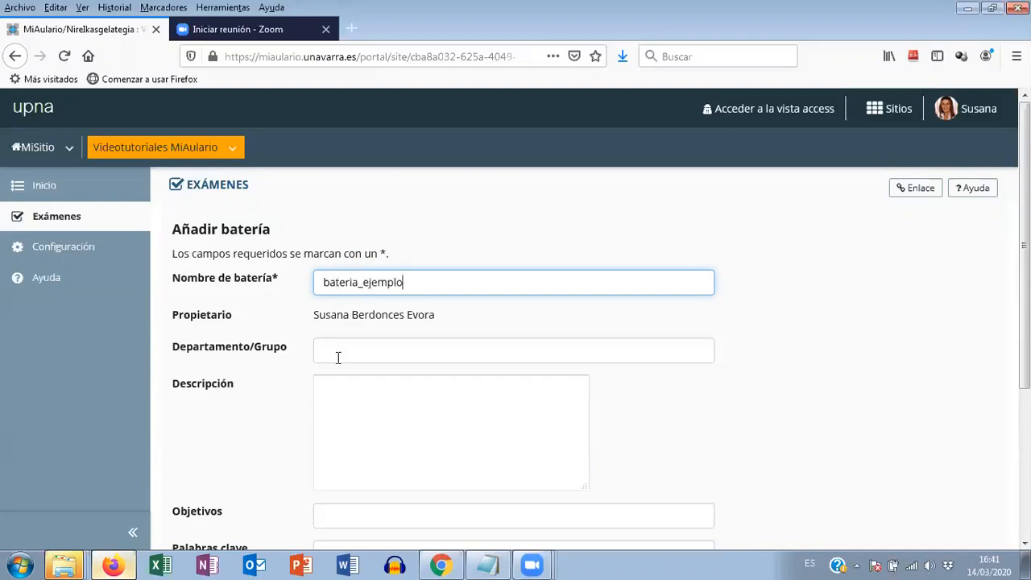
scroll(335, 356, "down", 2)
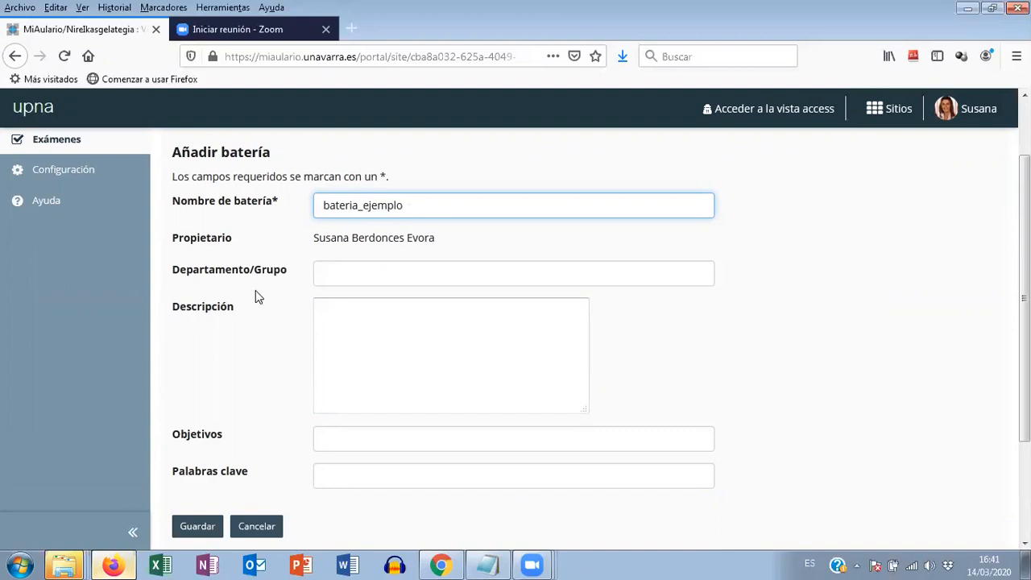
left_click(195, 529)
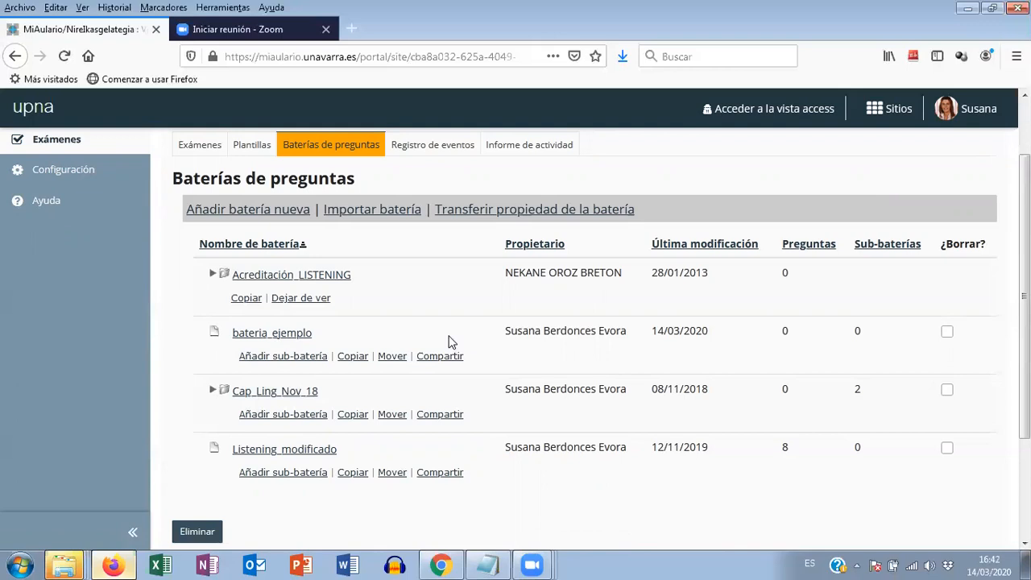
- Open the bateria_ejemplo pool and add a question of type Opción múltiple
left_click(276, 340)
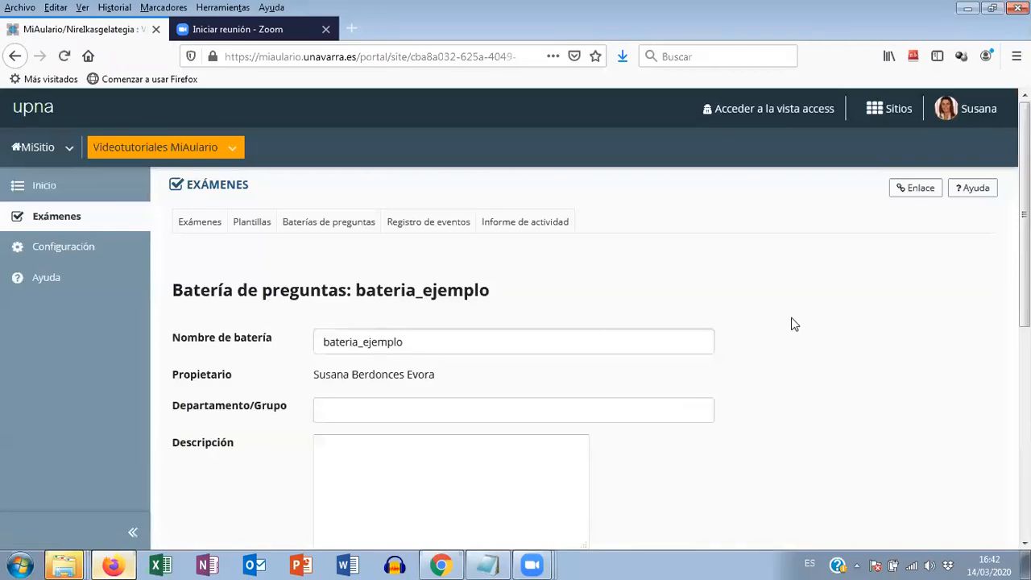
scroll(792, 326, "down", 2)
scroll(792, 326, "down", 4)
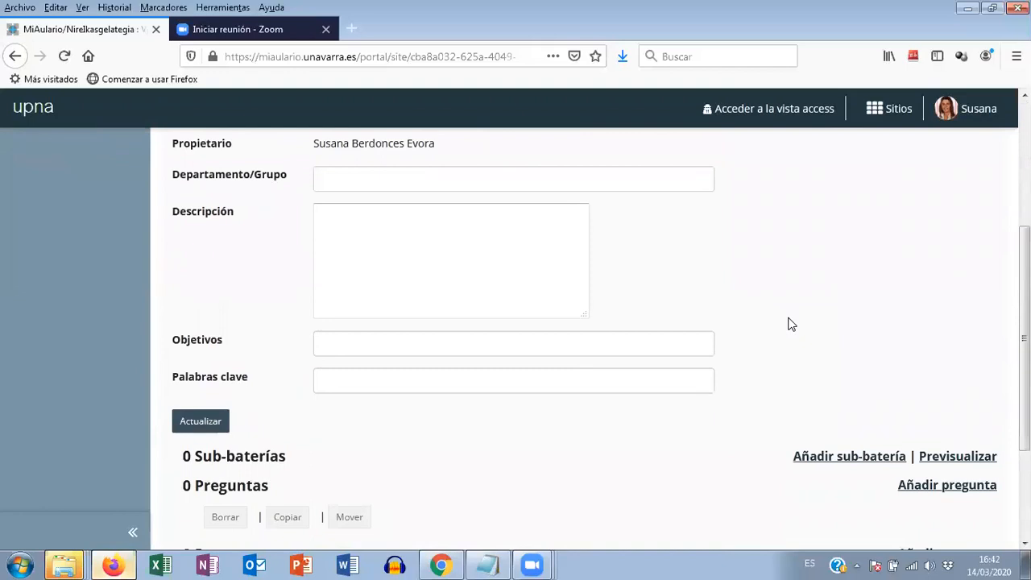
scroll(792, 325, "down", 2)
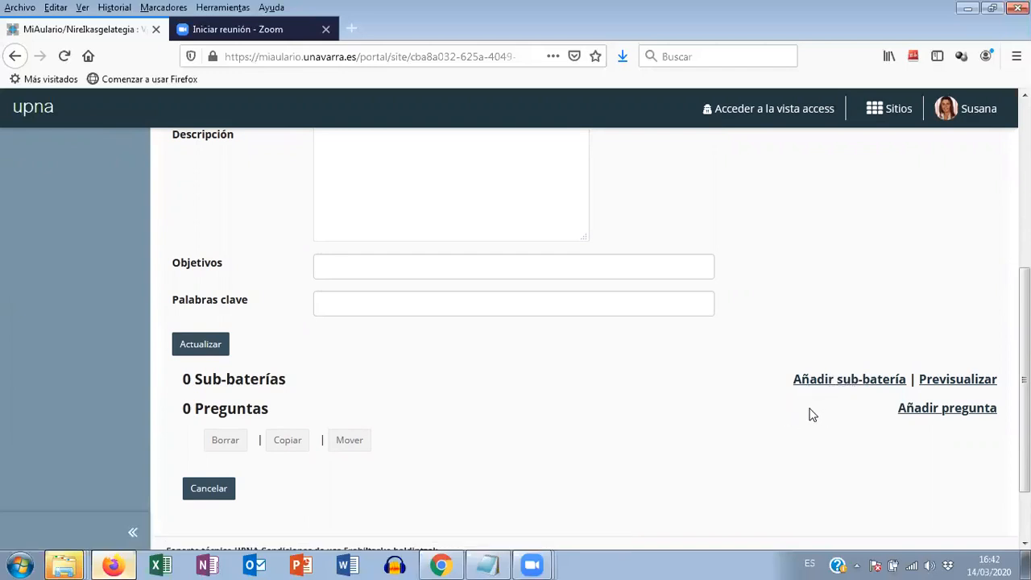
left_click(947, 411)
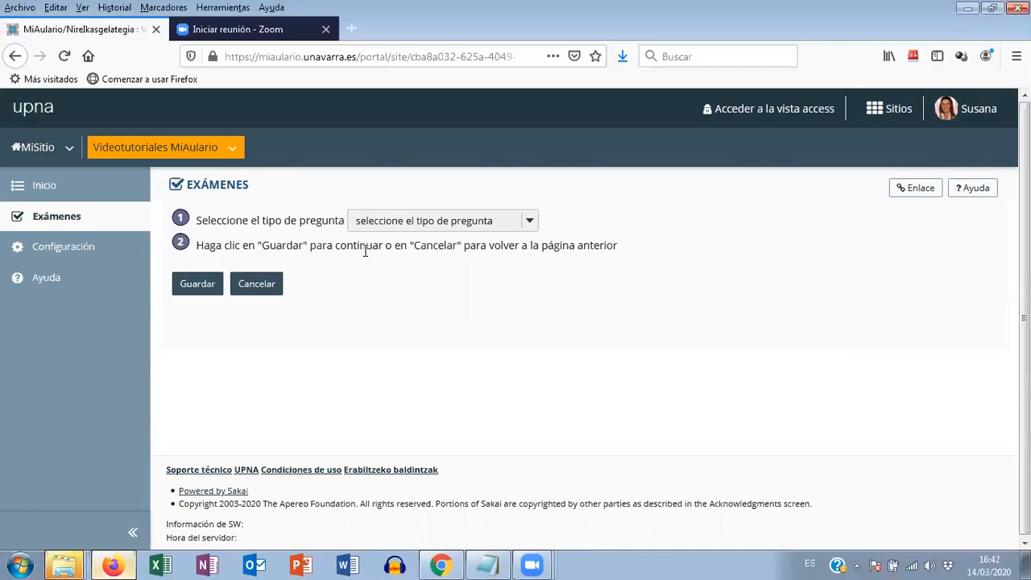
left_click(529, 223)
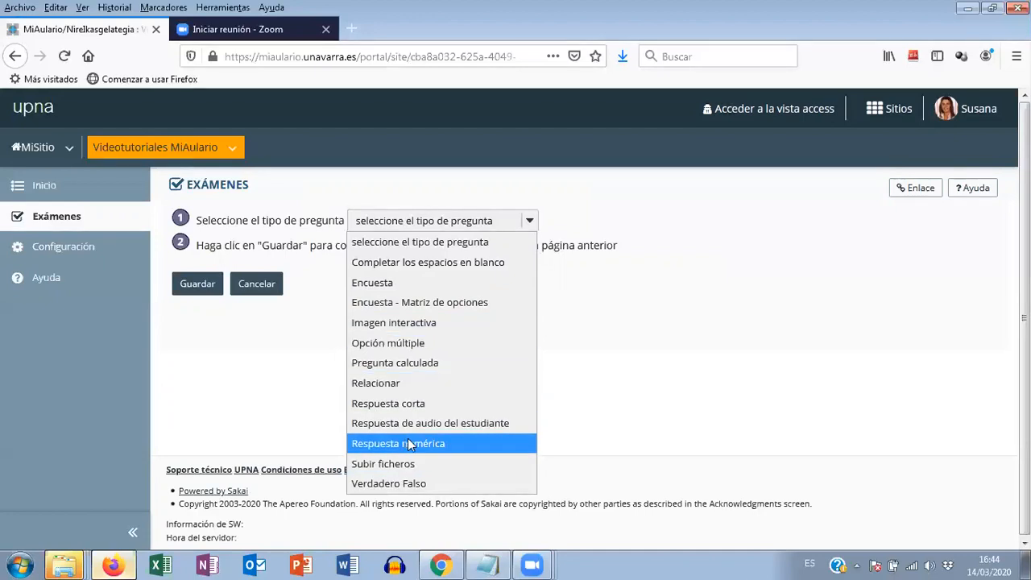
left_click(389, 345)
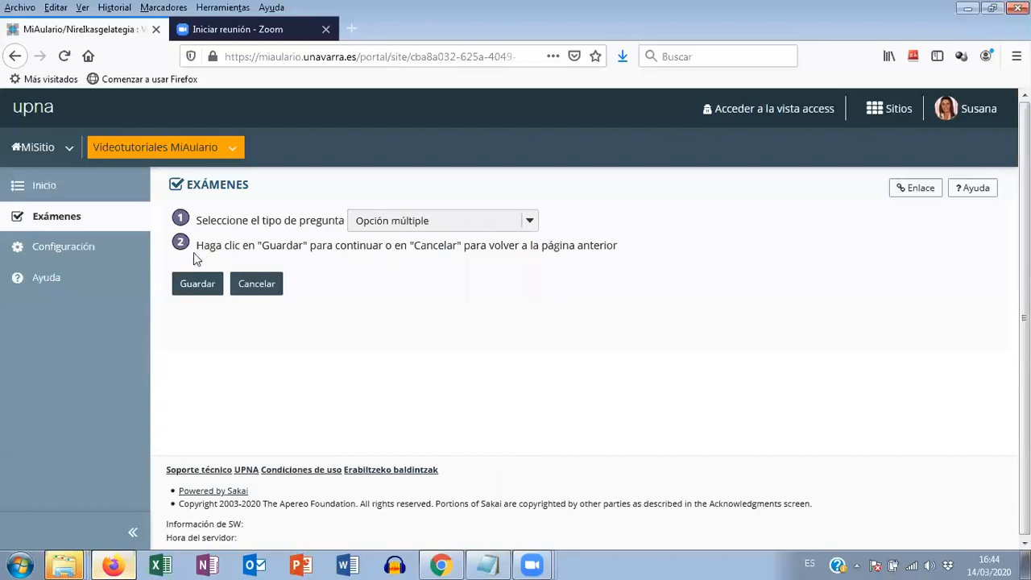
left_click(195, 287)
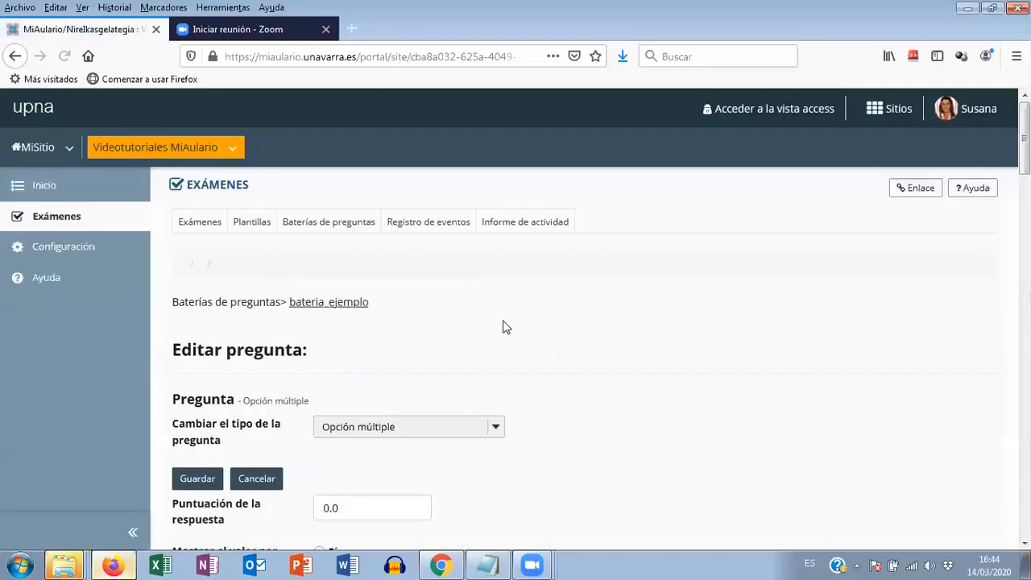
- Enter "¿A qué estación del año corresponde el mes de enero?" as the question text and dismiss the software update notification
scroll(503, 327, "down", 4)
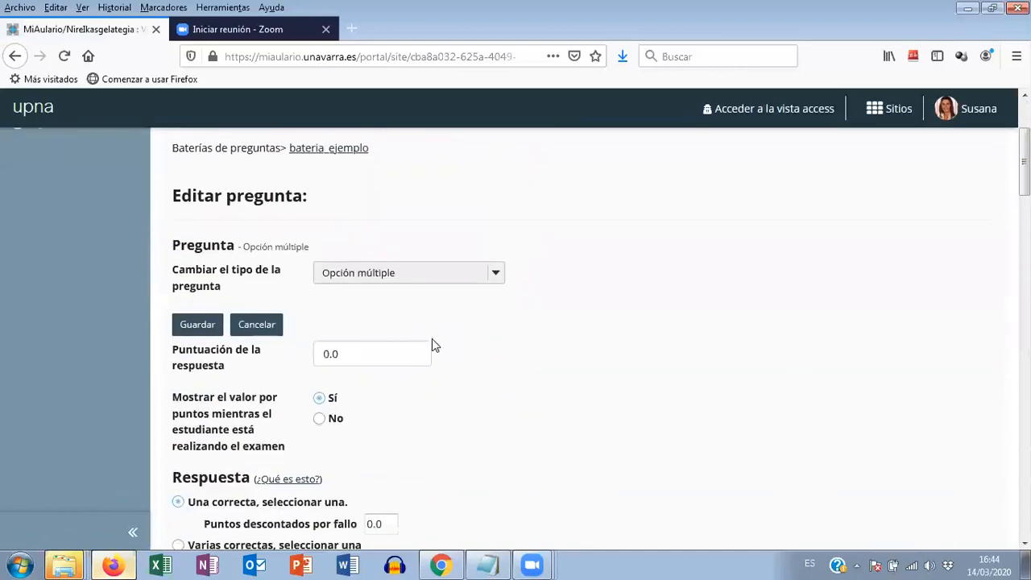
scroll(479, 337, "down", 4)
scroll(479, 342, "down", 2)
scroll(626, 375, "up", 4)
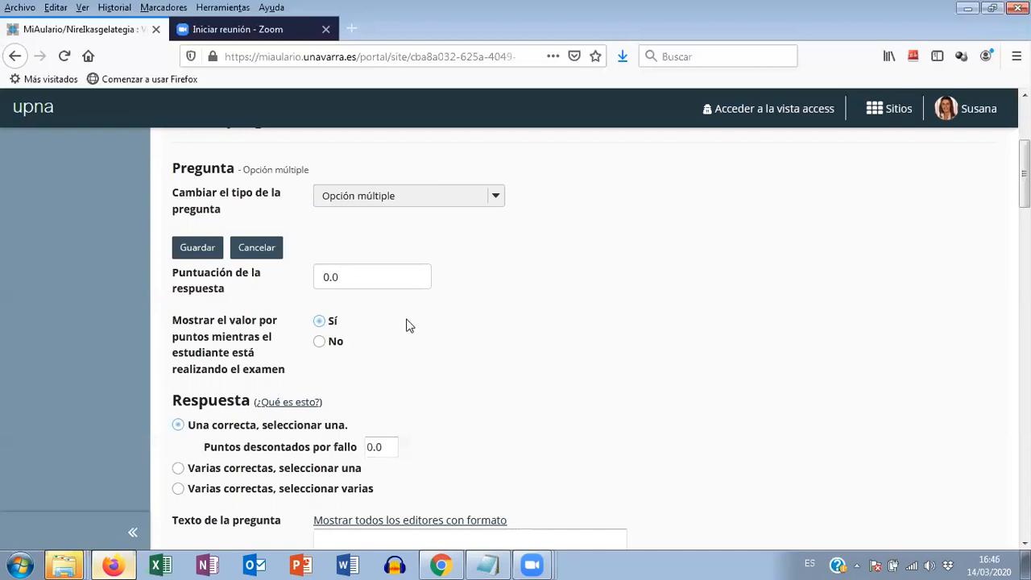
scroll(407, 326, "down", 2)
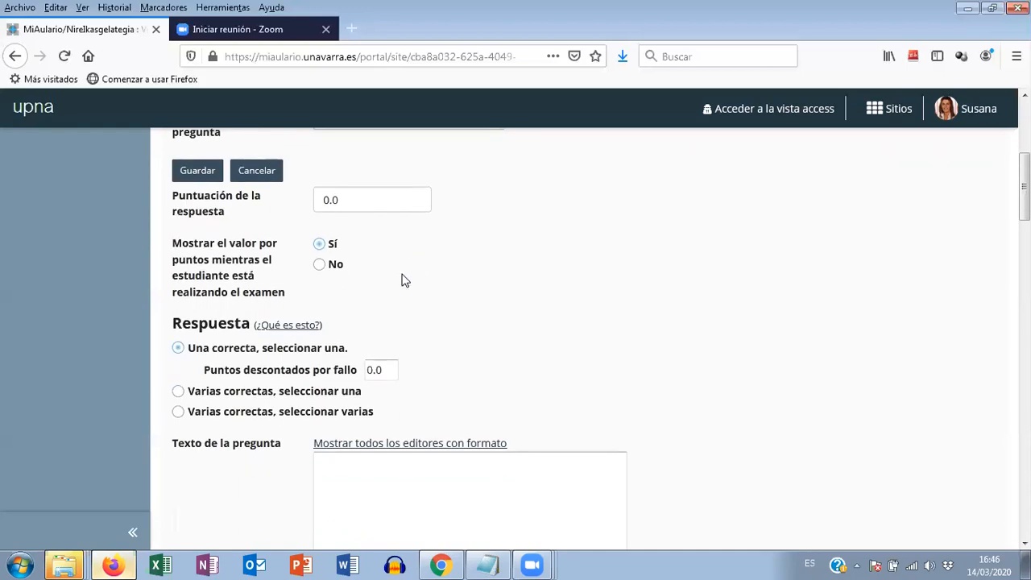
scroll(395, 287, "down", 2)
scroll(389, 246, "down", 2)
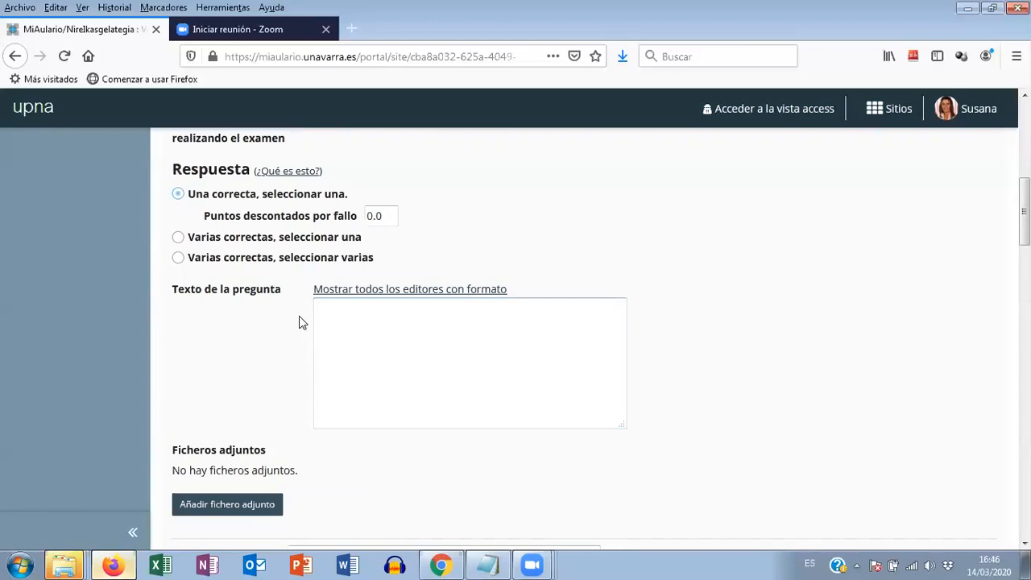
left_click(338, 306)
type("¿A qué estación del año corre")
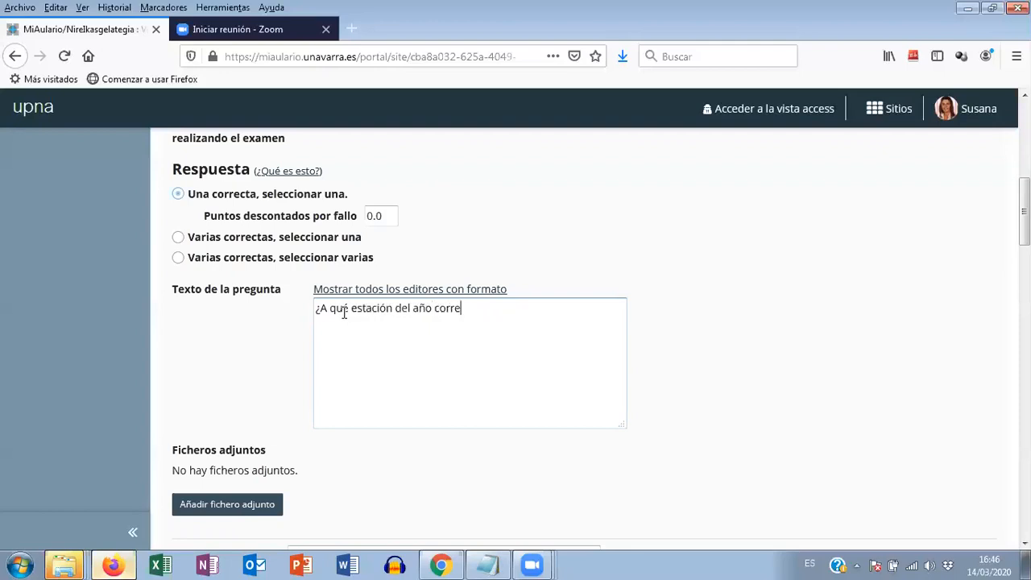
type("sponde el mes de enero?")
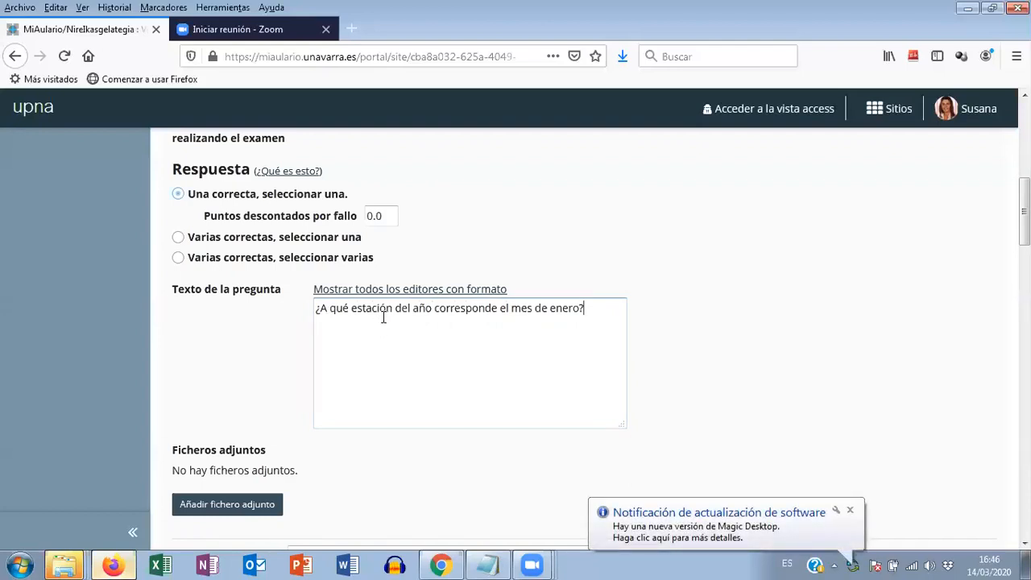
left_click(851, 510)
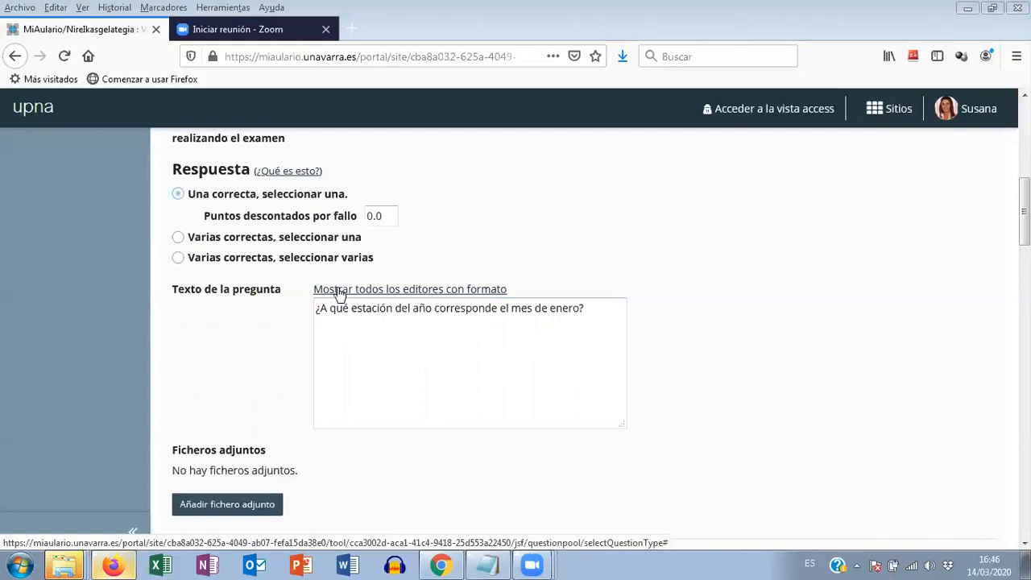
- Show the rich-text editors for all fields of the question and look over the formatting tools for the question text
left_click(376, 295)
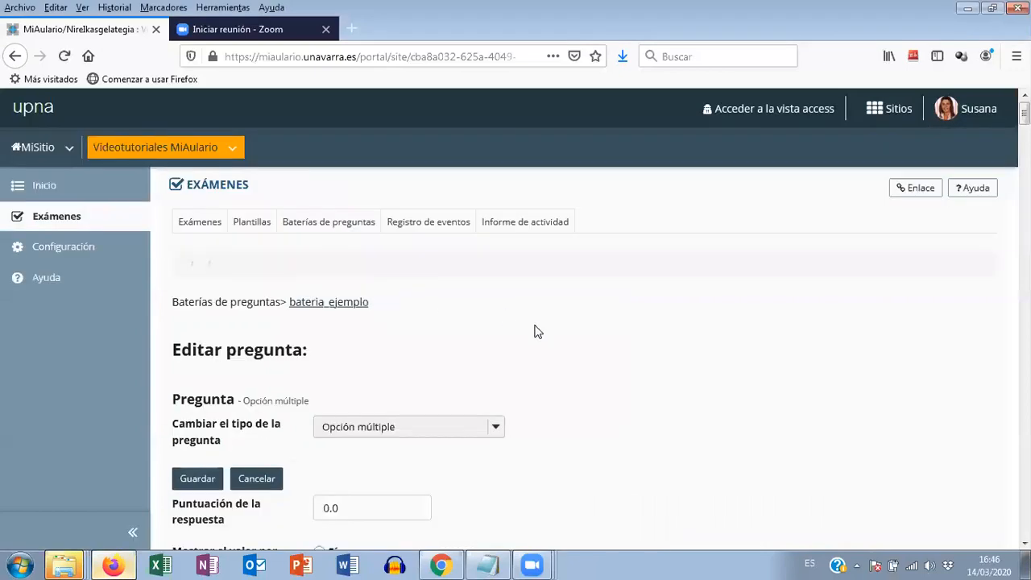
scroll(535, 331, "down", 3)
scroll(538, 332, "down", 4)
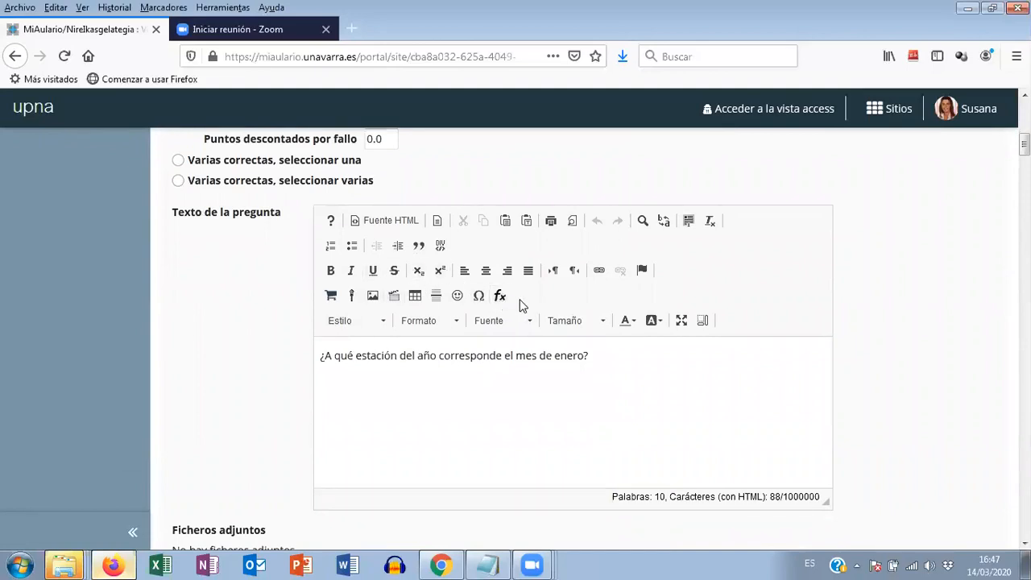
scroll(519, 300, "down", 2)
scroll(521, 301, "down", 2)
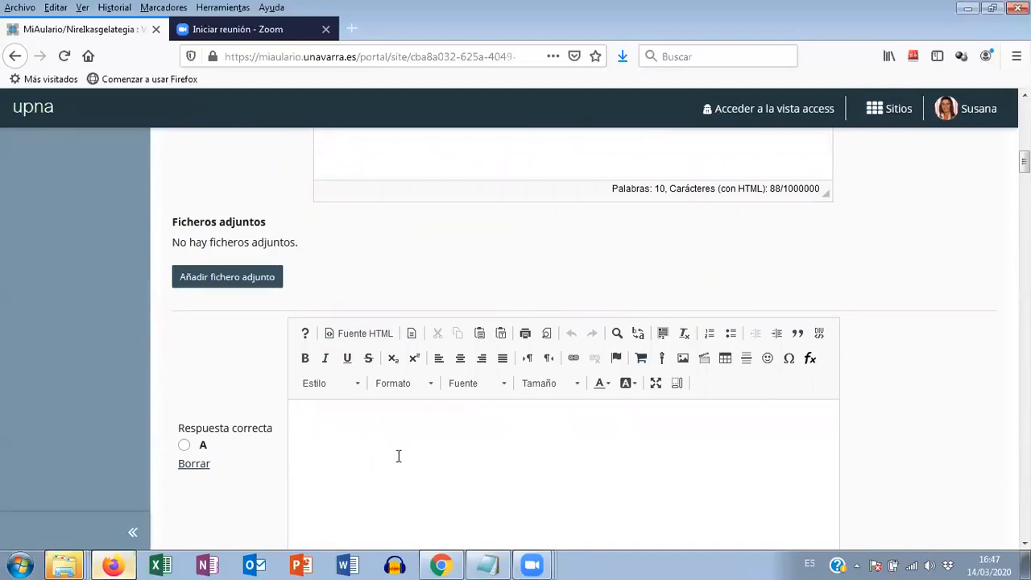
- Enter Primavera as answer A and Verano as answer B, leaving their optional comments blank
scroll(398, 456, "down", 2)
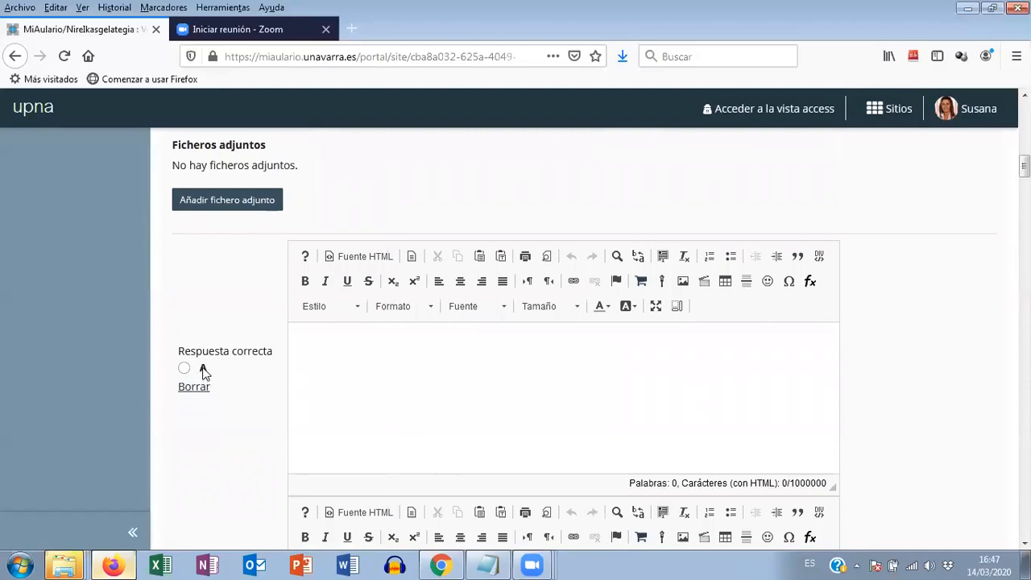
scroll(227, 379, "down", 10)
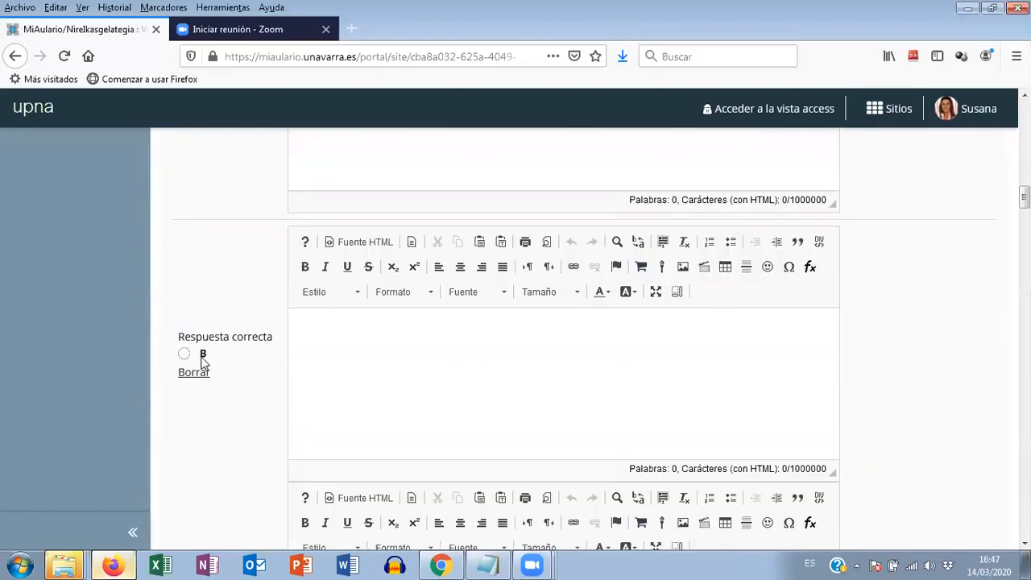
scroll(276, 362, "down", 10)
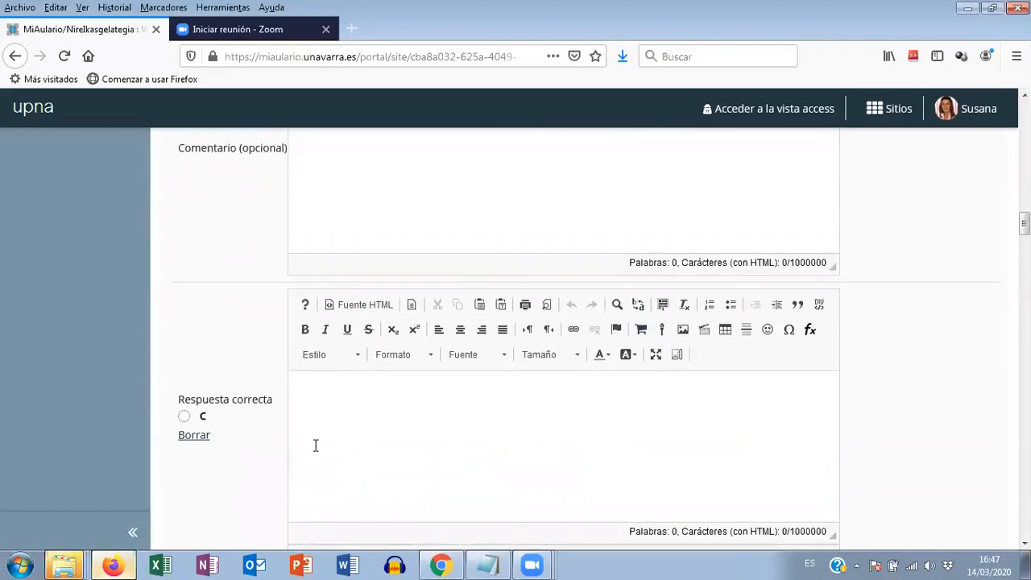
scroll(335, 444, "down", 3)
scroll(339, 444, "up", 7)
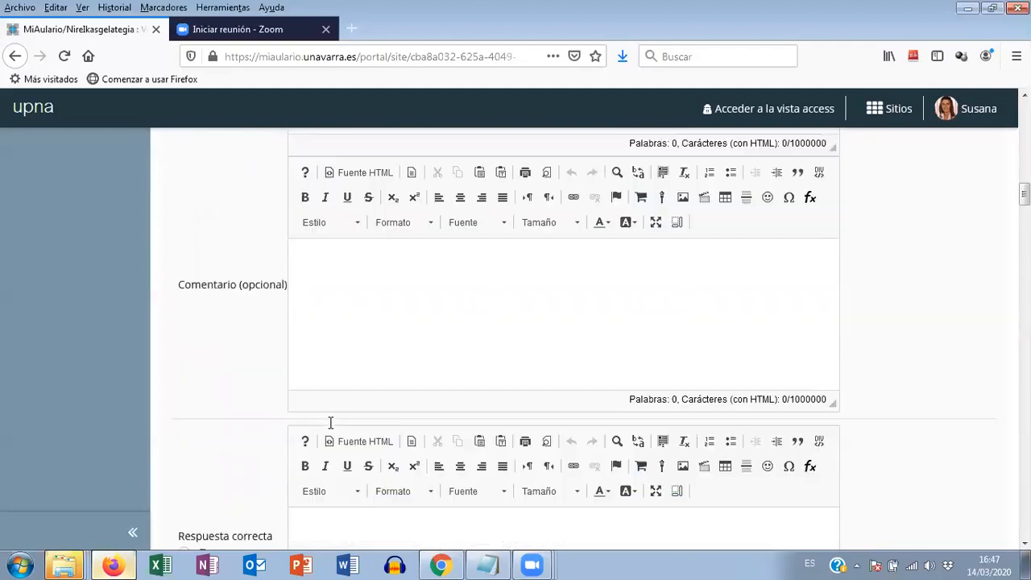
left_click(335, 287)
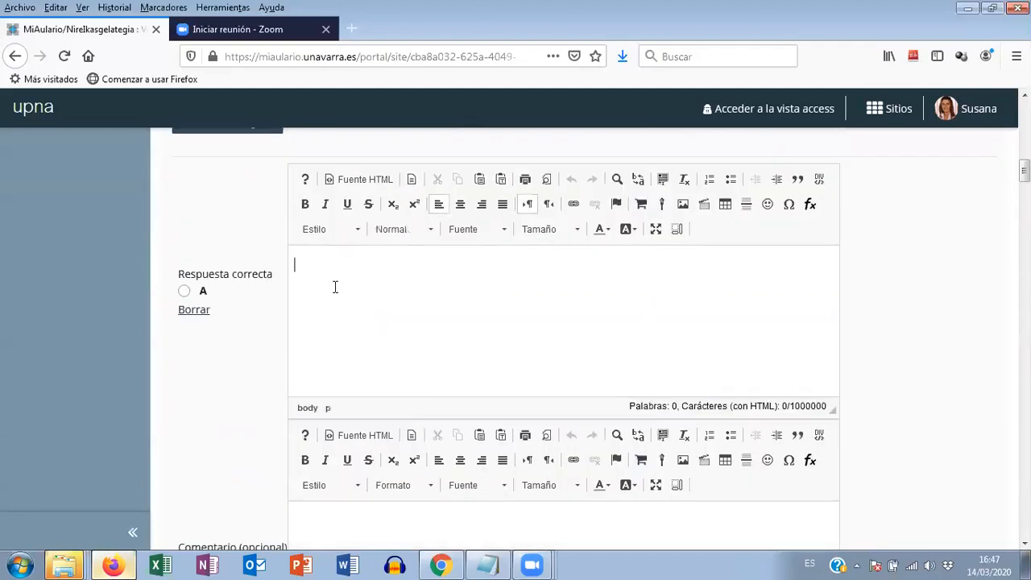
type("Primavera")
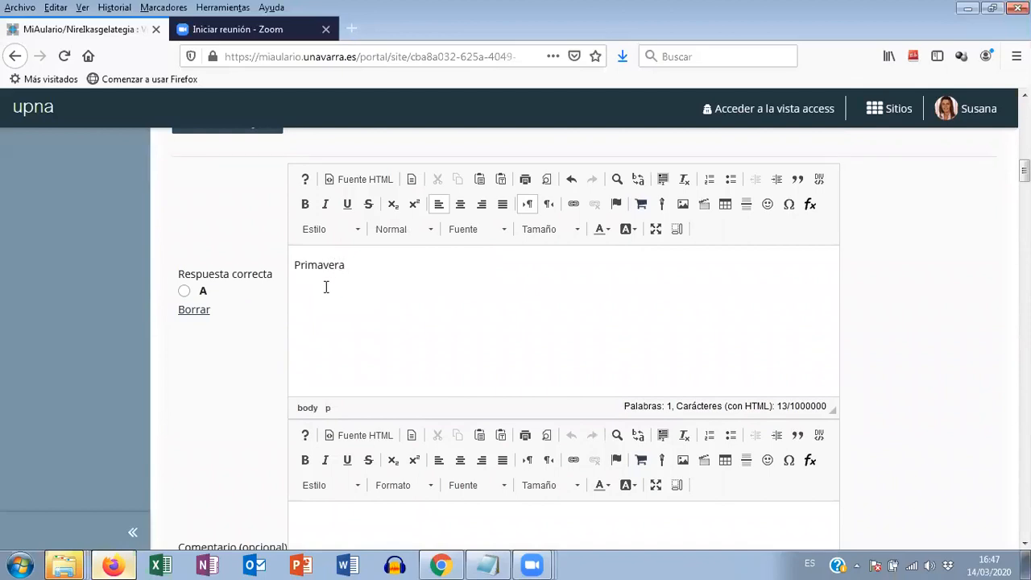
scroll(326, 288, "down", 6)
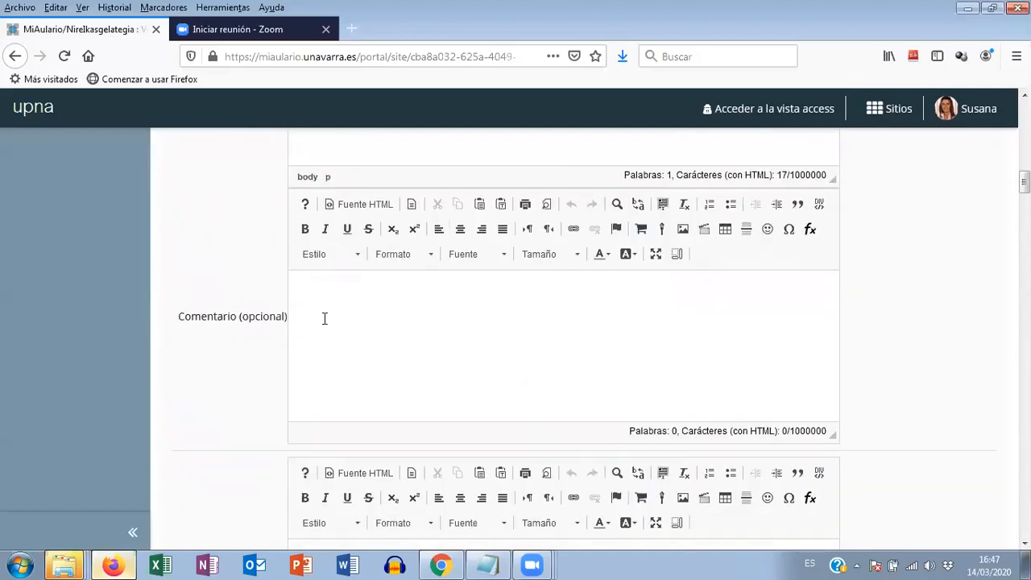
left_click(311, 337)
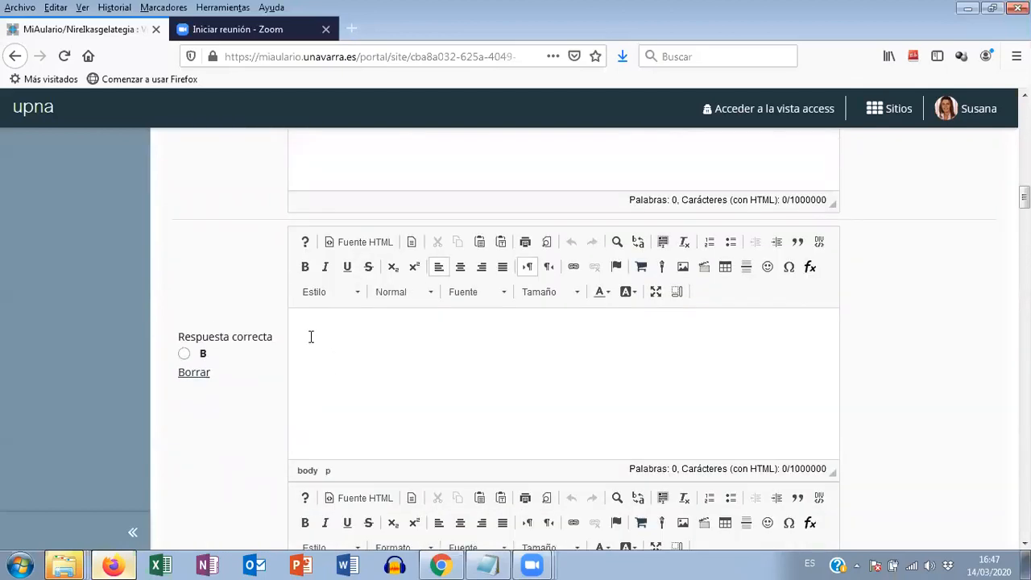
type("Verano")
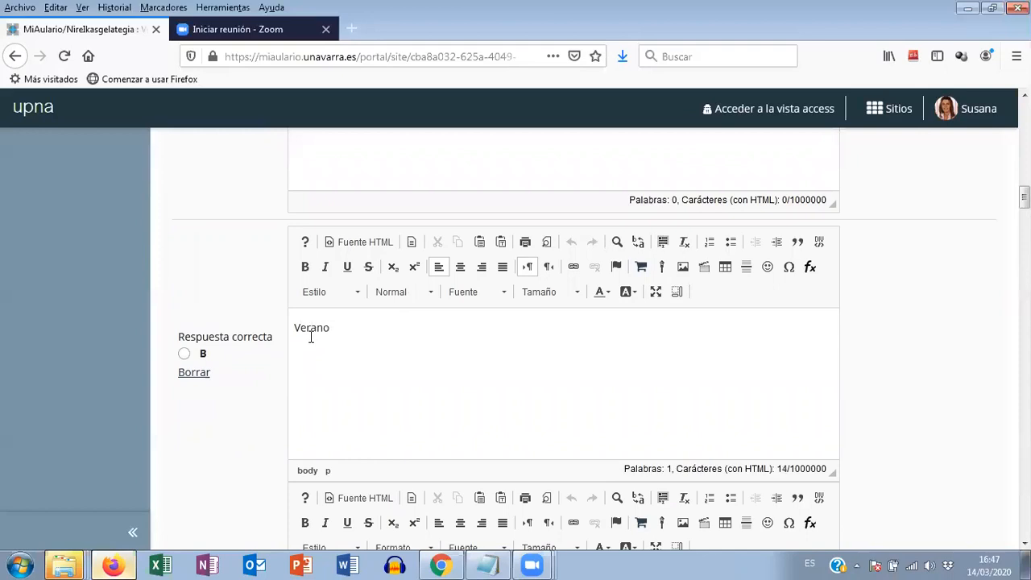
- Enter Otoño as answer C and Invierno as answer D, and mark D as the correct answer
scroll(325, 334, "down", 7)
left_click(318, 377)
type("Otoño")
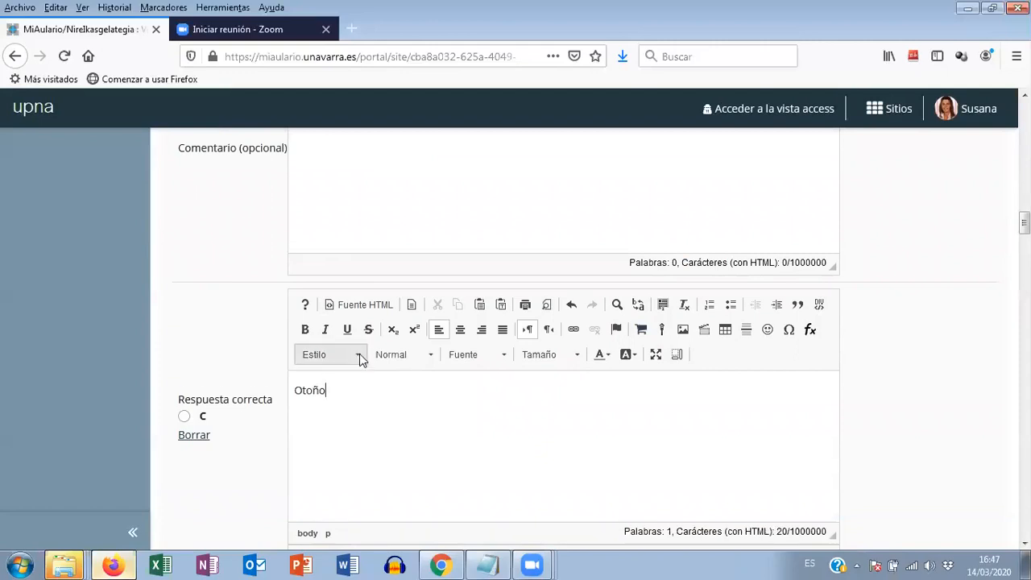
scroll(362, 357, "down", 6)
left_click(350, 381)
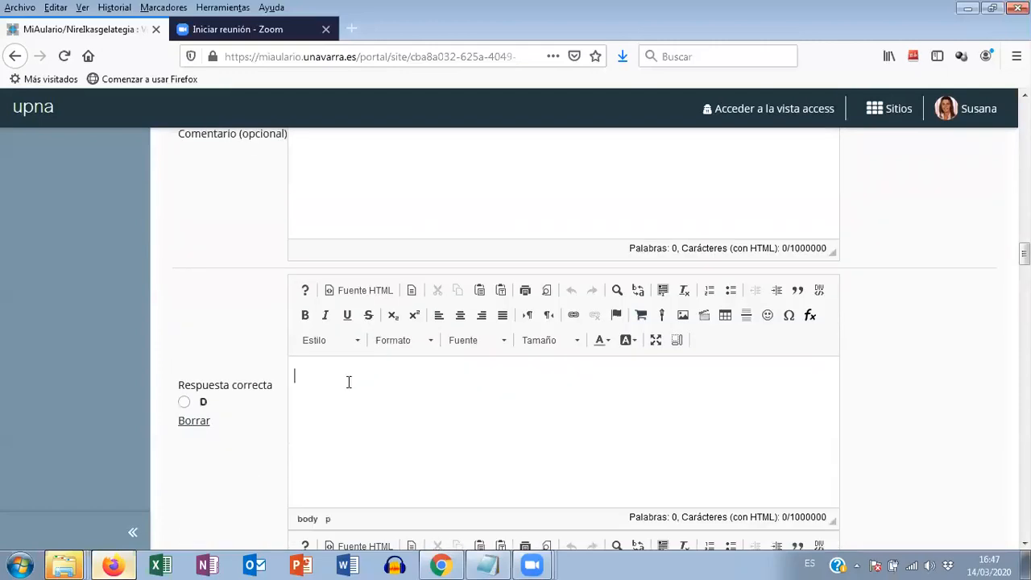
type("Invierno")
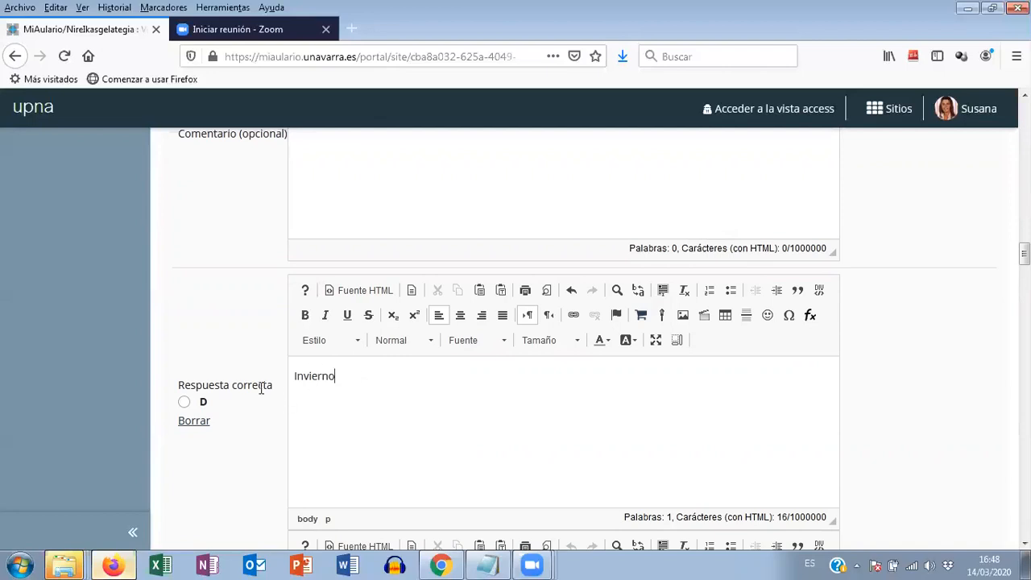
left_click(184, 403)
- Review the answers with their optional comment fields, and the settings for additional answers, randomized answers and required reasoning
scroll(572, 446, "up", 8)
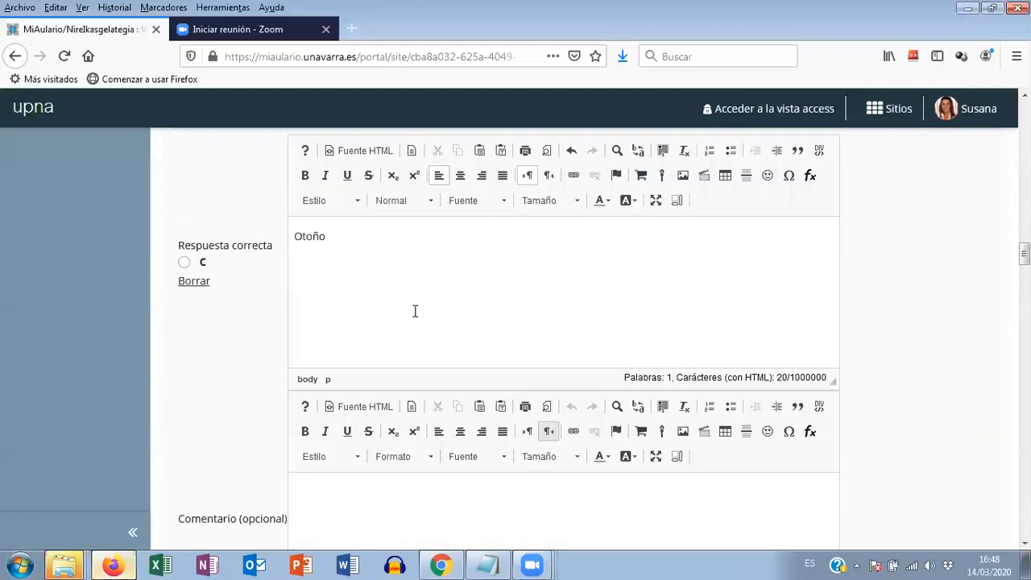
scroll(401, 299, "down", 4)
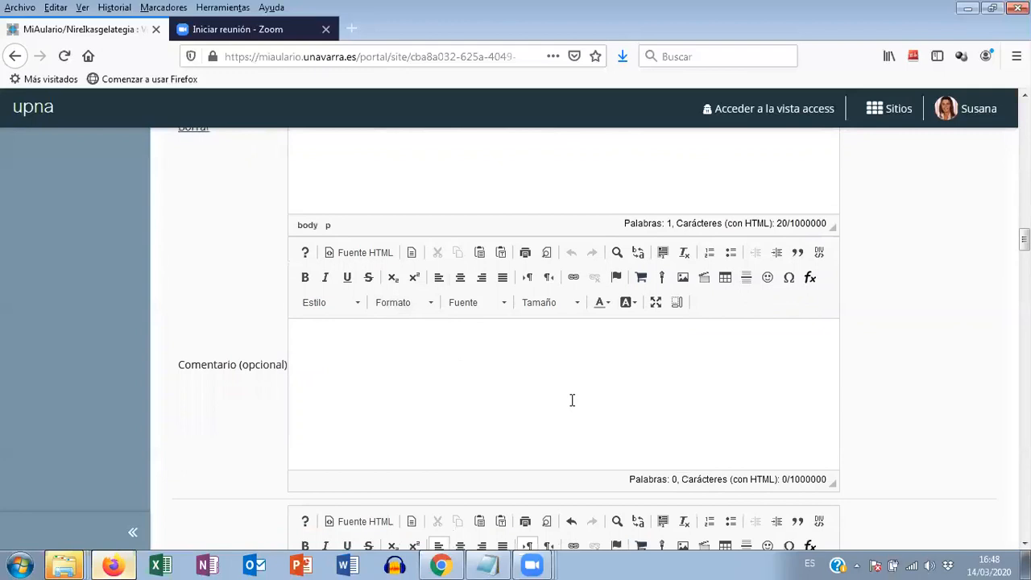
scroll(539, 394, "up", 2)
scroll(535, 399, "down", 4)
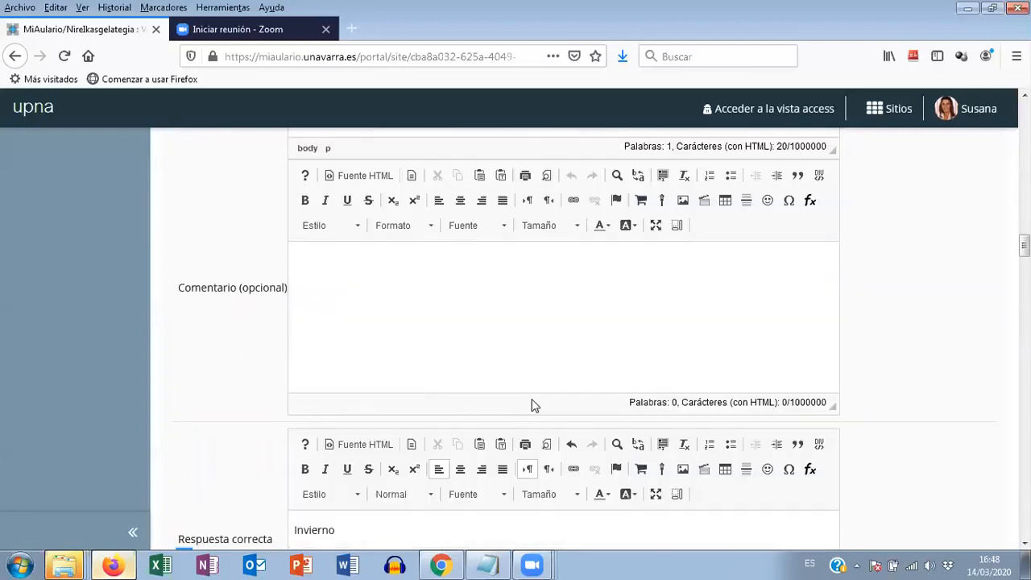
scroll(484, 411, "down", 4)
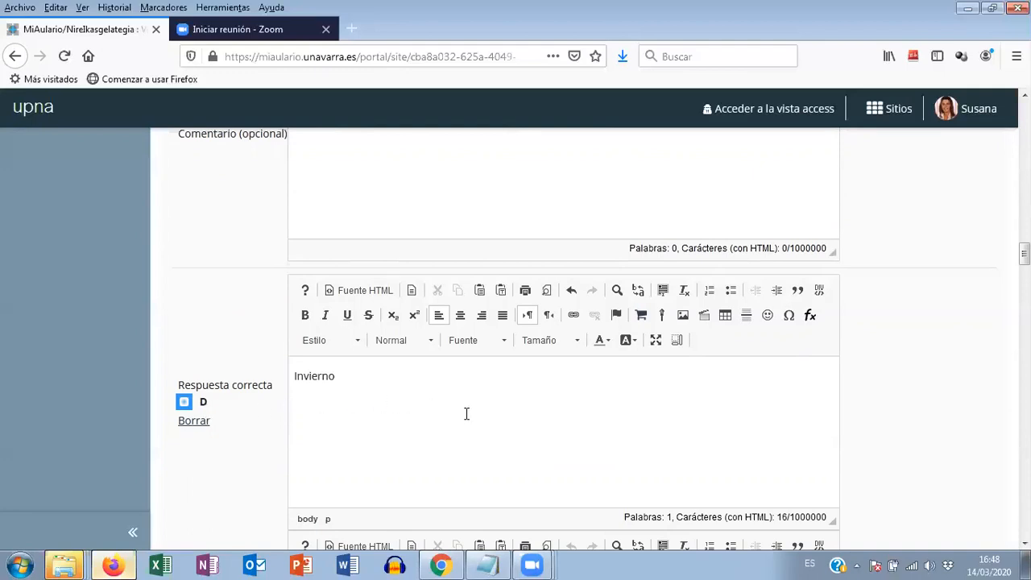
scroll(468, 413, "down", 2)
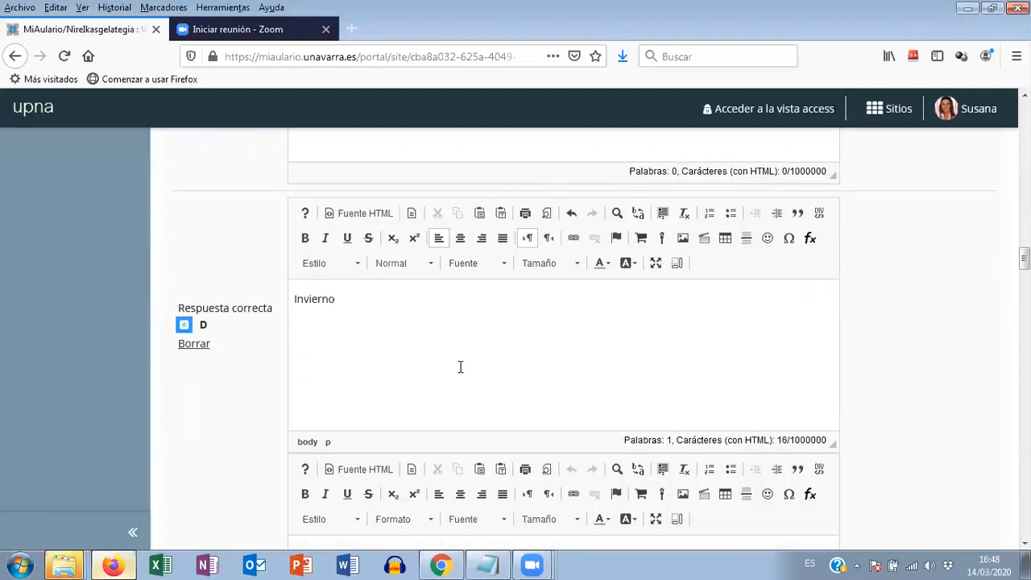
scroll(451, 356, "down", 1)
scroll(449, 355, "down", 5)
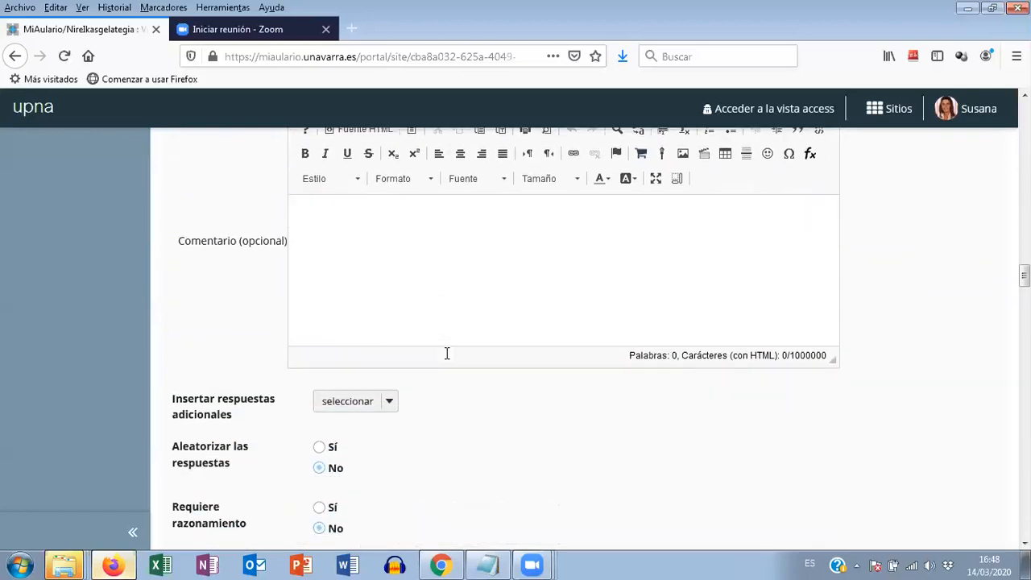
- Check how many additional answers can be inserted in the question, leaving the option unselected
scroll(448, 354, "down", 1)
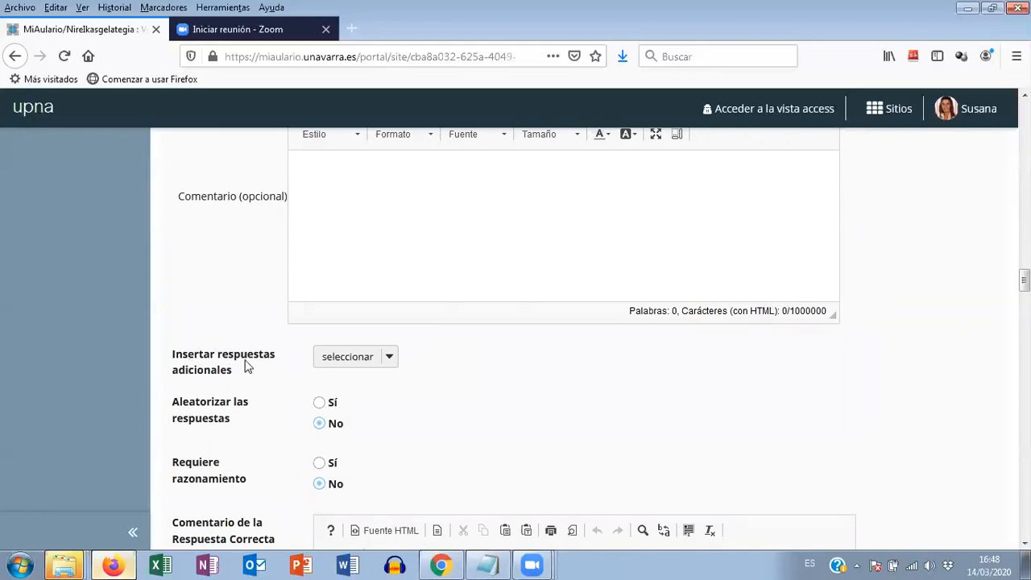
left_click(388, 360)
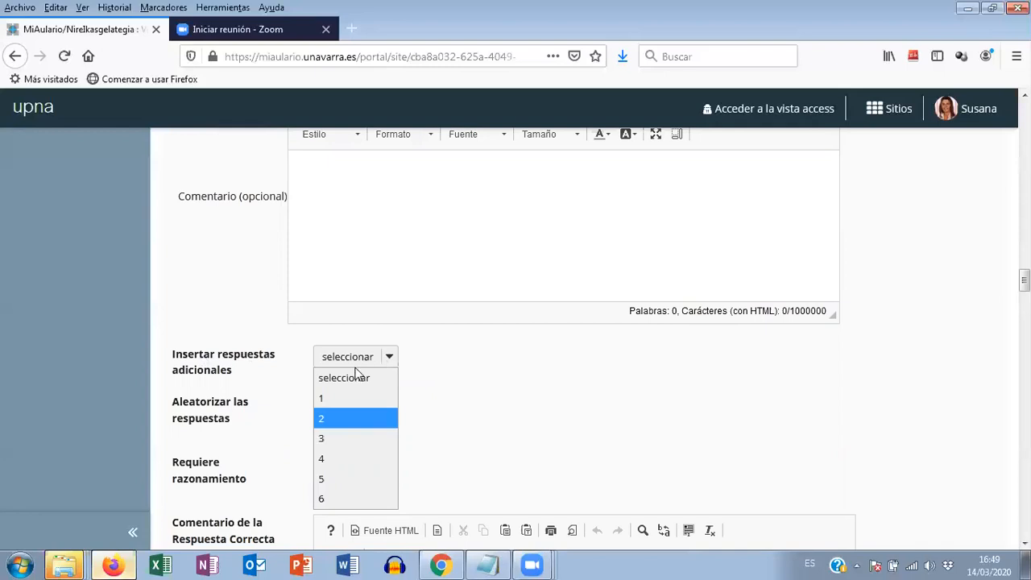
left_click(385, 377)
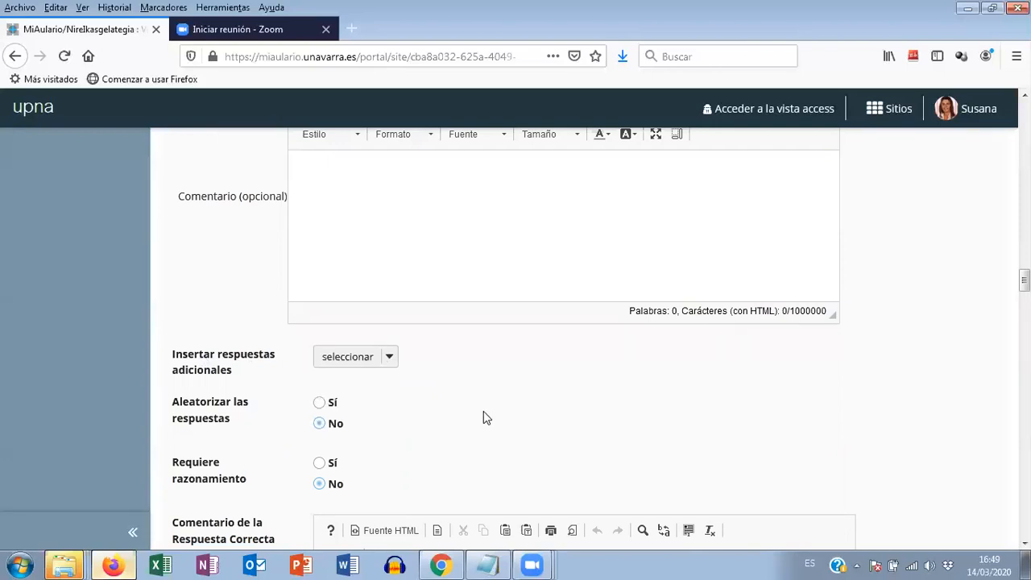
scroll(492, 414, "up", 4)
scroll(456, 315, "down", 3)
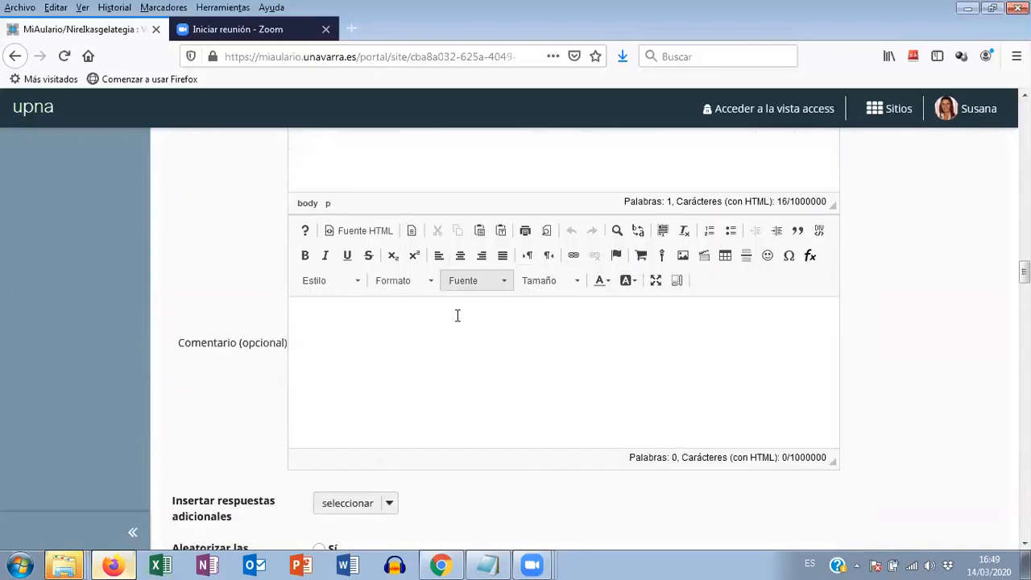
- Turn on randomized answers and required reasoning for the question about the season of January
scroll(451, 317, "down", 3)
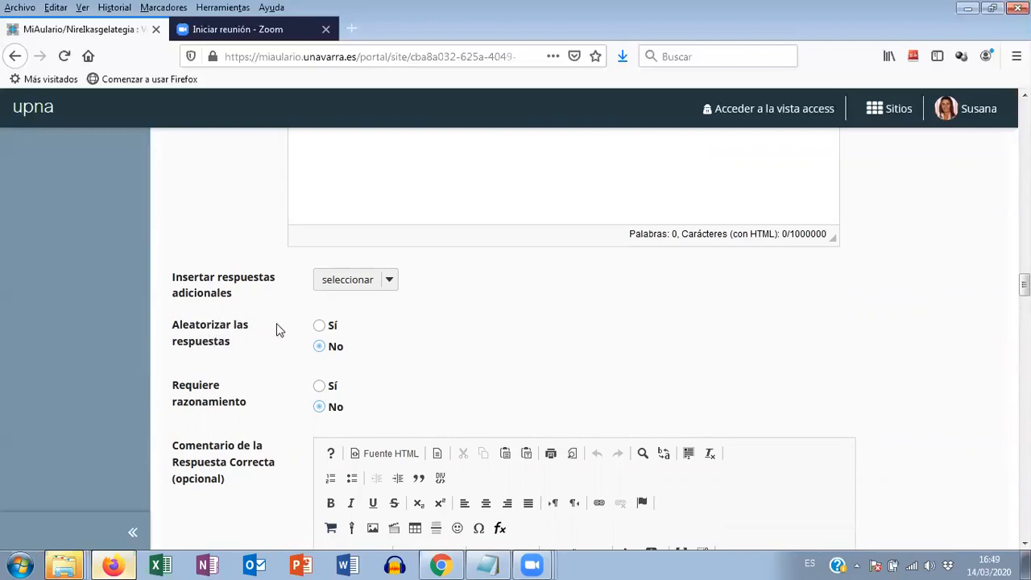
left_click(320, 328)
left_click(319, 388)
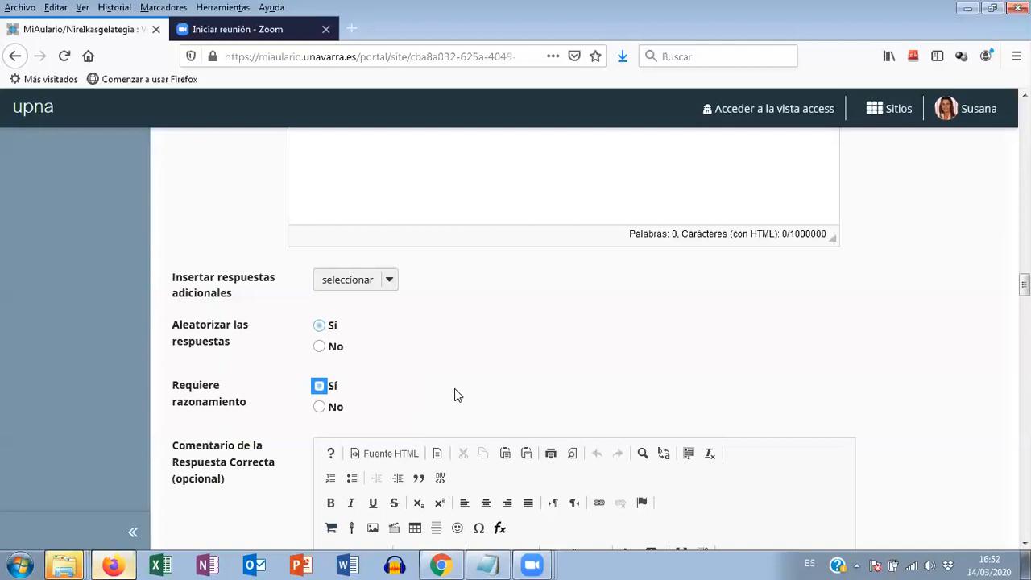
- Review the optional comment fields for the correct and incorrect response, comparing them with the comment field of answer D
scroll(483, 378, "down", 3)
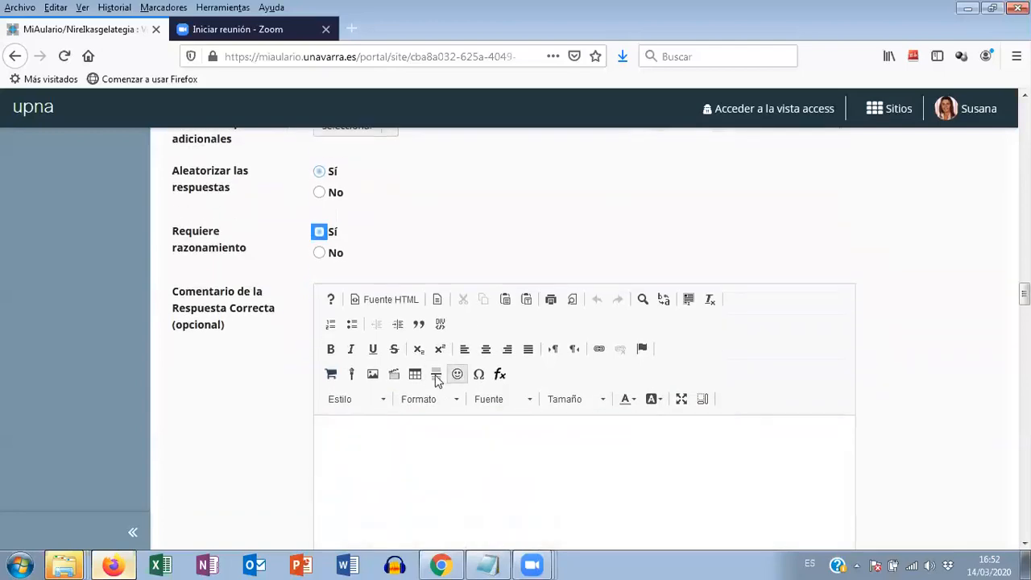
scroll(306, 338, "down", 2)
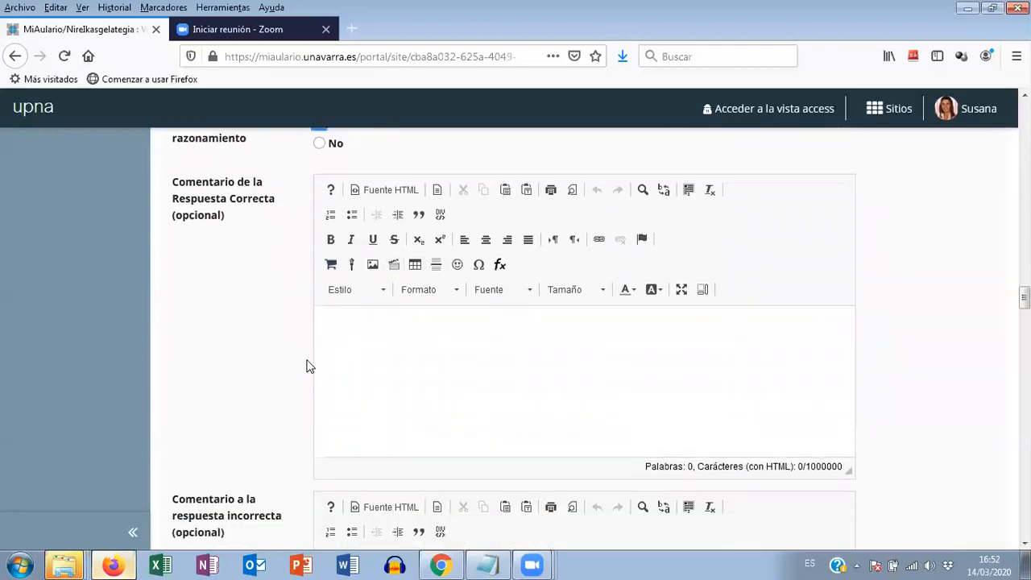
scroll(405, 368, "up", 2)
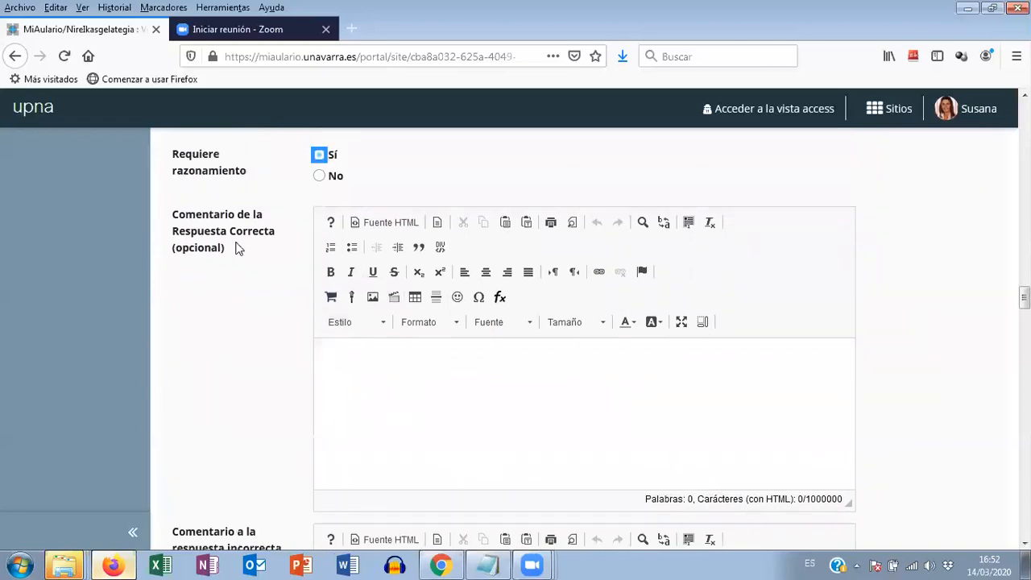
scroll(385, 311, "down", 2)
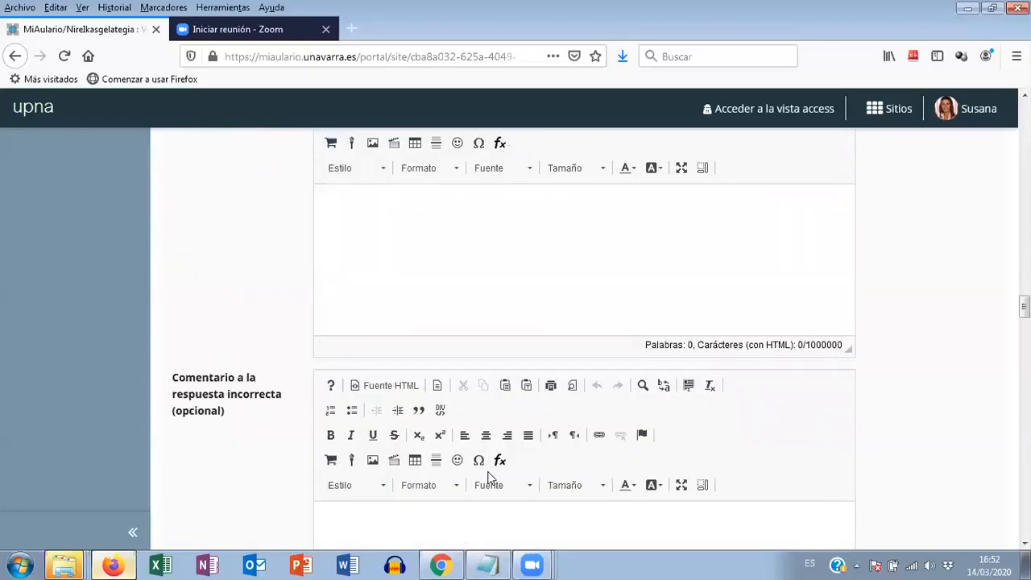
scroll(478, 403, "up", 5)
scroll(461, 412, "up", 4)
scroll(415, 376, "up", 4)
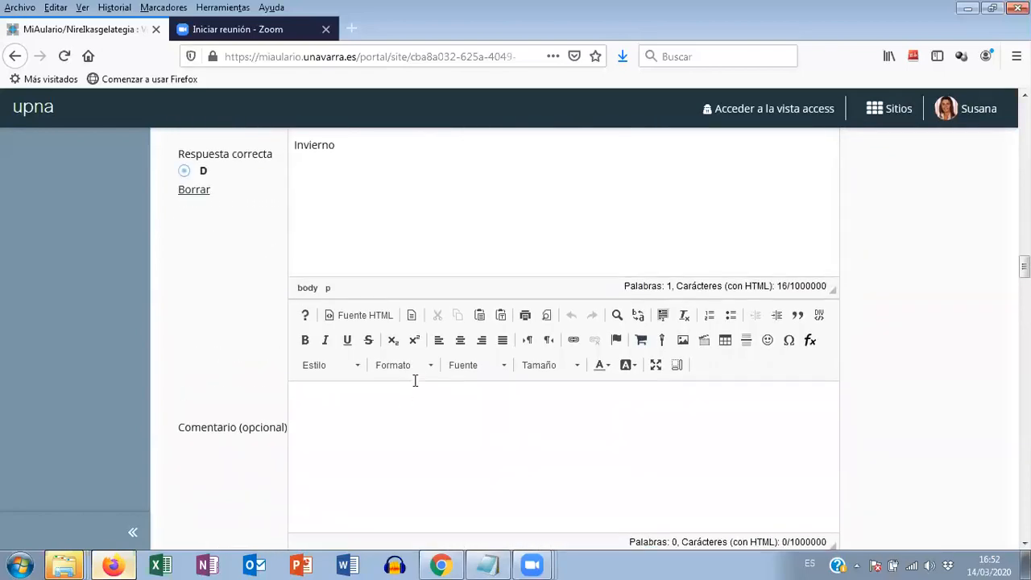
scroll(541, 377, "down", 7)
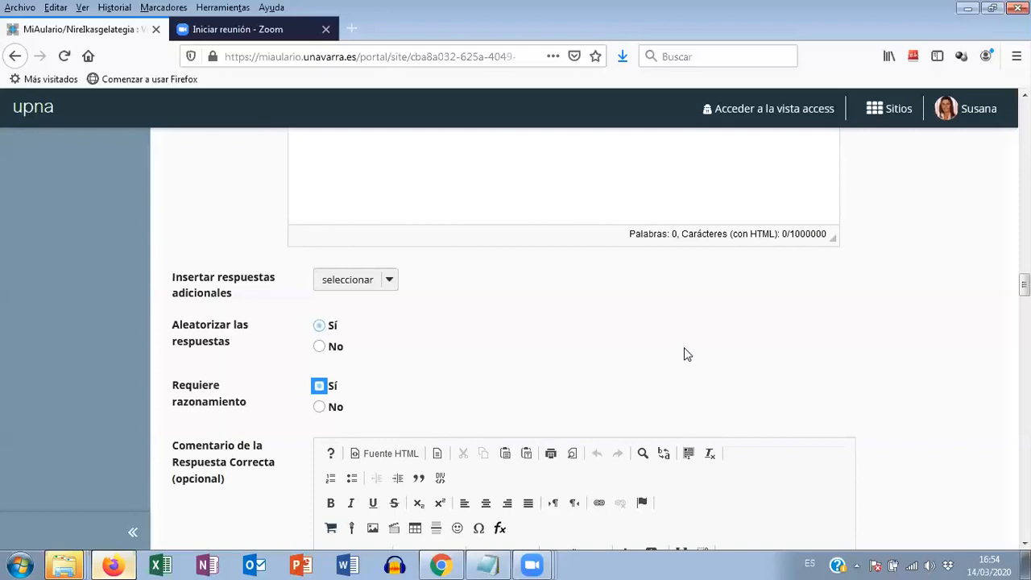
- Save the question, leaving the correct and incorrect response comments and the metadata blank
scroll(684, 347, "down", 3)
scroll(681, 350, "down", 7)
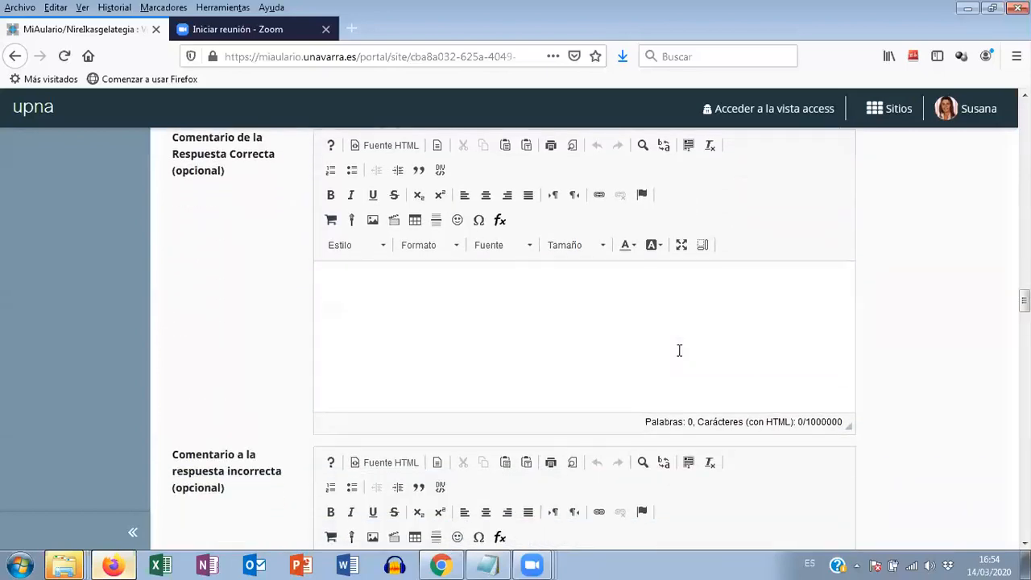
scroll(681, 357, "down", 2)
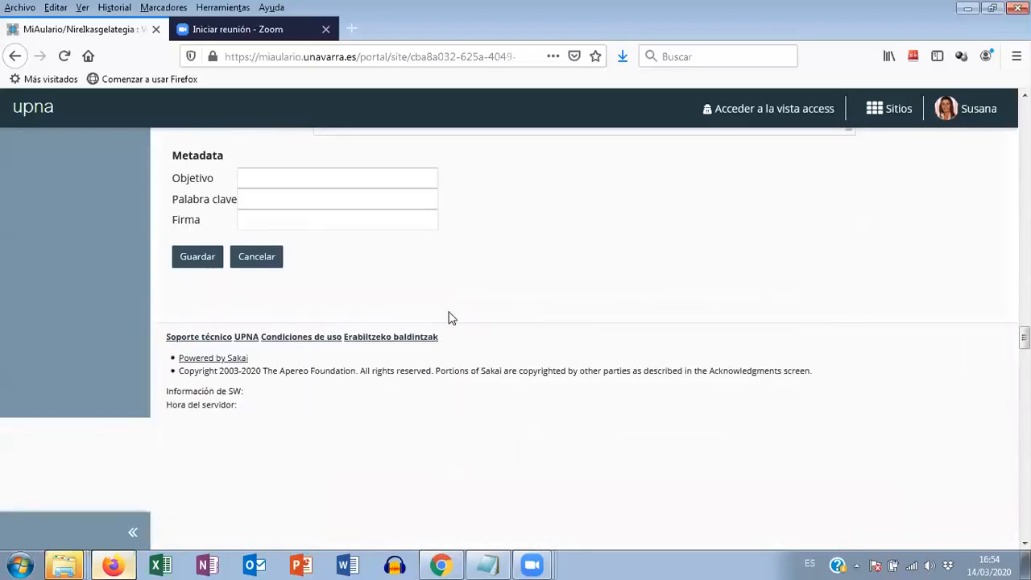
left_click(191, 265)
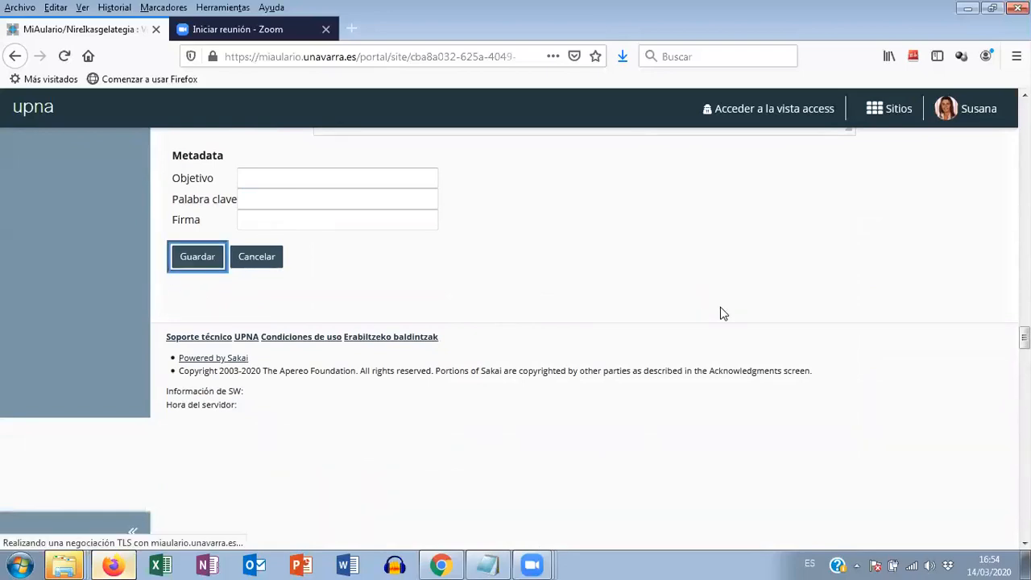
- Add a new question of type Opción múltiple to the bateria_ejemplo question pool
scroll(717, 313, "down", 2)
scroll(715, 313, "down", 2)
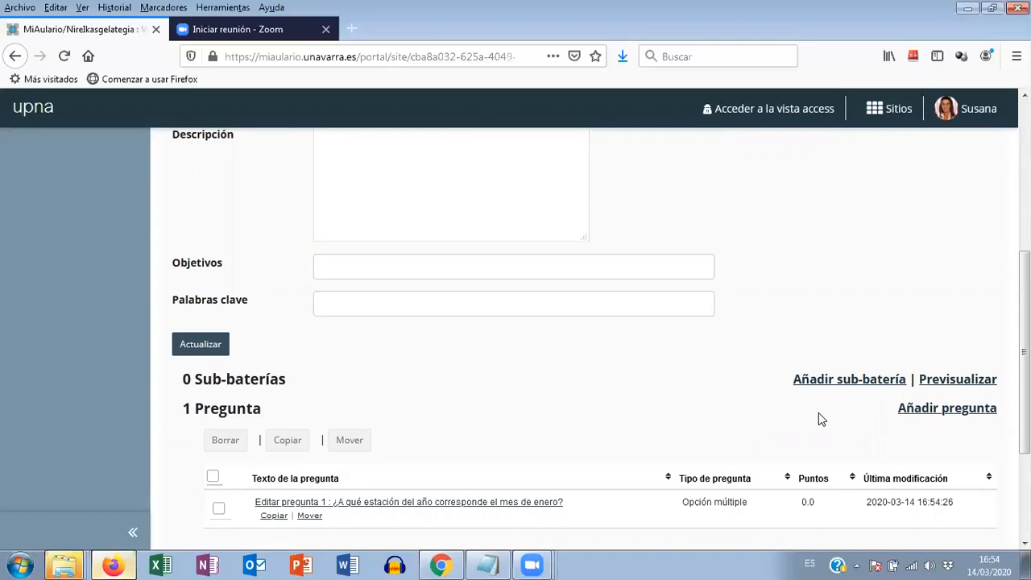
left_click(936, 414)
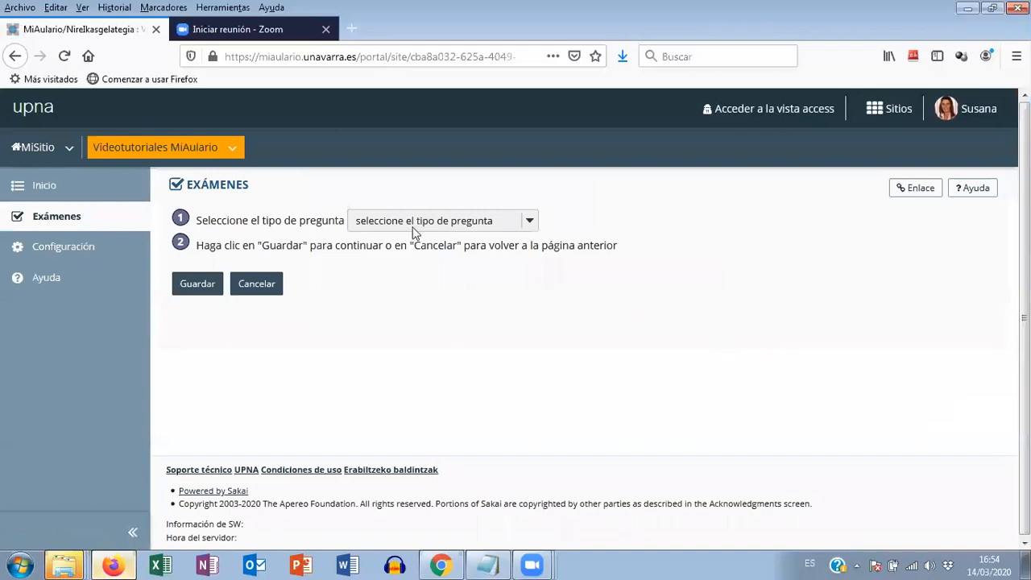
left_click(418, 232)
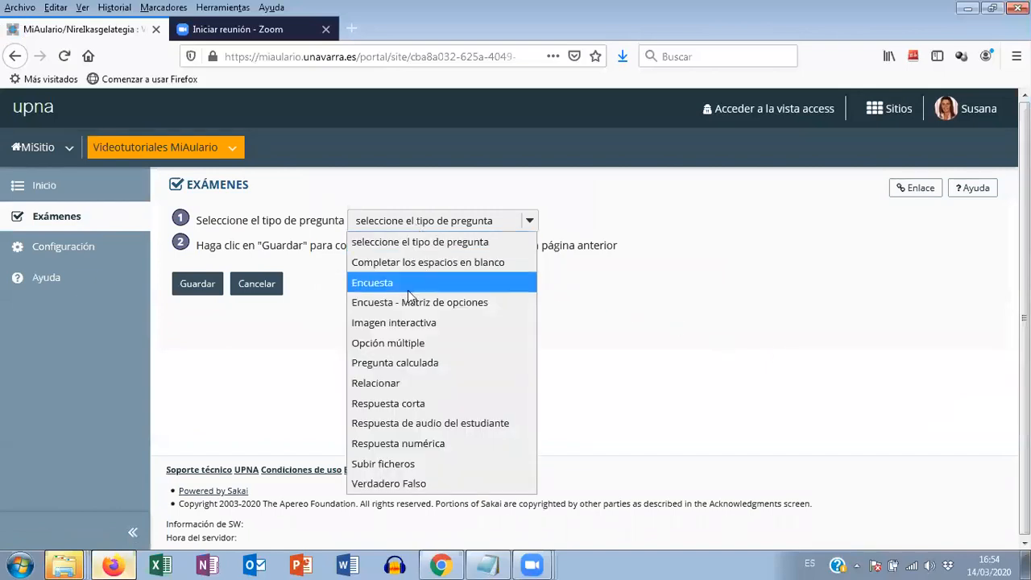
left_click(395, 344)
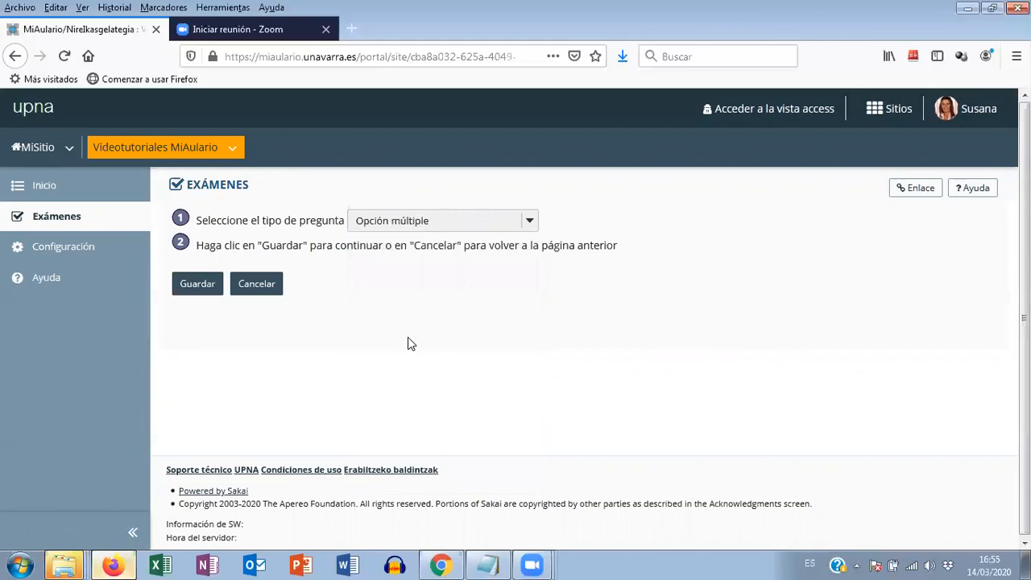
left_click(201, 295)
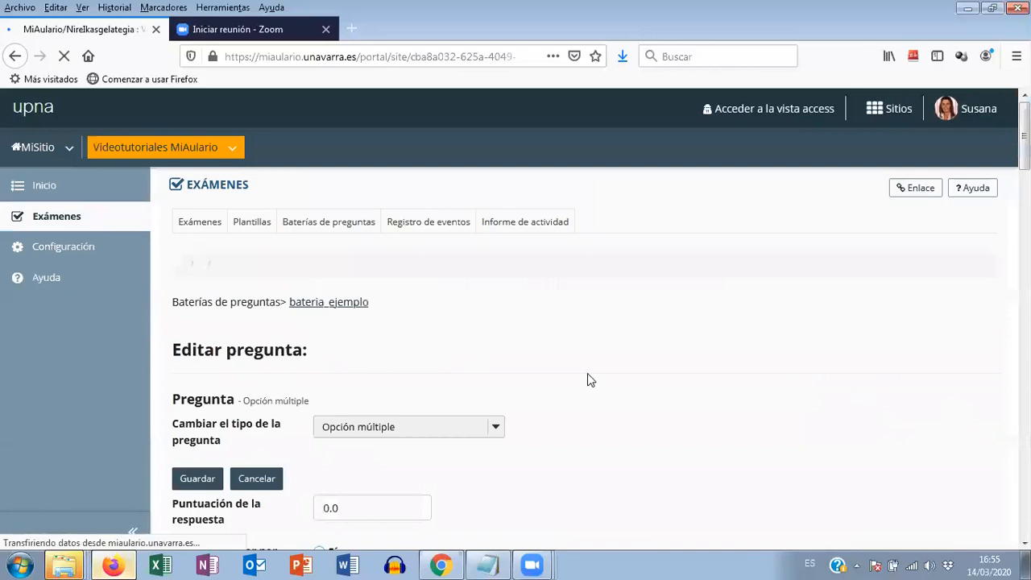
- Enter "¿ Cuál de las siguientes ciudades es la capital de Navarra?" as the question text
scroll(588, 373, "down", 2)
scroll(587, 376, "down", 8)
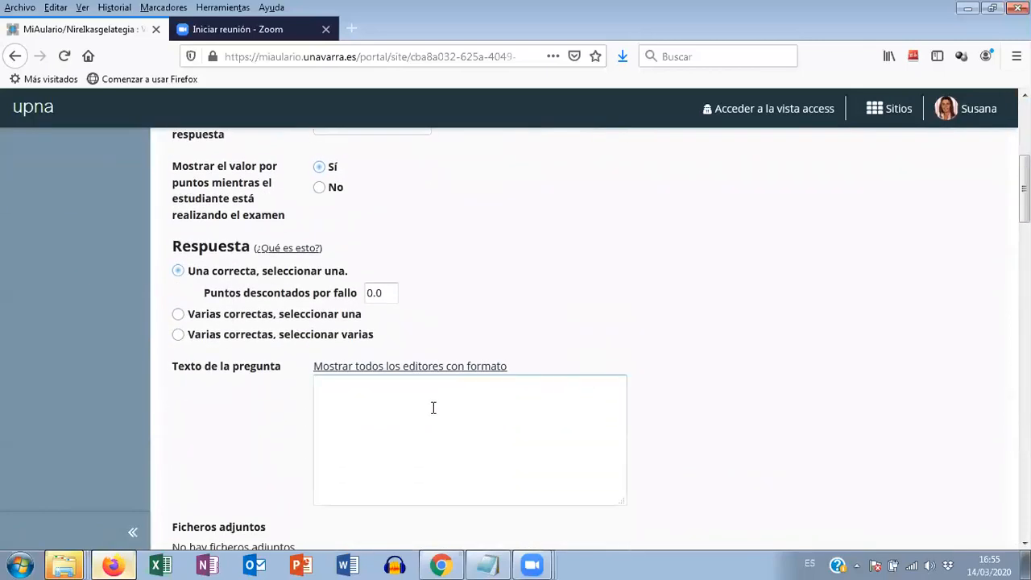
left_click(330, 385)
type("¿Cu")
type("ál de las sigu")
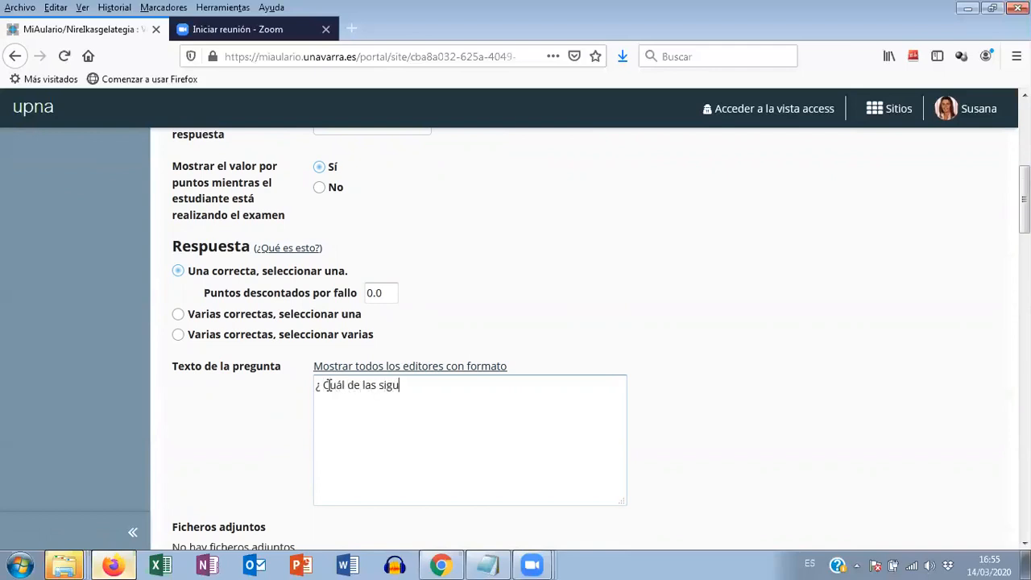
type("ientes ciudades es l")
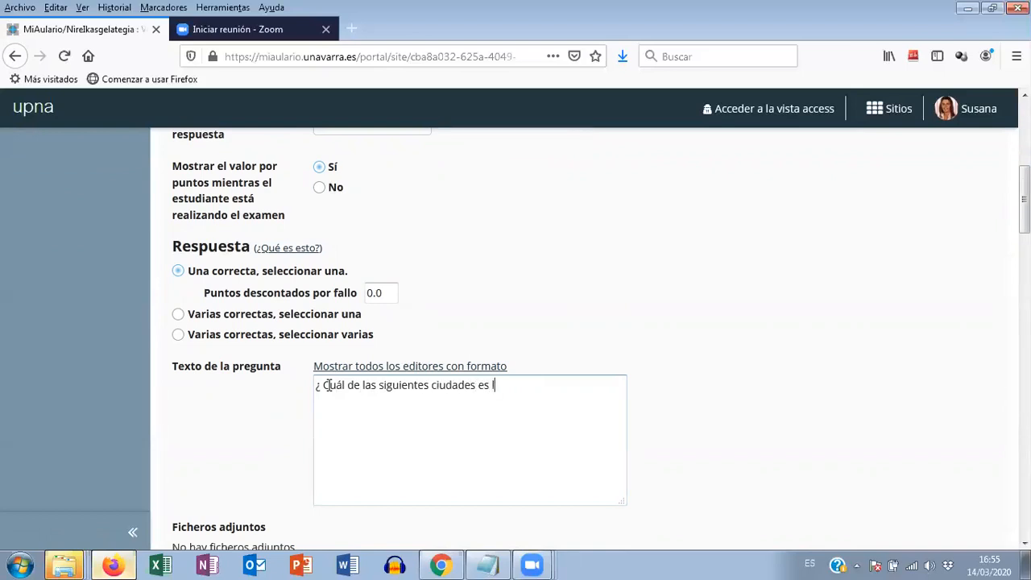
type("a capital de Navarra?")
- Enter Tafalla as answer A and Pamplona as answer B, leaving the optional comment of answer A blank
scroll(407, 387, "down", 4)
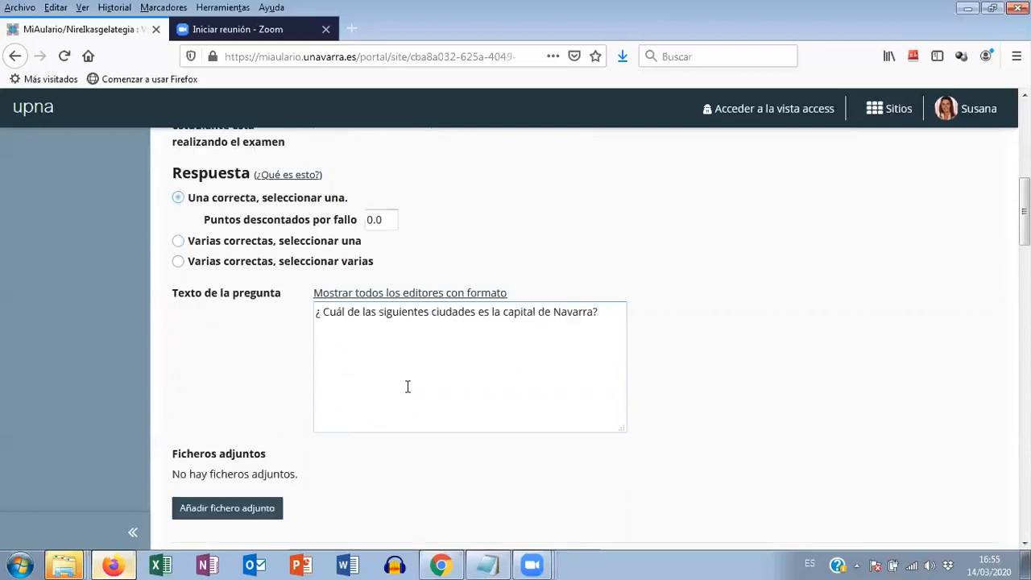
scroll(405, 392, "down", 2)
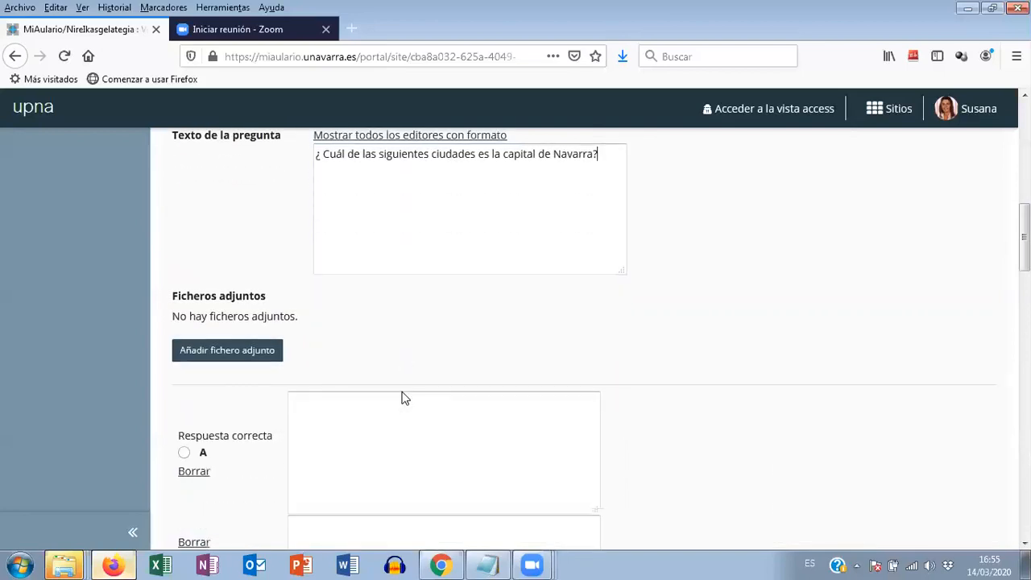
left_click(403, 400)
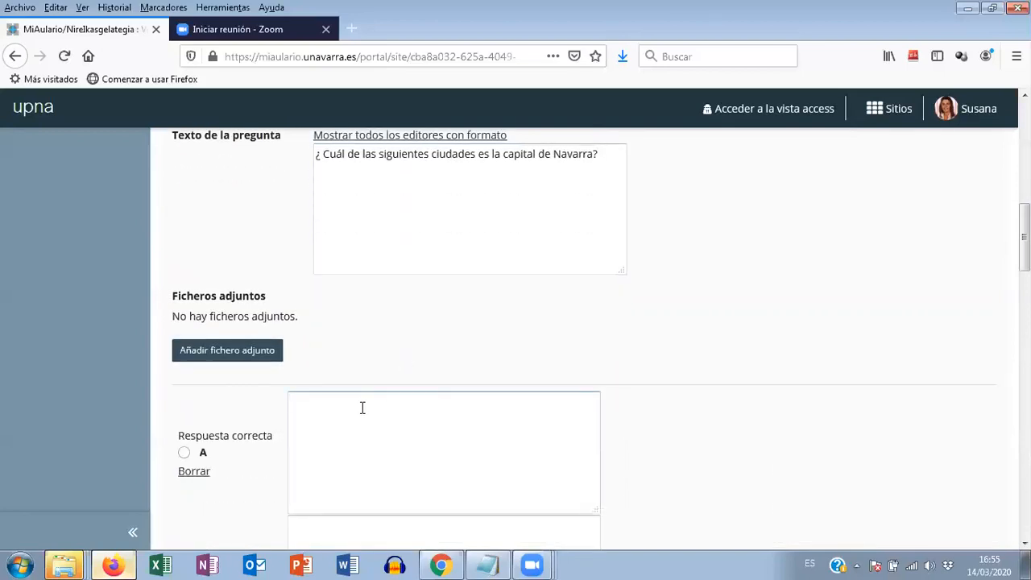
type("Tafalla")
scroll(427, 415, "down", 4)
scroll(432, 427, "down", 2)
left_click(373, 457)
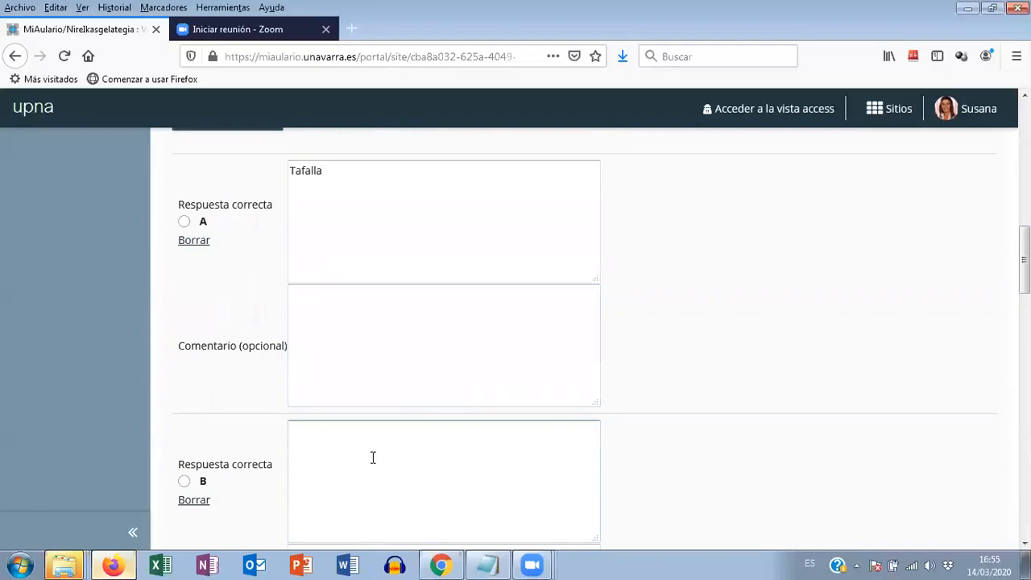
type("Pamplona")
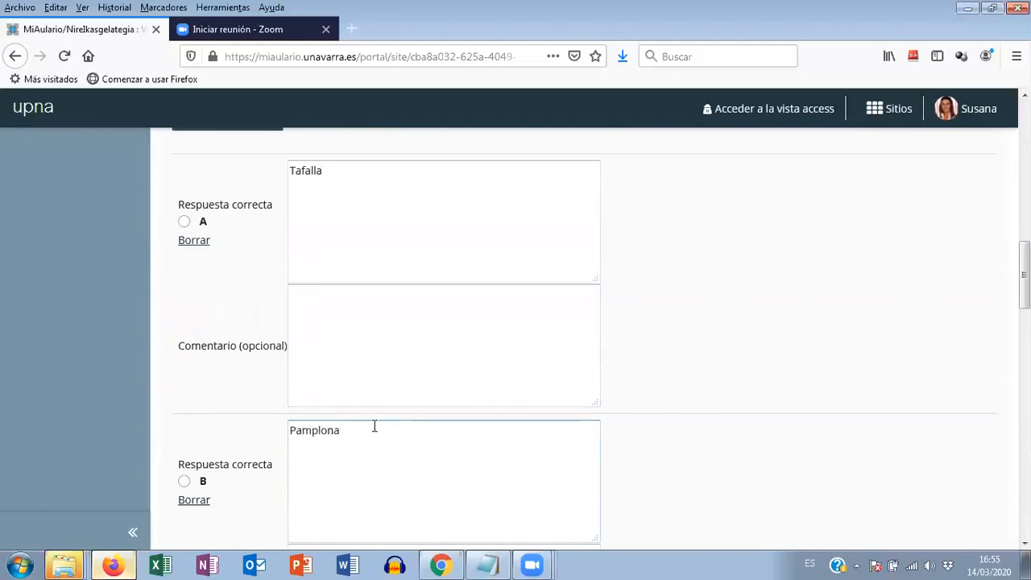
- Enter Tudela as answer C and "Navarra no tiene capital" as answer D, and mark answer B as correct
scroll(373, 426, "down", 7)
left_click(363, 427)
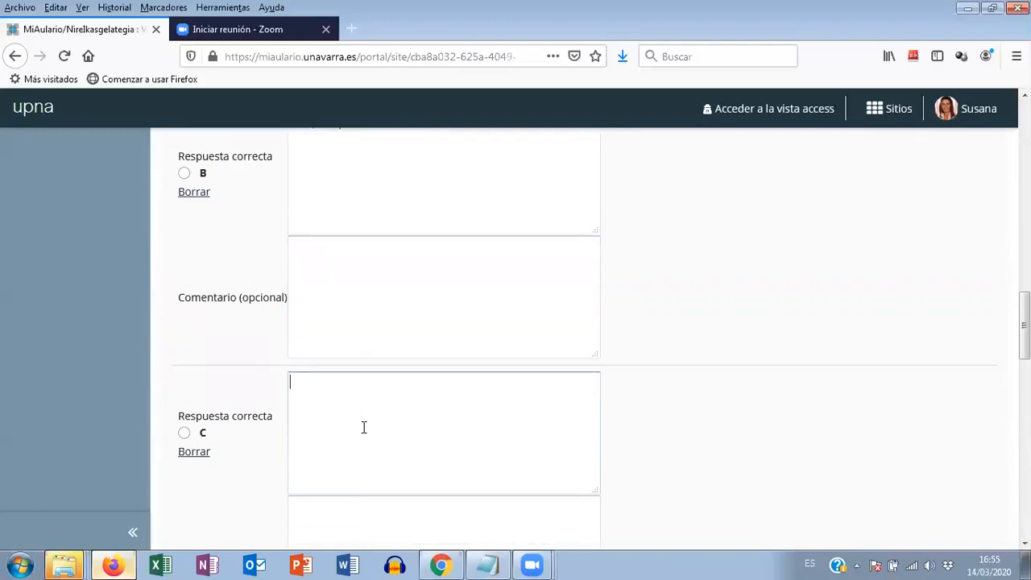
type("Tudela")
scroll(589, 411, "down", 7)
left_click(365, 358)
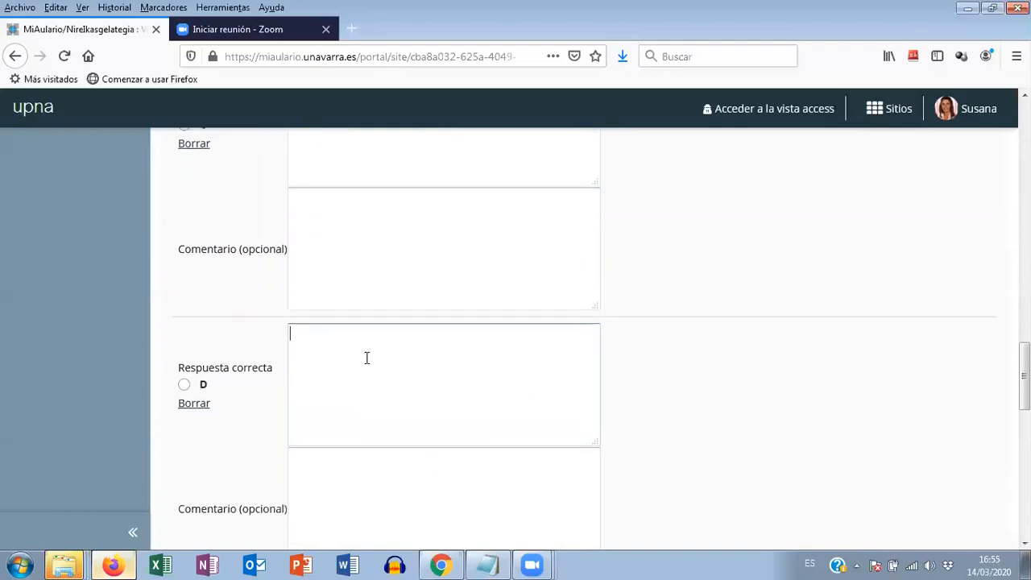
type("Navarra no tiene cap")
key("BackSpace")
type("apital")
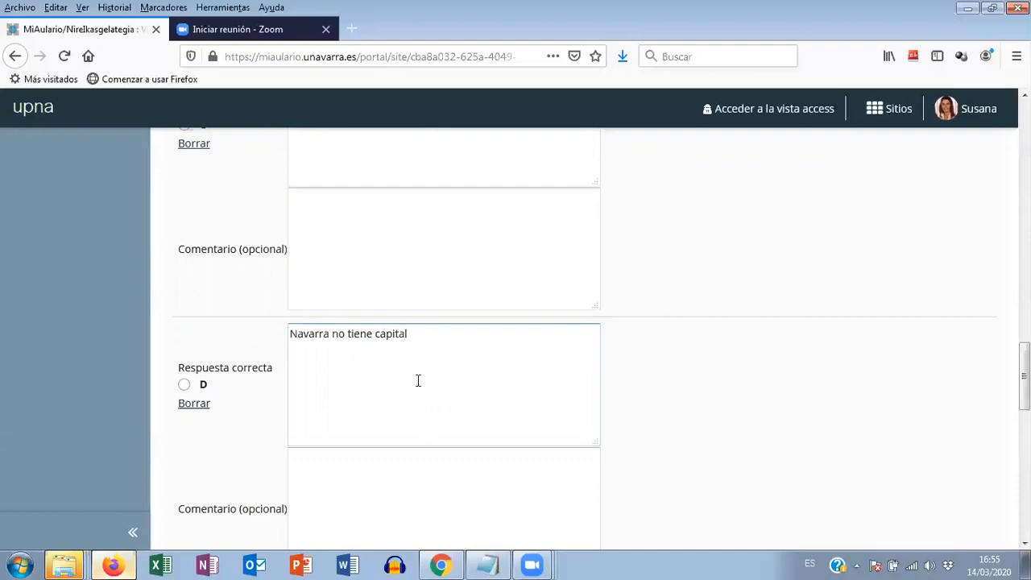
scroll(418, 380, "up", 10)
left_click(183, 328)
- Turn on randomized answers and required reasoning for the question about the capital of Navarra
scroll(400, 351, "down", 4)
scroll(401, 350, "down", 10)
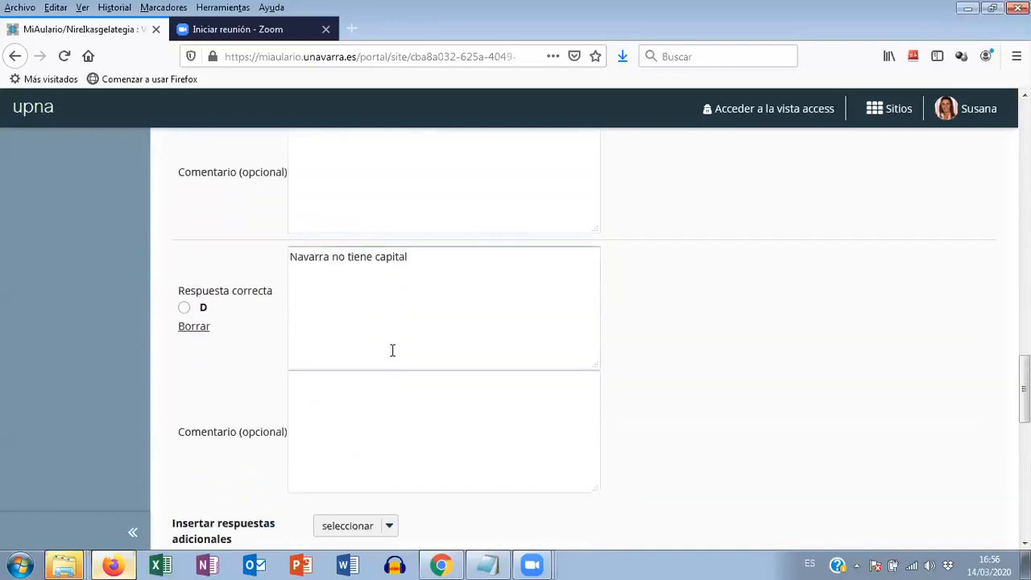
scroll(392, 353, "down", 4)
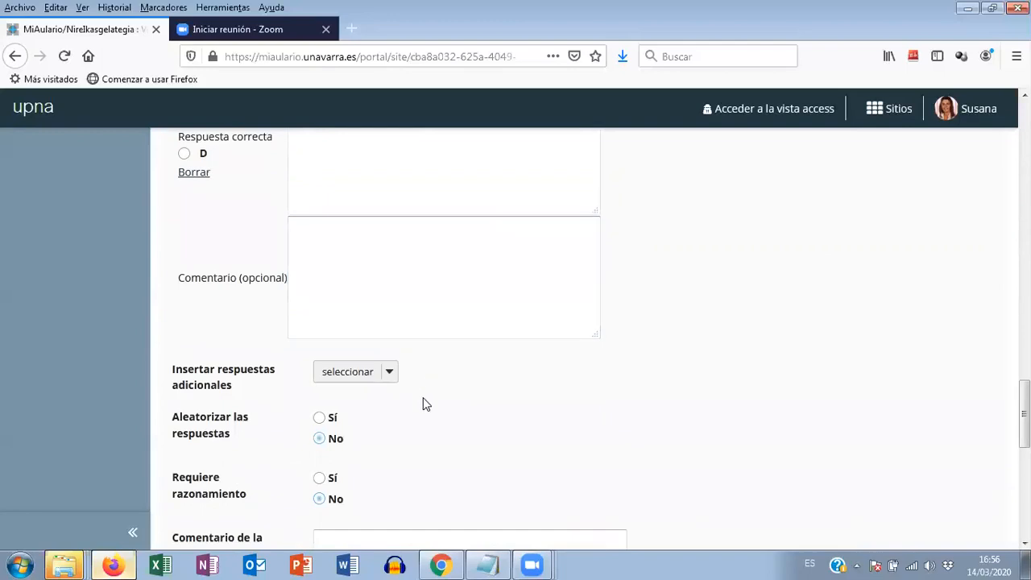
scroll(419, 395, "down", 2)
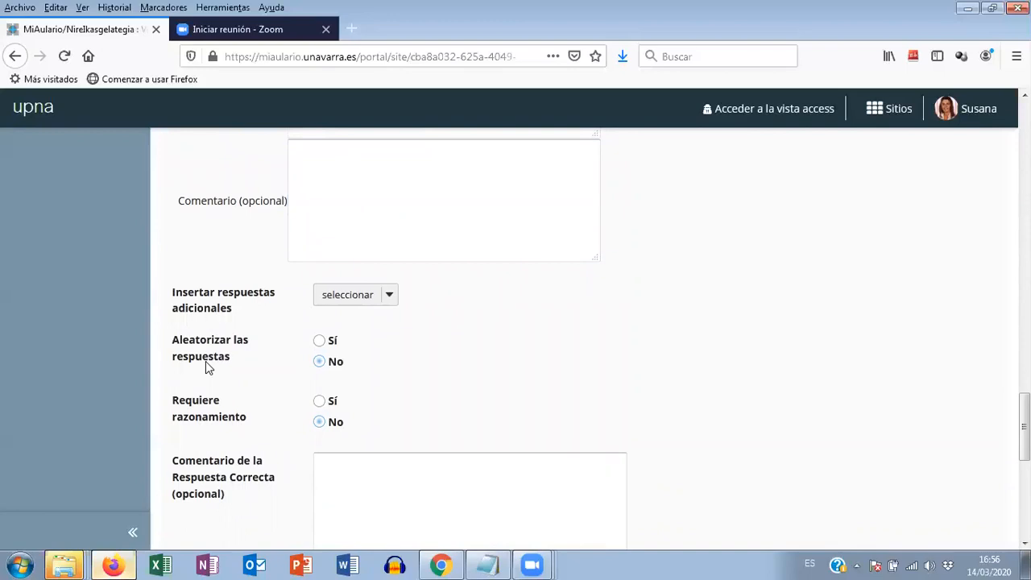
left_click(319, 342)
left_click(320, 401)
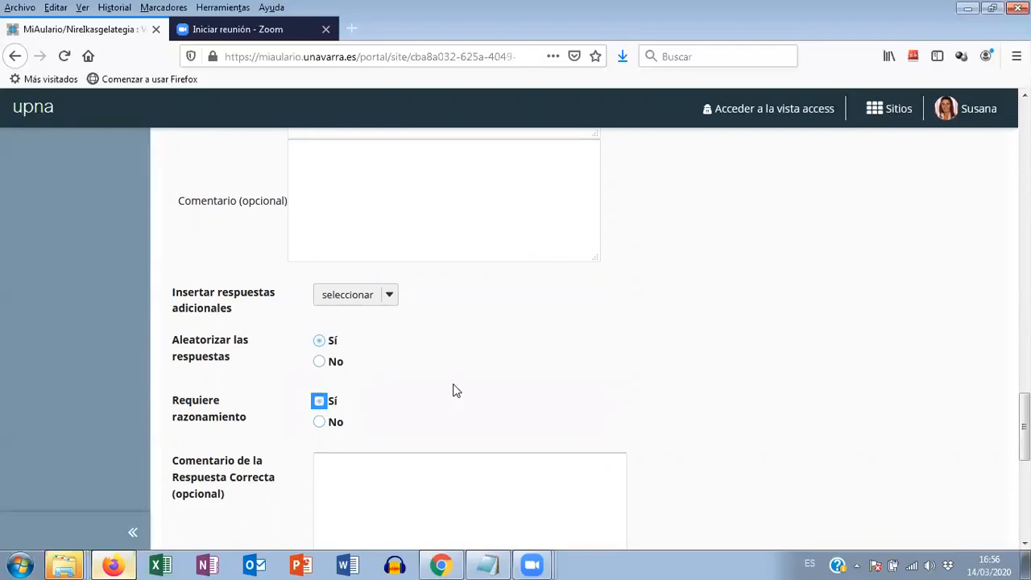
- Save the question about the capital of Navarra, leaving its answer comments and metadata blank
scroll(454, 388, "down", 2)
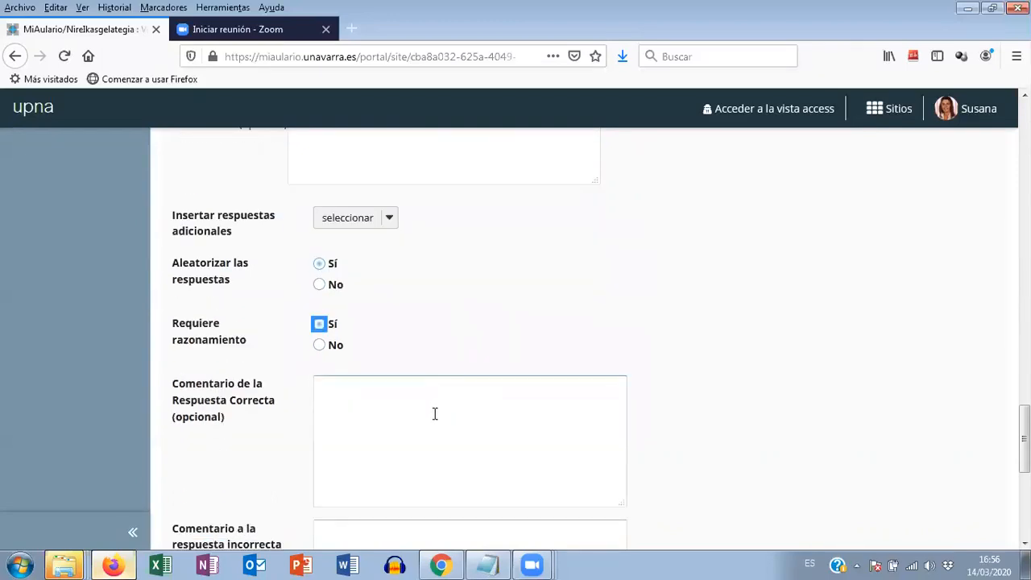
scroll(435, 411, "down", 2)
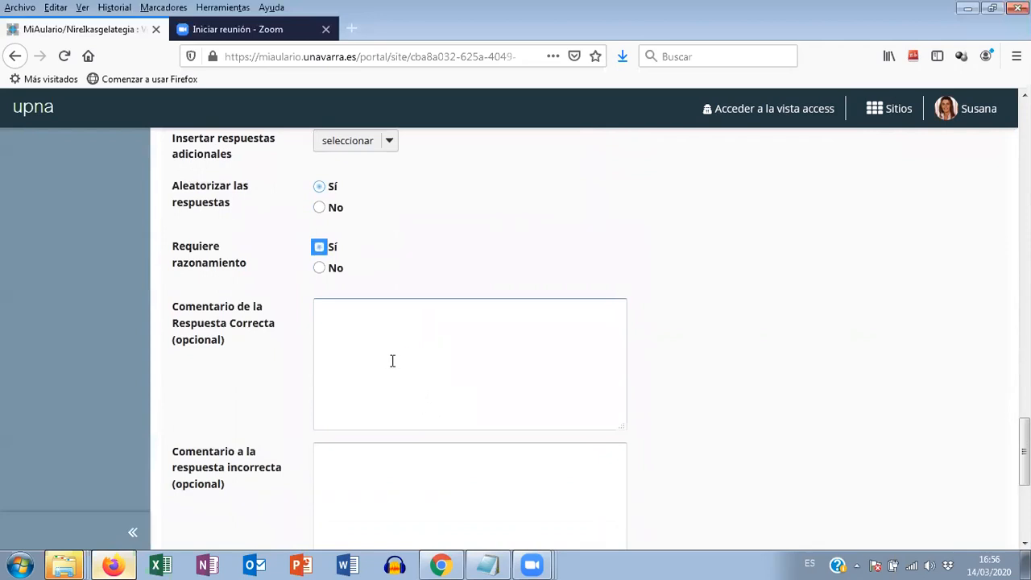
scroll(408, 309, "down", 6)
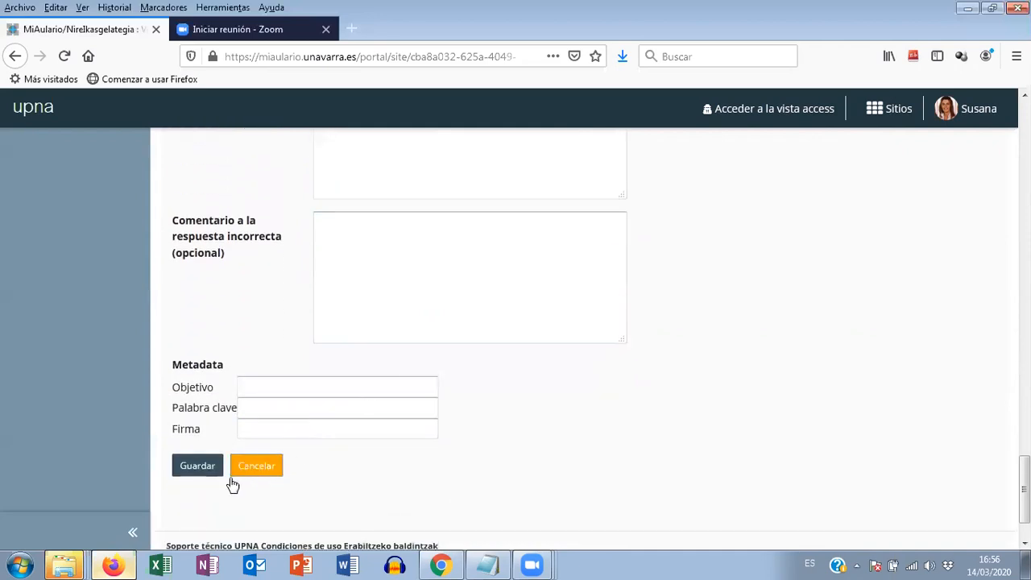
left_click(199, 467)
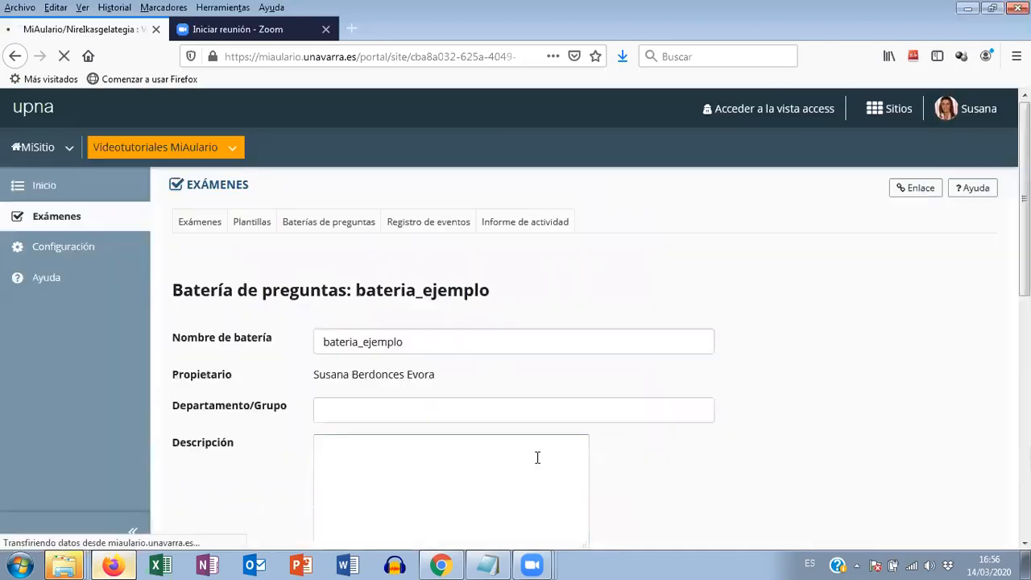
- Add a new question of type "Respuesta numérica" to the bateria_ejemplo question pool
scroll(614, 435, "down", 2)
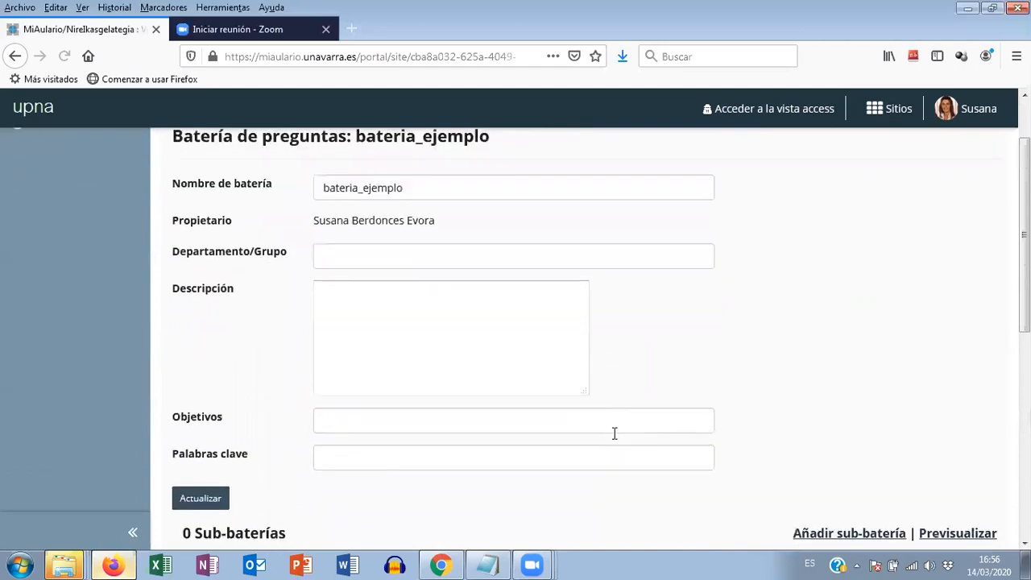
scroll(612, 437, "down", 4)
scroll(610, 438, "down", 2)
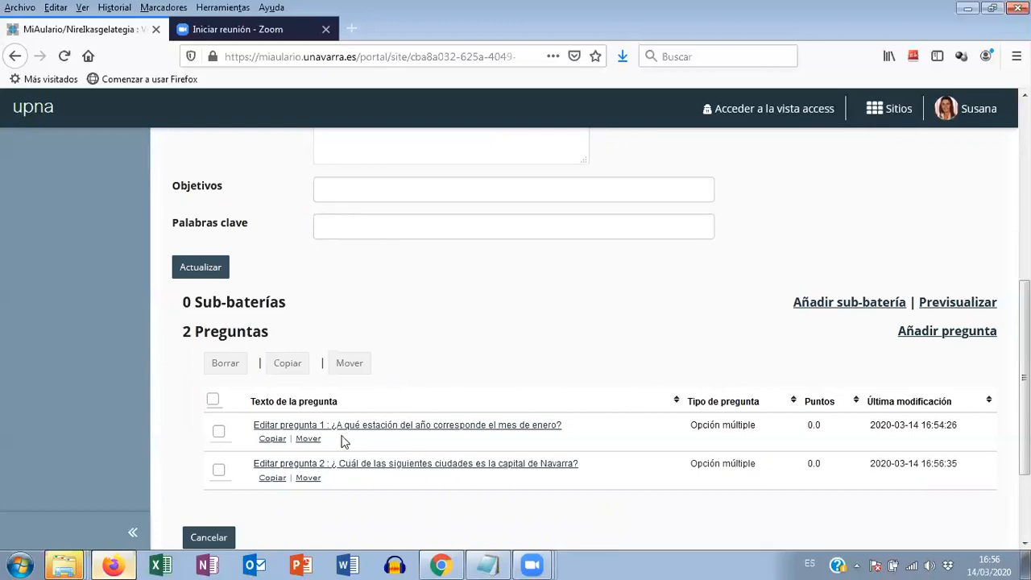
left_click(938, 332)
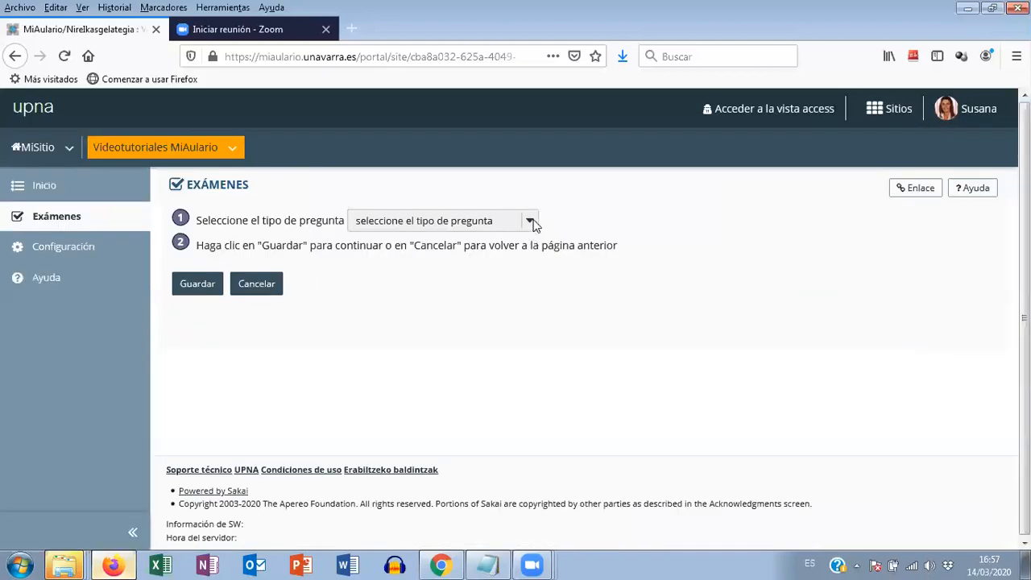
left_click(530, 221)
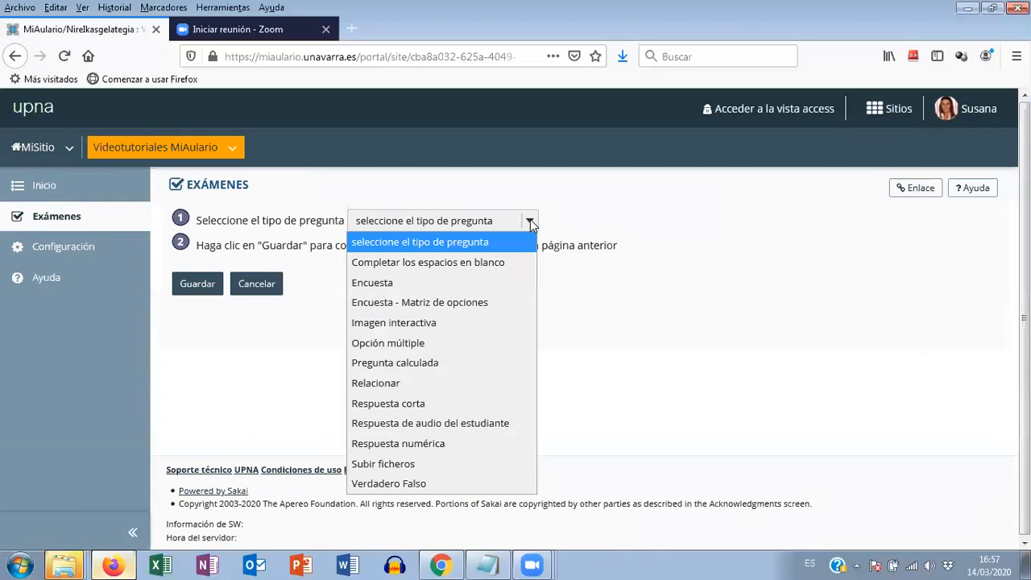
left_click(432, 439)
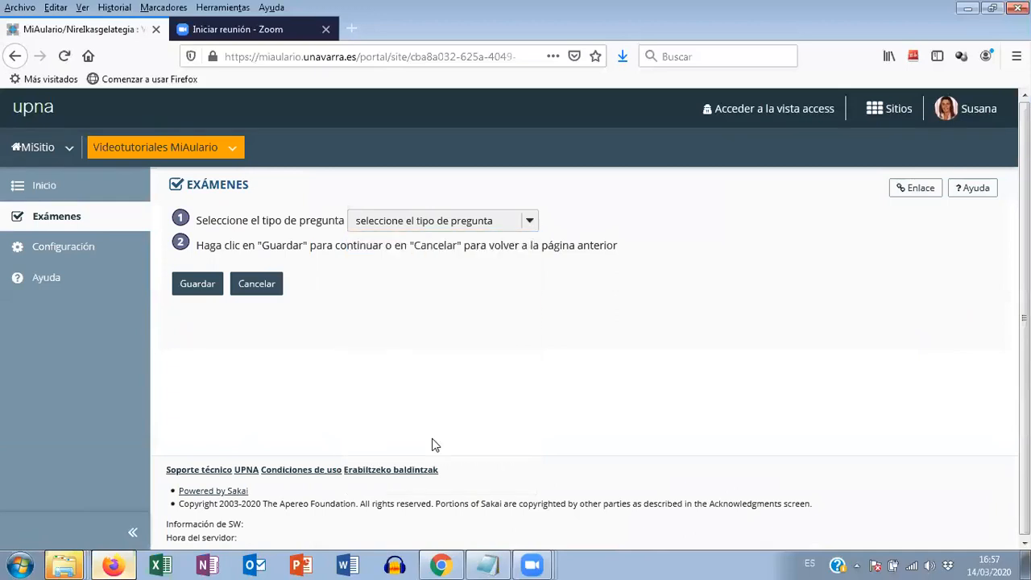
left_click(200, 286)
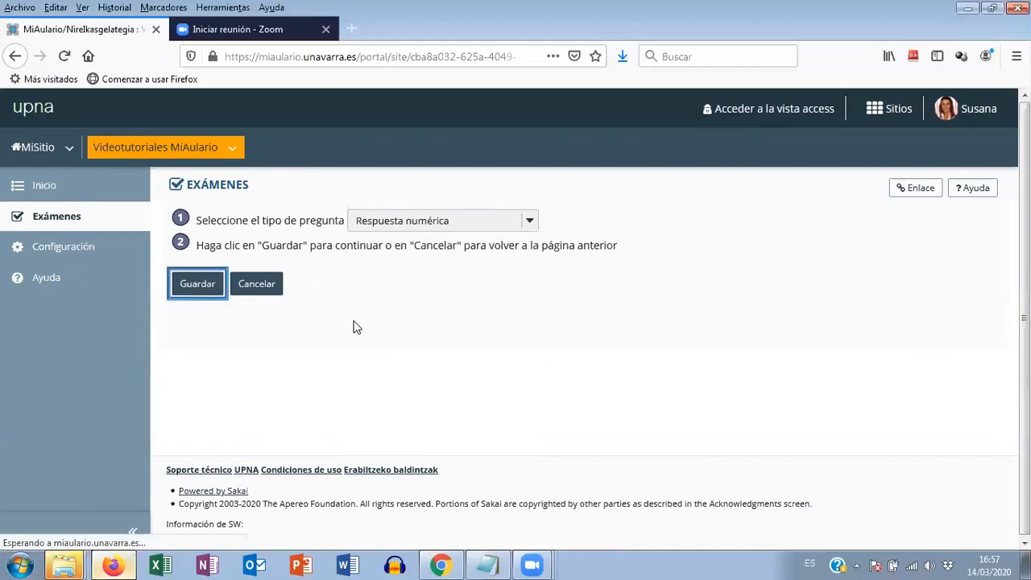
- Enter "¿Cuánto suman 2+2?" as the text of the numeric question, leaving its score unchanged
scroll(474, 327, "down", 3)
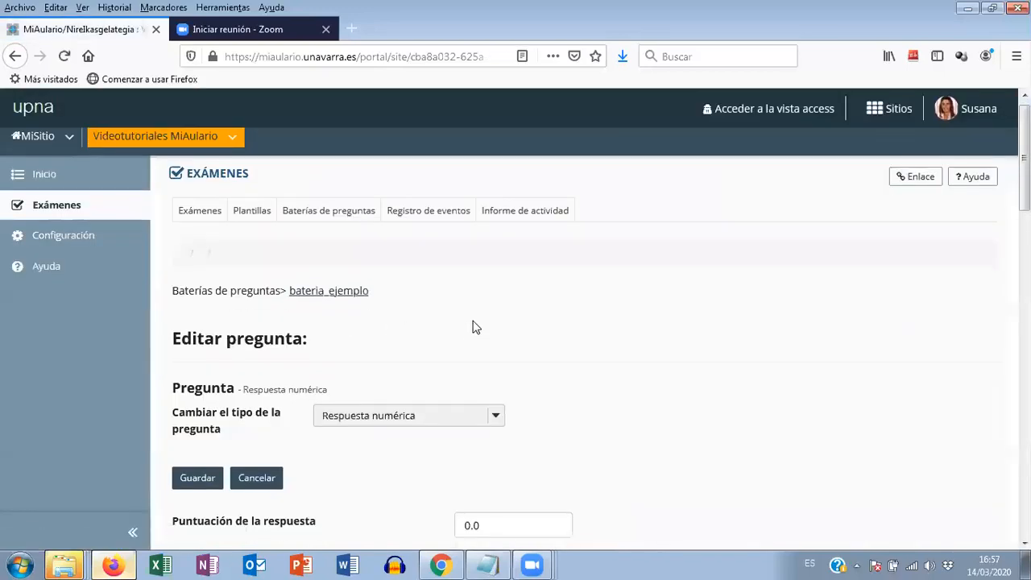
scroll(474, 327, "down", 1)
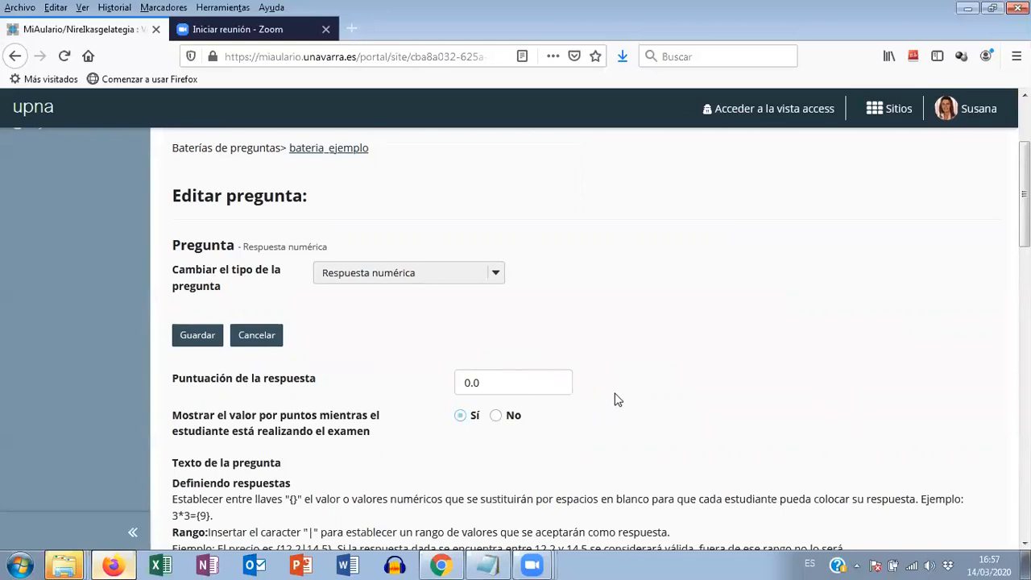
scroll(615, 401, "down", 5)
scroll(615, 398, "down", 5)
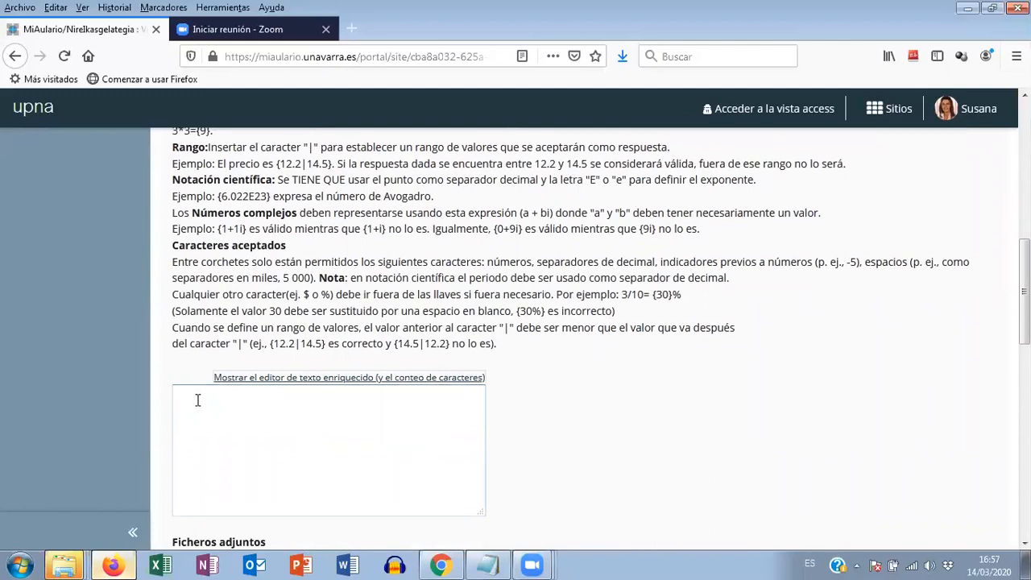
type("¿")
type("Cuán")
type("to do")
key("BackSpace")
key("BackSpace")
type("suman")
key("BackSpace")
type("uman 2+2?")
key("BackSpace")
type("?")
- Add a second line "Respuesta:{4}" to the question text to define 4 as the numeric answer
key("Return")
type("Respuesta")
type("{")
type("}")
left_click(234, 414)
type("4")
- Save the numeric question without attachments, comments or metadata, and review the pool's question list
scroll(274, 419, "down", 3)
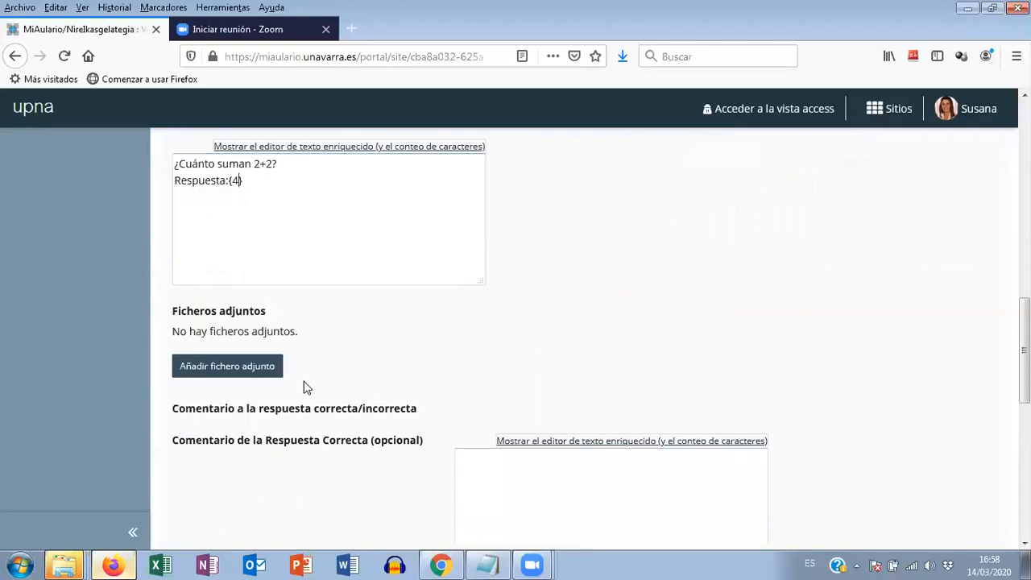
scroll(306, 323, "down", 4)
scroll(301, 324, "down", 2)
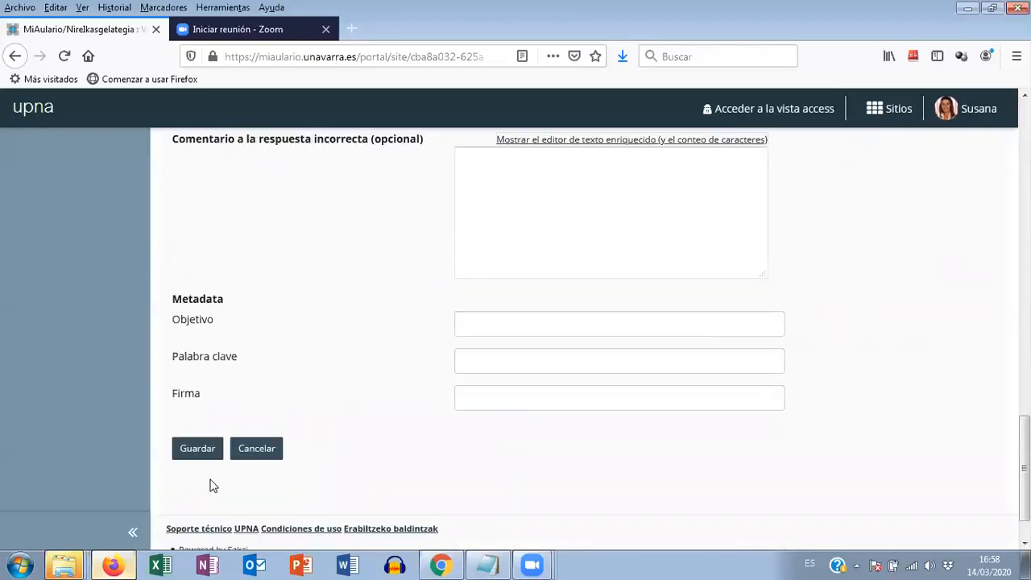
left_click(201, 457)
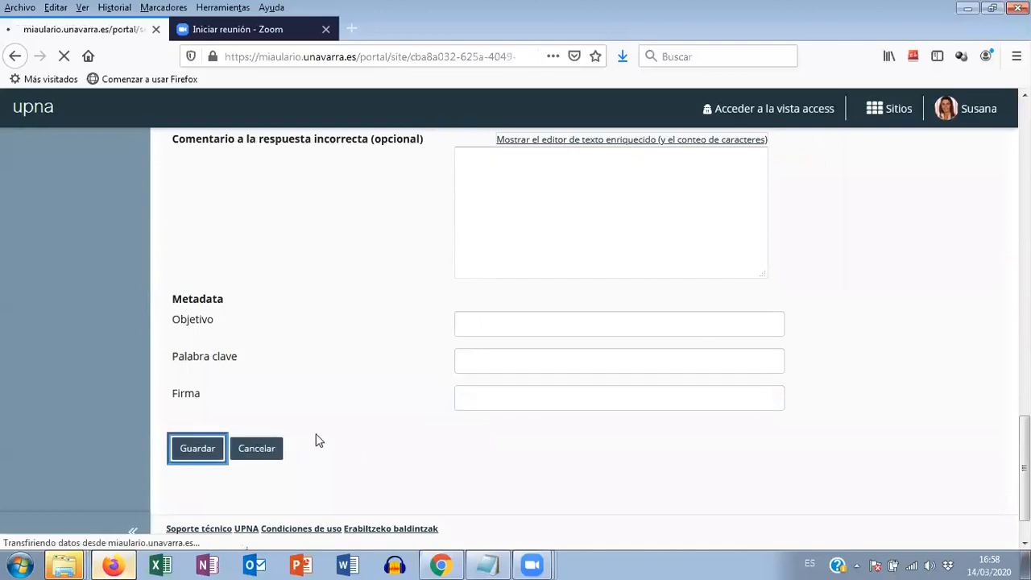
scroll(338, 412, "down", 5)
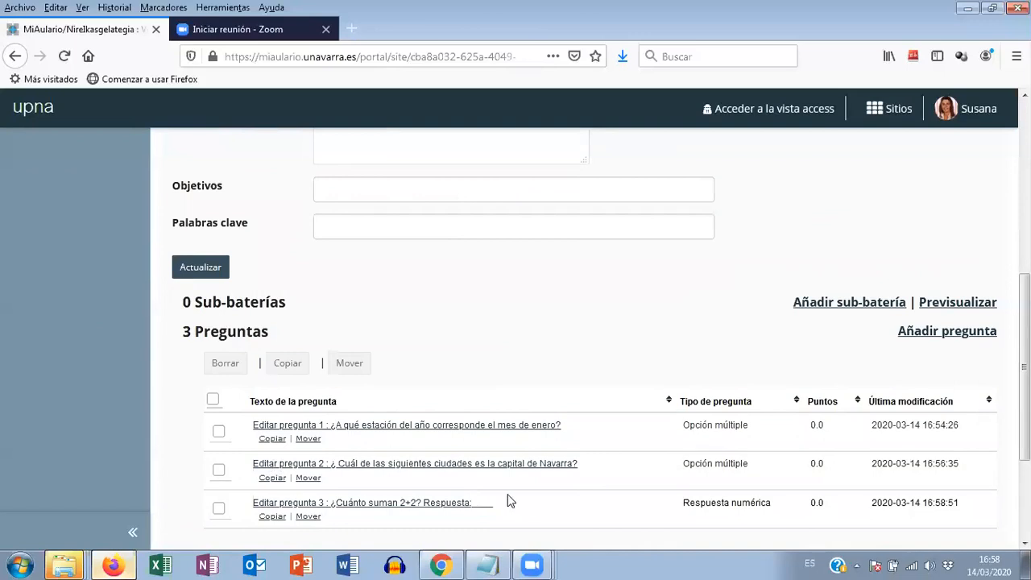
scroll(536, 487, "down", 2)
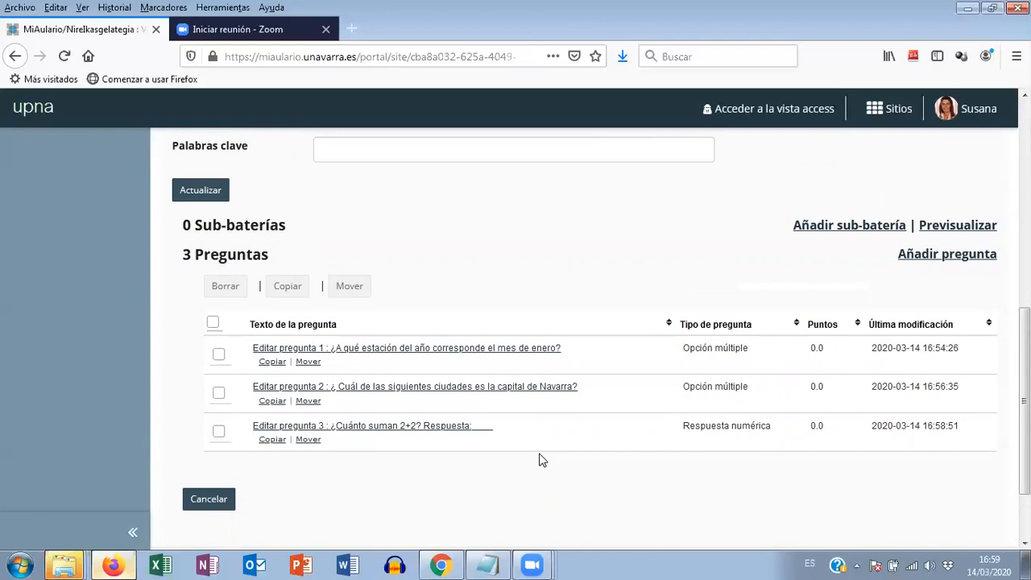
- Highlight the stage "2.- Creación del examen y ajustes" in the Notepad file videotutoriales.txt and return to Firefox
left_click(488, 565)
left_click_drag(2, 115, 384, 115)
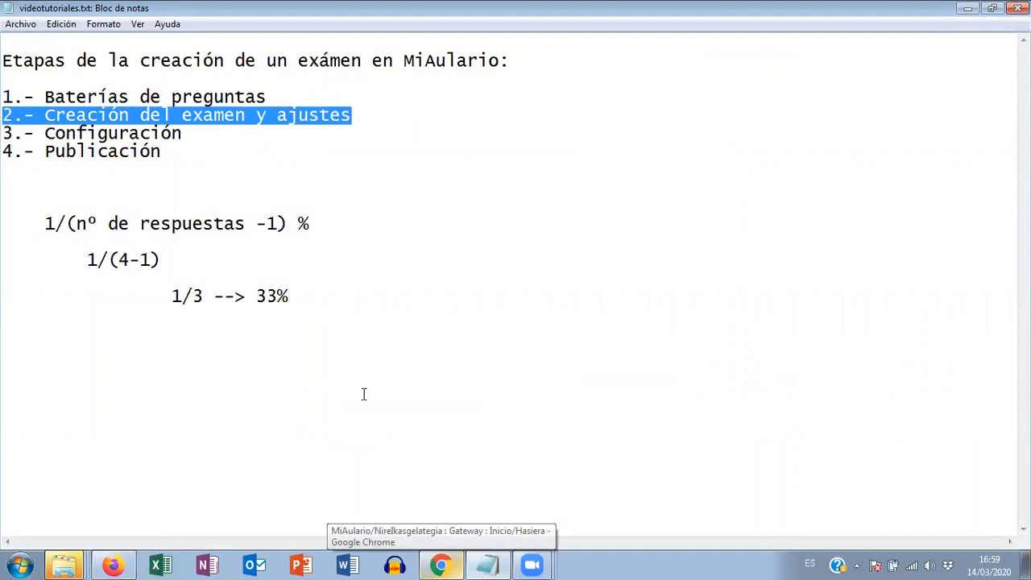
key("alt+Tab")
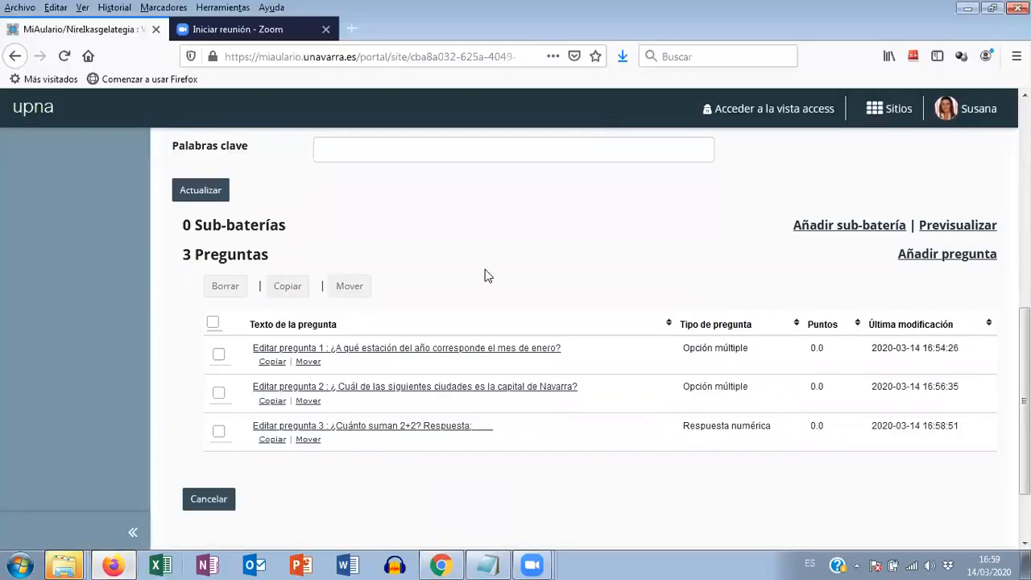
- Leave the question pool and open the main page of the Exámenes tool
scroll(487, 276, "up", 5)
scroll(494, 290, "up", 5)
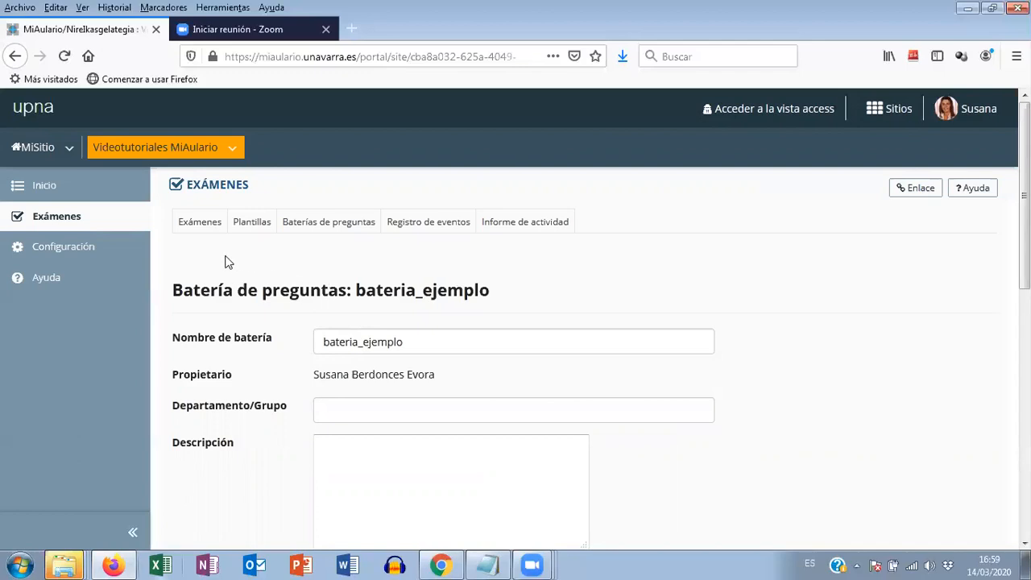
left_click(216, 187)
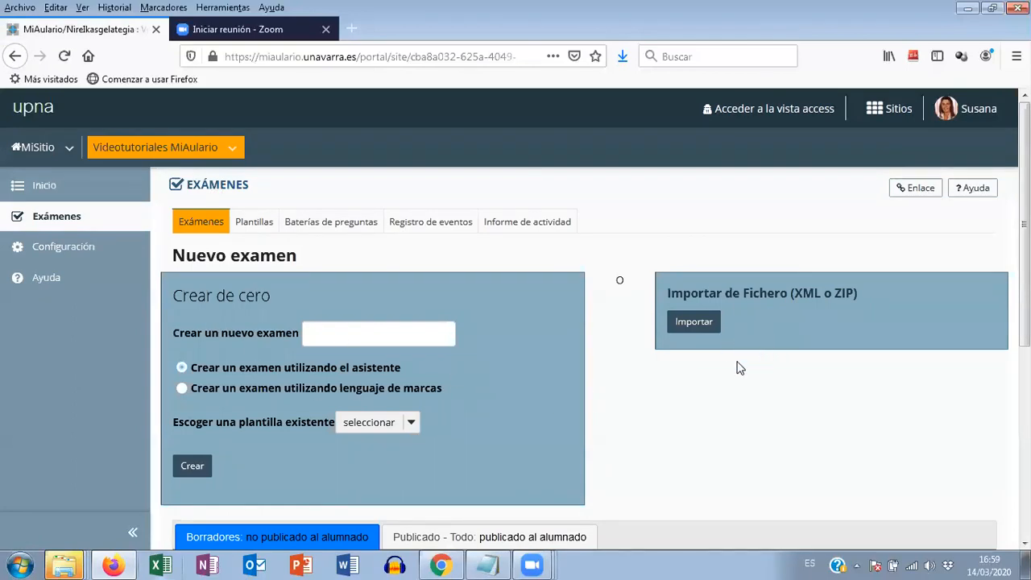
- Look at the list of exams published to students and return to the list of drafts
scroll(645, 395, "down", 2)
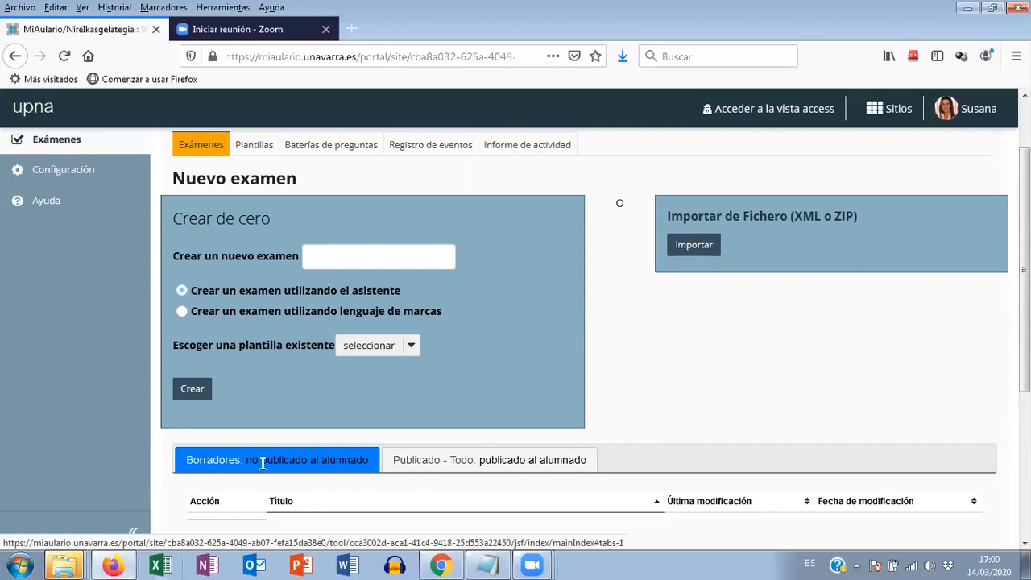
left_click(426, 465)
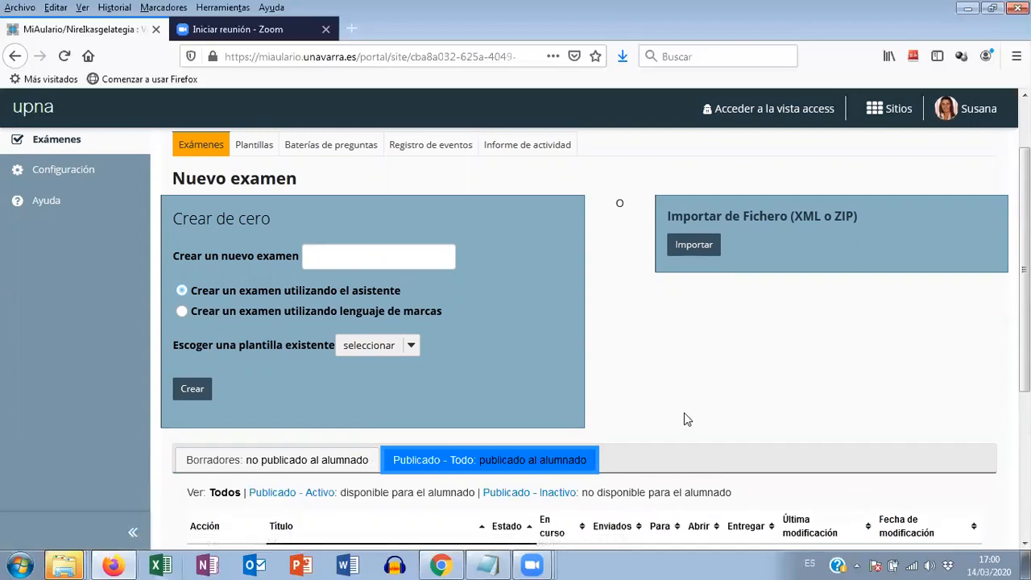
scroll(681, 413, "down", 2)
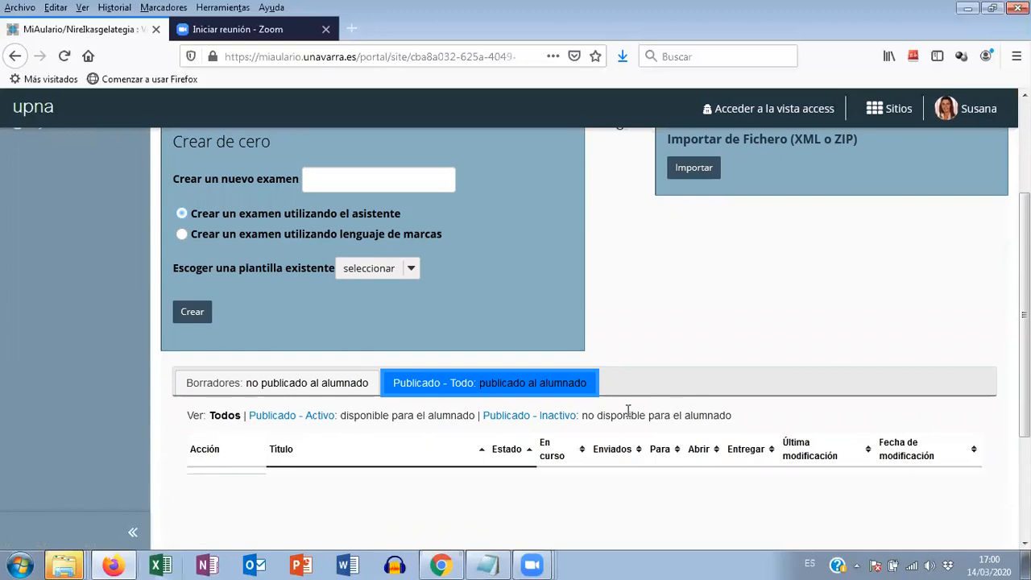
left_click(233, 386)
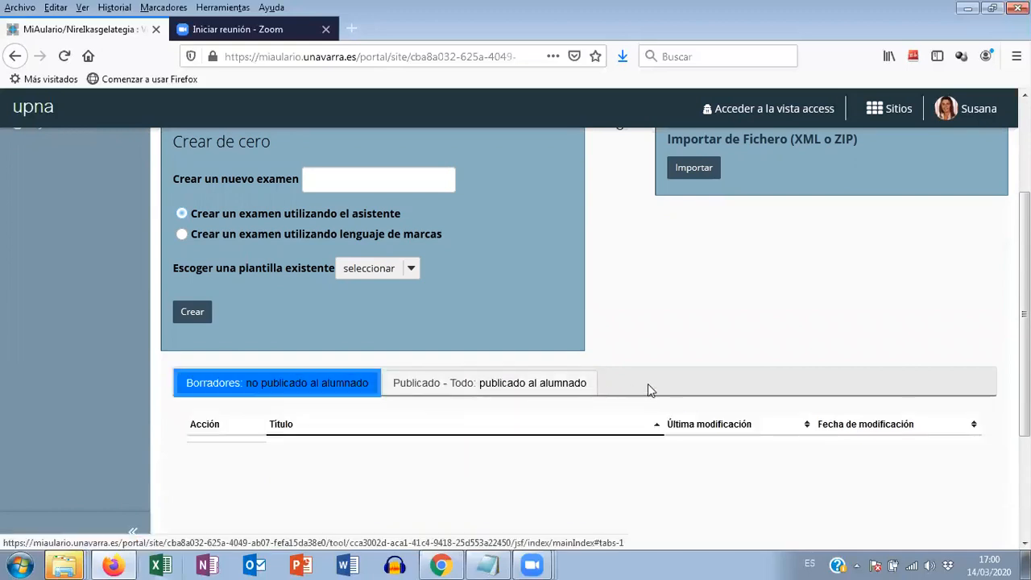
- Create a new exam titled "Examen de prueba" from scratch using the assistant, without choosing a template
scroll(665, 396, "up", 4)
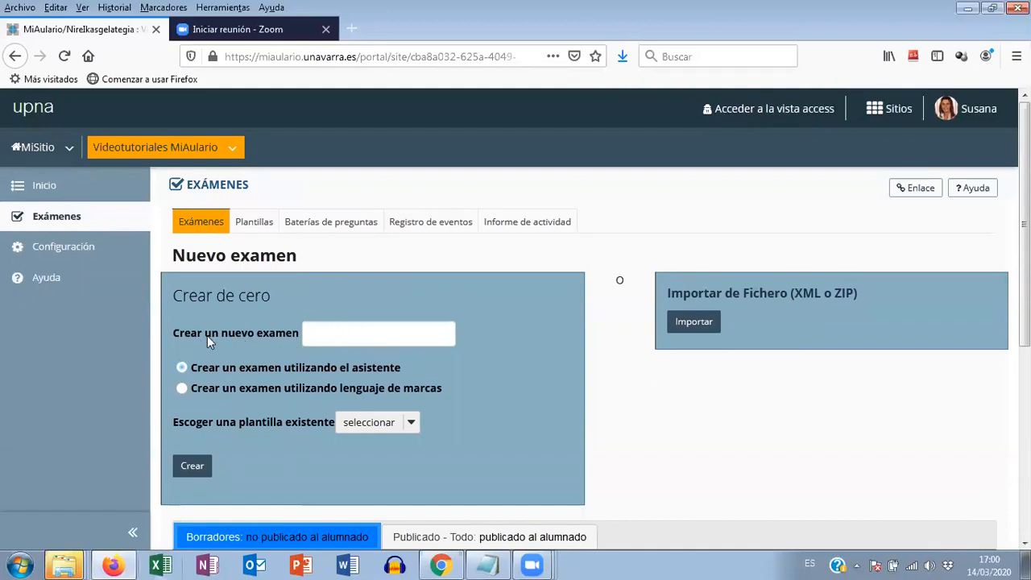
left_click(349, 331)
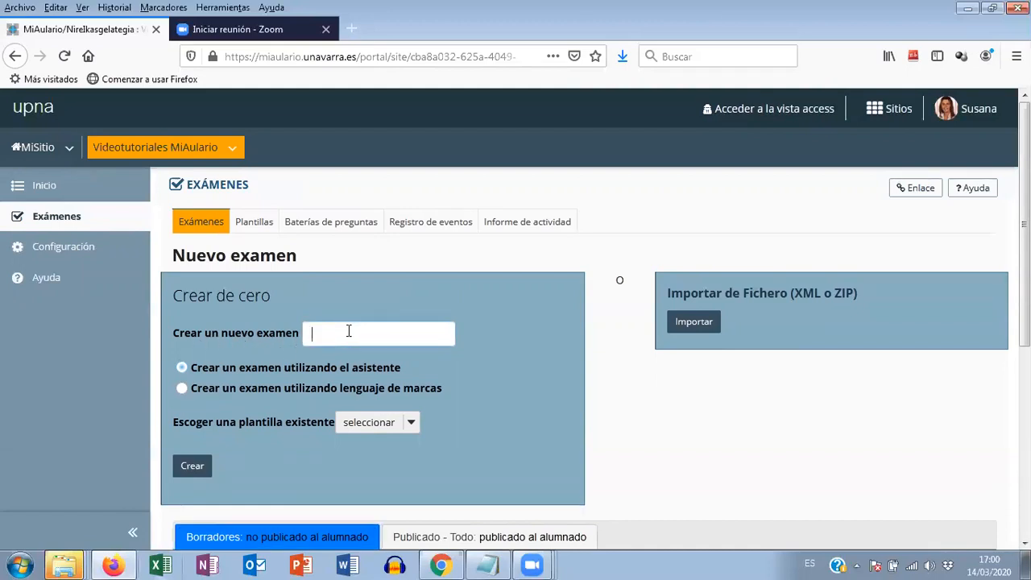
type("Examen de prueba")
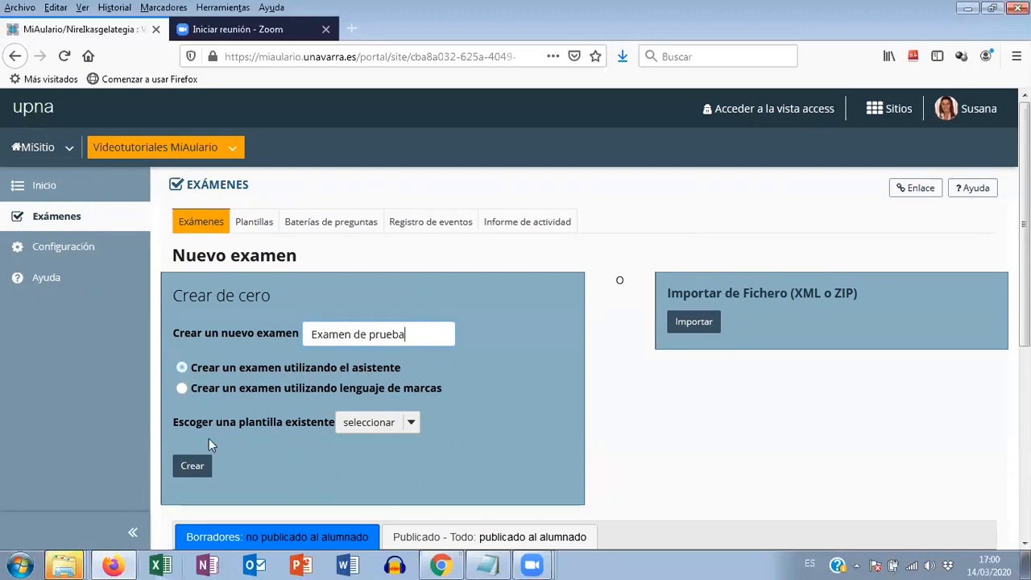
left_click(188, 474)
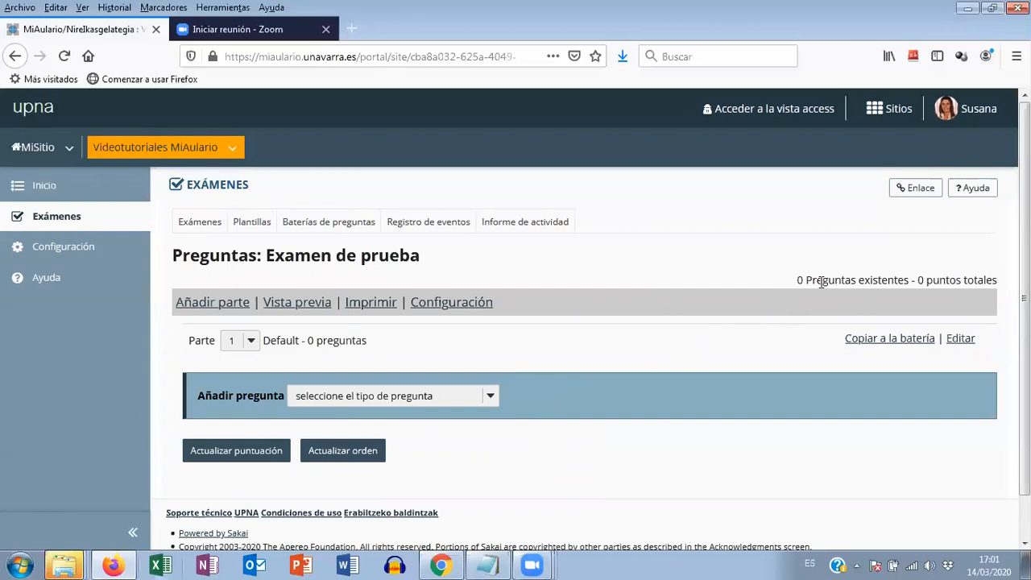
- Check the question count and total points of Examen de prueba
left_click_drag(788, 276, 1000, 281)
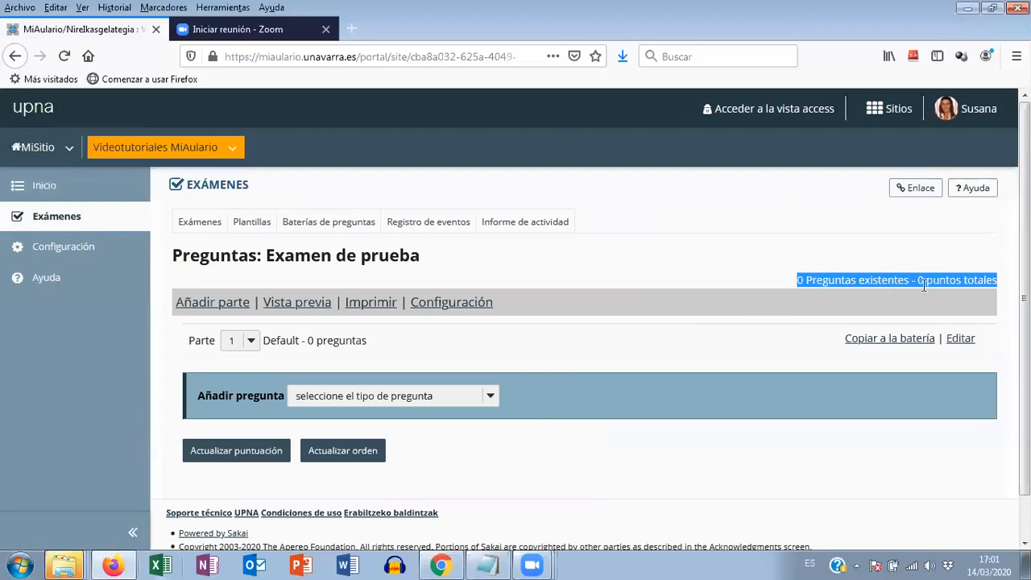
left_click(807, 284)
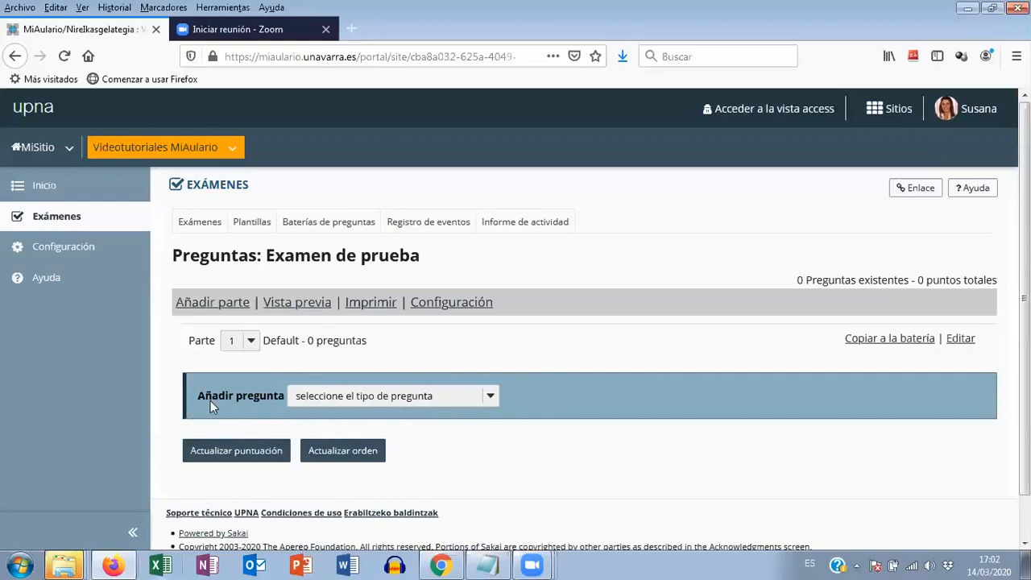
- Choose to add questions to Examen de prueba by copying from a question pool and open the pool bateria_ejemplo
left_click(341, 396)
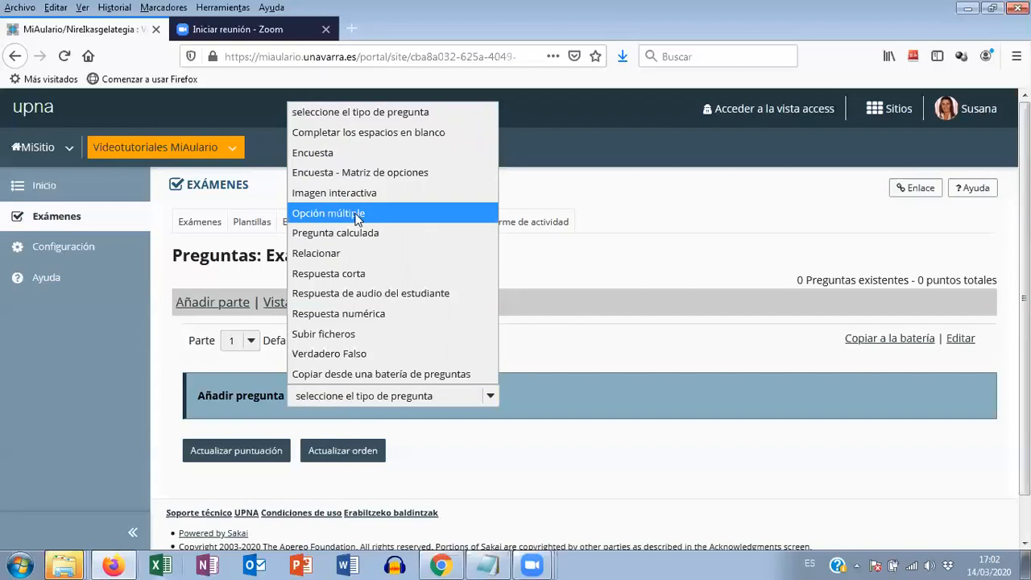
left_click(373, 375)
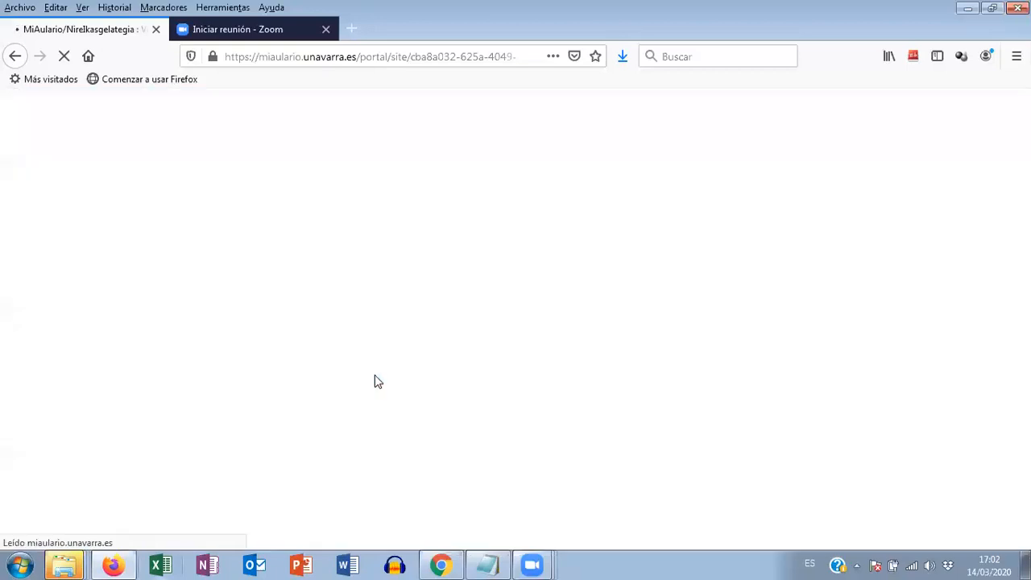
scroll(371, 349, "down", 2)
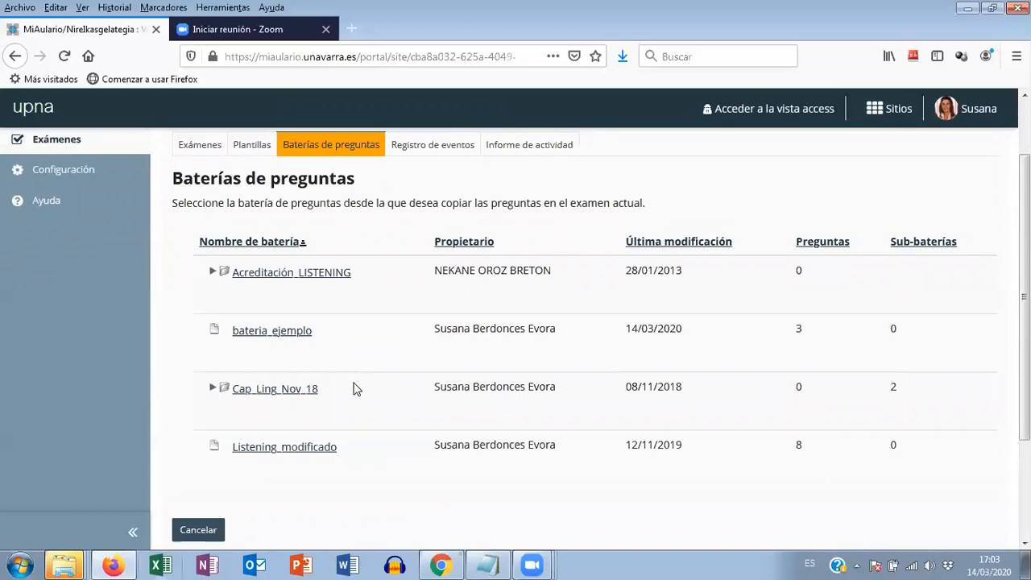
left_click(259, 335)
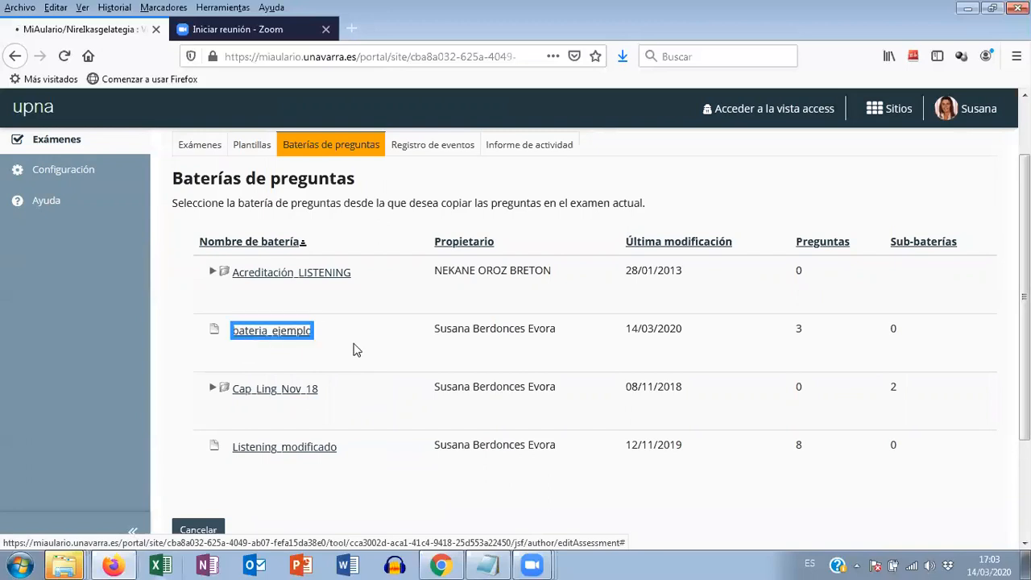
scroll(905, 337, "down", 5)
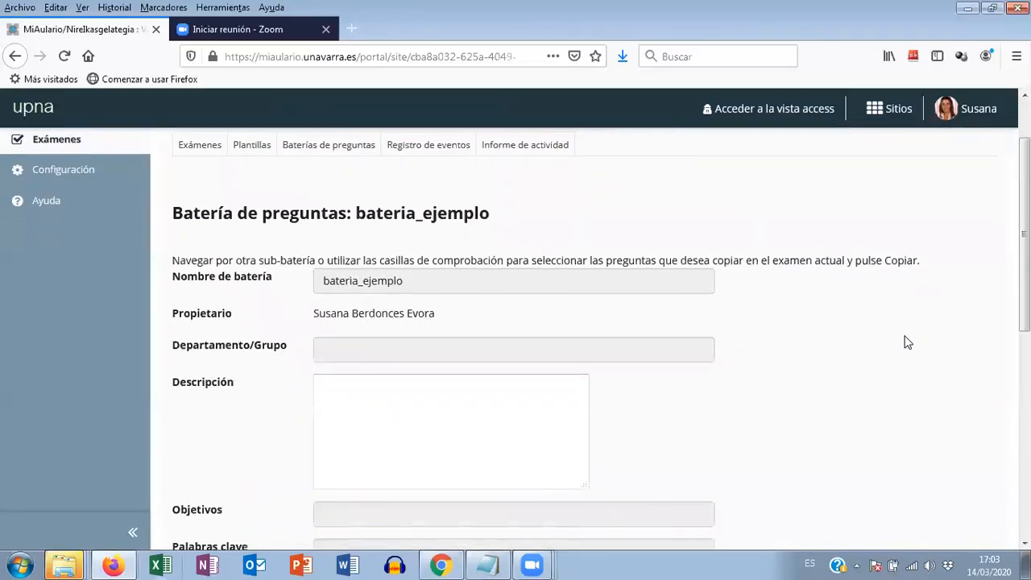
scroll(904, 342, "down", 3)
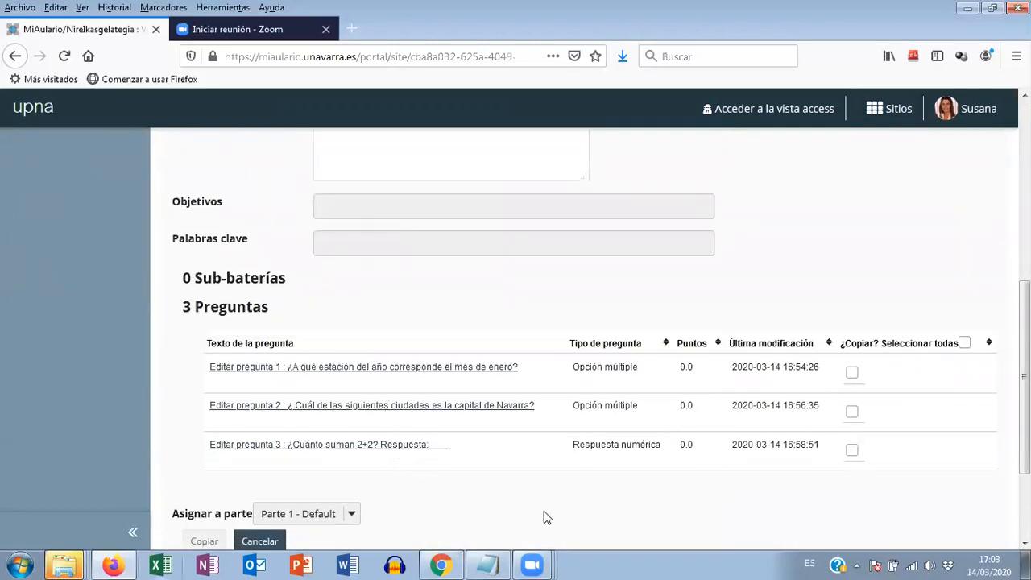
- Select all three questions of bateria_ejemplo and copy them into Parte 1 - Default of the exam
left_click(854, 414)
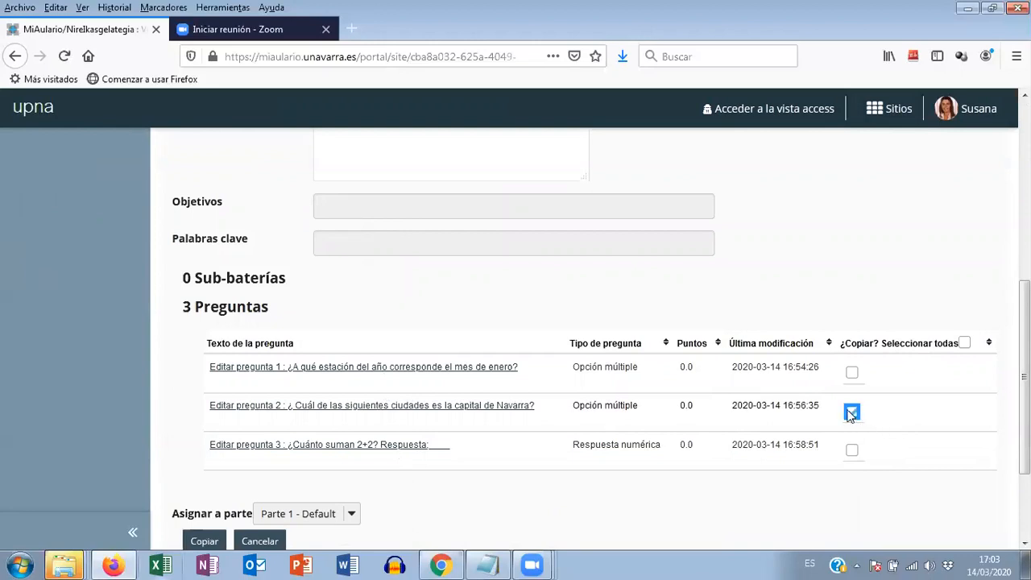
left_click(852, 410)
left_click(851, 372)
left_click(852, 450)
left_click(853, 413)
scroll(917, 453, "down", 2)
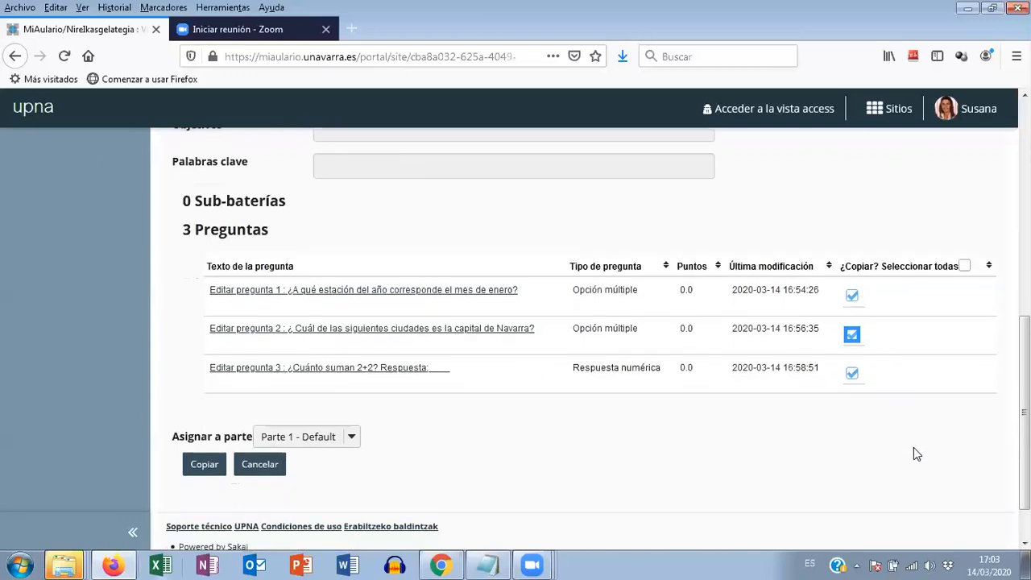
left_click(204, 468)
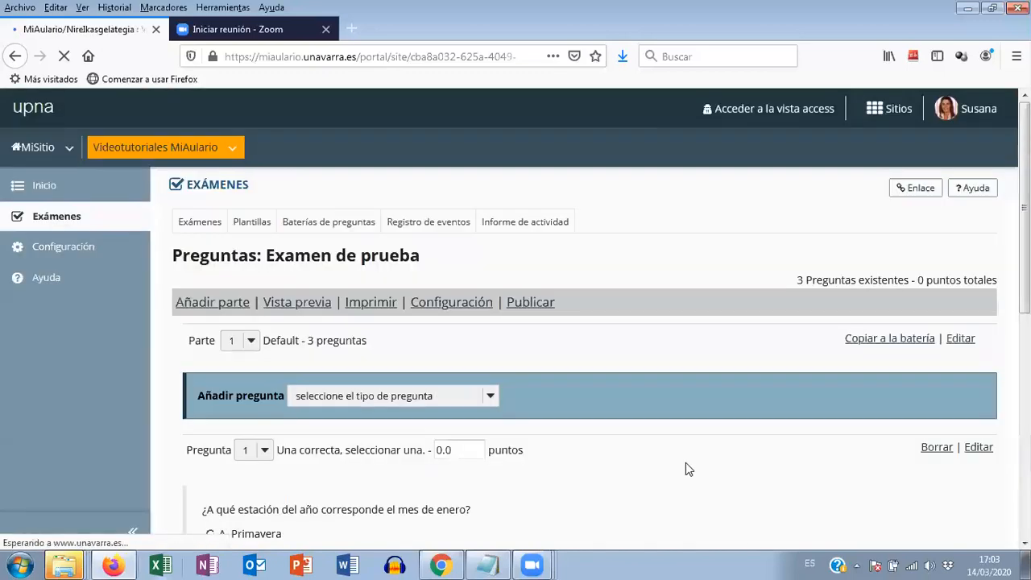
- Review the copied questions and their answers in Examen de prueba and check the question count and total points
scroll(712, 456, "down", 1)
scroll(685, 435, "down", 3)
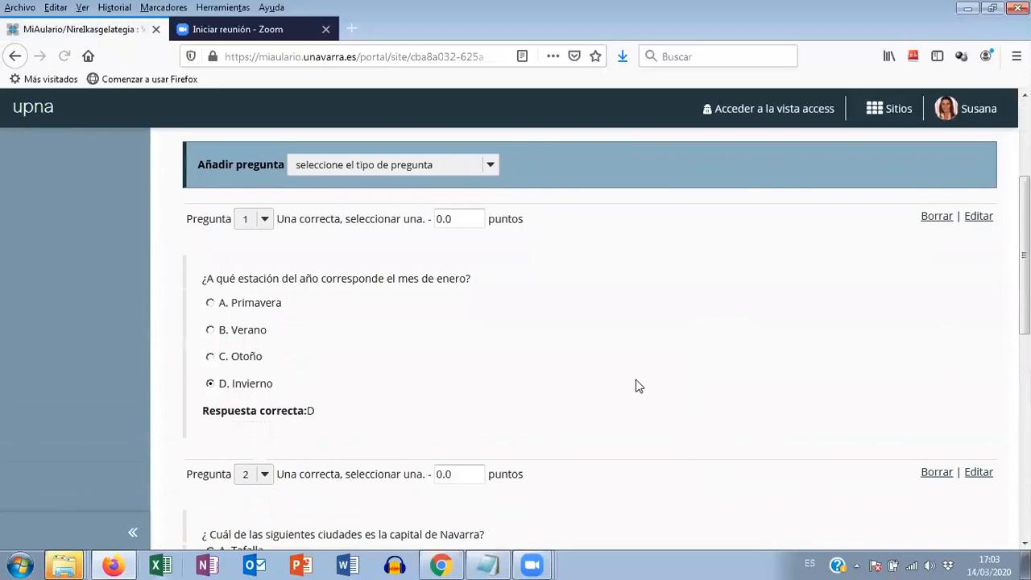
scroll(625, 377, "down", 3)
scroll(610, 367, "down", 3)
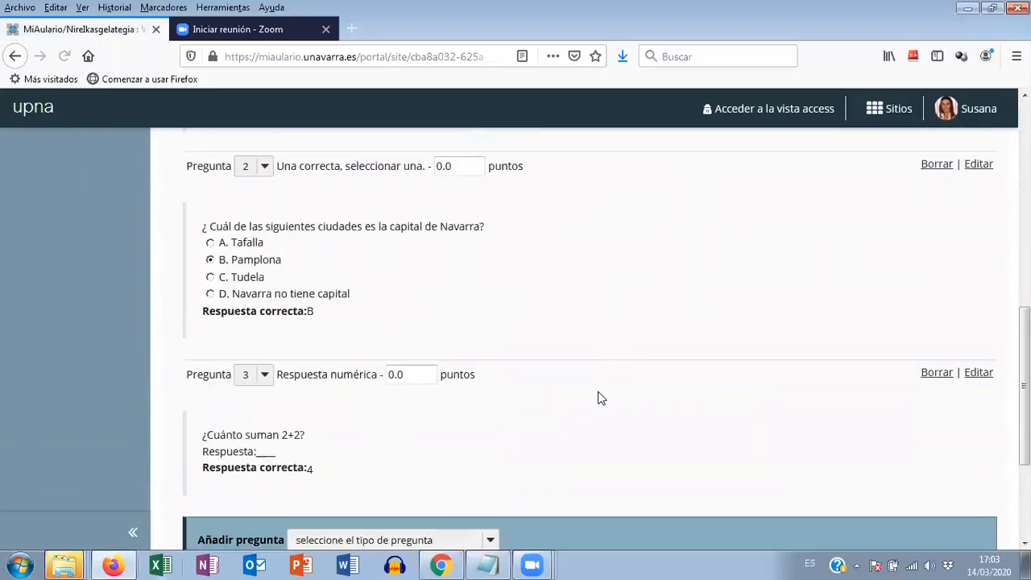
scroll(636, 393, "up", 3)
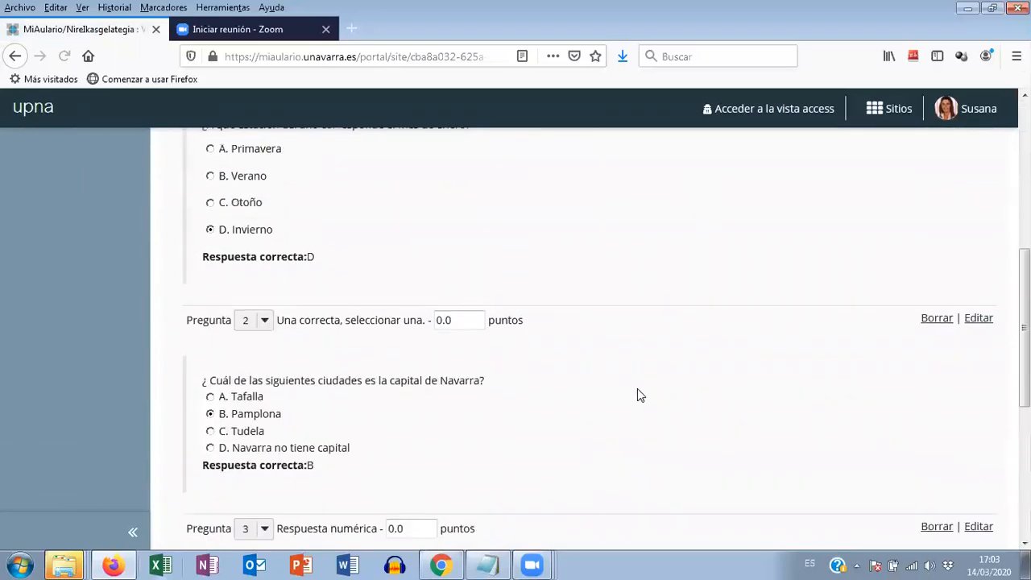
scroll(637, 389, "up", 3)
scroll(637, 385, "up", 3)
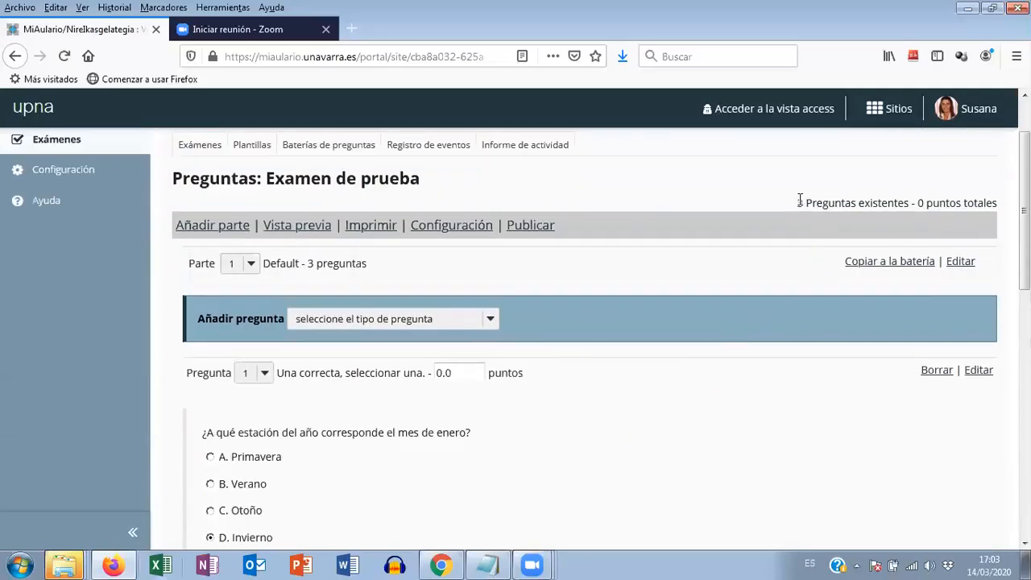
left_click_drag(798, 202, 1003, 206)
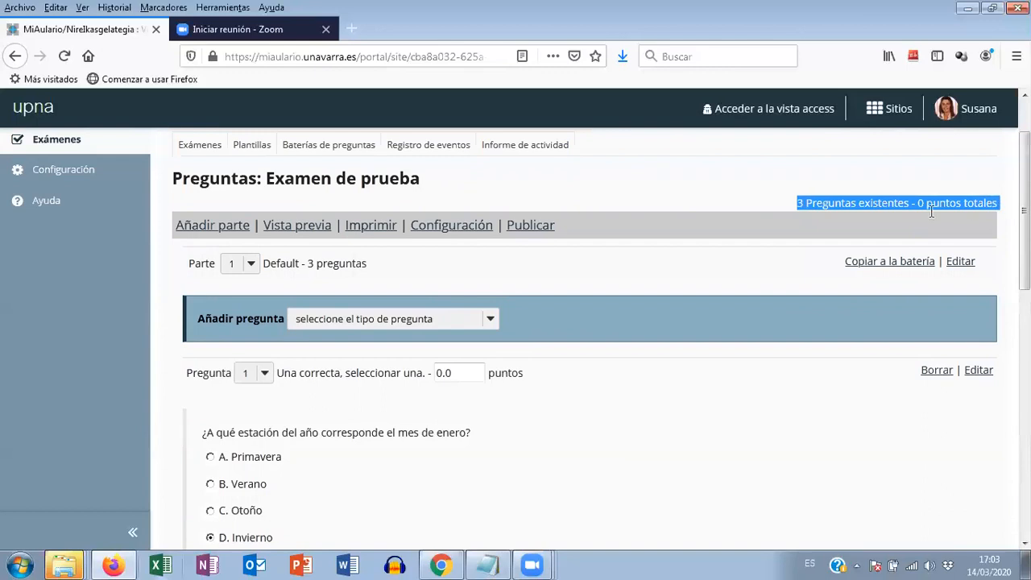
left_click(801, 205)
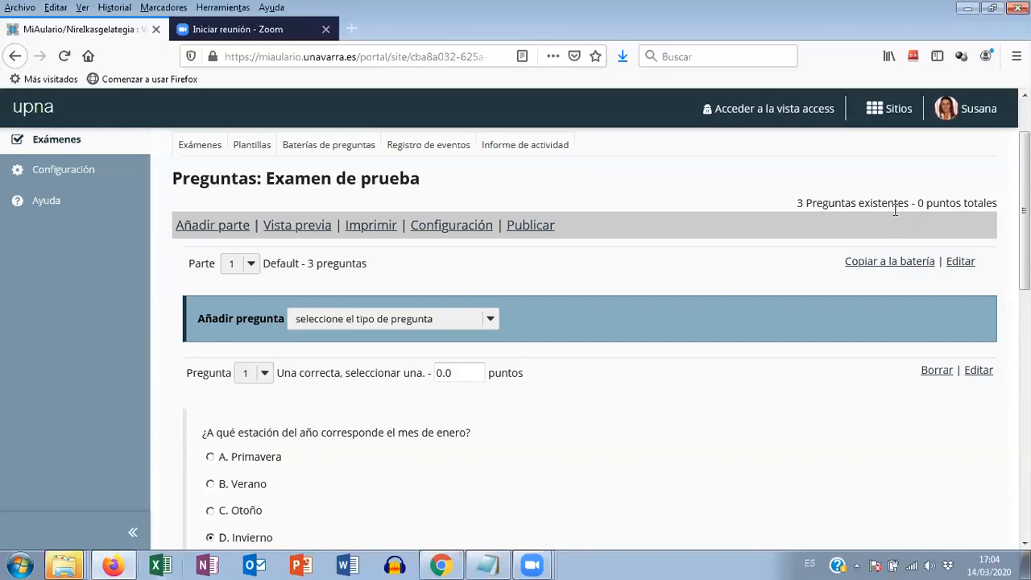
- Set the score of question 1, about the season of January, to 4.5 points
scroll(891, 210, "down", 2)
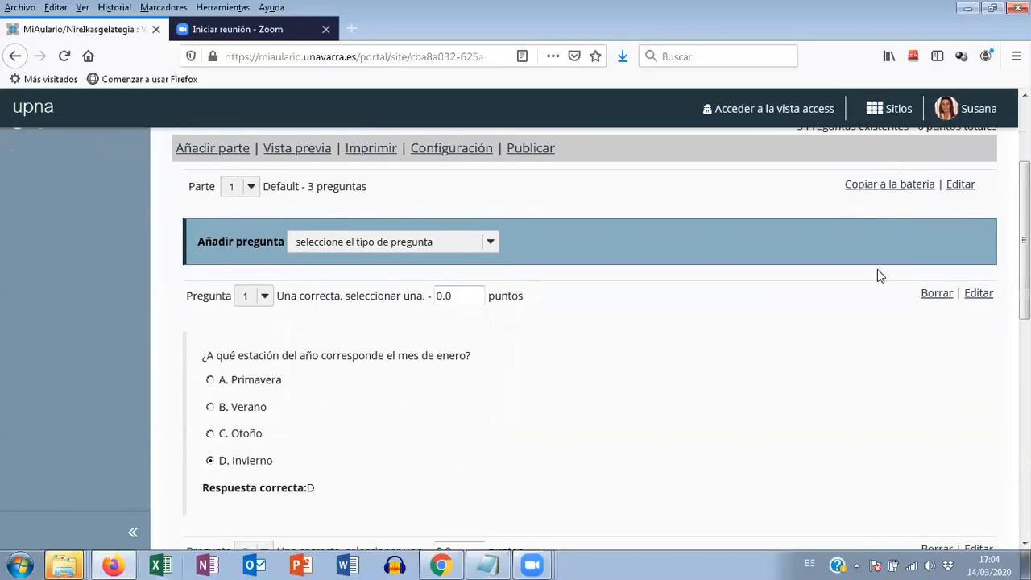
scroll(440, 435, "down", 2)
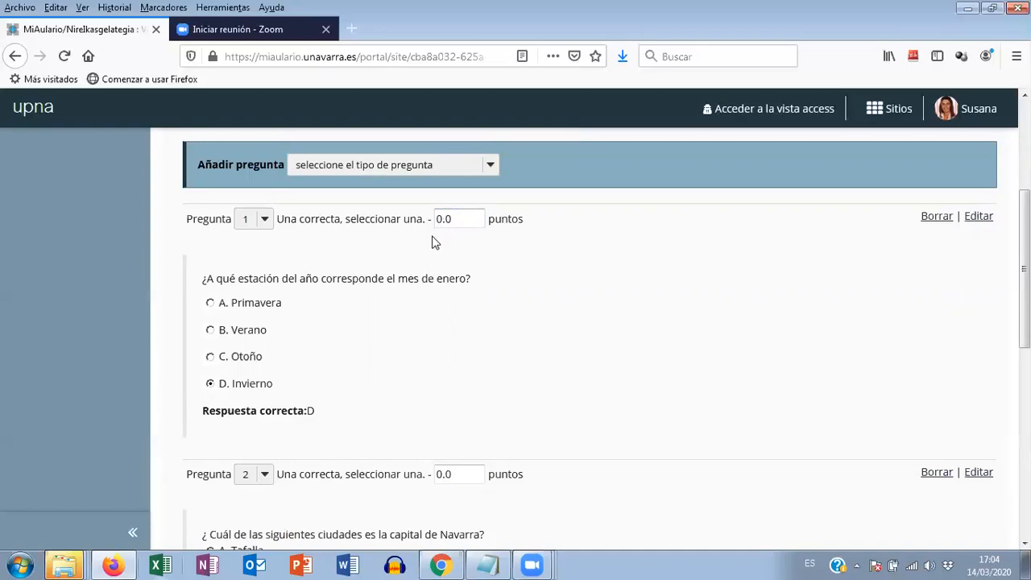
left_click_drag(453, 219, 431, 220)
type("4.5")
- Set the score of question 2, about the capital of Navarra, to 4.5 points
scroll(472, 281, "down", 3)
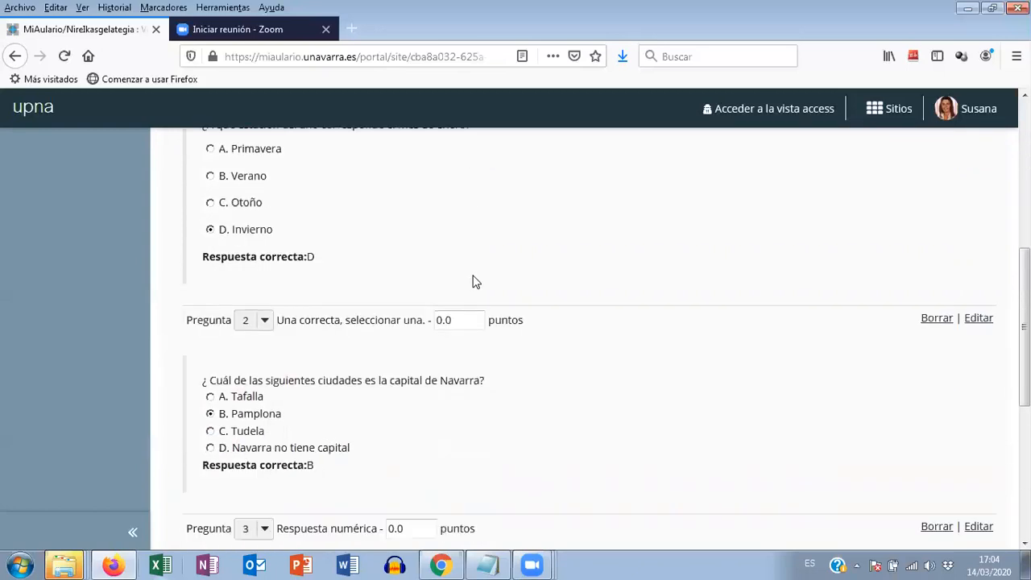
left_click(449, 320)
left_click_drag(454, 321, 440, 321)
type("4.5")
- Set the score of numeric question 3 to 1.0 point and update the exam's scoring
scroll(492, 350, "down", 3)
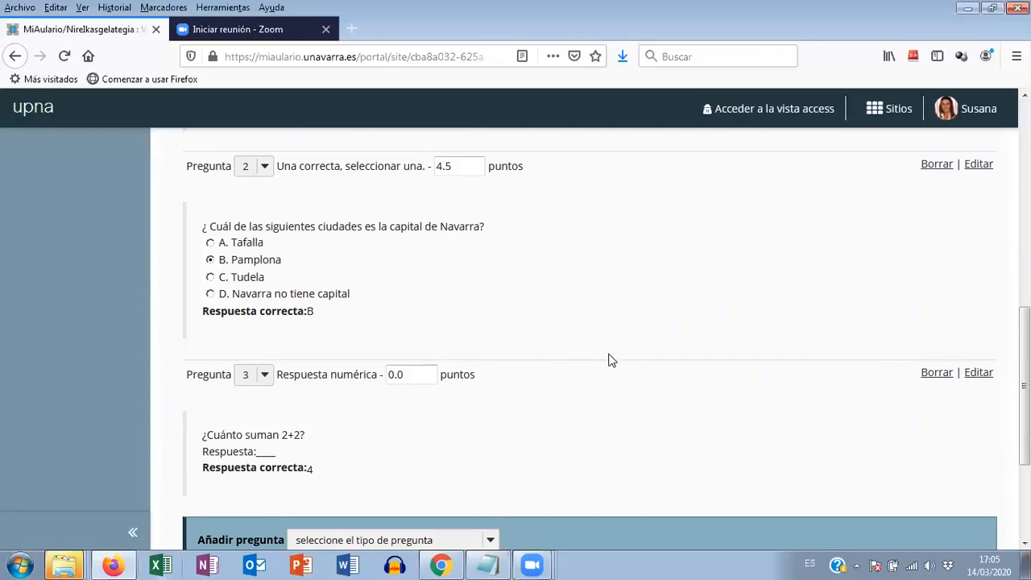
left_click_drag(394, 375, 384, 375)
scroll(610, 382, "up", 5)
scroll(599, 385, "up", 1)
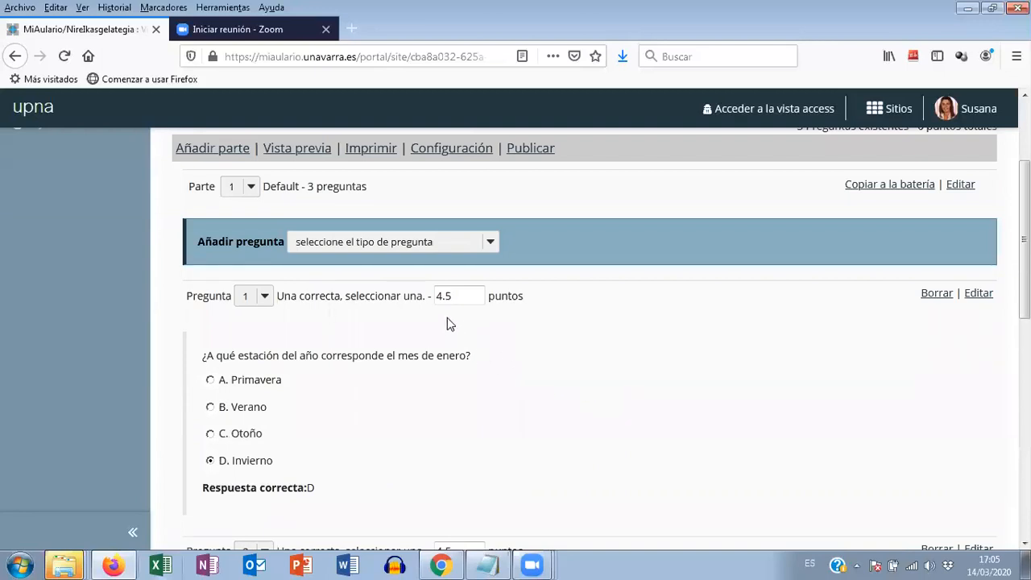
scroll(446, 314, "down", 4)
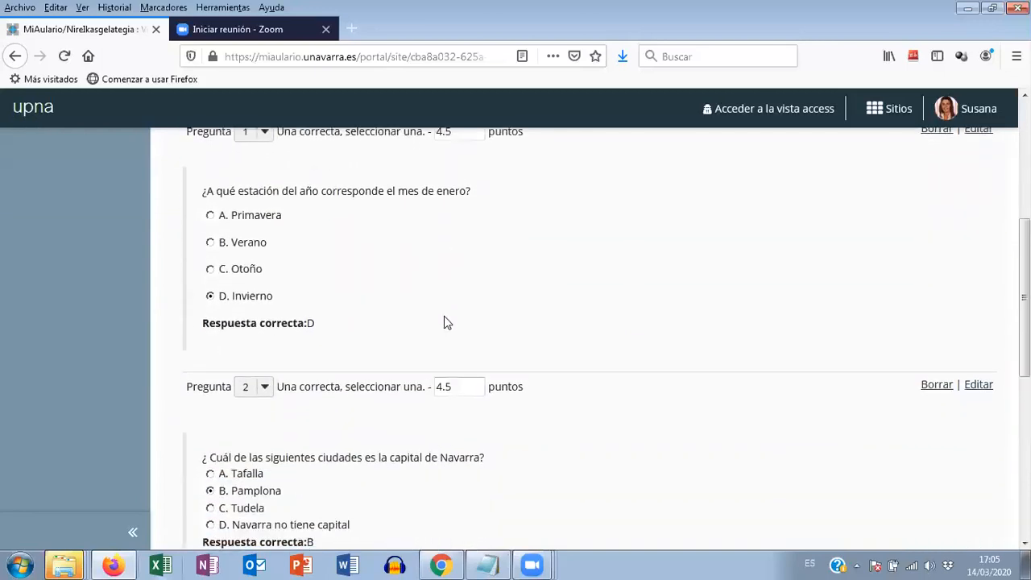
scroll(443, 319, "down", 4)
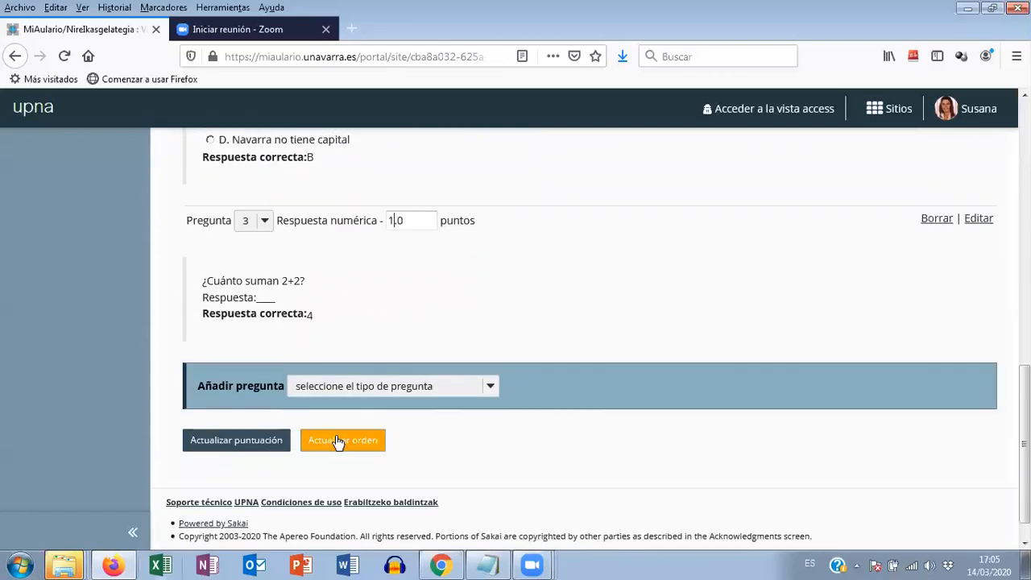
left_click(236, 444)
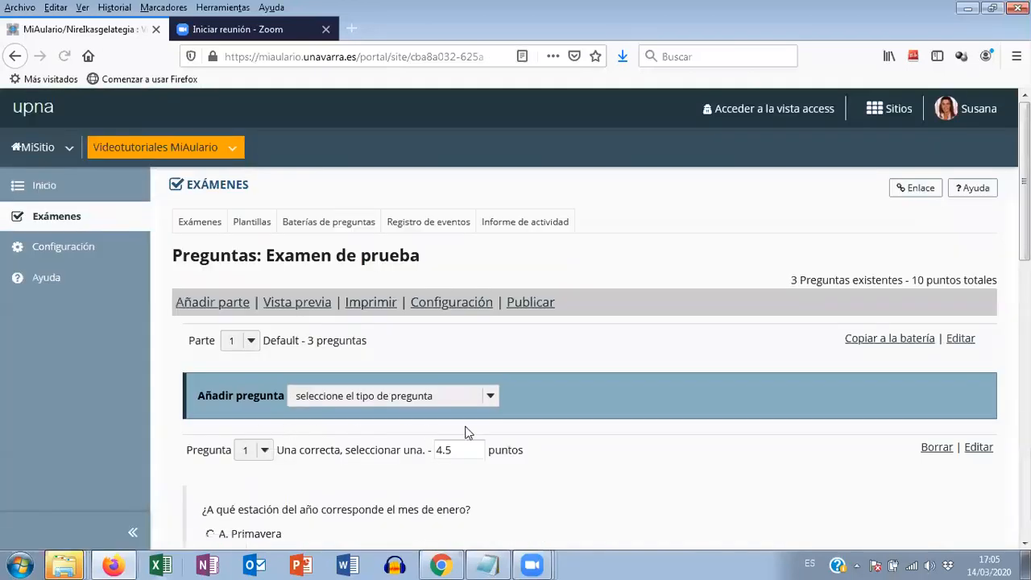
- Check the exam's total points after the scoring update
left_click_drag(792, 280, 1004, 287)
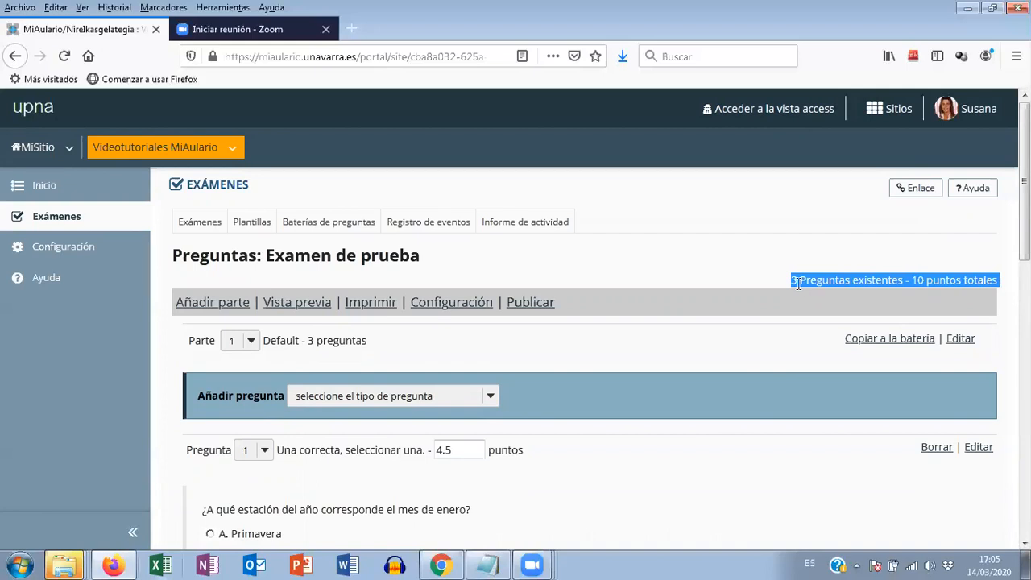
left_click(923, 288)
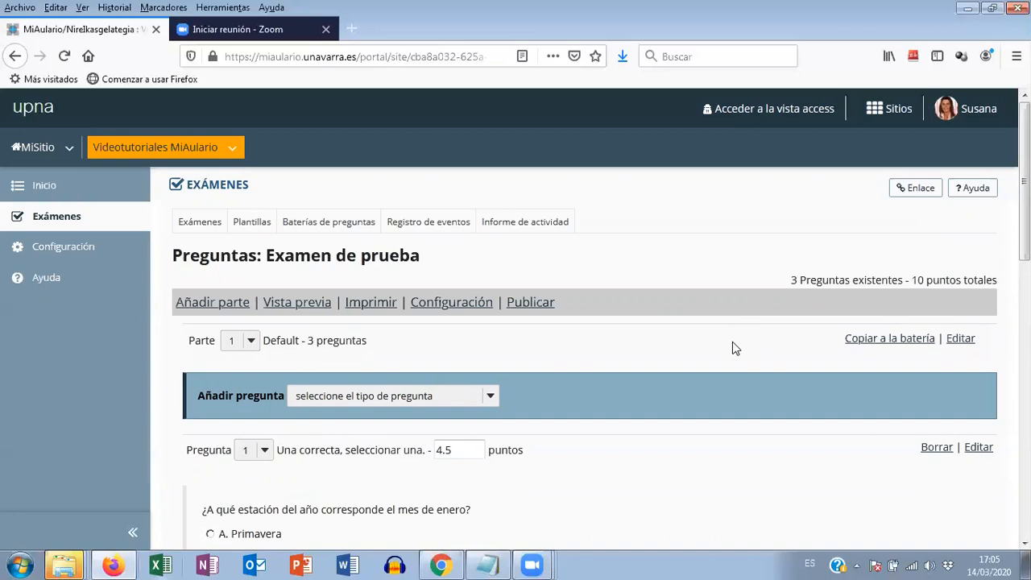
scroll(732, 342, "down", 4)
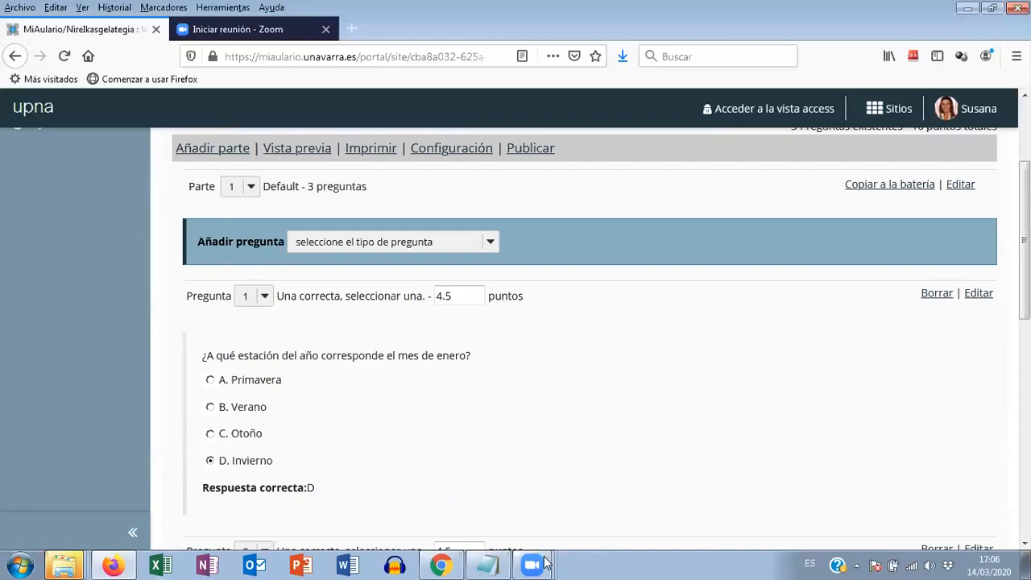
- Switch to the videotutoriales.txt notes in Notepad and examine the wrong-answer penalty formula and its worked example for four answers
left_click(488, 564)
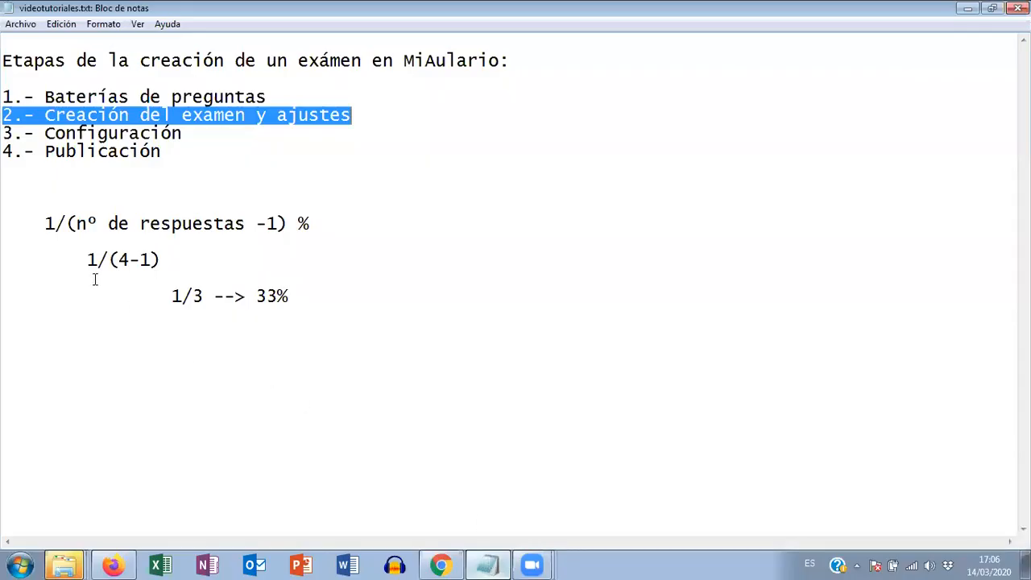
left_click(49, 225)
left_click_drag(48, 225, 351, 316)
left_click(337, 257)
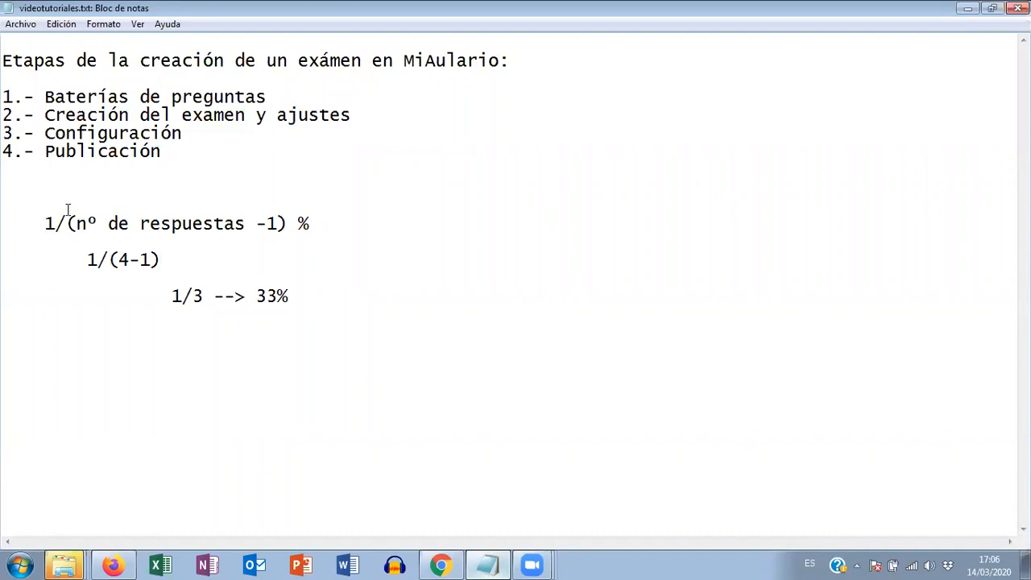
left_click_drag(66, 224, 291, 225)
left_click(307, 224)
double_click(309, 224)
left_click(131, 260)
left_click_drag(55, 224, 289, 226)
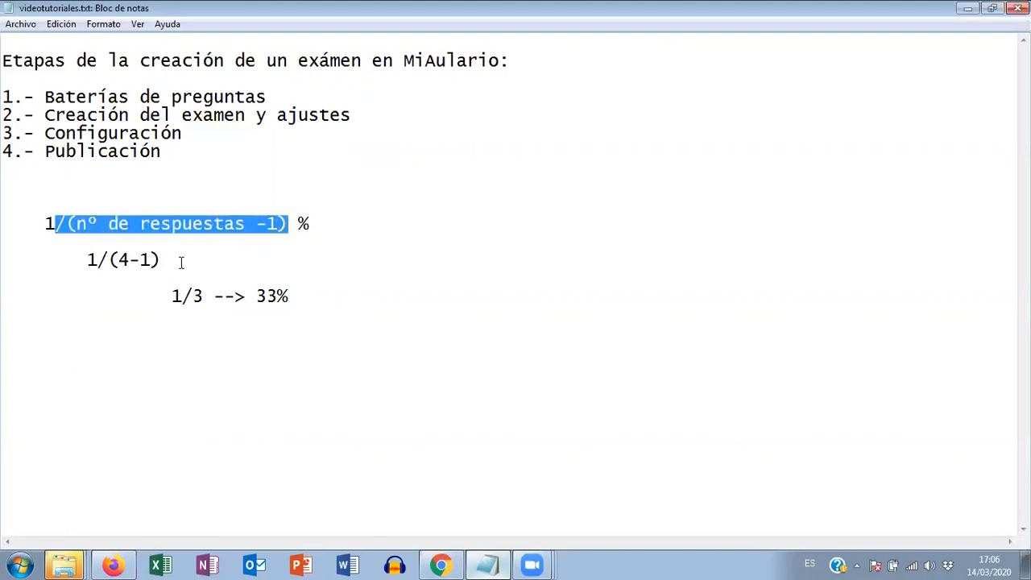
left_click(158, 272)
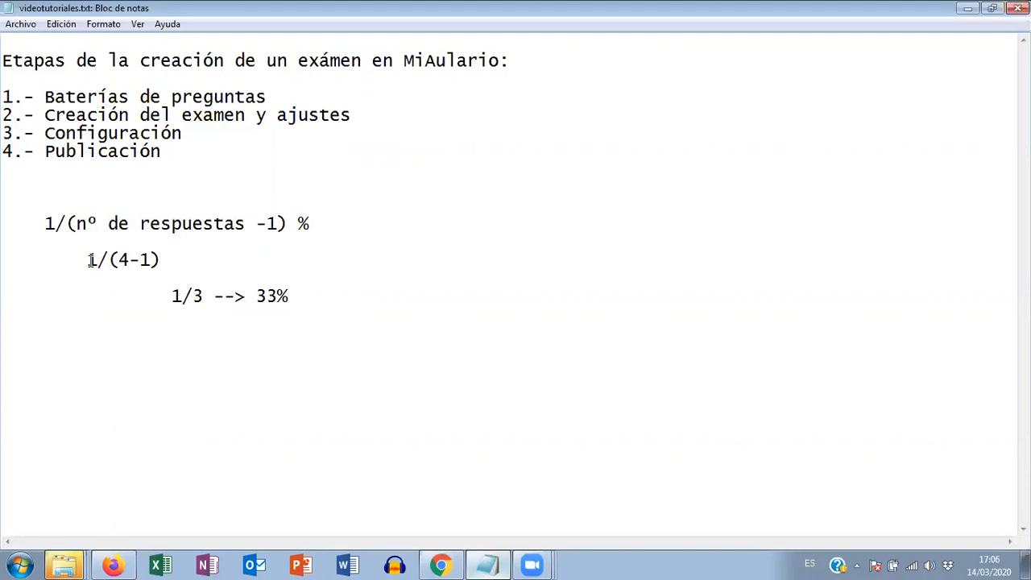
left_click_drag(87, 259, 182, 261)
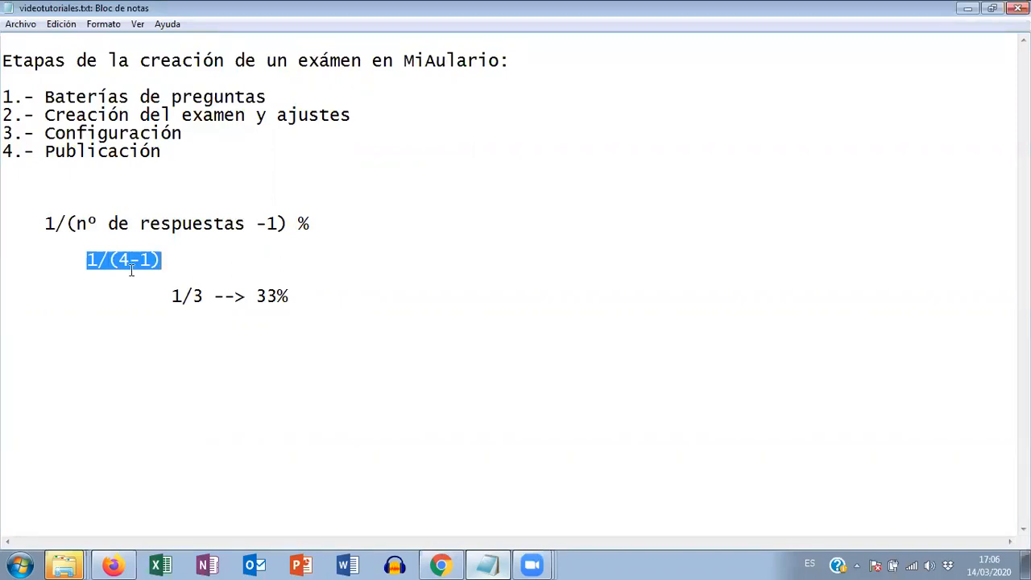
left_click_drag(171, 296, 214, 296)
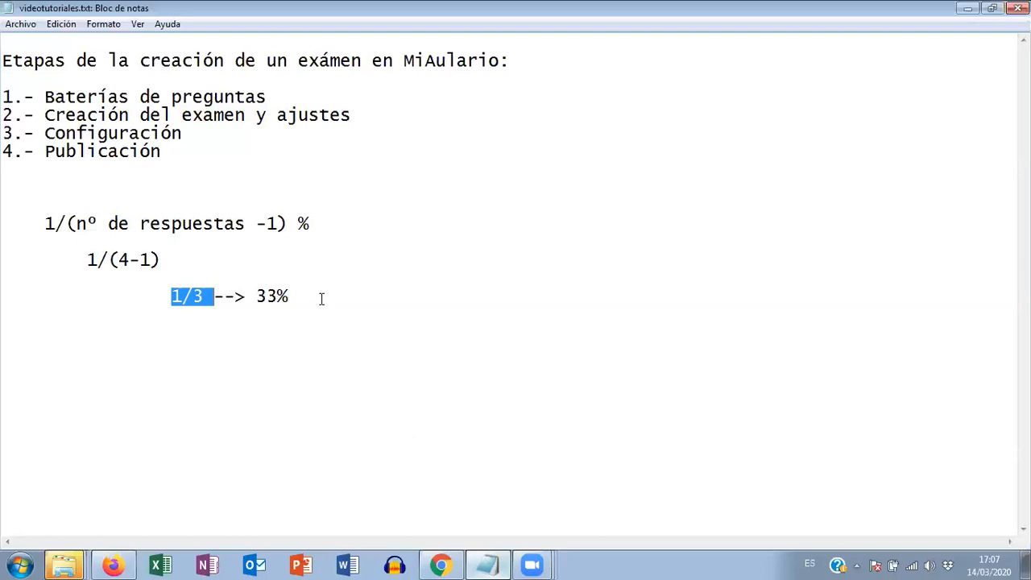
- Switch back to MiAulario in Firefox and open question 1 of Examen de prueba for editing at its answer and penalty settings
left_click(113, 565)
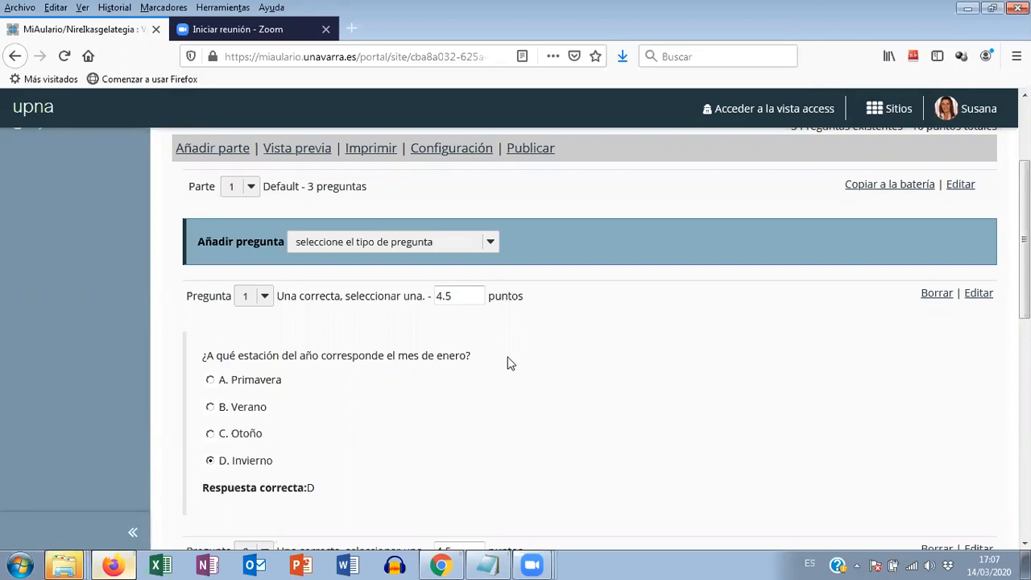
scroll(508, 362, "down", 2)
scroll(644, 398, "up", 2)
left_click(979, 295)
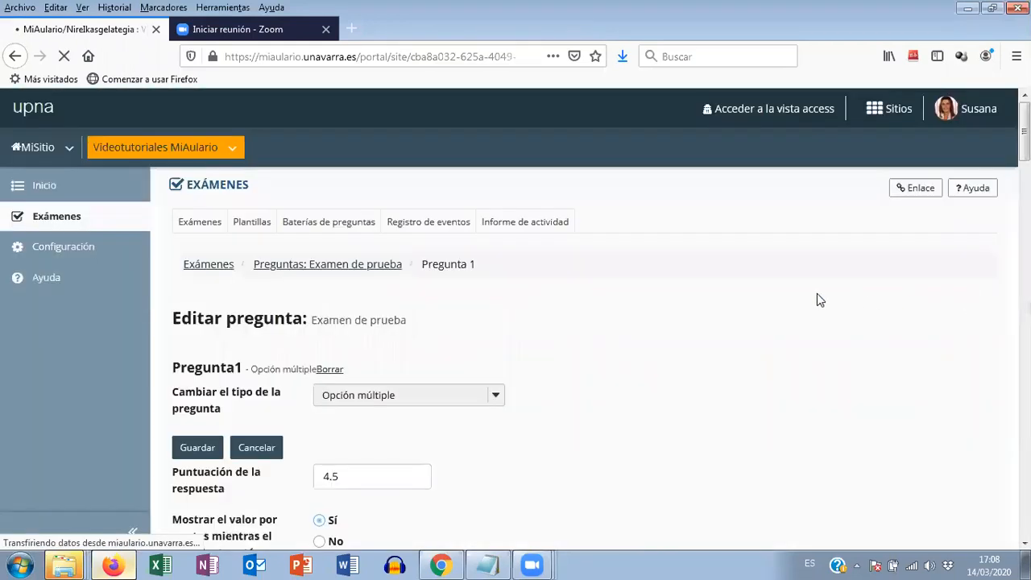
scroll(821, 299, "down", 5)
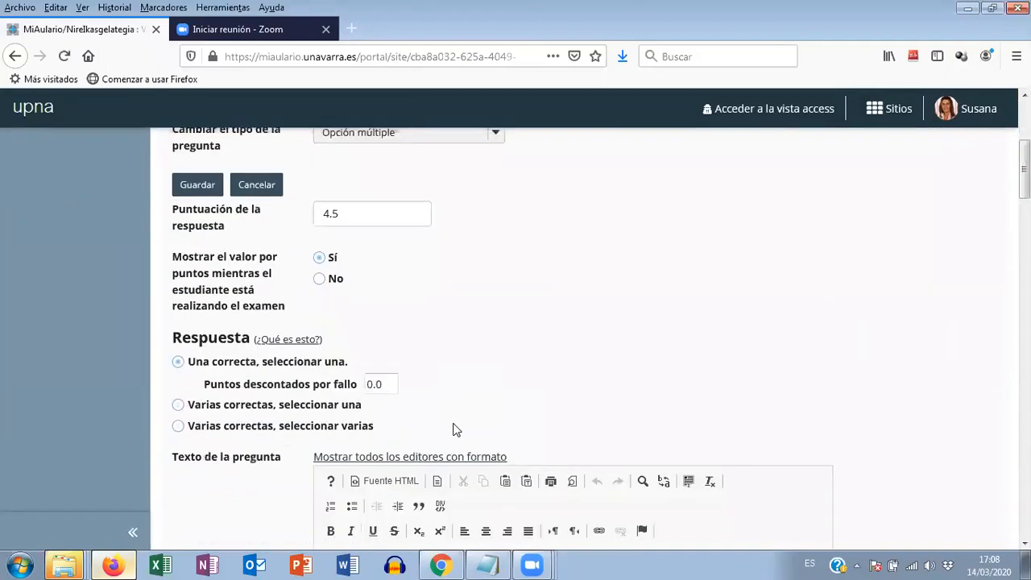
- Set the points deducted per wrong answer of question 1 to 1.5 and save the question
scroll(453, 423, "down", 1)
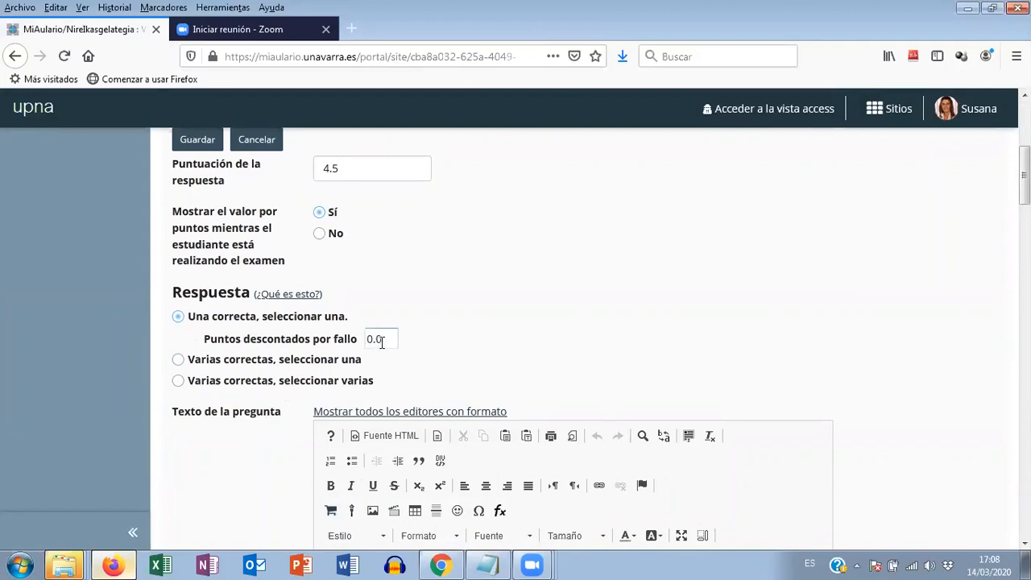
left_click_drag(382, 339, 367, 340)
type("1.5")
left_click(199, 143)
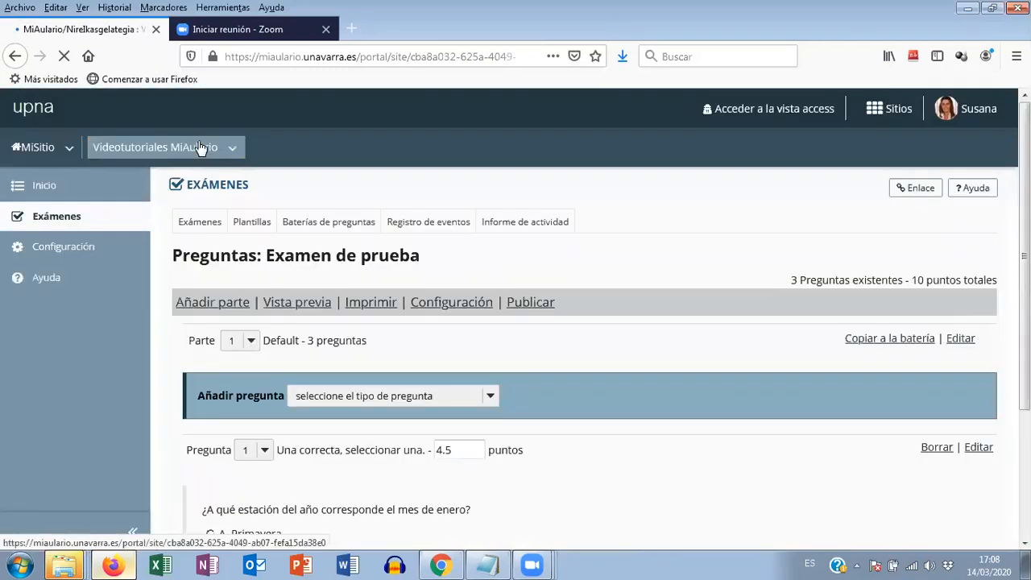
- Open question 2 about the capital of Navarra, set its points deducted per wrong answer to 1.5, and save it
scroll(786, 481, "down", 7)
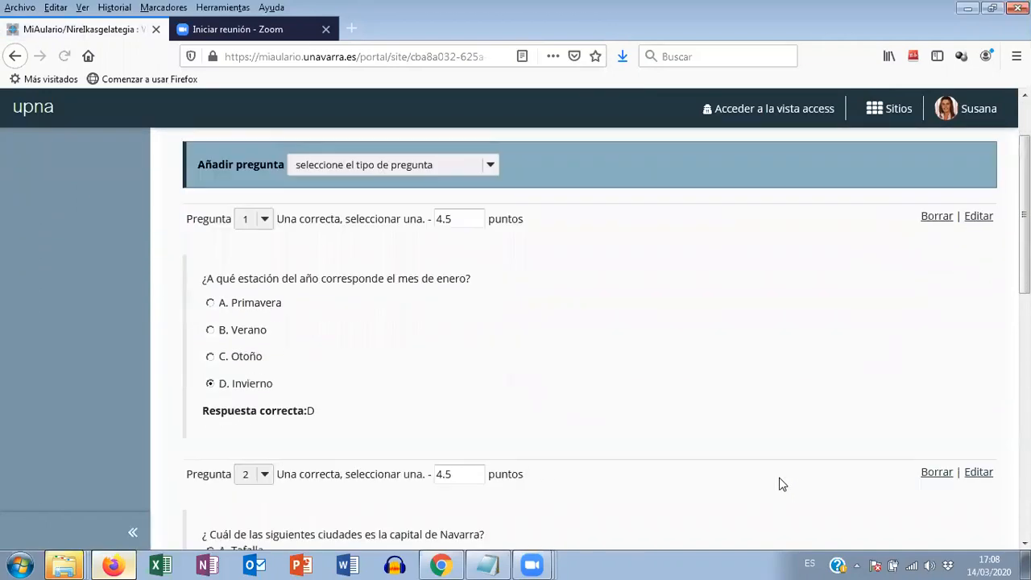
scroll(299, 427, "down", 2)
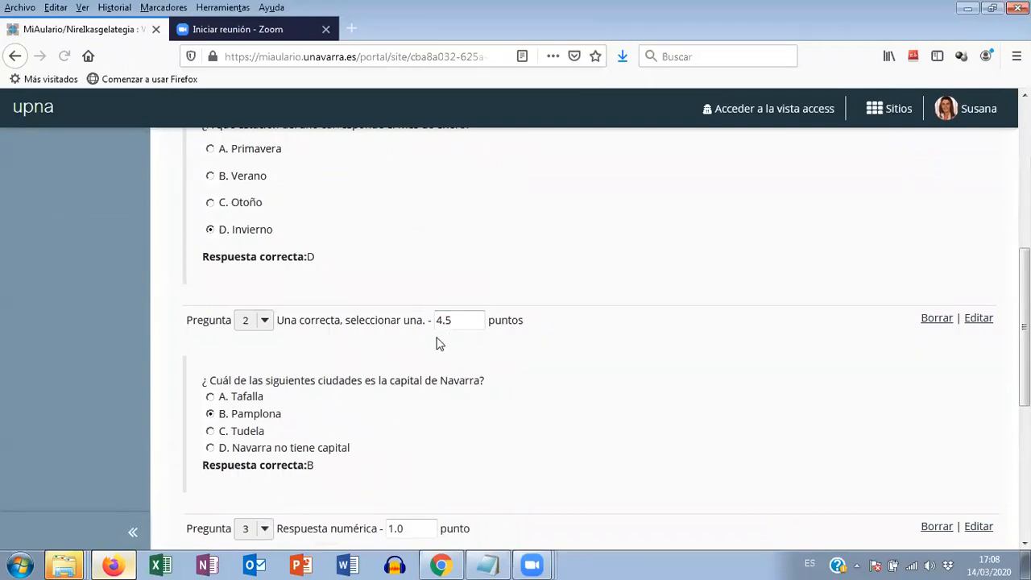
left_click(979, 319)
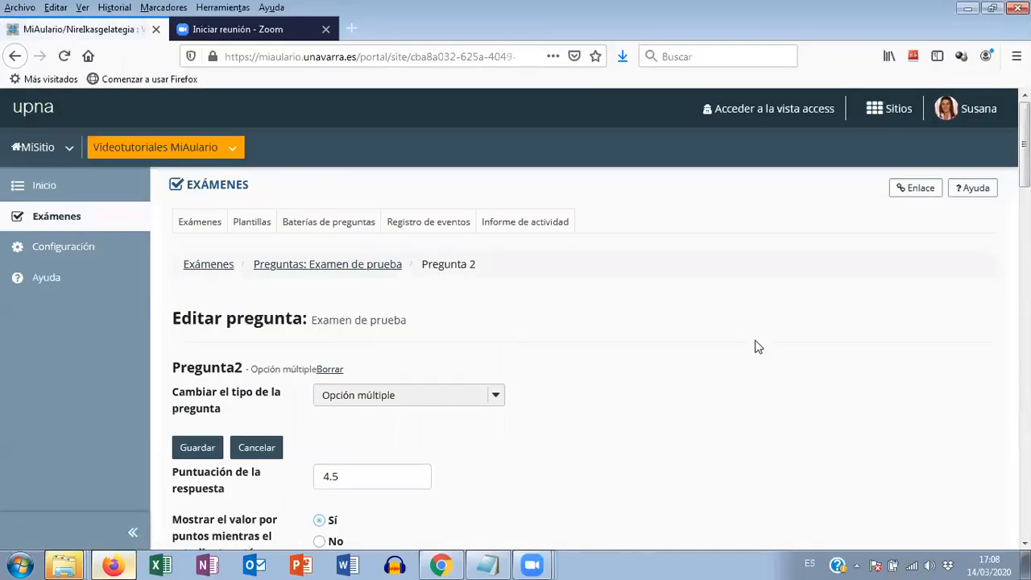
scroll(755, 340, "down", 3)
scroll(756, 347, "down", 1)
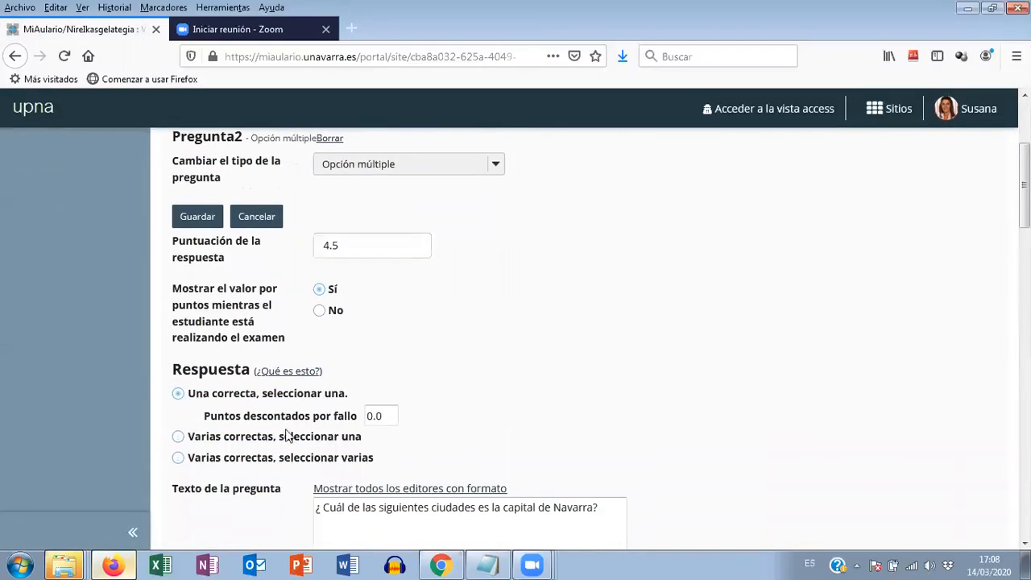
left_click_drag(385, 416, 340, 418)
type("1.5")
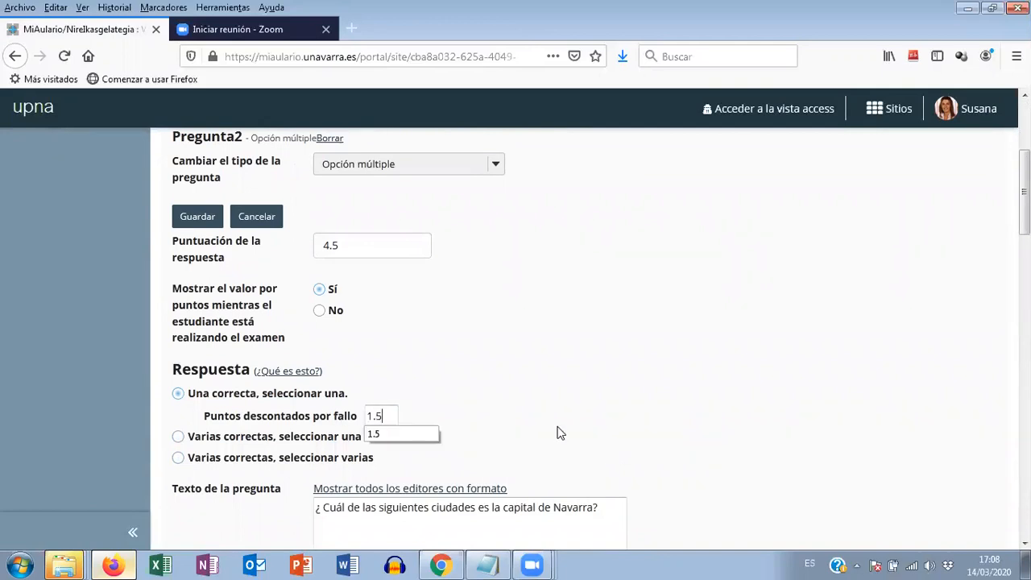
left_click(204, 221)
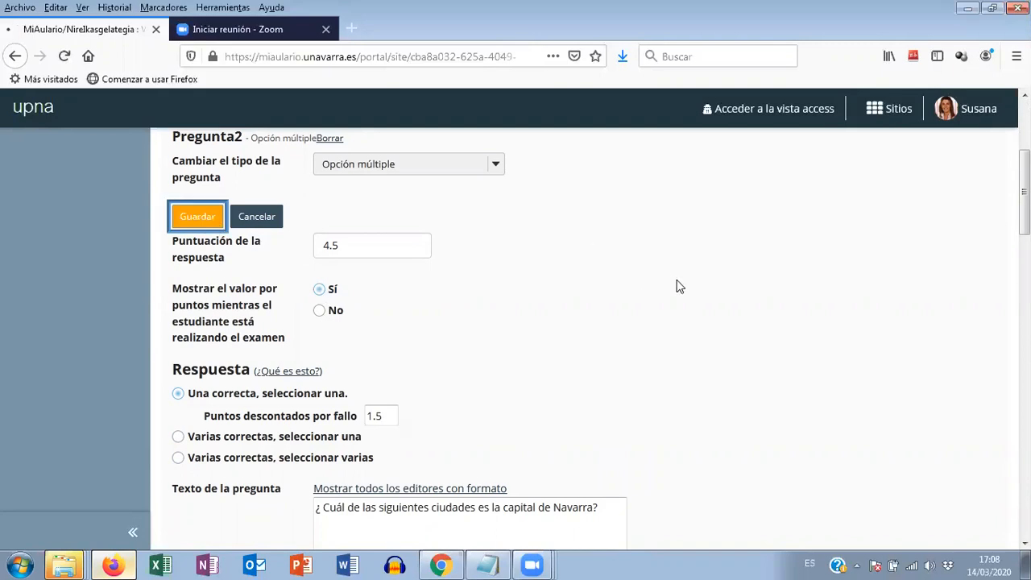
- Open numeric question 3 to check its settings for a wrong-answer penalty, and leave it without saving
scroll(709, 301, "down", 10)
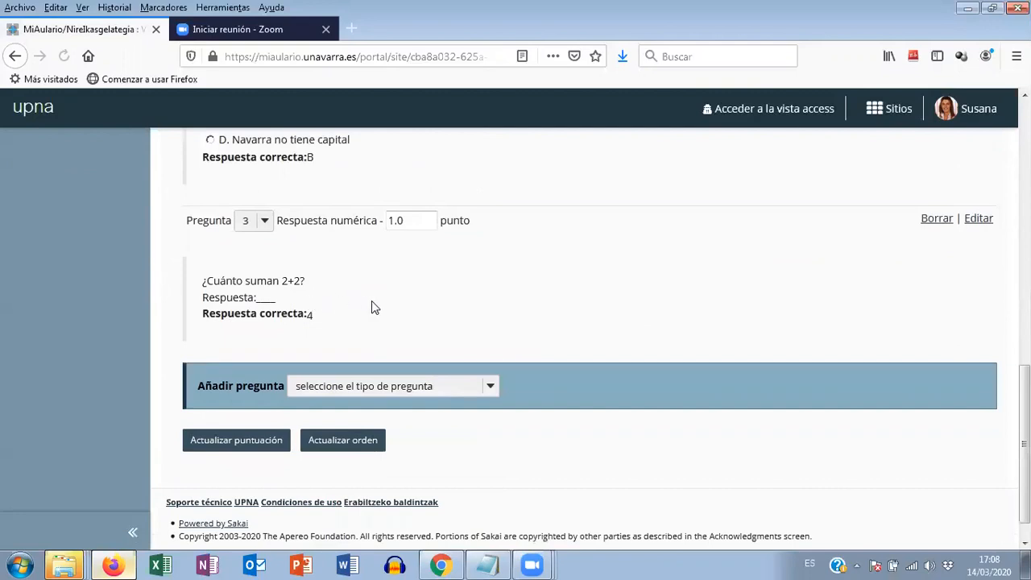
left_click(978, 219)
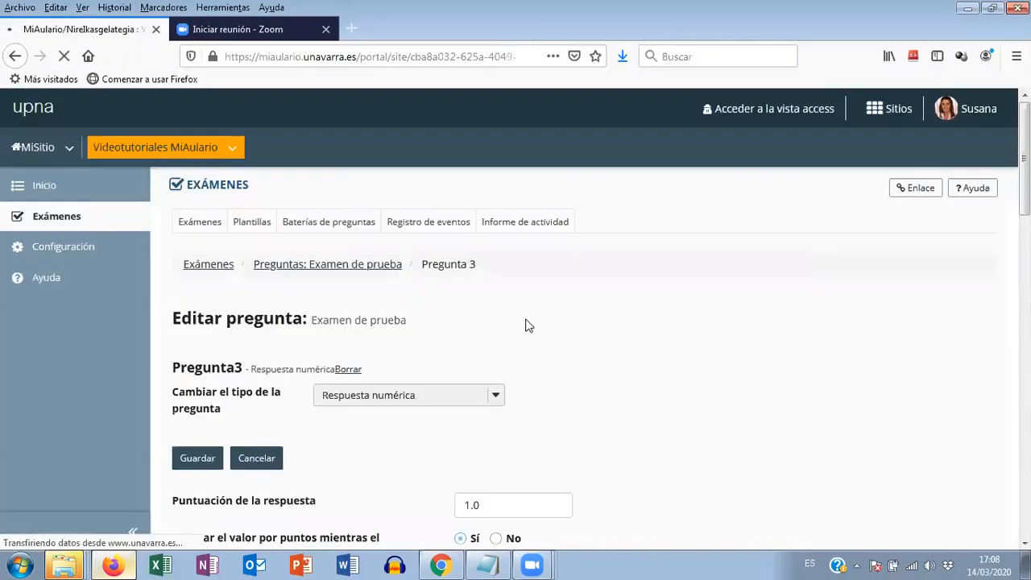
scroll(474, 331, "down", 3)
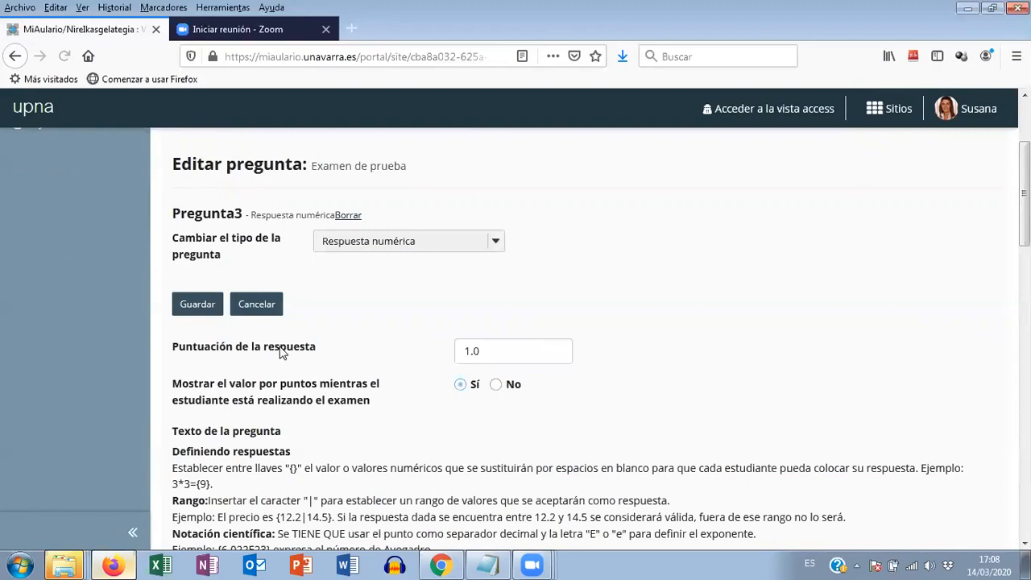
scroll(392, 403, "down", 5)
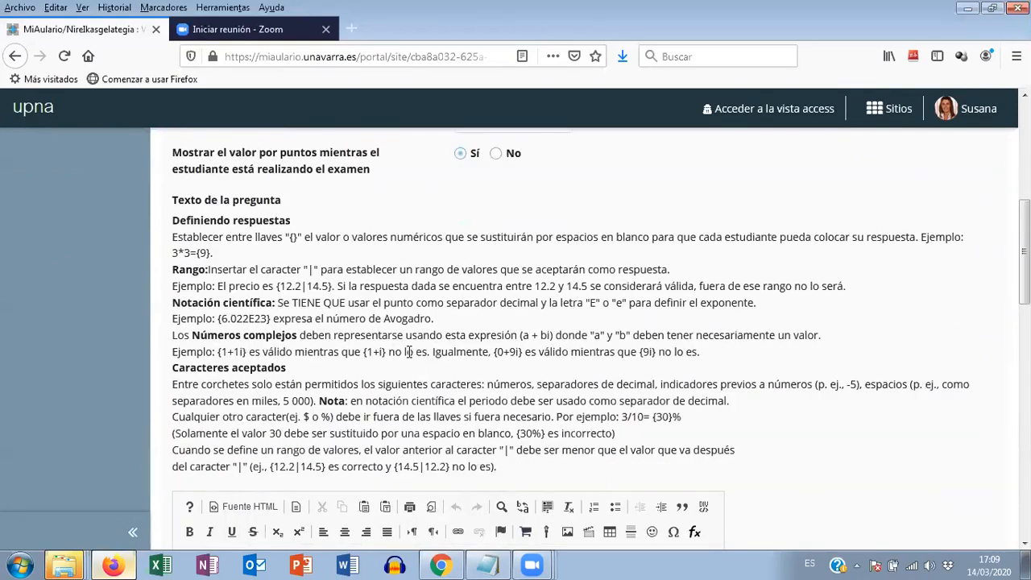
scroll(420, 347, "down", 3)
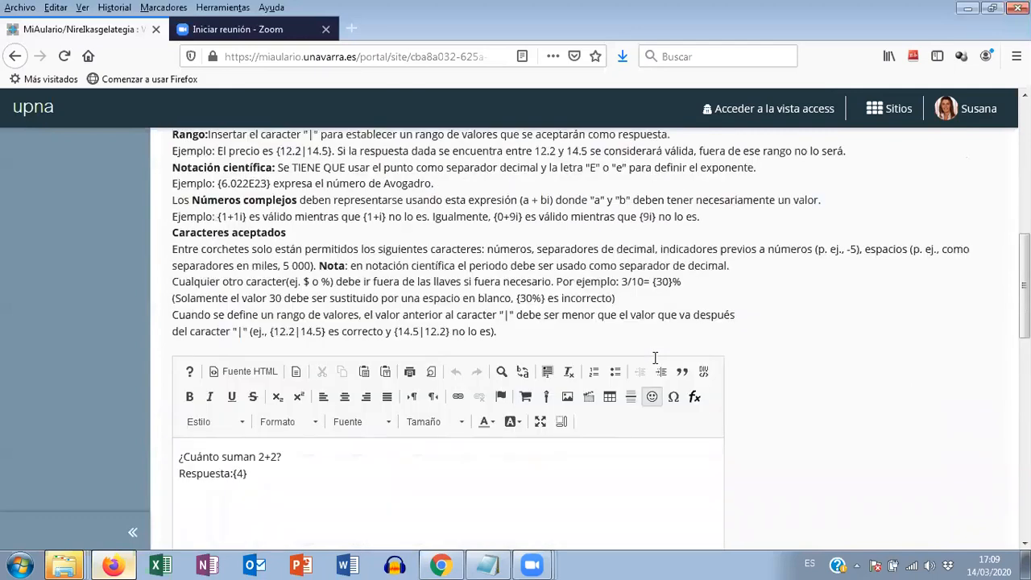
scroll(655, 357, "up", 5)
left_click(262, 153)
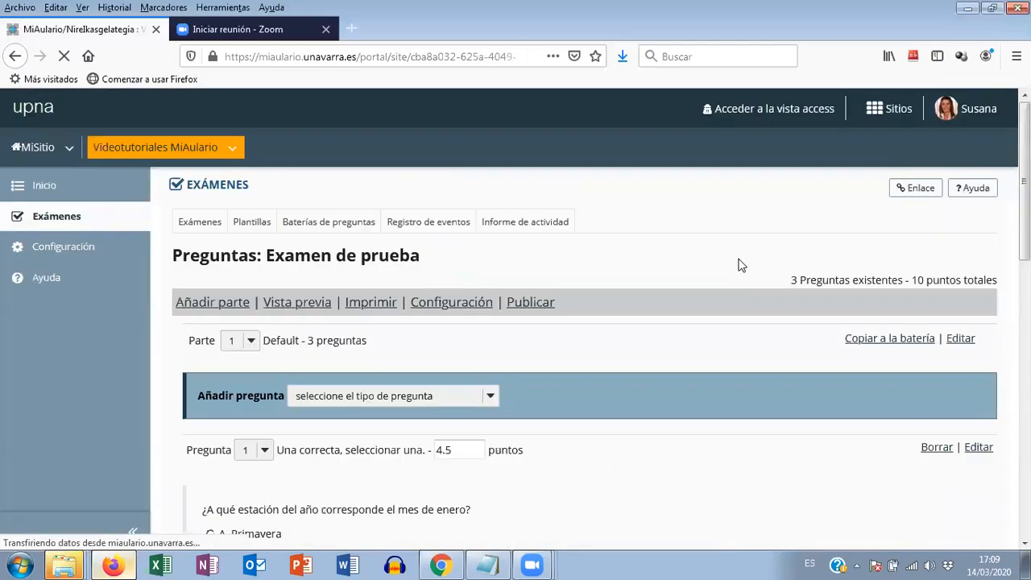
- Edit part 1 of the exam so its question order is "Aleatoriedad en cada parte", and save the part
scroll(763, 338, "down", 5)
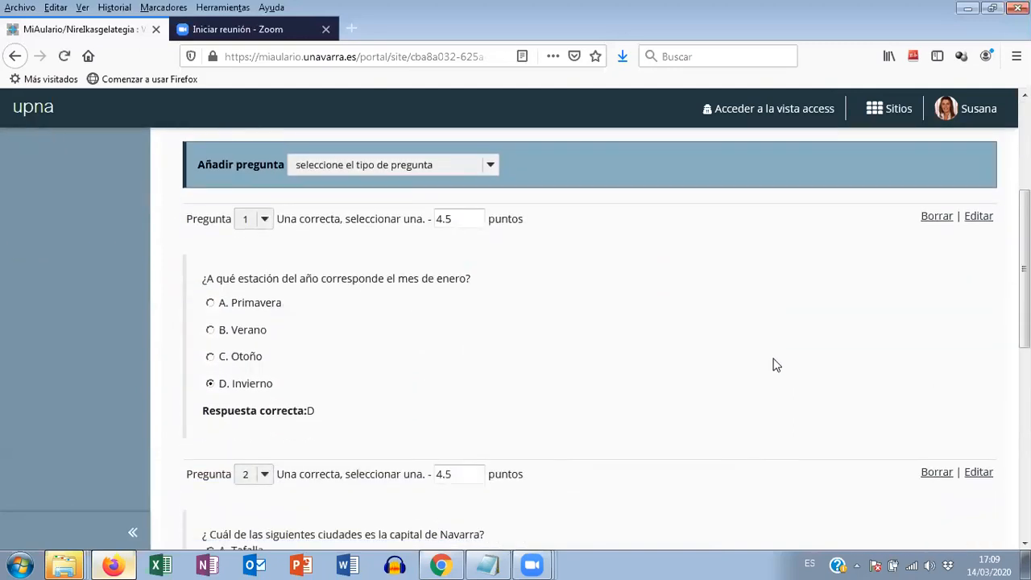
scroll(776, 366, "up", 3)
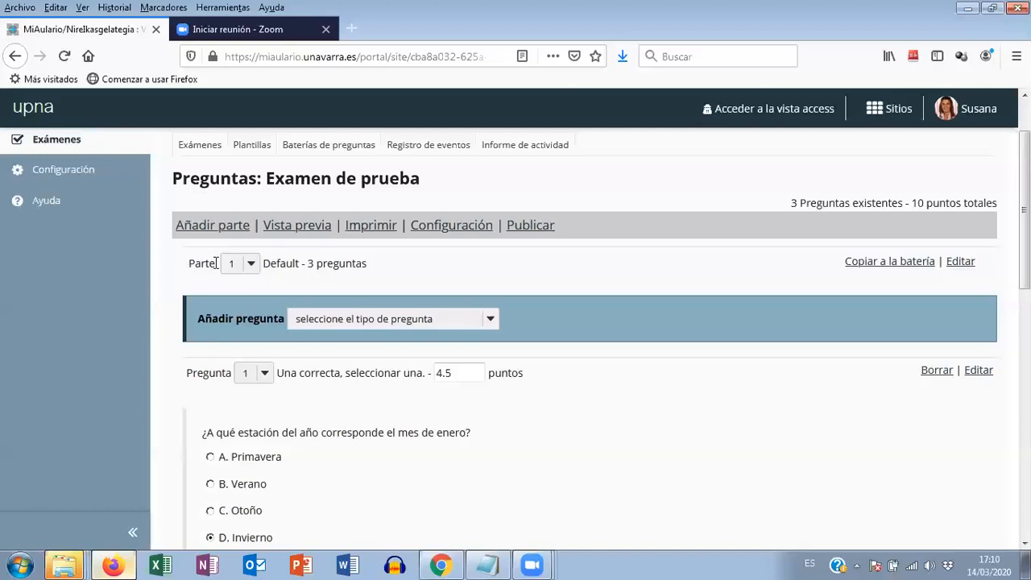
left_click(962, 263)
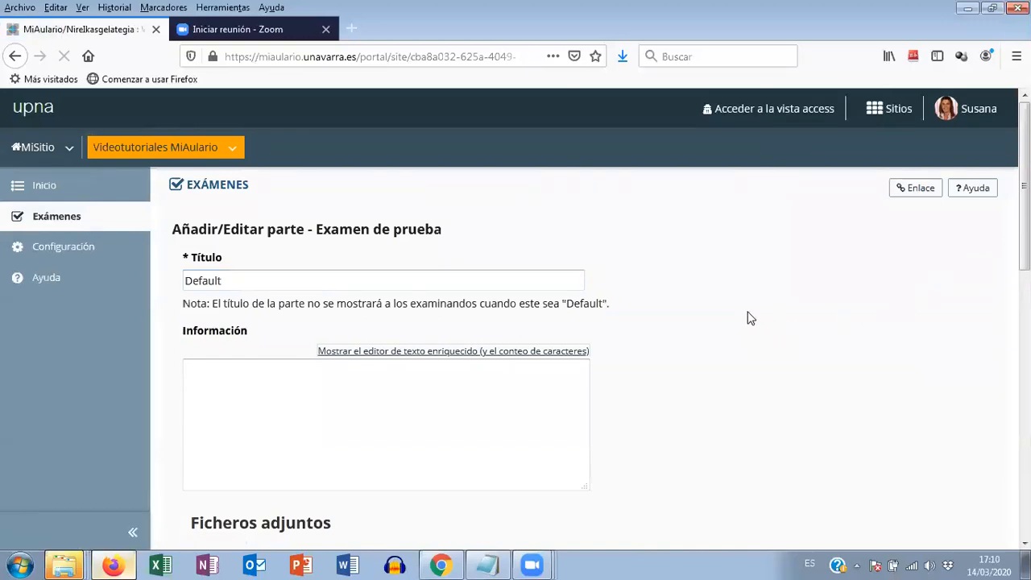
scroll(650, 269, "down", 2)
scroll(651, 279, "down", 7)
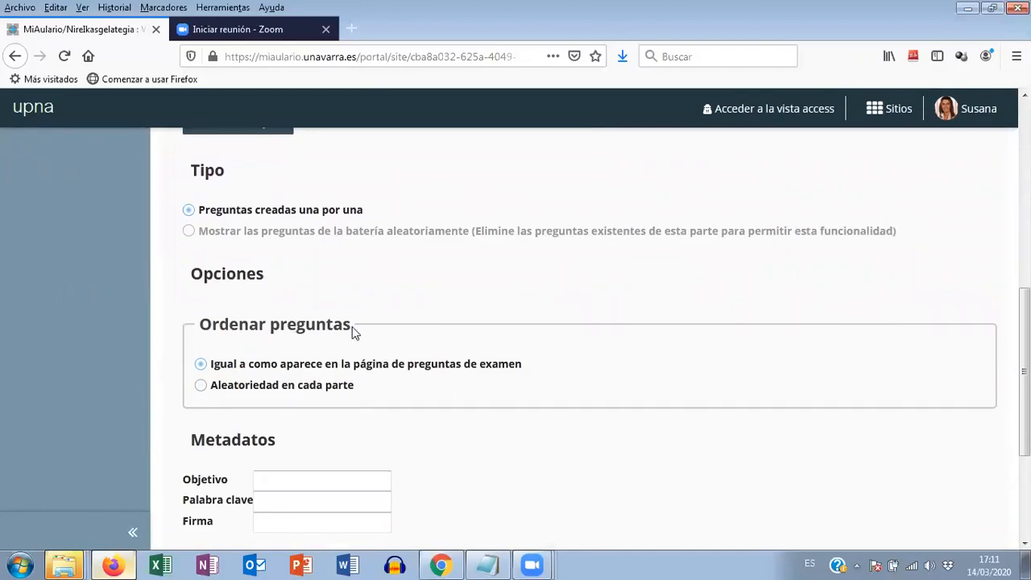
left_click(201, 388)
scroll(427, 387, "down", 2)
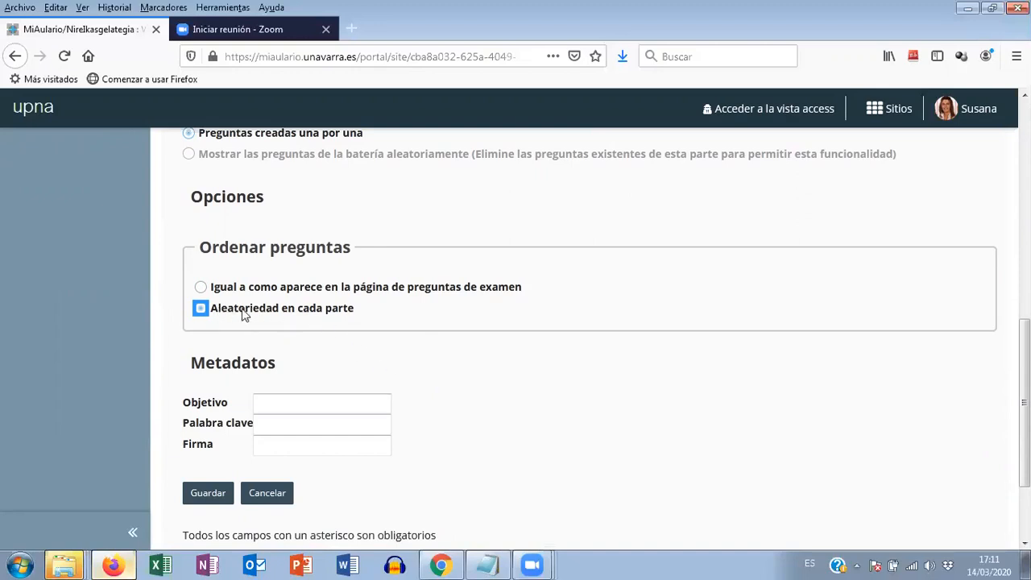
left_click(207, 496)
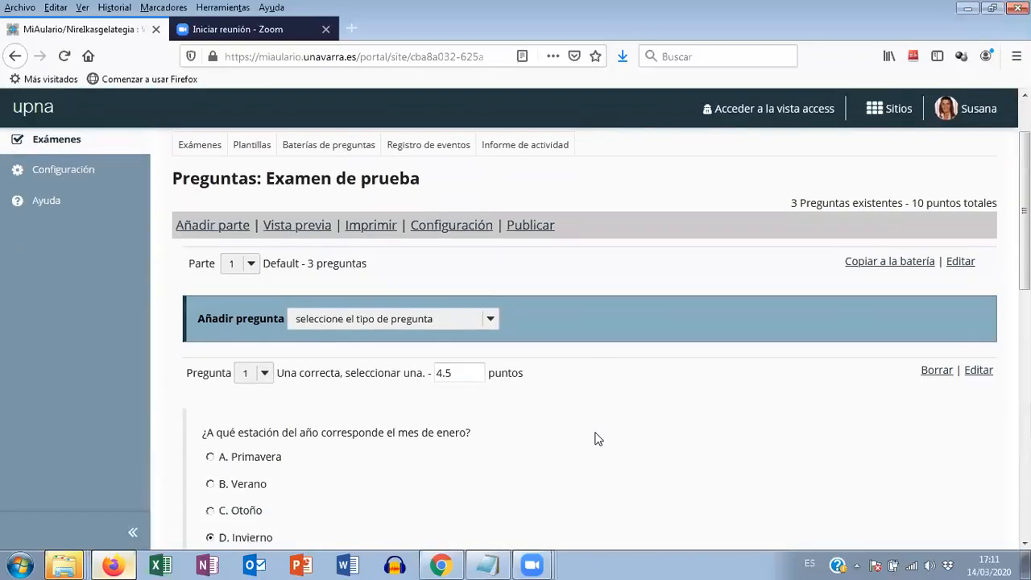
- Switch to the videotutoriales.txt notes in Notepad and highlight stage 2, exam creation and adjustments, followed by stage 3, Configuración
left_click(486, 564)
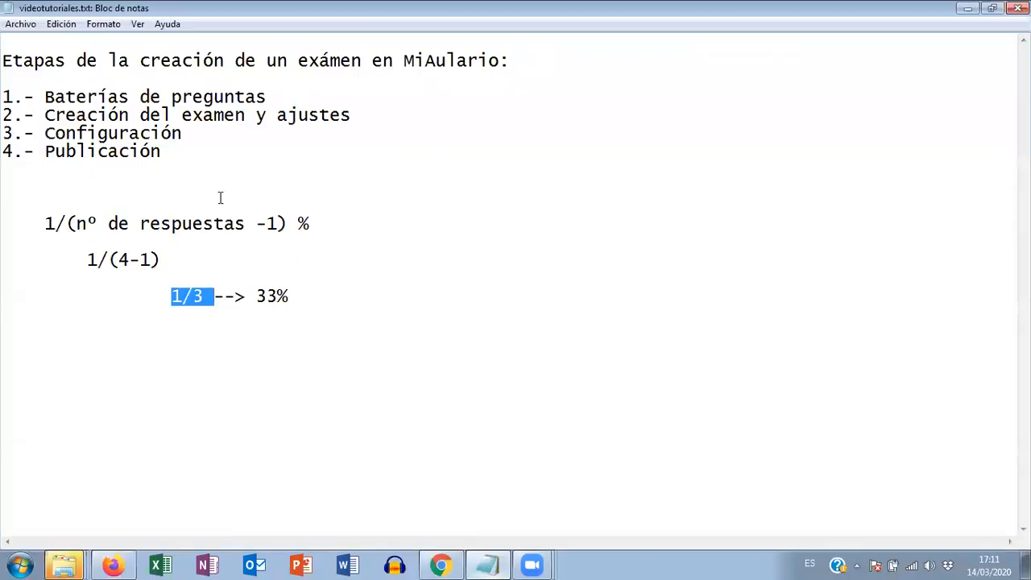
left_click_drag(4, 116, 362, 115)
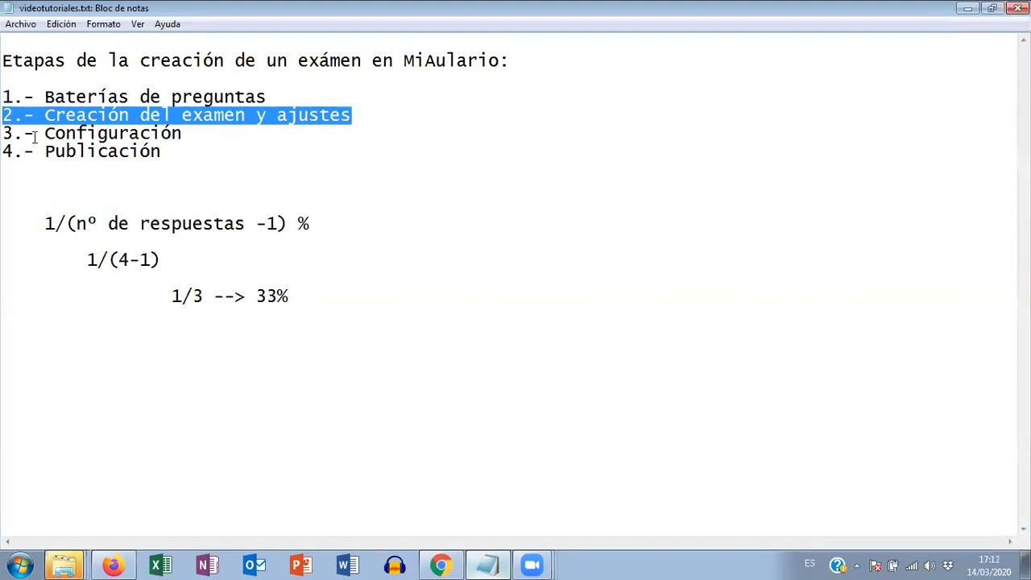
left_click_drag(4, 135, 186, 135)
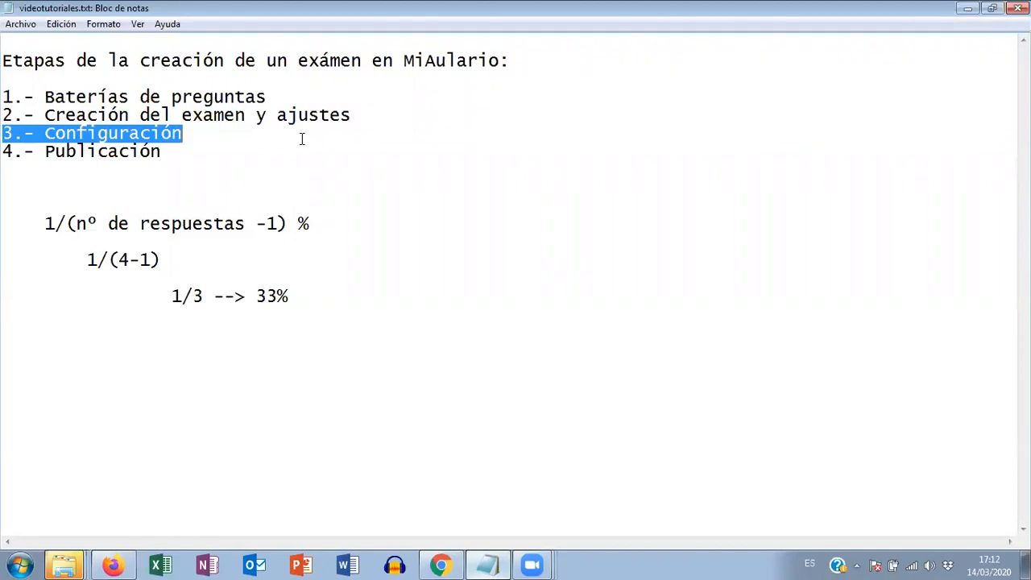
- Switch back to MiAulario in Firefox, open the Configuración page of Examen de prueba, and look over its Envíos y disponibilidad settings
left_click(113, 565)
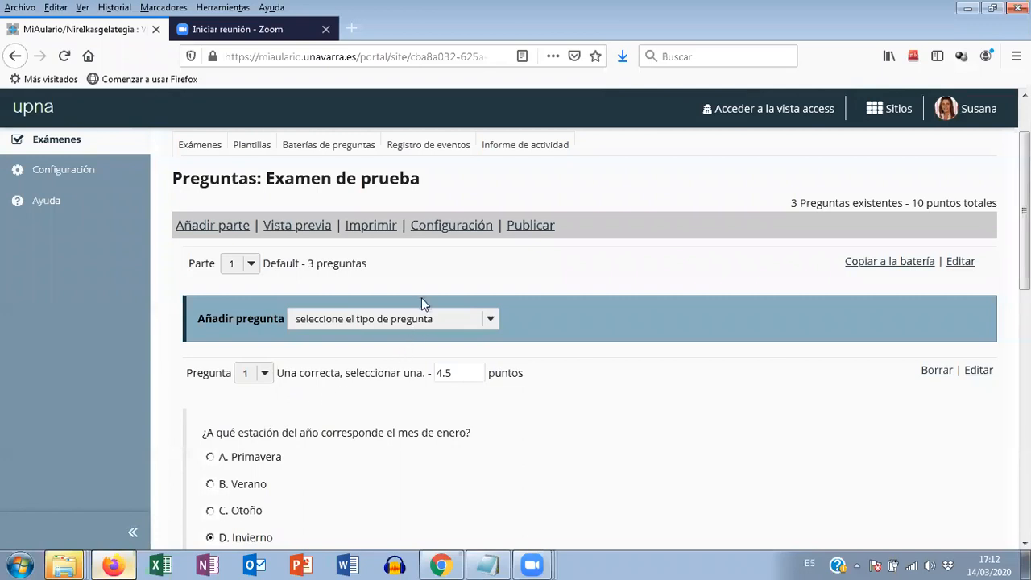
left_click(459, 232)
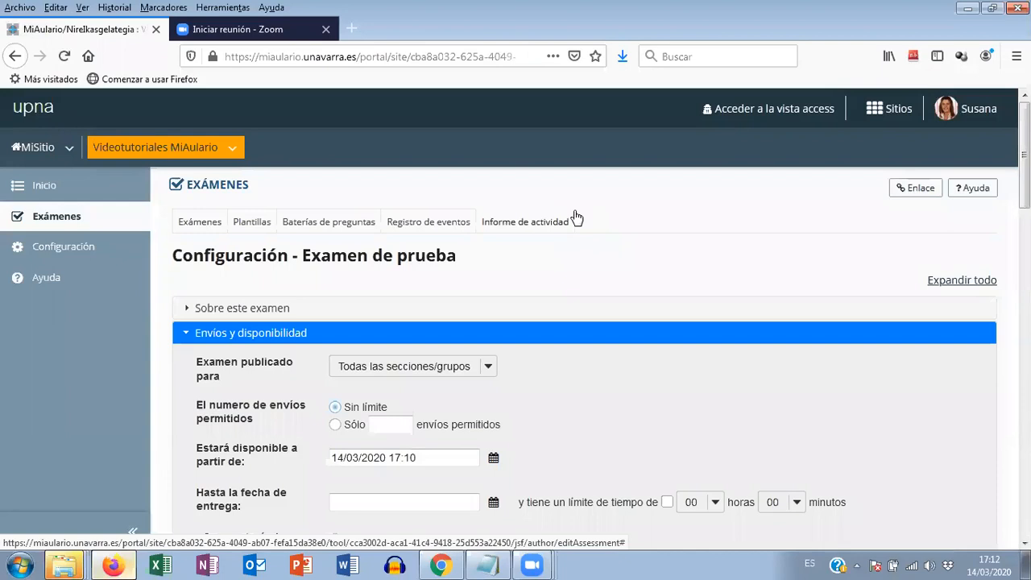
scroll(578, 298, "down", 4)
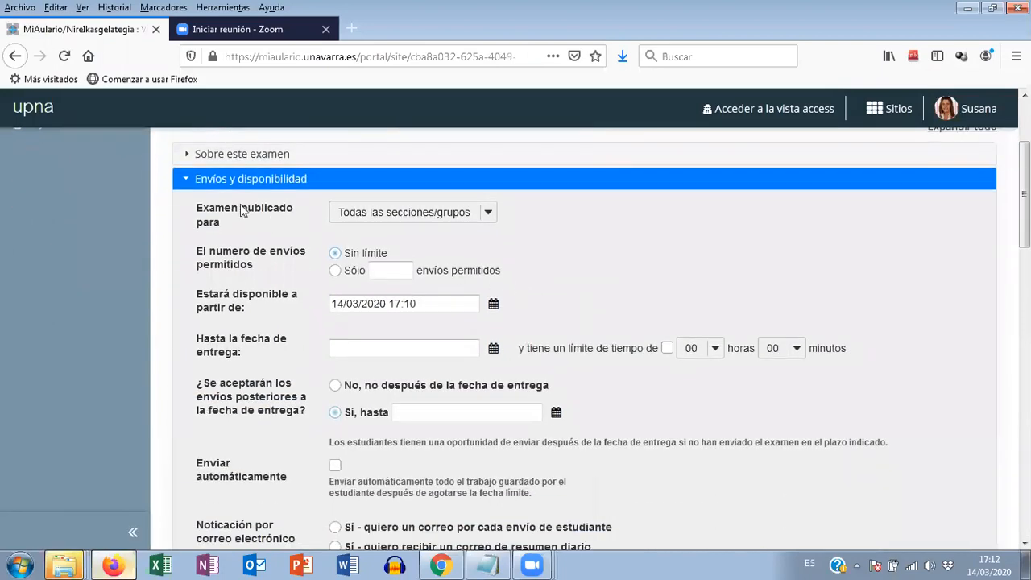
scroll(617, 258, "down", 4)
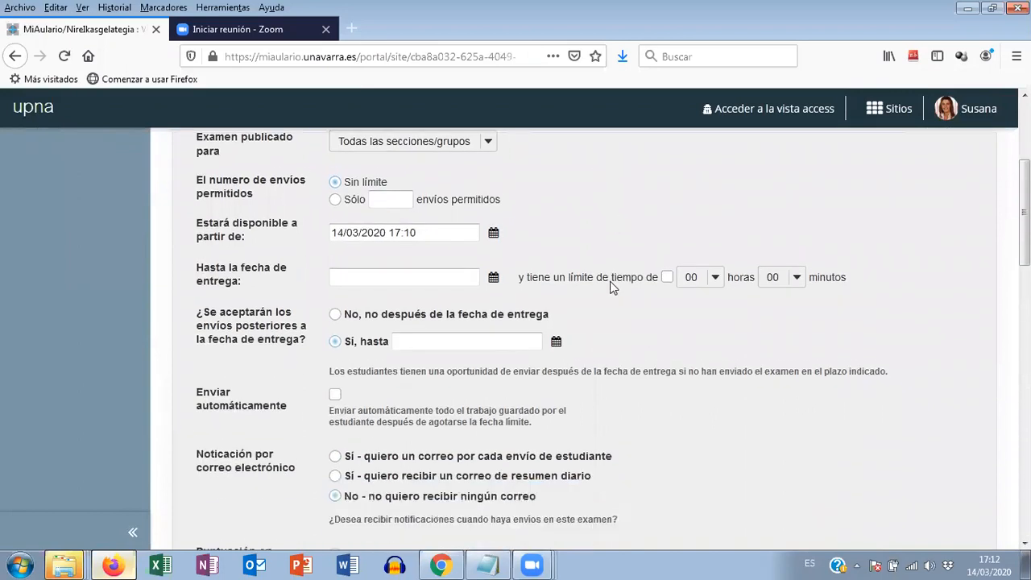
scroll(611, 300, "down", 2)
scroll(607, 304, "up", 8)
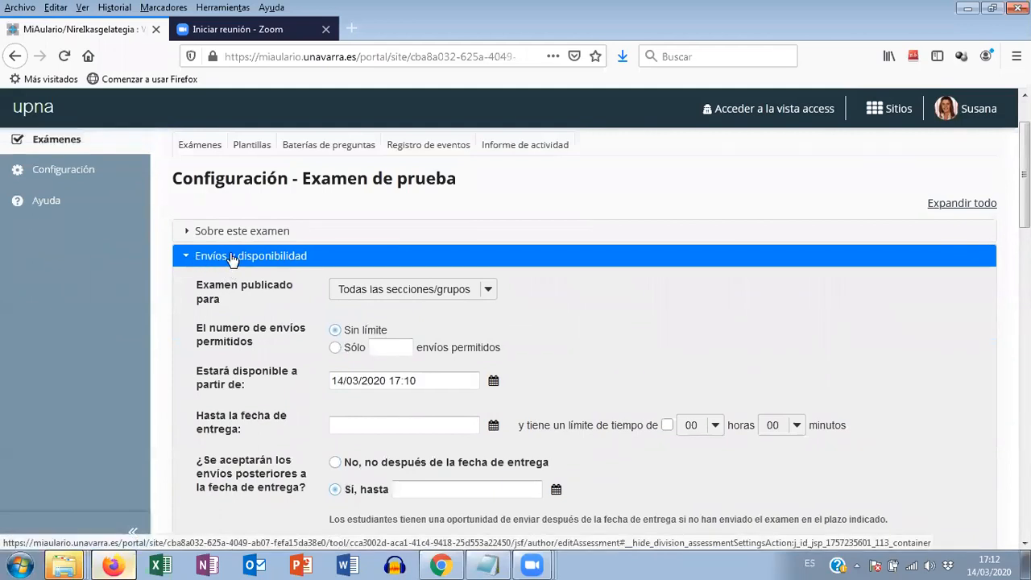
- Collapse Envíos y disponibilidad, expand Sobre este examen, and require each student to sign the truthfulness clause before starting the exam
left_click(233, 259)
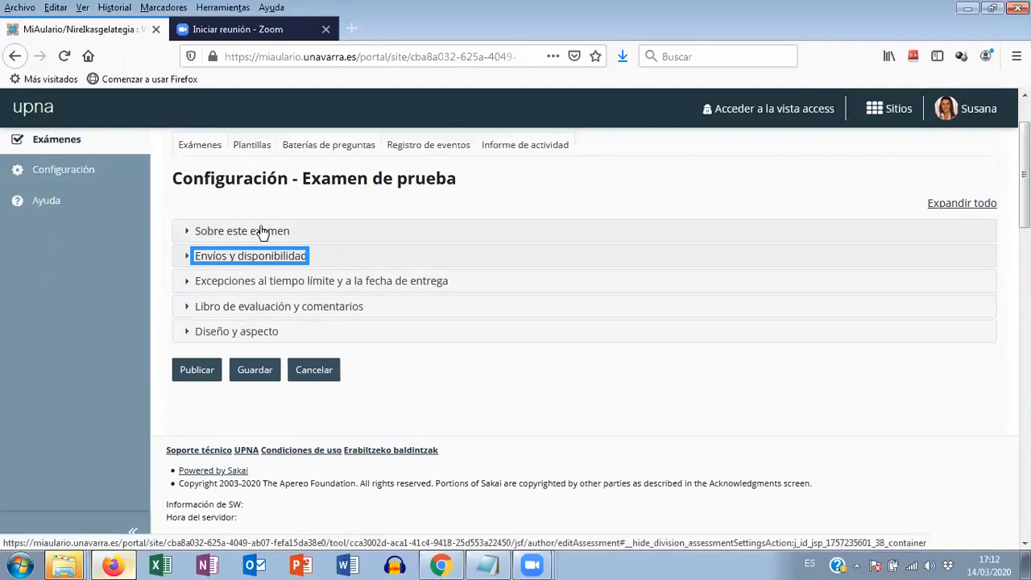
left_click(234, 236)
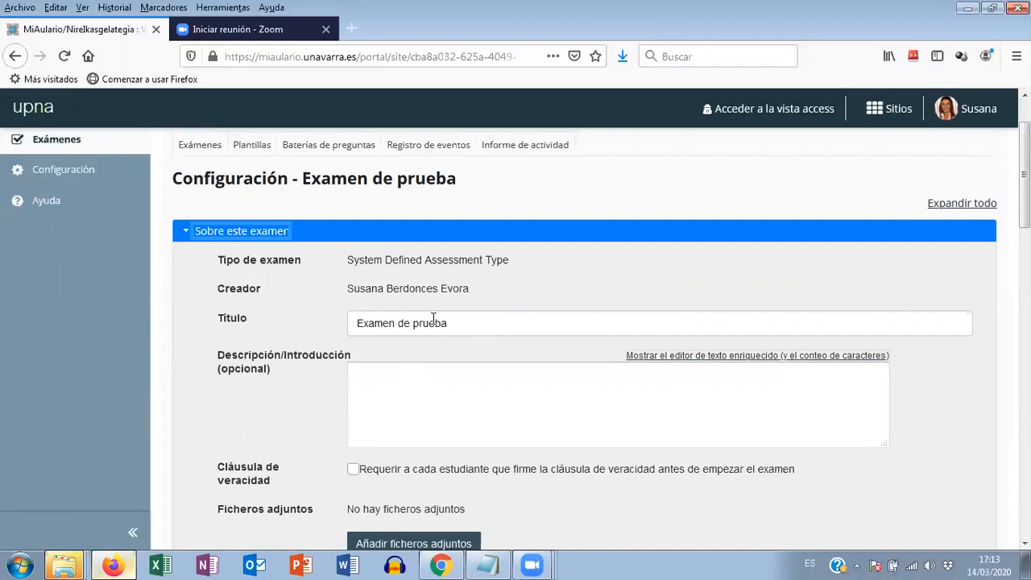
scroll(446, 315, "down", 2)
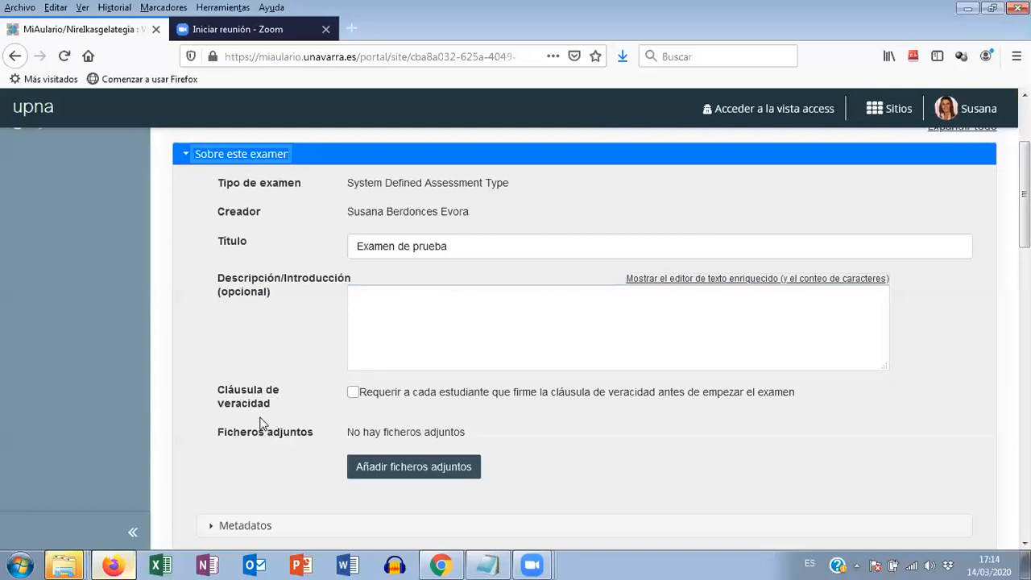
left_click(354, 394)
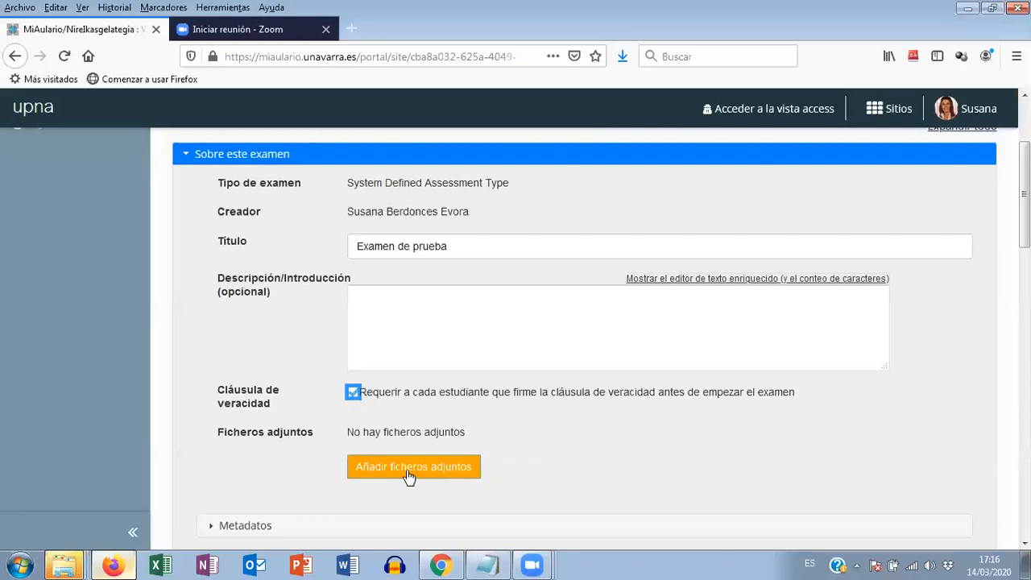
- Expand the Envíos y disponibilidad section and limit the number of permitted submissions to 1
scroll(575, 456, "down", 3)
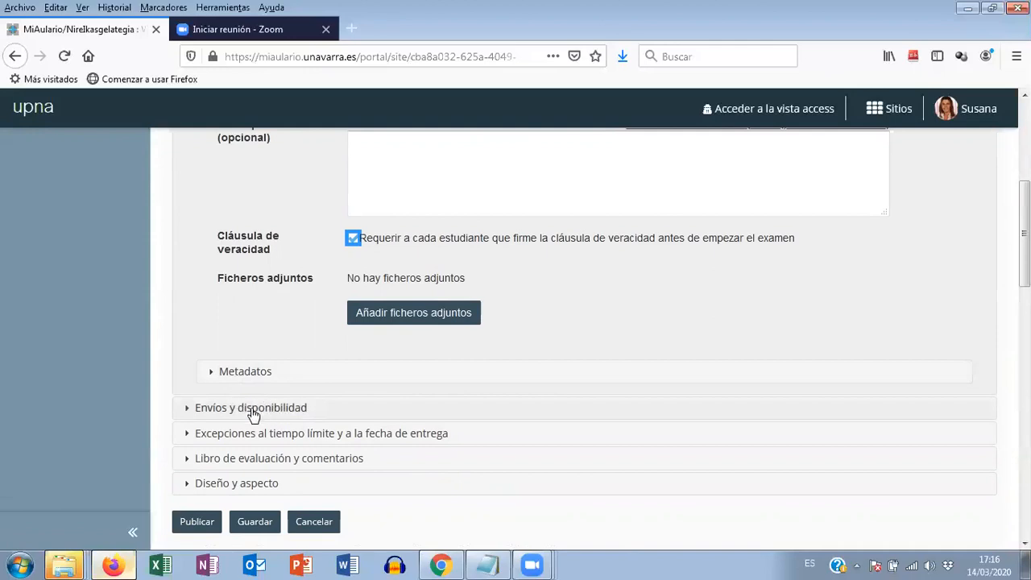
left_click(283, 409)
scroll(642, 462, "down", 4)
scroll(795, 463, "up", 5)
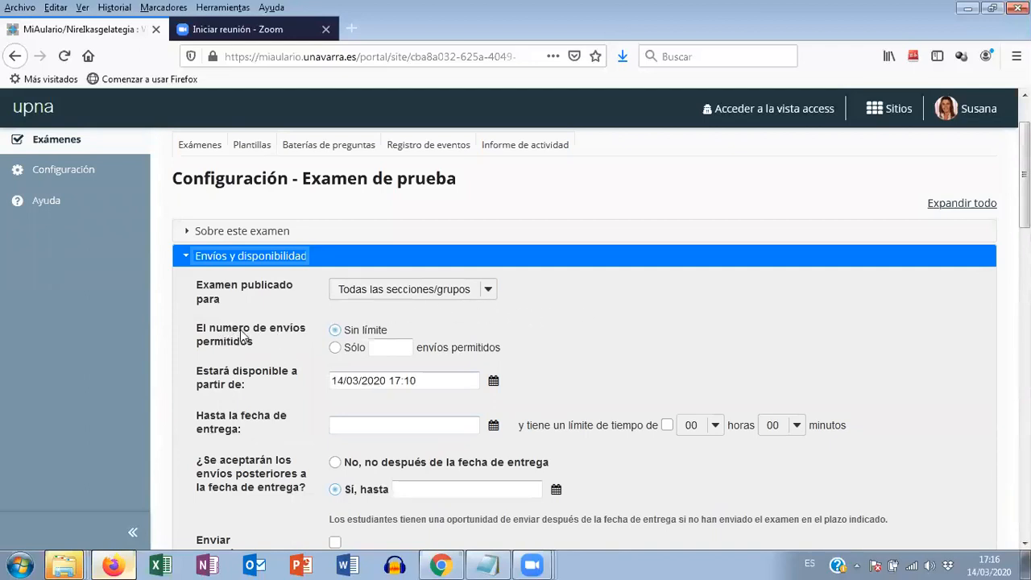
left_click(335, 349)
left_click(387, 347)
type("1")
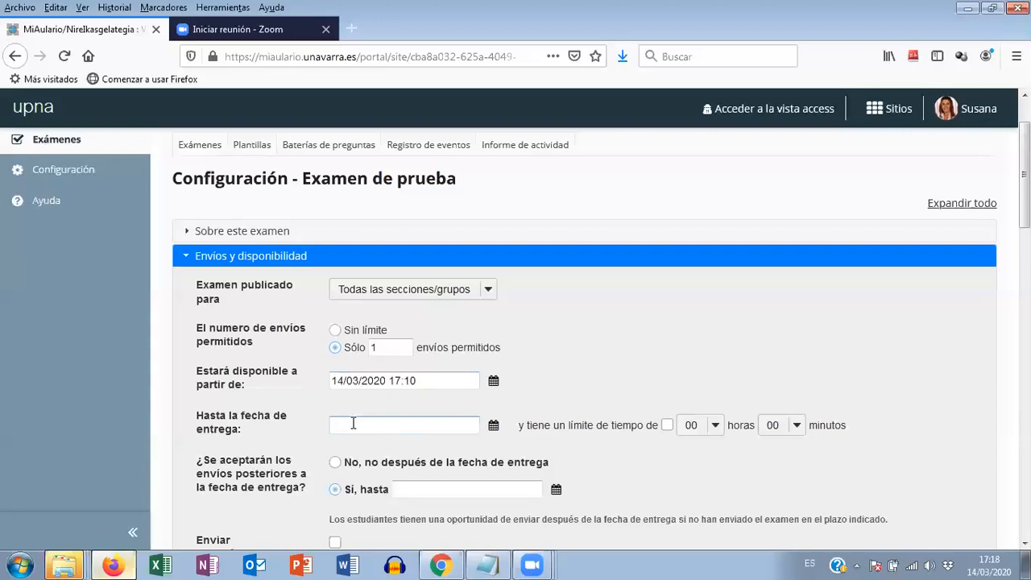
- Set the exam's availability start to 14/03/2020 17:00
left_click(494, 383)
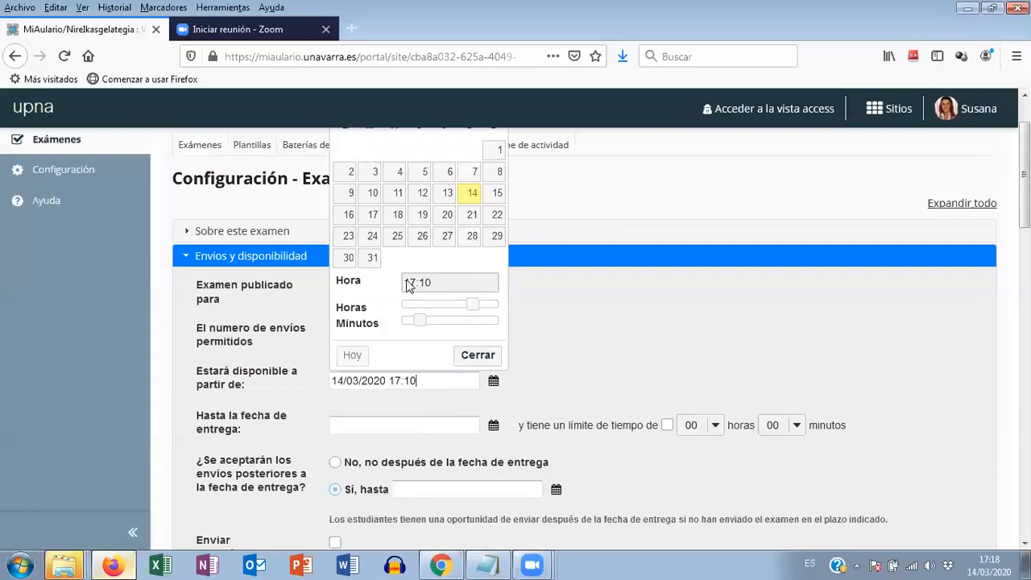
left_click_drag(473, 305, 429, 321)
left_click_drag(464, 311, 475, 312)
left_click_drag(433, 324, 402, 322)
left_click(479, 355)
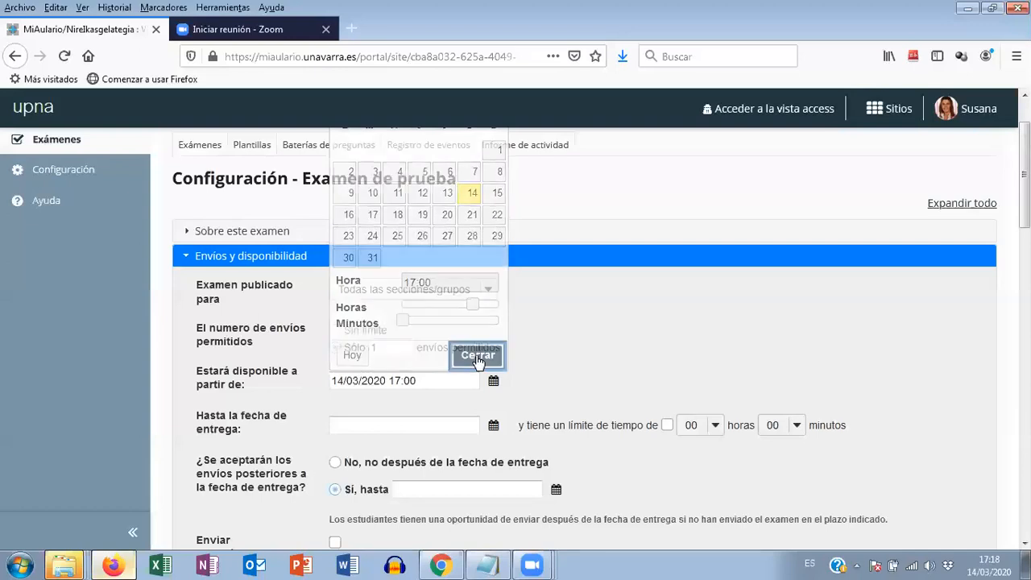
- Set the exam's due date (Hasta la fecha de entrega) to 14/03/2020 19:00
left_click(493, 425)
left_click_drag(404, 351, 487, 360)
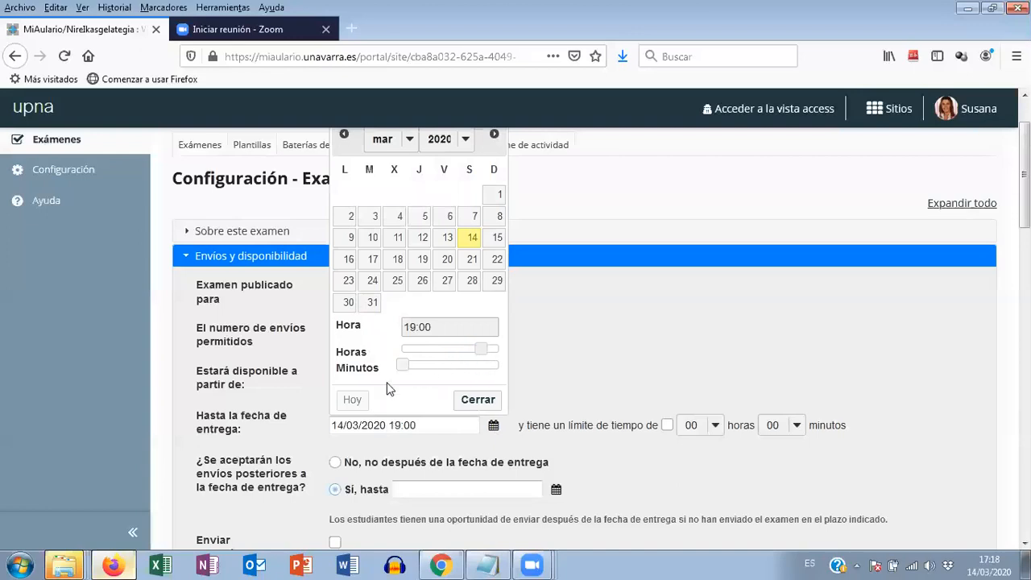
left_click(477, 399)
- Enable the exam's time limit and set it to 00 hours and 05 minutes
scroll(556, 403, "down", 1)
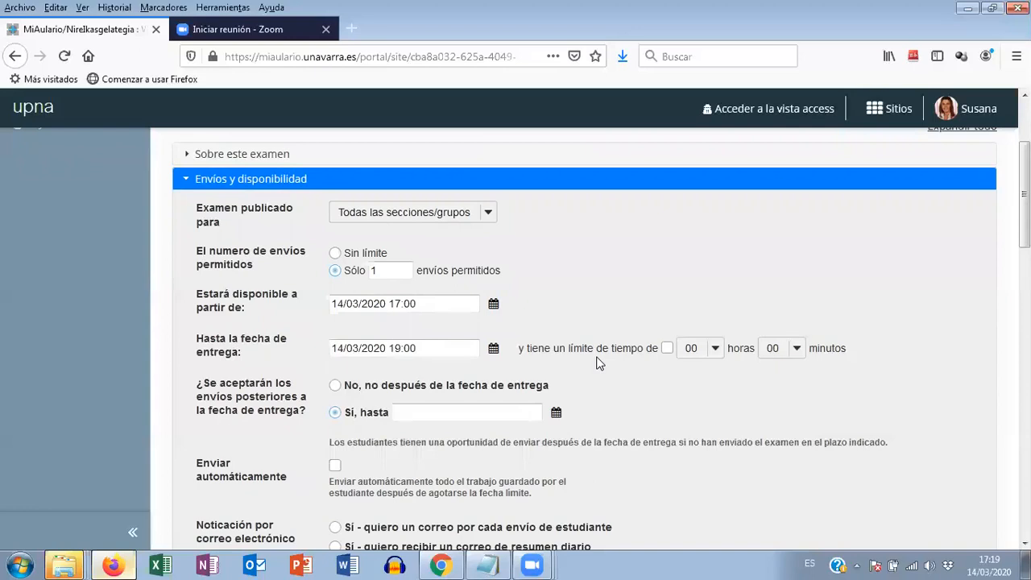
left_click(667, 349)
left_click(796, 349)
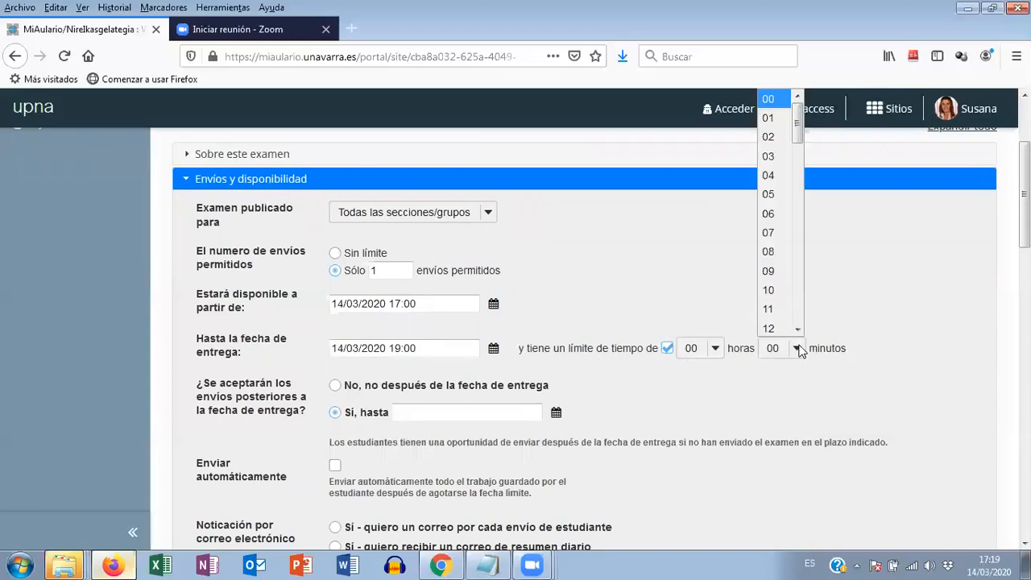
left_click(769, 194)
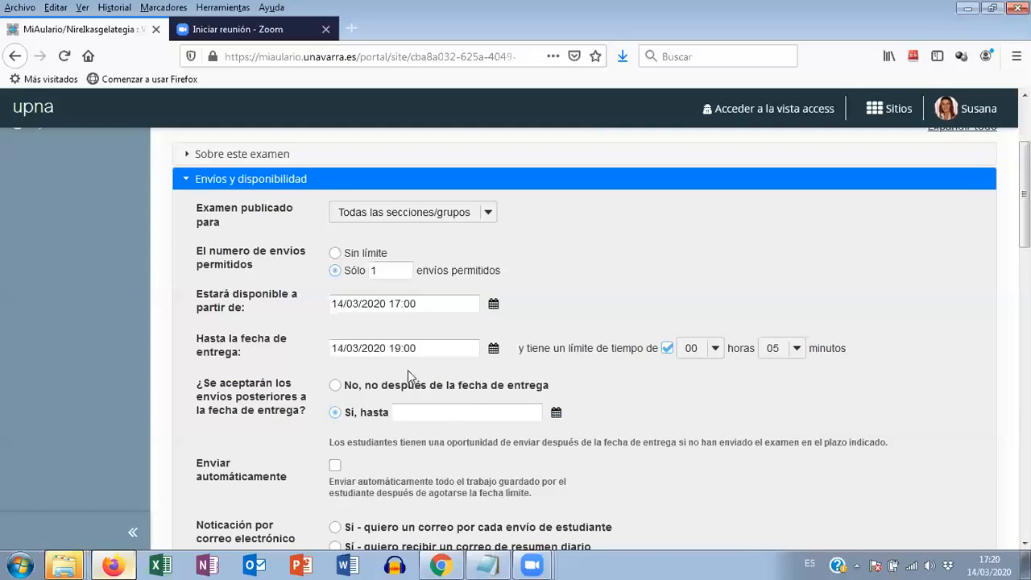
- Copy the due date into the late-submission deadline so that late submissions are accepted until 14/03/2020 19:00
left_click_drag(422, 348, 330, 348)
key("ctrl+c")
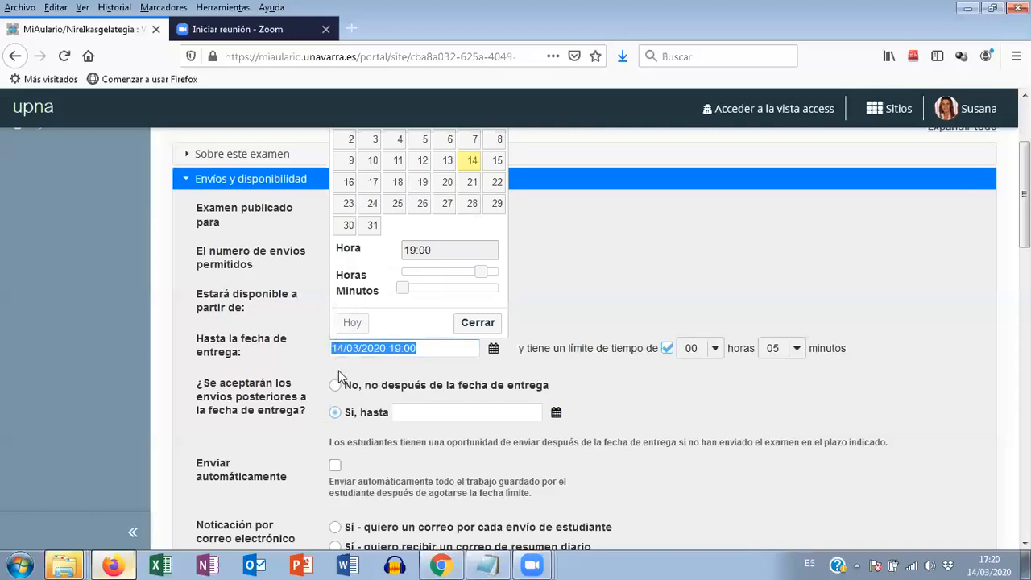
left_click(404, 412)
key("ctrl+v")
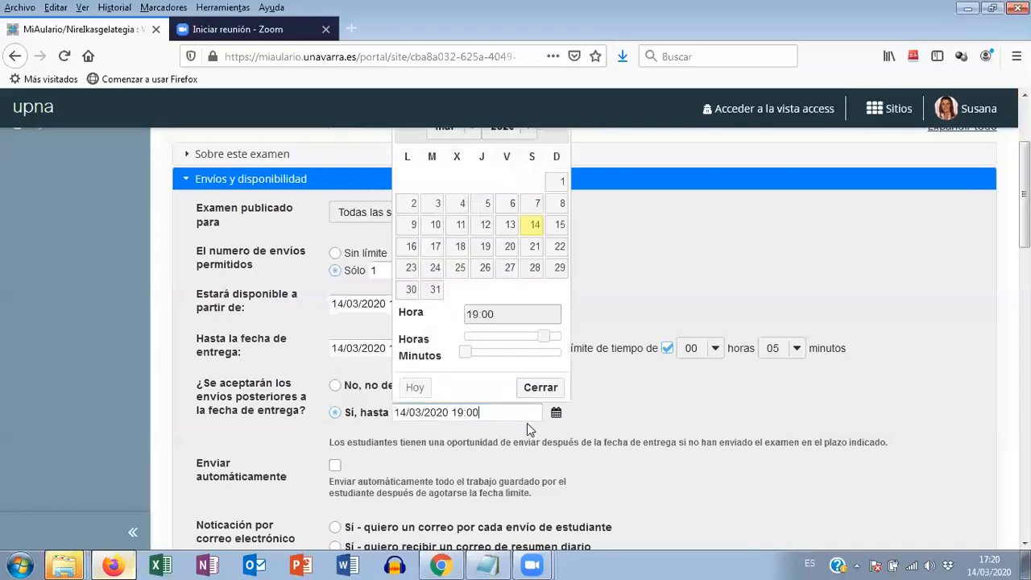
left_click(653, 389)
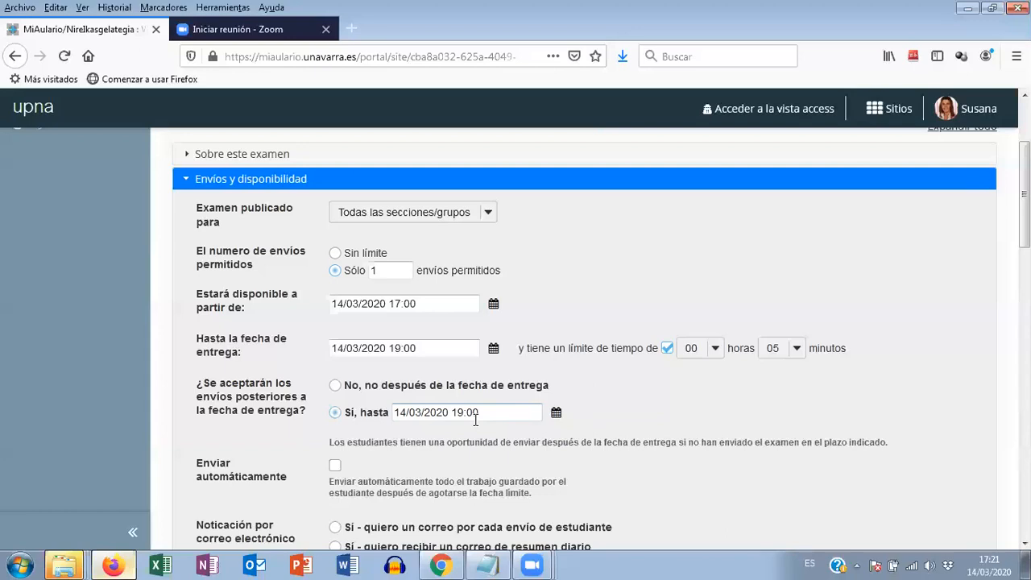
- Enable automatic submission of saved work after the deadline and show each question's point value during the exam
scroll(493, 412, "down", 2)
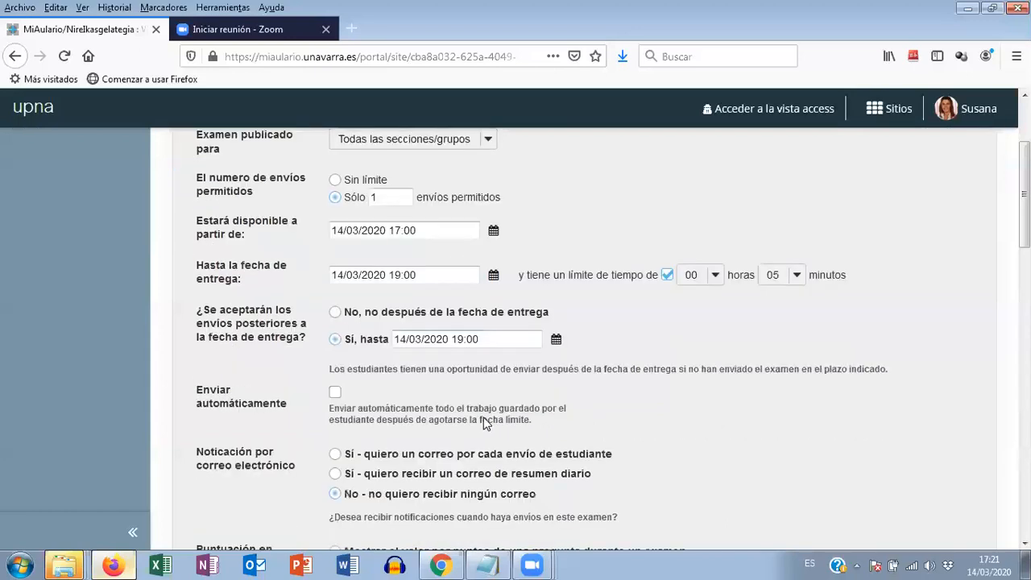
left_click(335, 390)
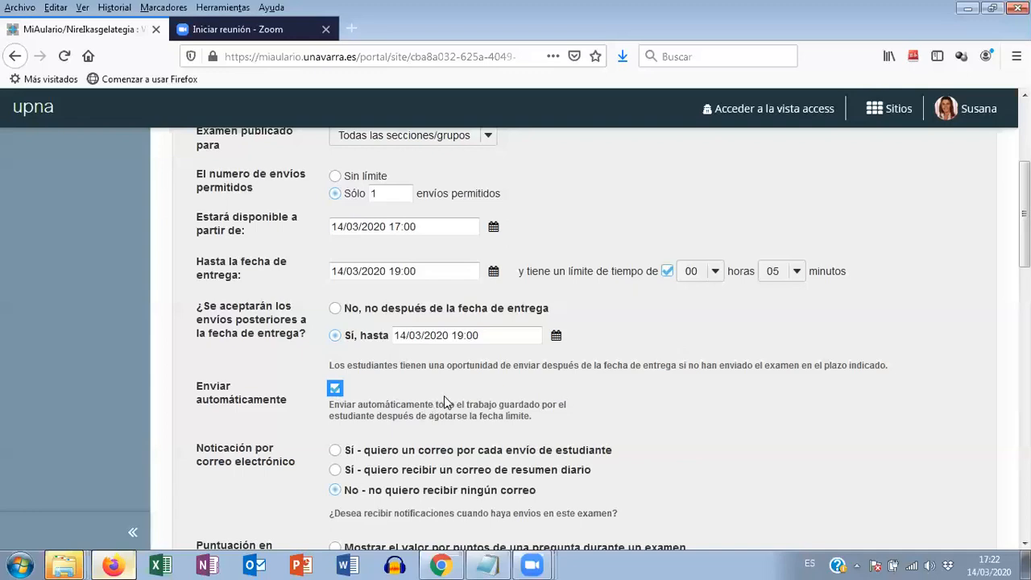
scroll(444, 395, "down", 2)
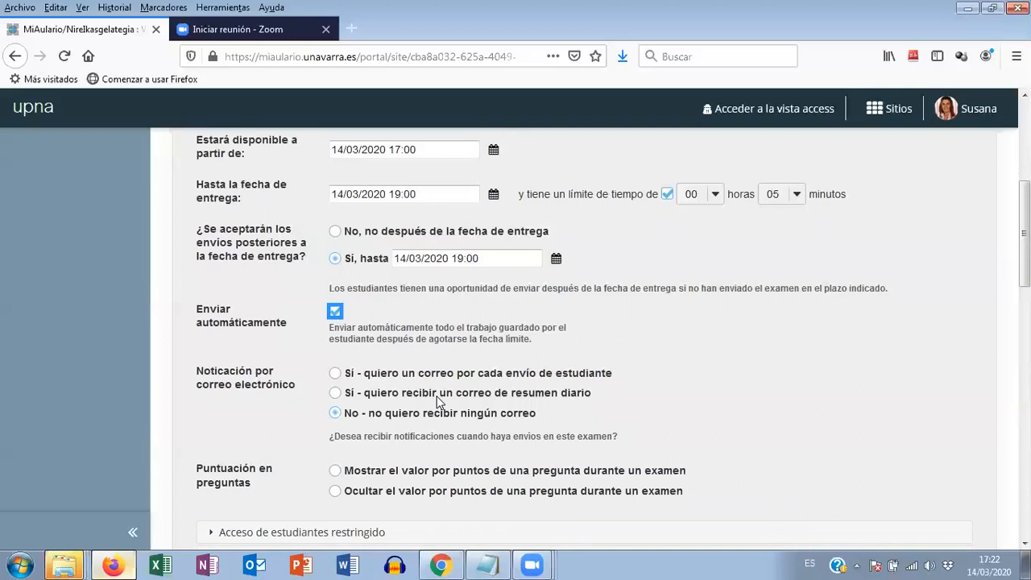
scroll(440, 401, "down", 2)
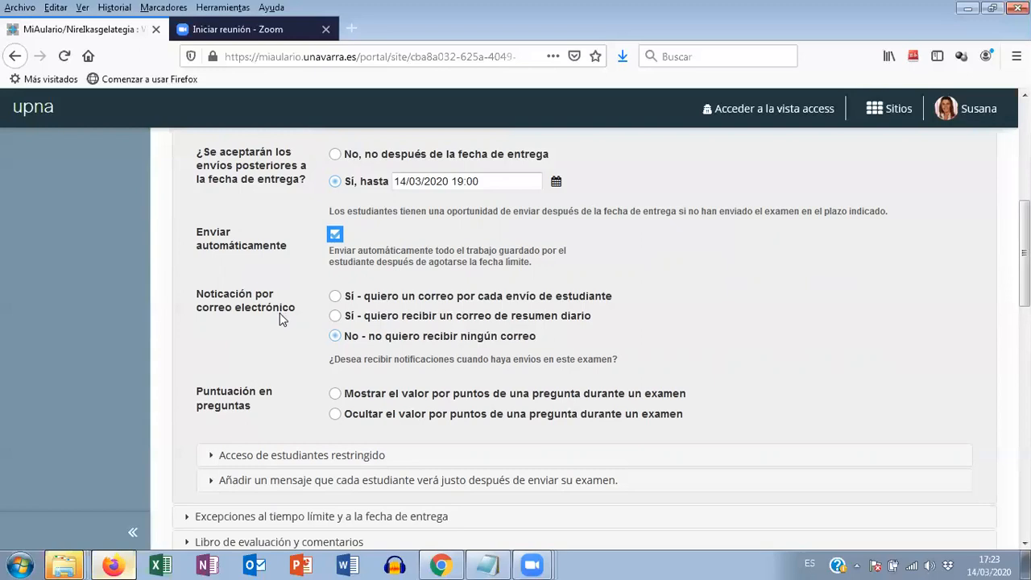
scroll(274, 337, "down", 2)
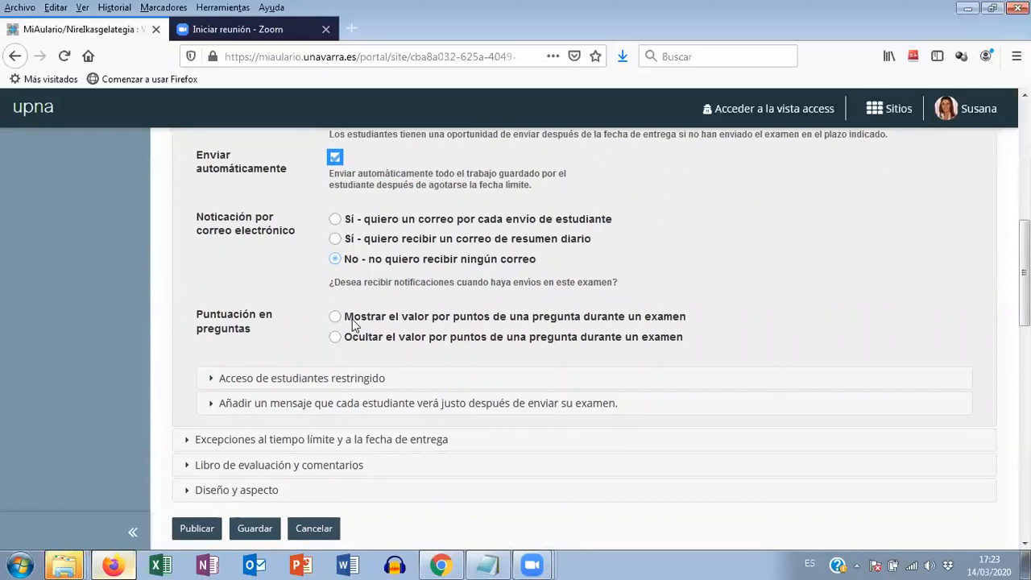
left_click(335, 318)
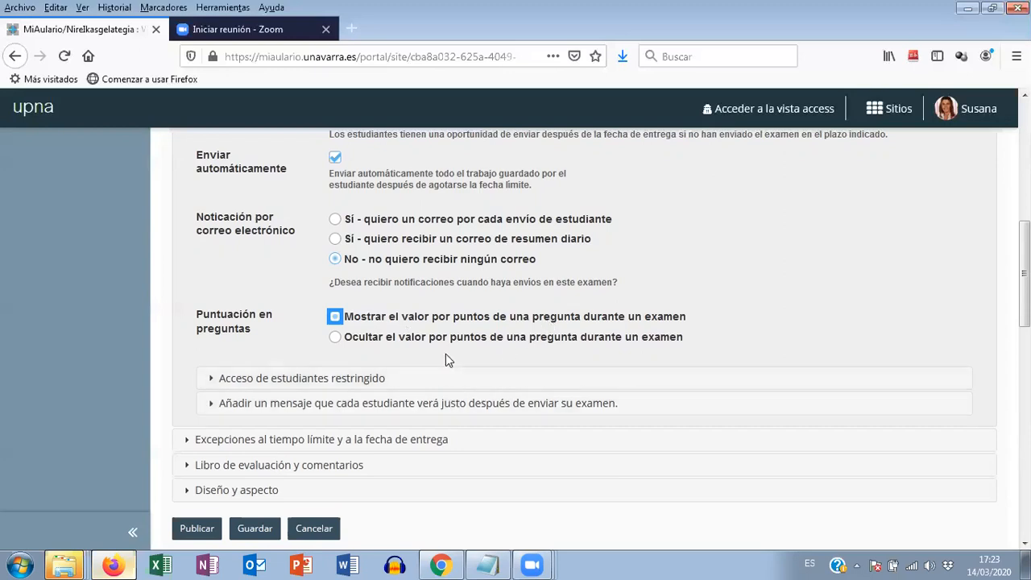
- Expand the Acceso de estudiantes restringido section and go to its IP restriction field
scroll(447, 354, "down", 2)
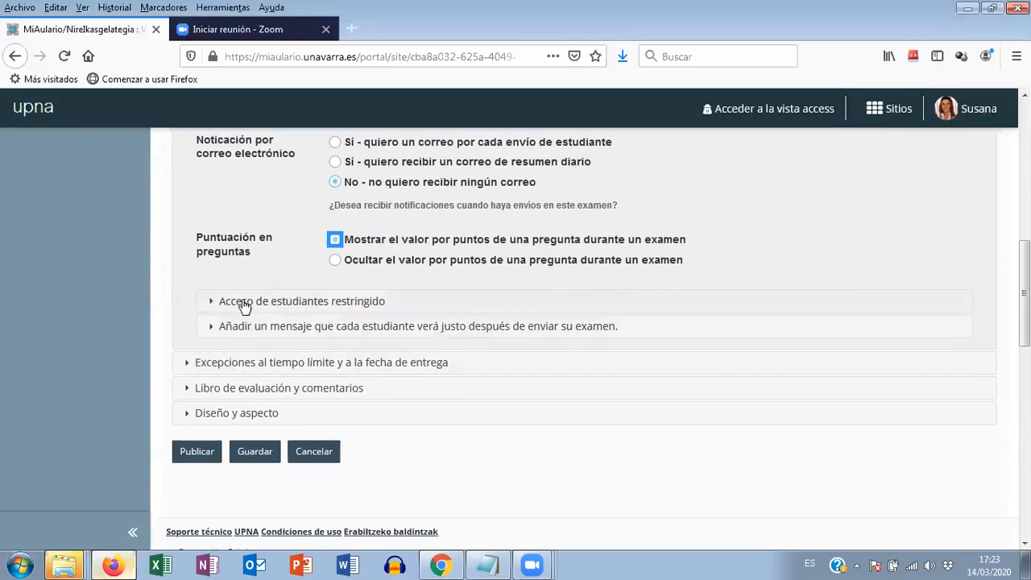
left_click(297, 303)
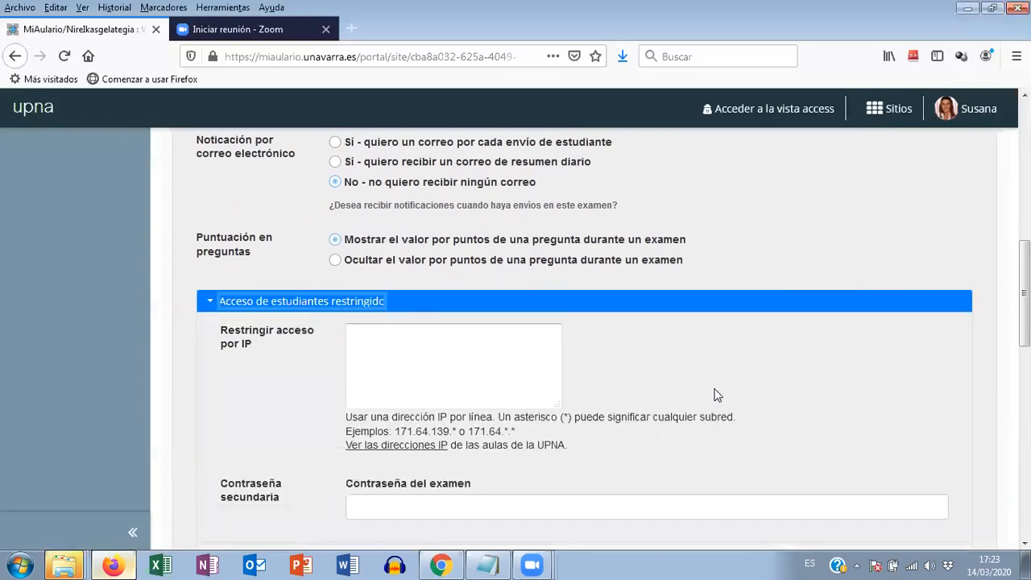
left_click(448, 340)
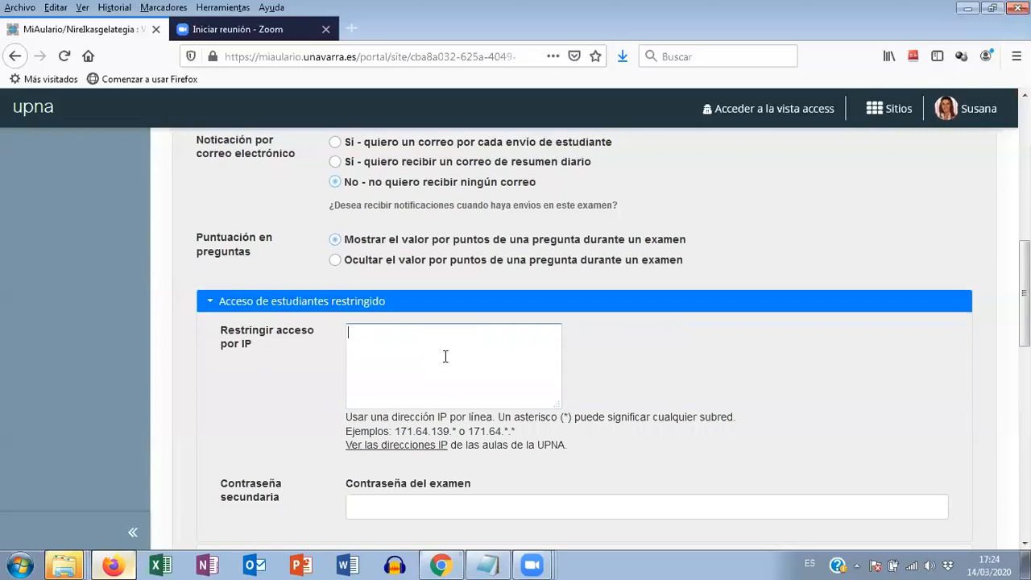
- Copy Aula 308's address 172.16.208.* from the UPNA classroom IP list and enter it as the exam's IP restriction
left_click(375, 446)
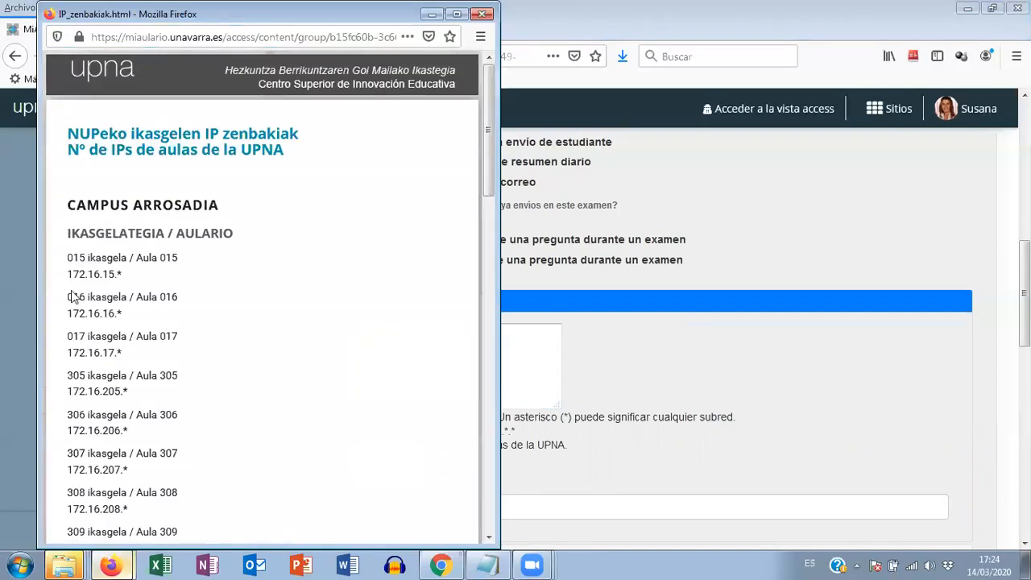
scroll(165, 294, "down", 4)
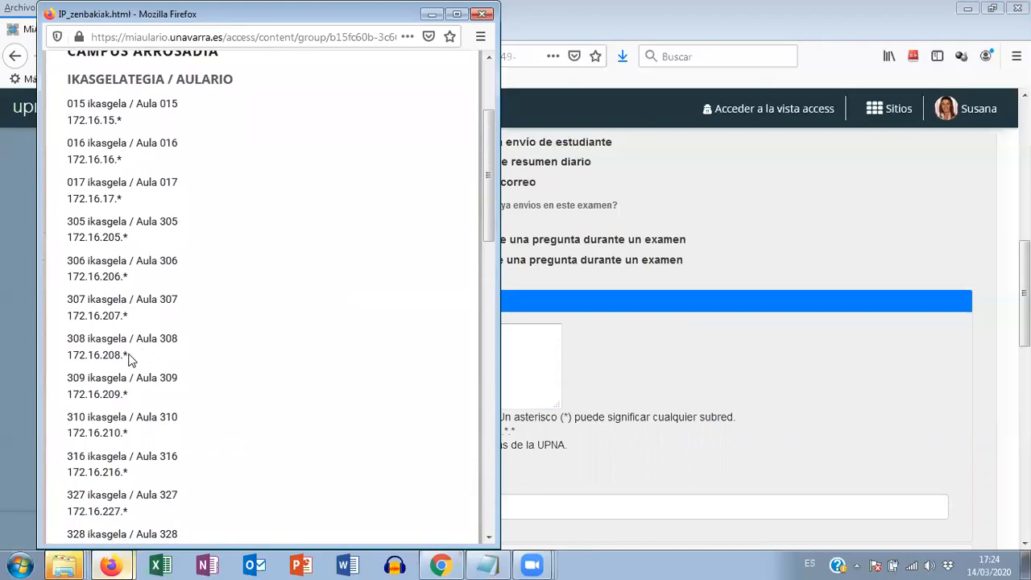
left_click_drag(127, 355, 72, 355)
key("ctrl+c")
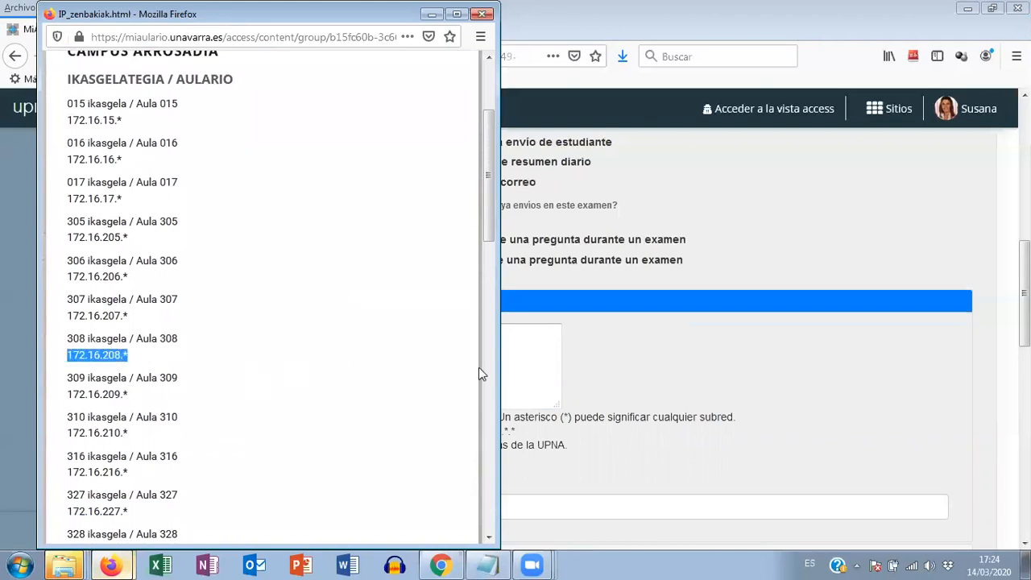
left_click(536, 365)
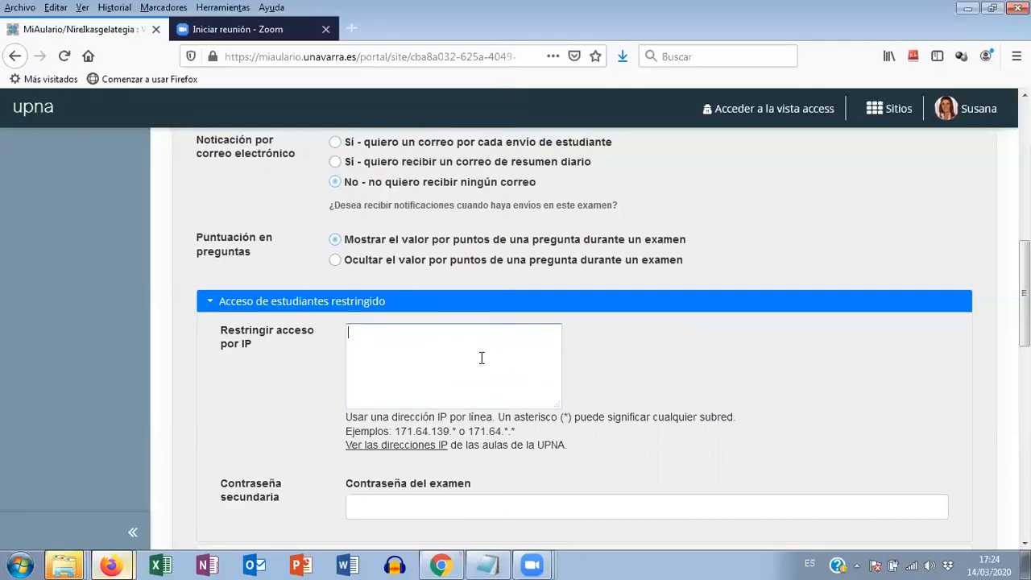
key("ctrl+v")
left_click_drag(405, 333, 409, 332)
left_click(423, 341)
- Clear the address from the exam's IP restriction field
left_click_drag(411, 332, 348, 332)
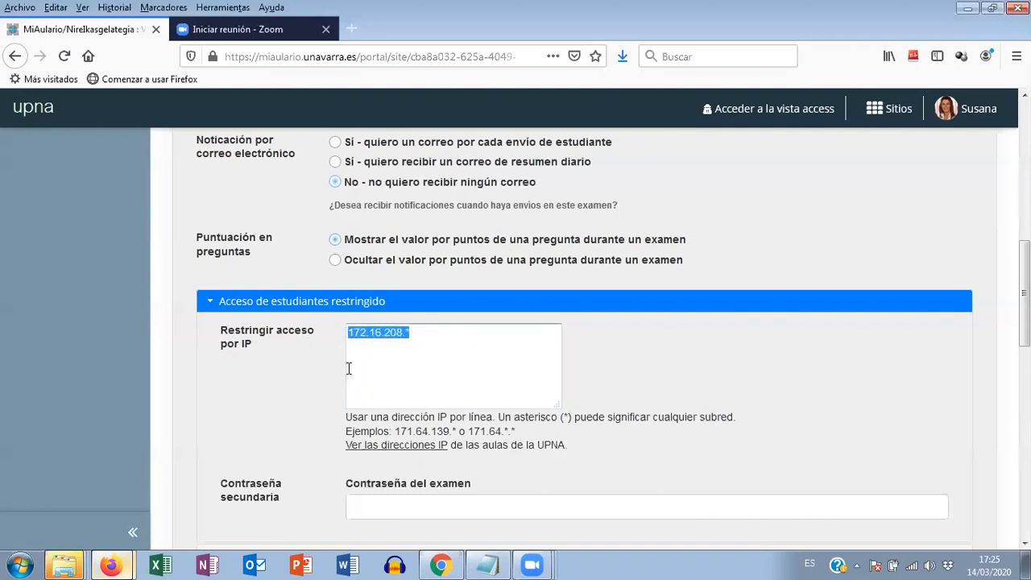
key("BackSpace")
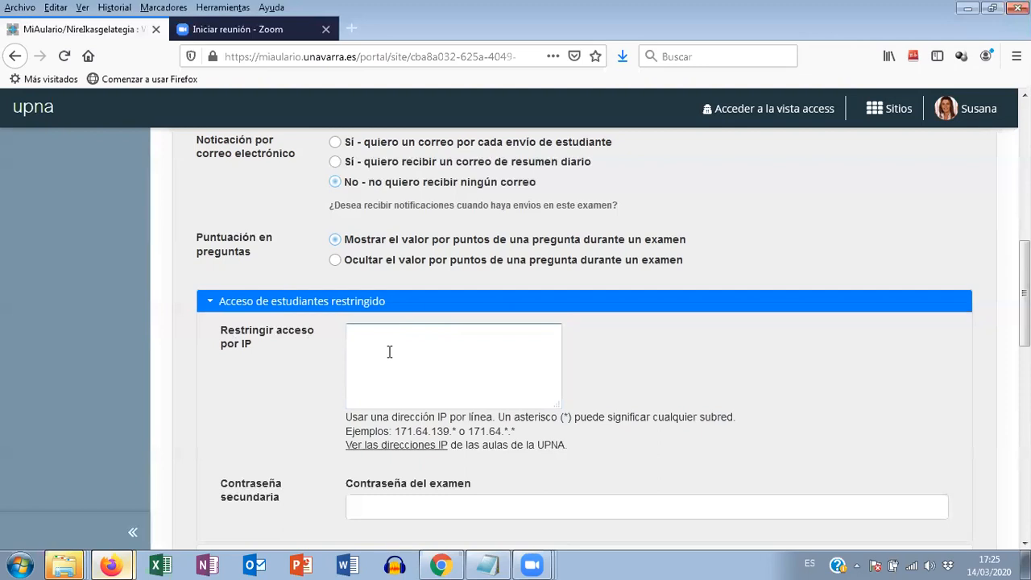
left_click(385, 351)
- Enter a secondary password for the exam in the Contraseña del examen field
scroll(378, 355, "down", 2)
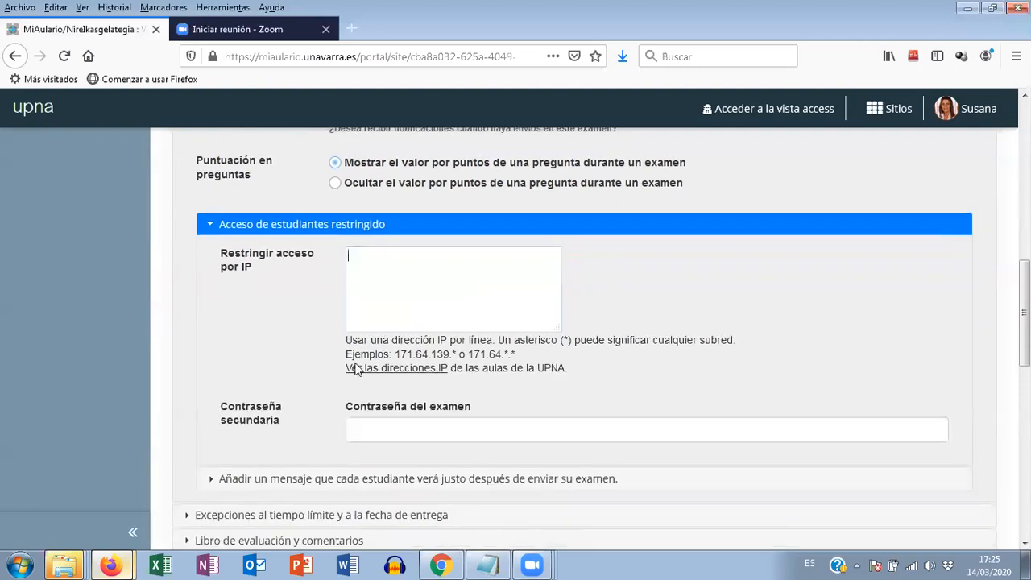
left_click(364, 427)
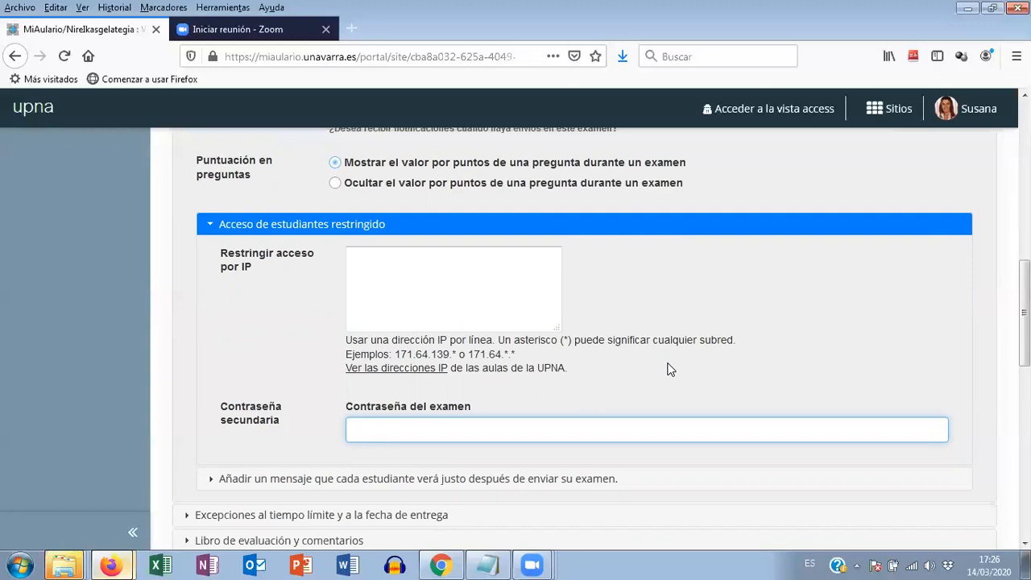
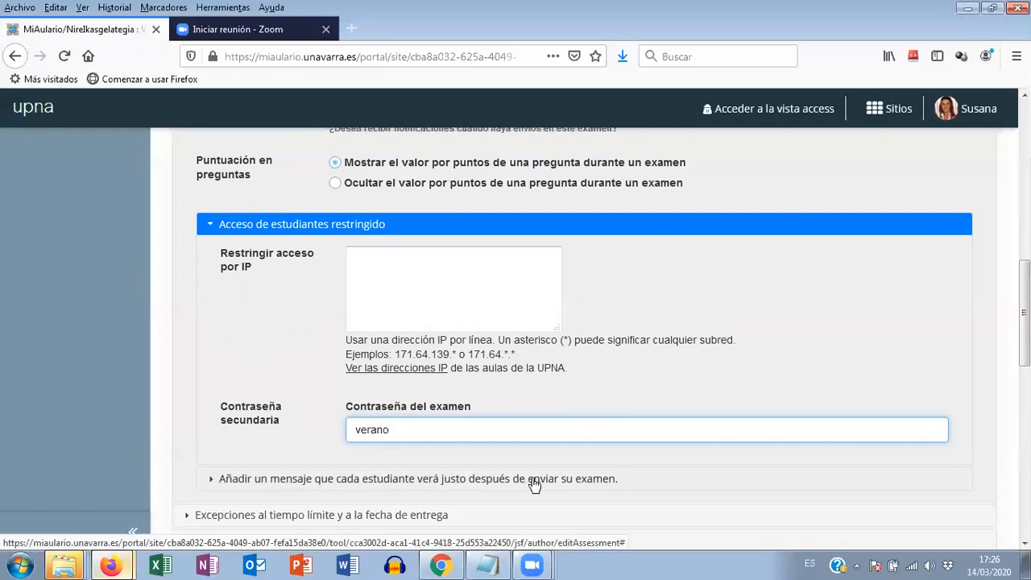
- Expand the post-submission message section and write "Su examen se ha enviado correctamente. Gracias." as the Mensaje de envío
left_click(473, 480)
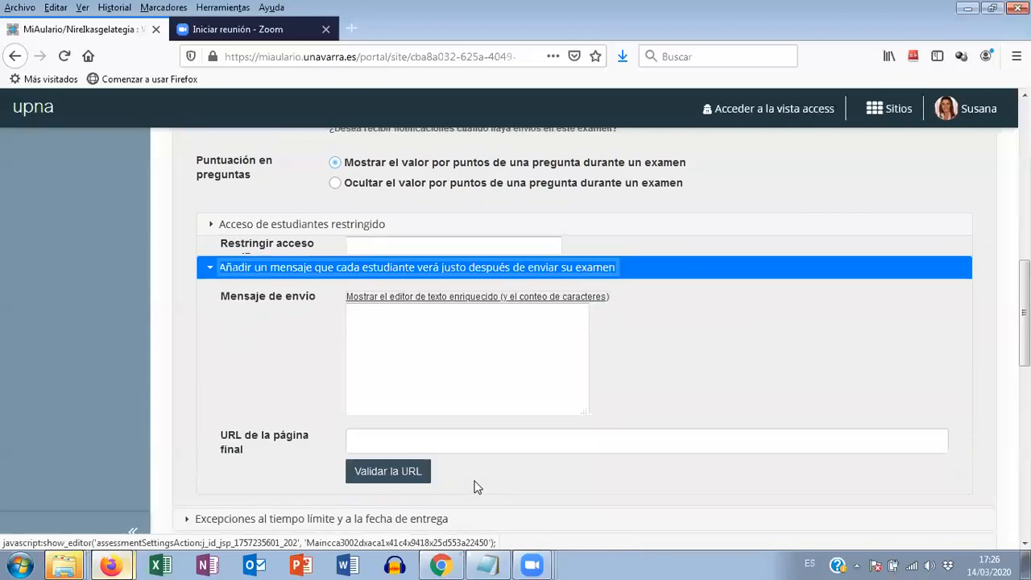
left_click(369, 303)
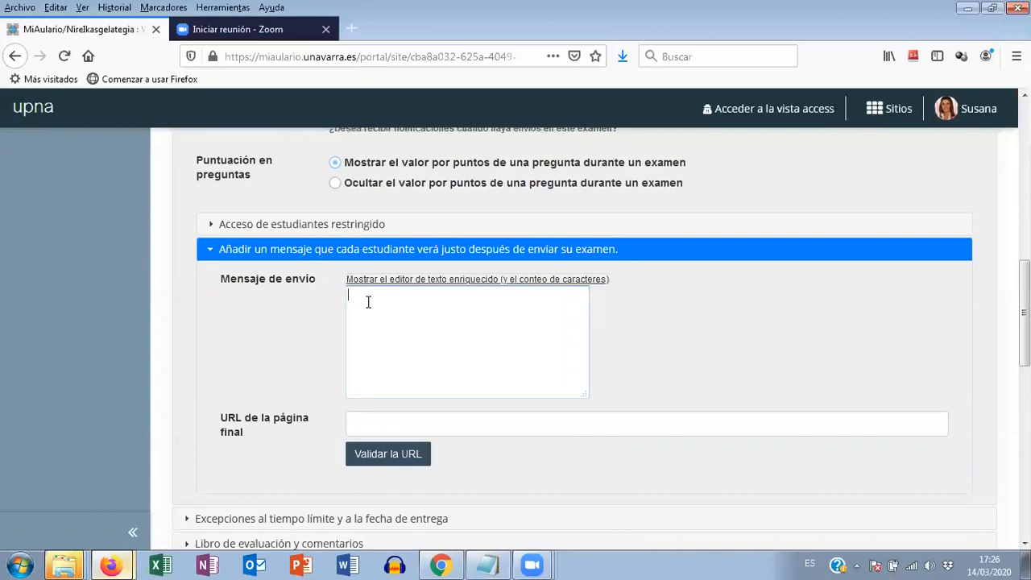
type("Su examen se ha enviado correctame")
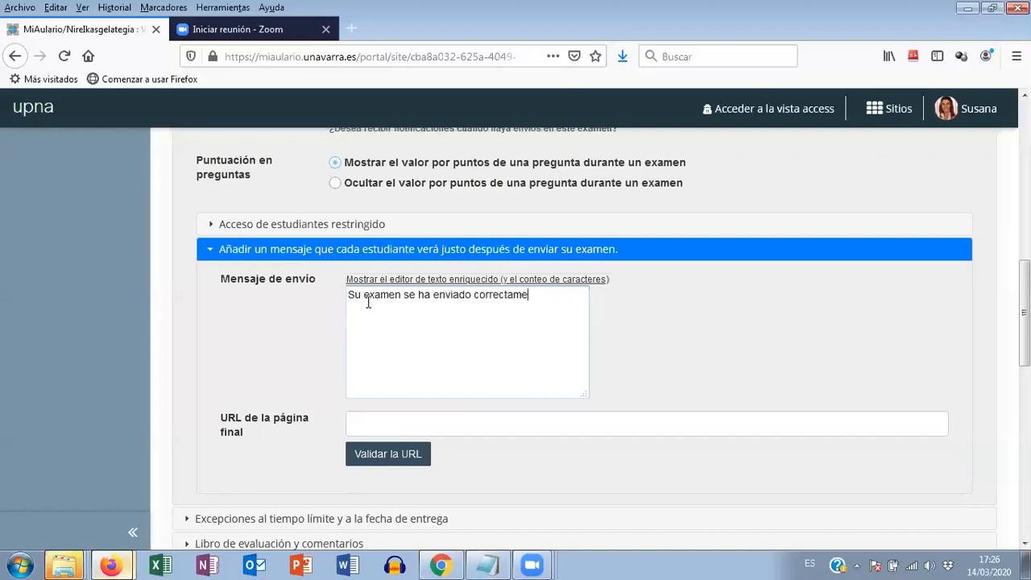
type("nte. Gracias.")
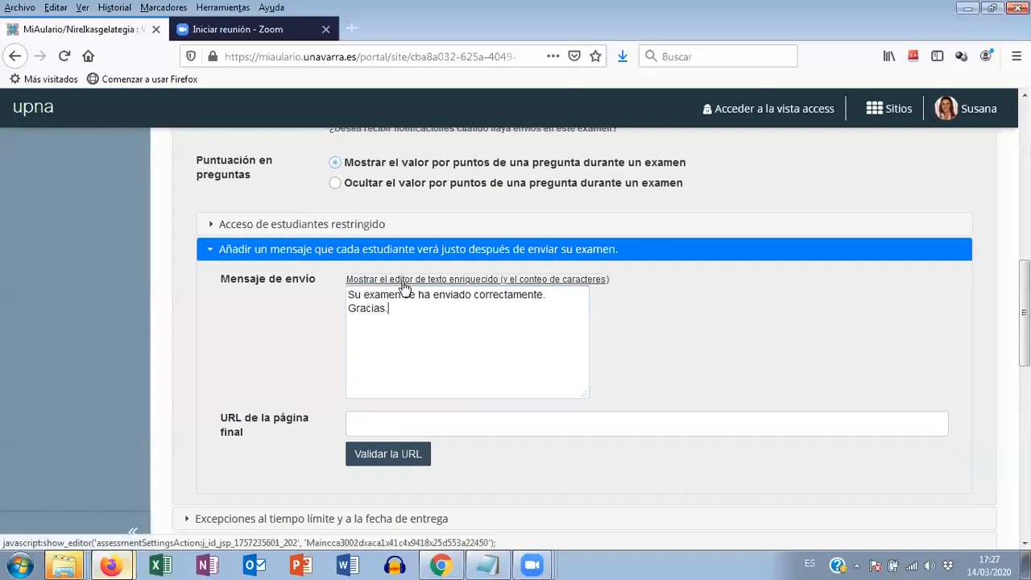
- Show the rich text editor for the submission message and make its whole text bold
left_click(449, 280)
left_click_drag(350, 373, 622, 390)
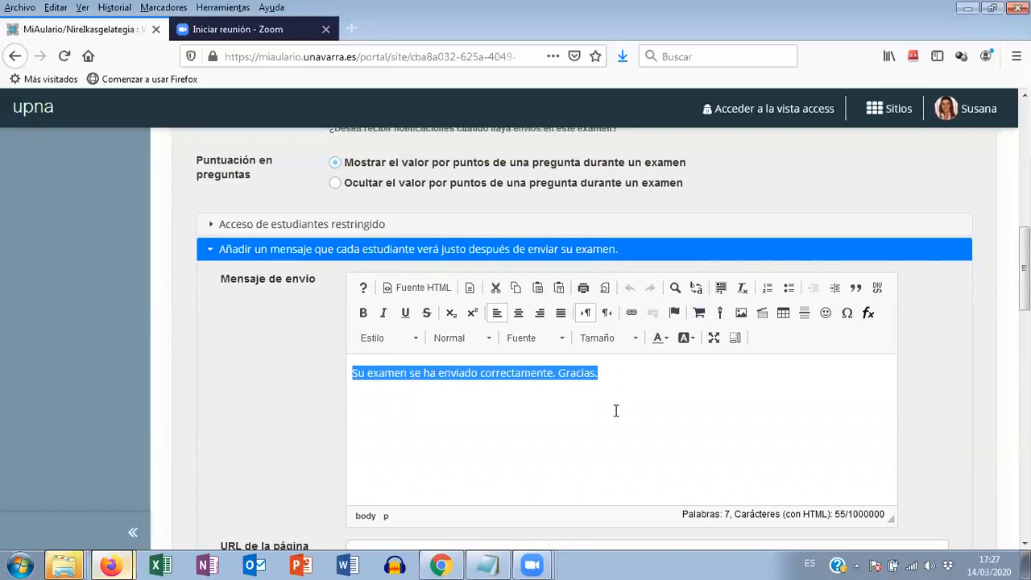
left_click(364, 314)
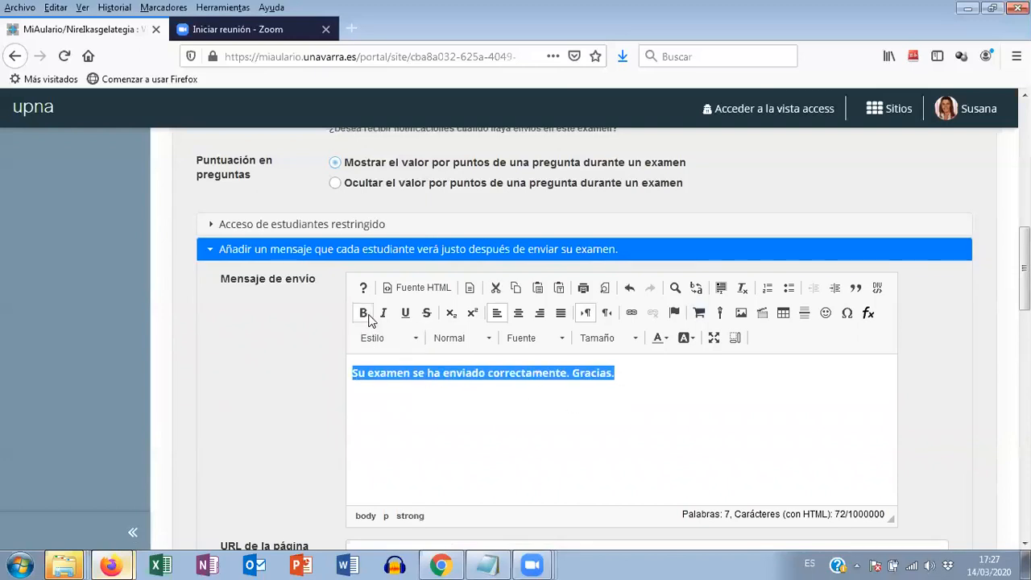
- Set the submission message text to size 24 and colour it green
left_click(598, 343)
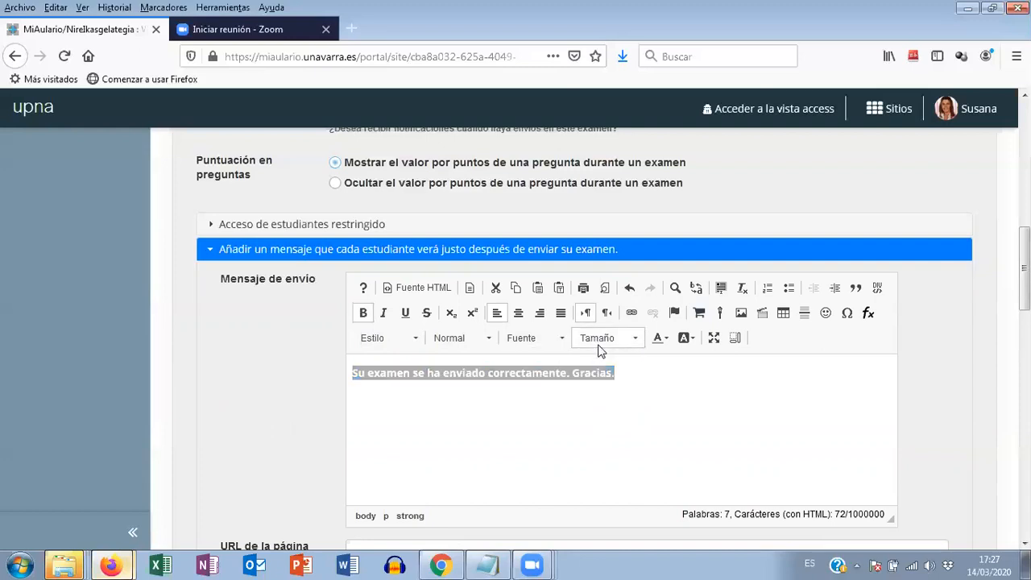
left_click_drag(669, 379, 675, 419)
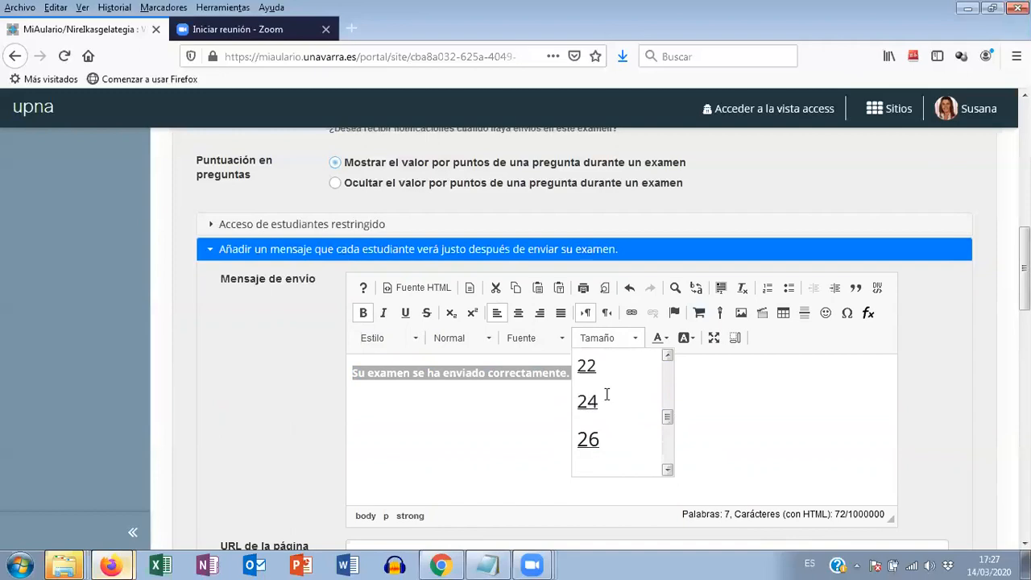
left_click(607, 394)
left_click(665, 338)
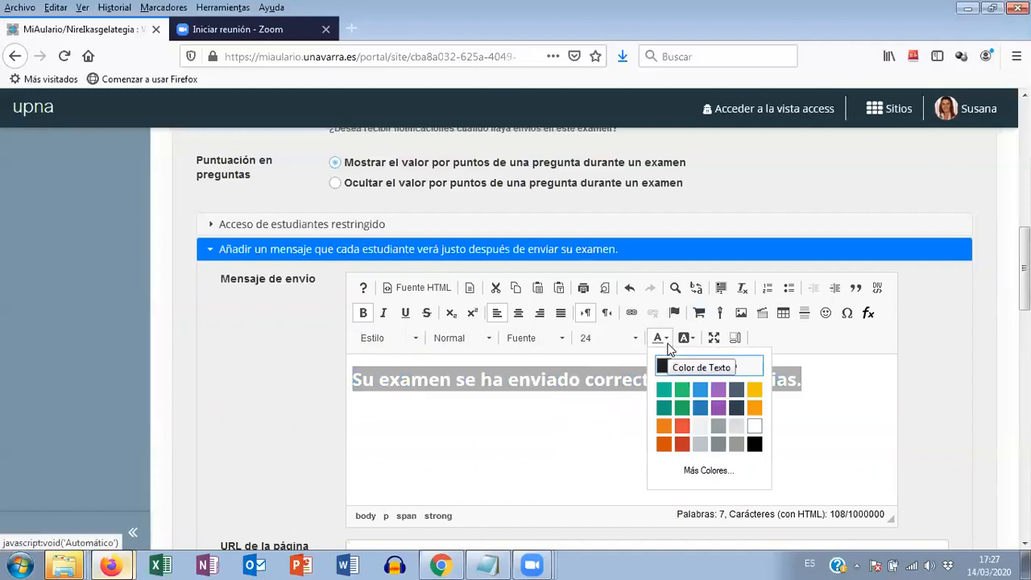
left_click(682, 409)
left_click(622, 429)
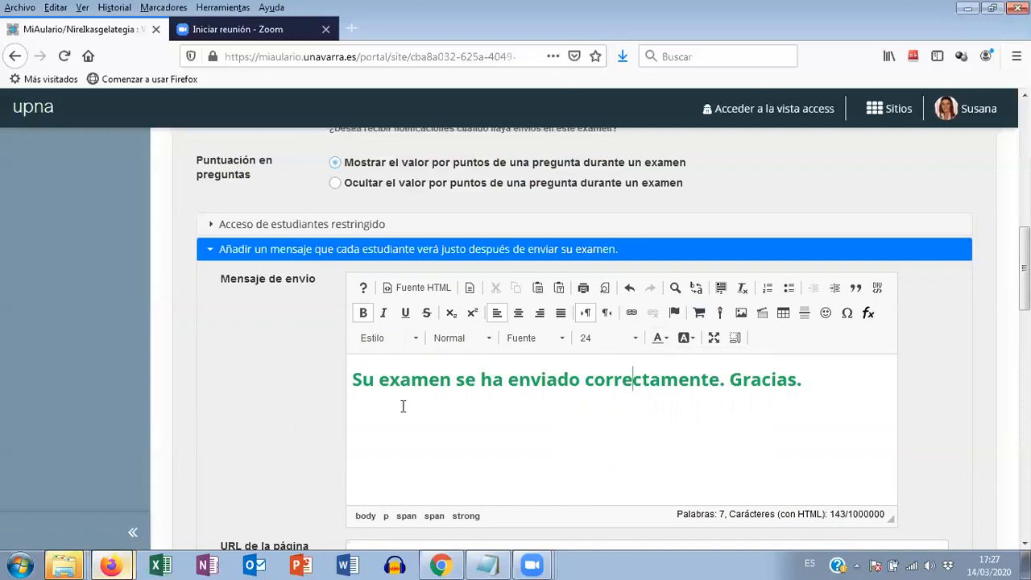
- Add a second line reading "Fechas/horario de revisión" below the submission message
left_click(807, 387)
key("Return")
type("Fecchas/horario de revisión")
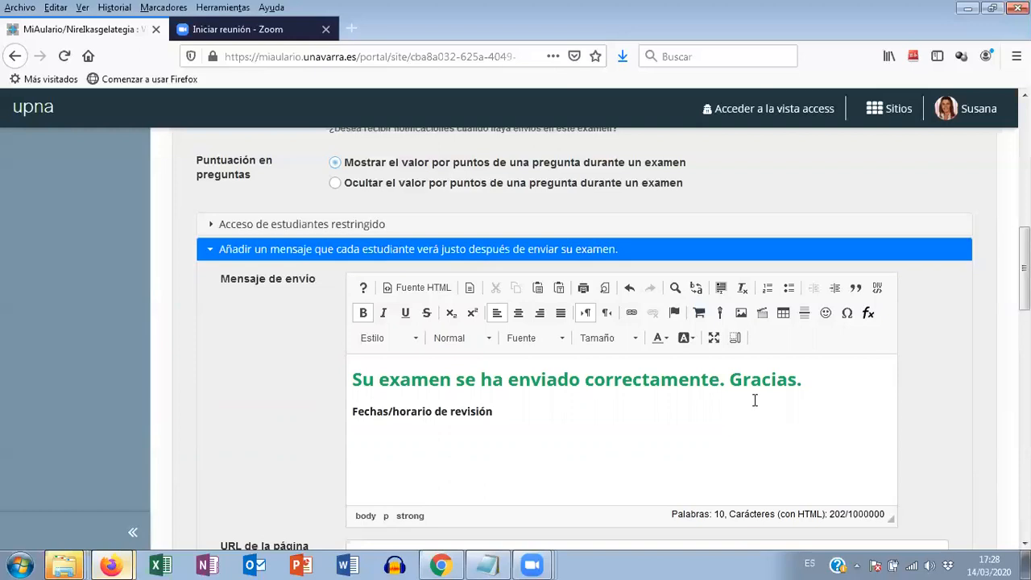
- Expand the time limit and due date exceptions section and look at the participants available for a user exception
scroll(707, 405, "down", 3)
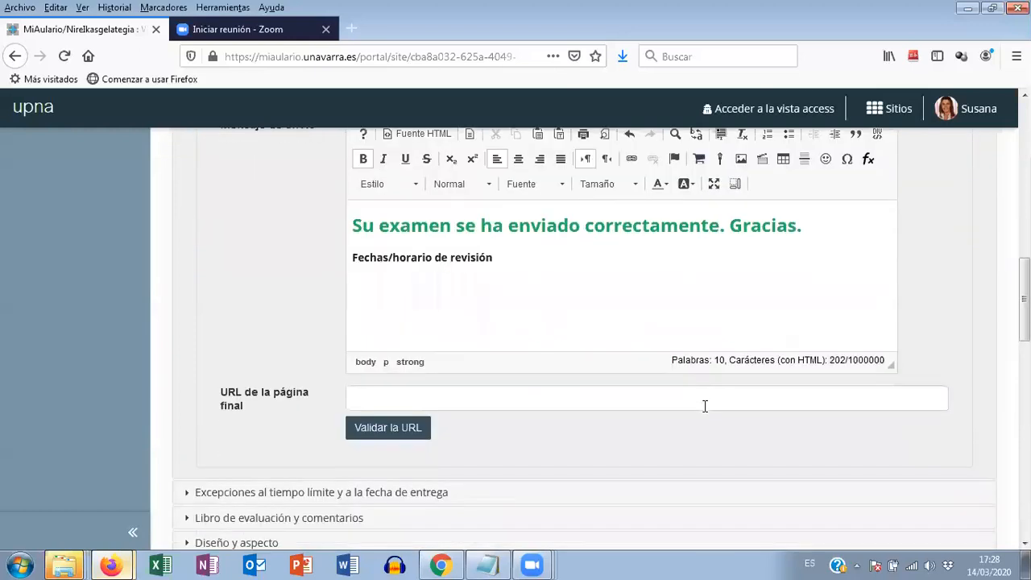
scroll(697, 415, "up", 3)
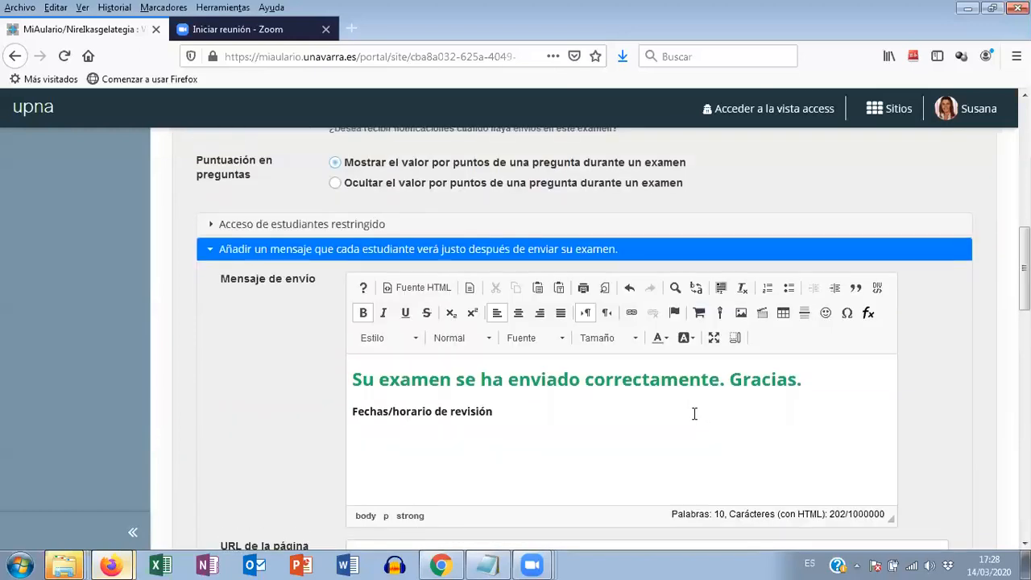
scroll(693, 419, "down", 1)
scroll(686, 421, "down", 2)
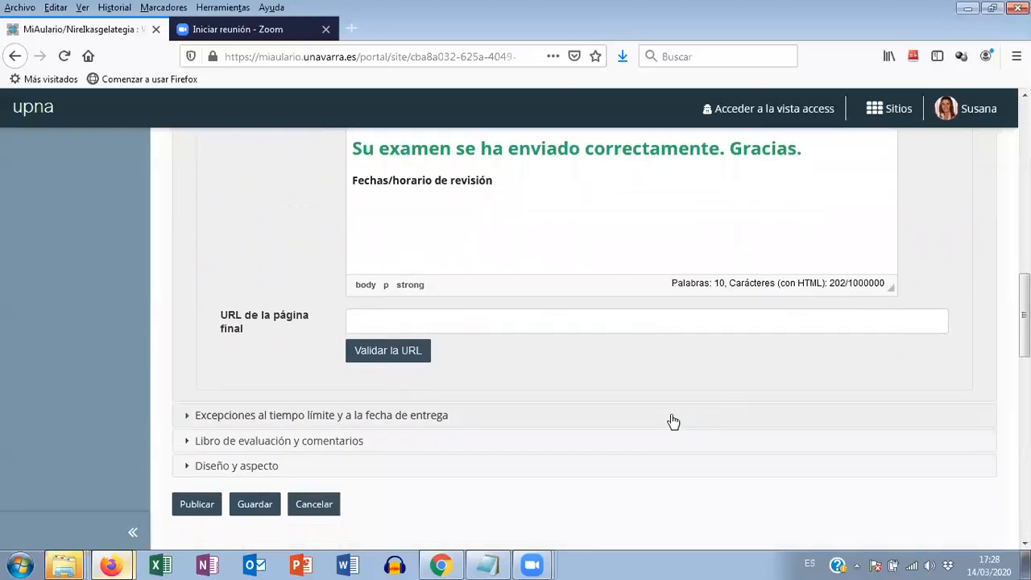
left_click(331, 416)
scroll(645, 422, "down", 5)
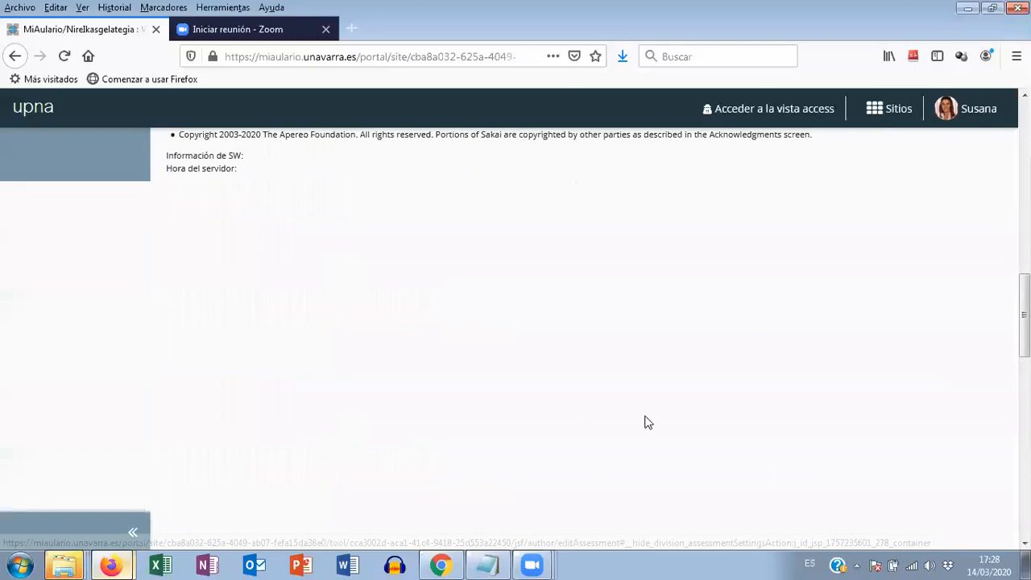
scroll(637, 429, "up", 5)
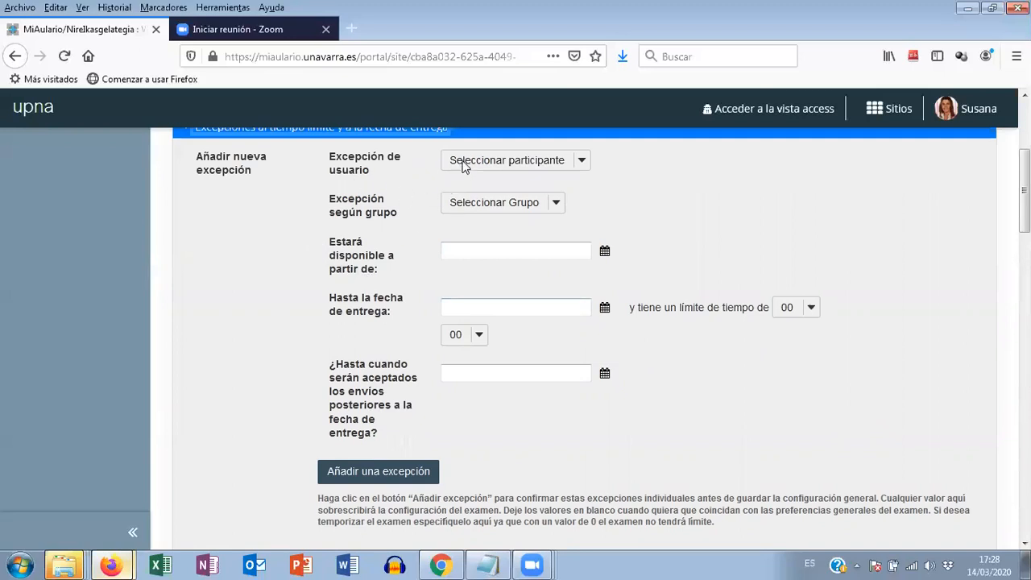
left_click(504, 162)
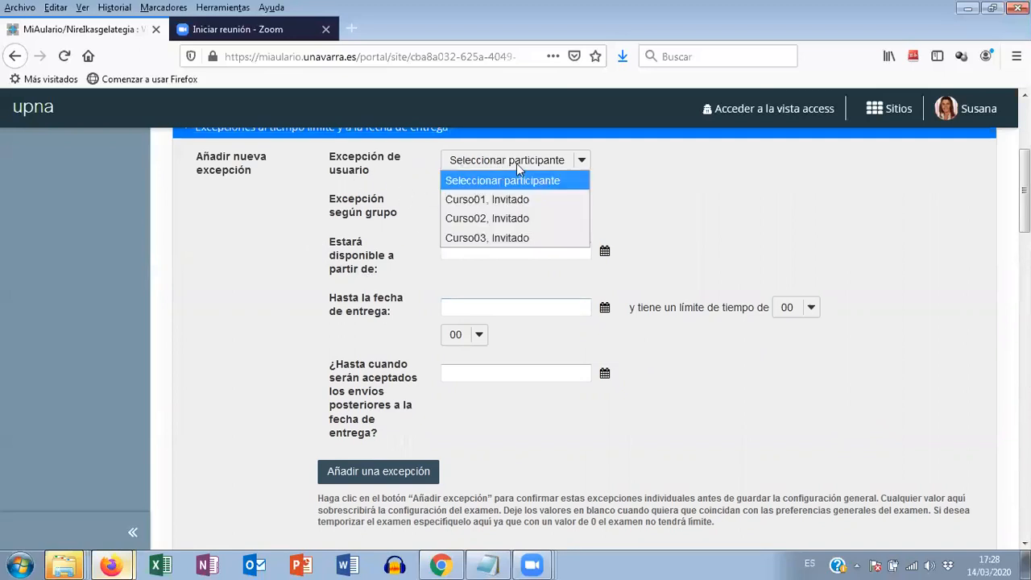
left_click(674, 201)
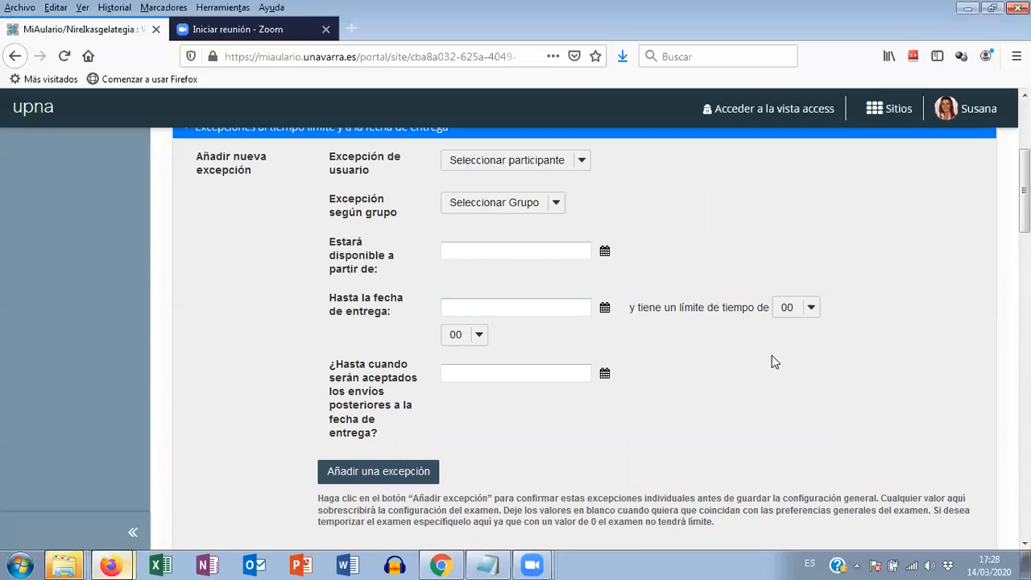
- Expand the Libro de evaluación y comentarios section and review its stored score, anonymous grading and comment options
scroll(772, 356, "down", 3)
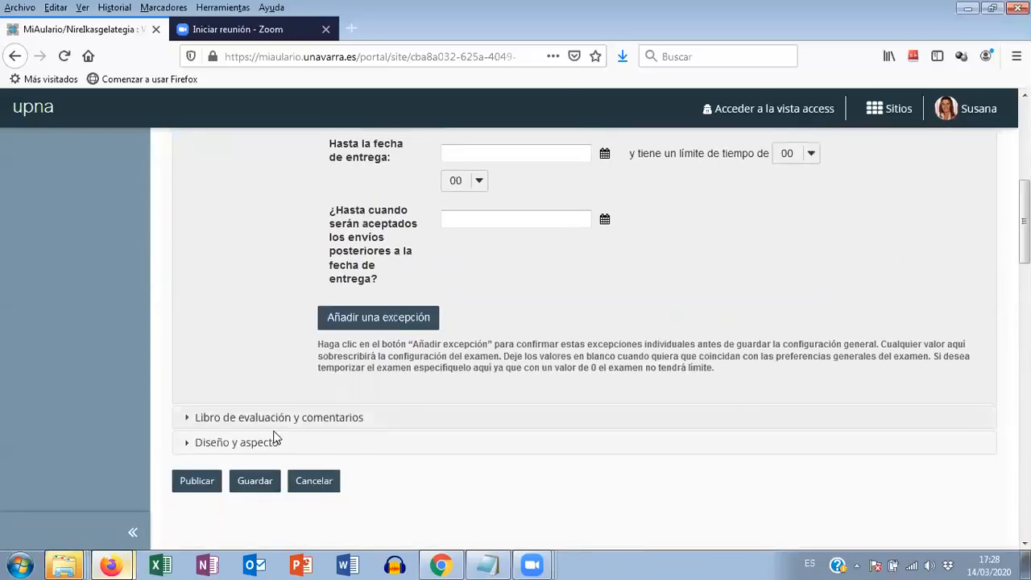
left_click(275, 419)
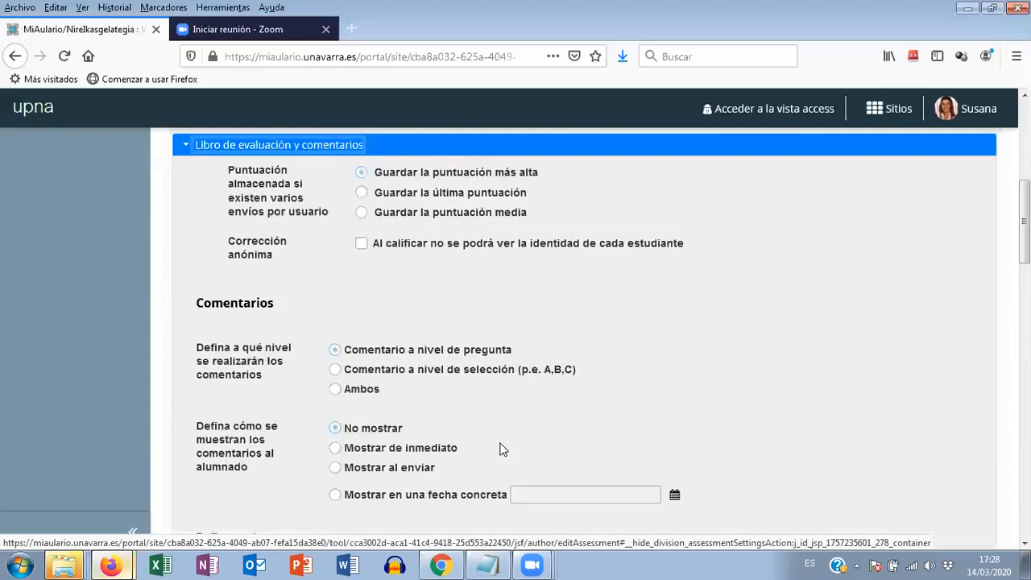
scroll(767, 456, "down", 3)
scroll(753, 446, "up", 4)
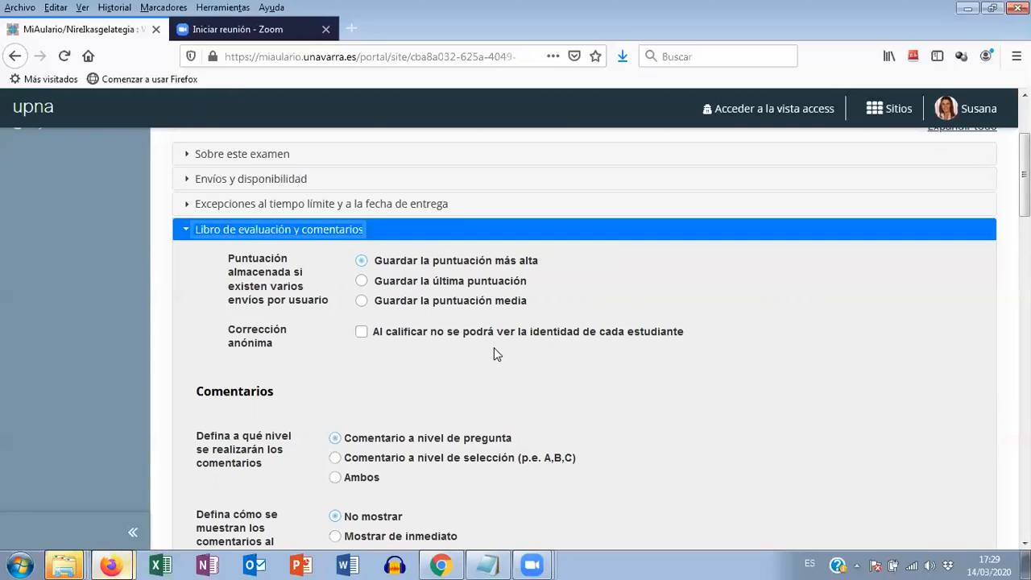
- Set the comments to be shown to students on submission (Mostrar al enviar) and publish only the exam score, without the questions
scroll(494, 355, "down", 4)
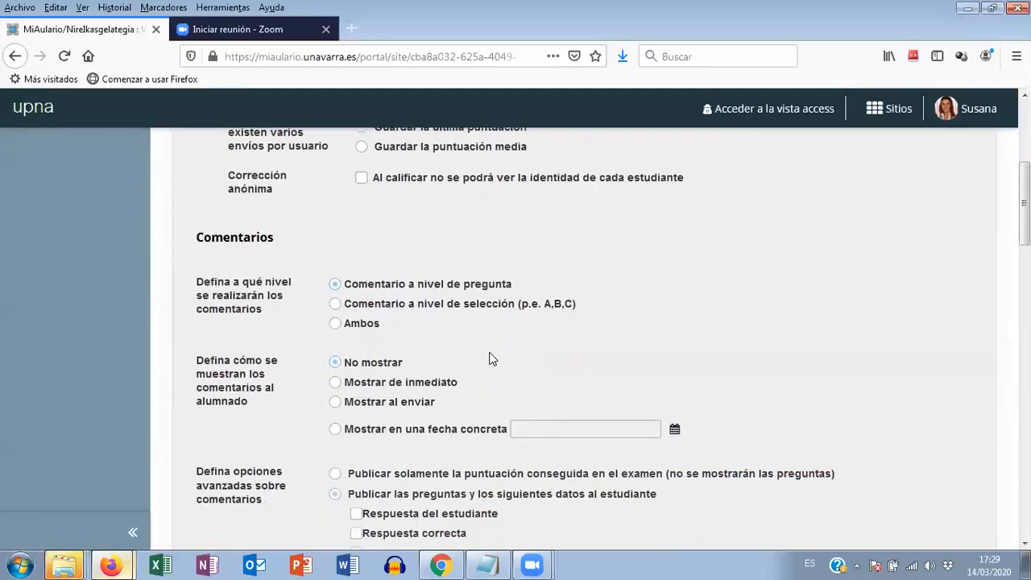
scroll(492, 360, "down", 2)
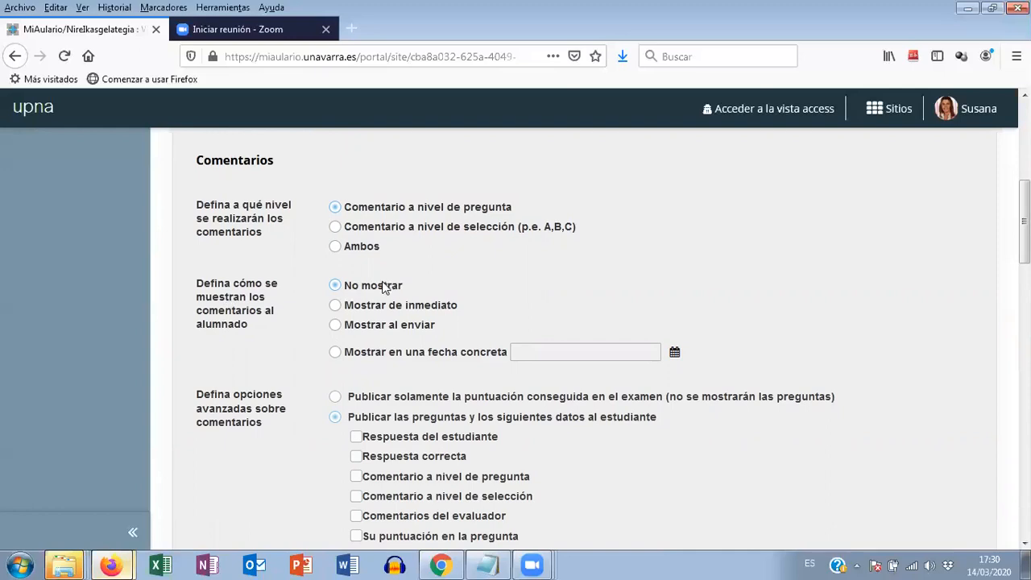
left_click(335, 327)
left_click(335, 352)
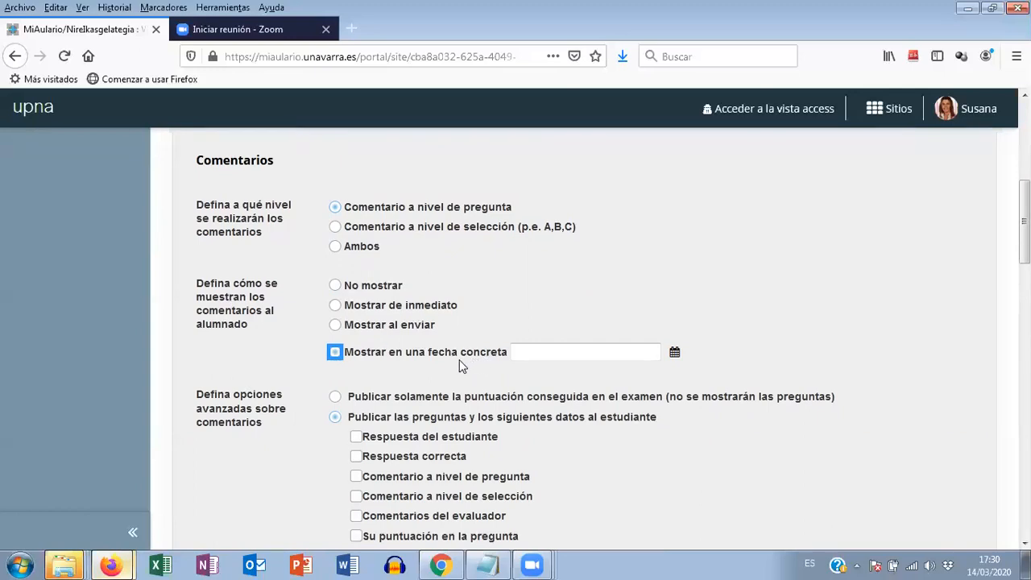
left_click(336, 325)
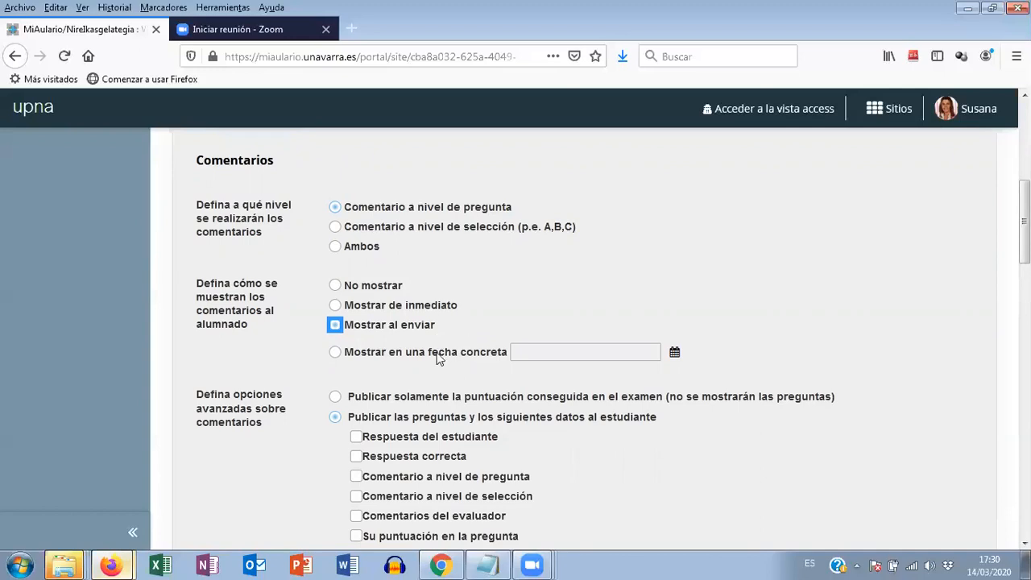
left_click(342, 353)
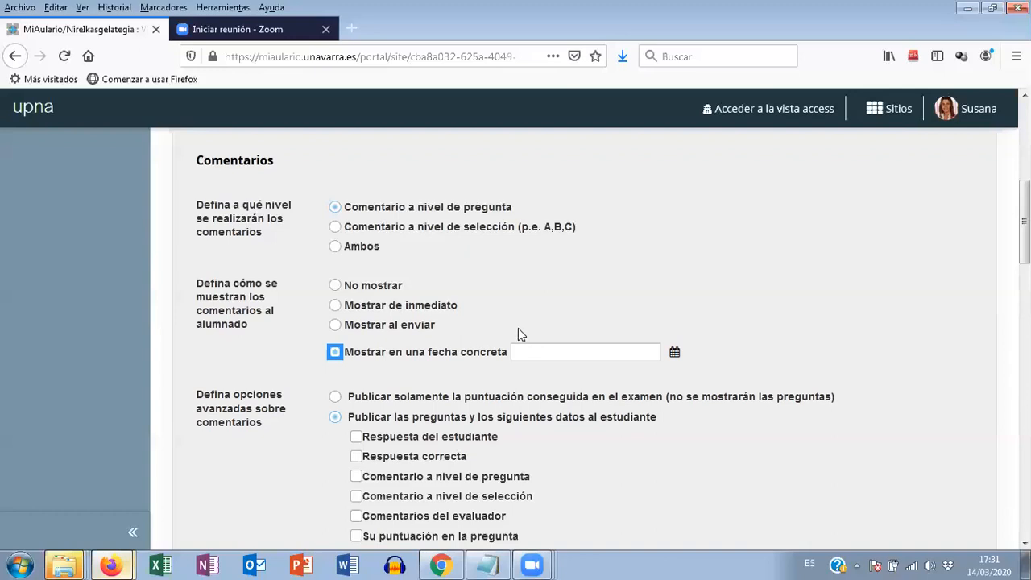
left_click(336, 326)
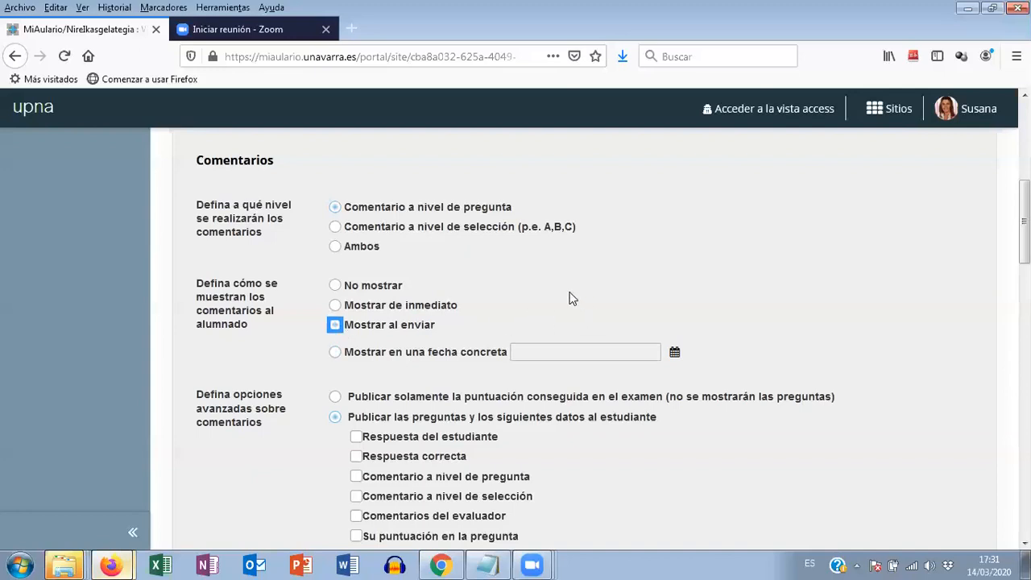
scroll(359, 347, "down", 2)
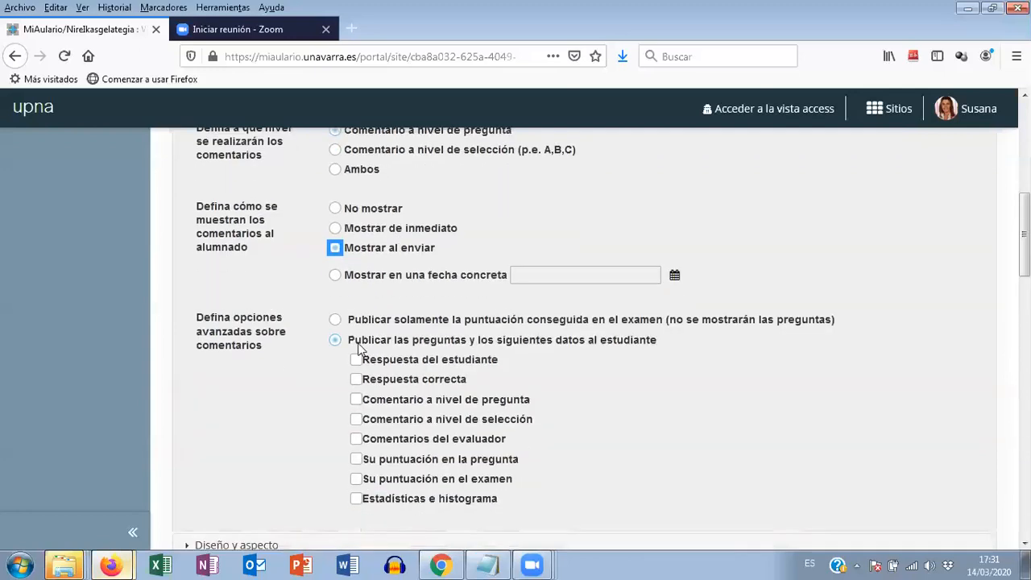
left_click(335, 320)
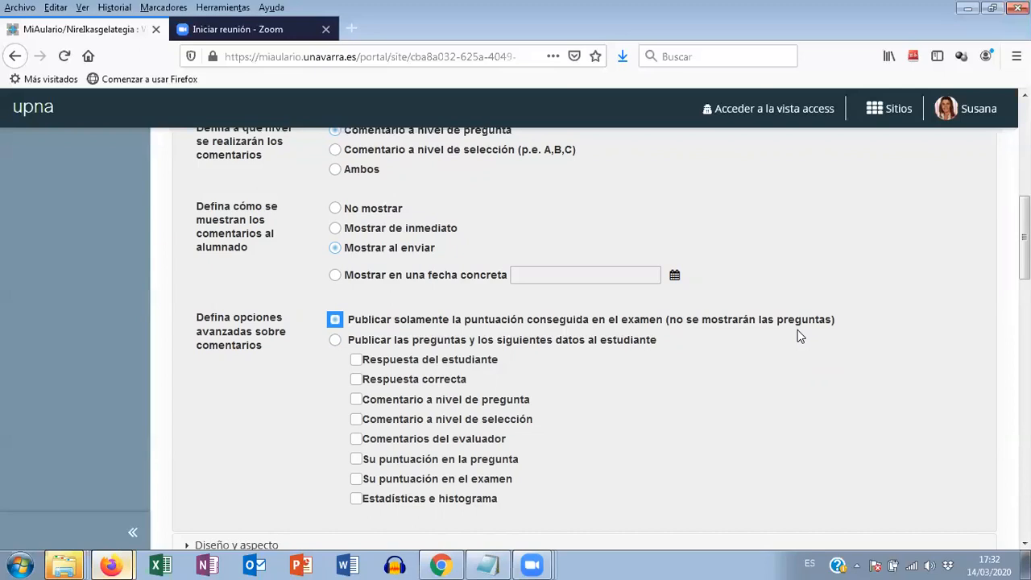
- In the Diseño y aspecto section, choose random access navigation with each question on a separate web page
scroll(801, 337, "down", 2)
scroll(801, 337, "down", 2)
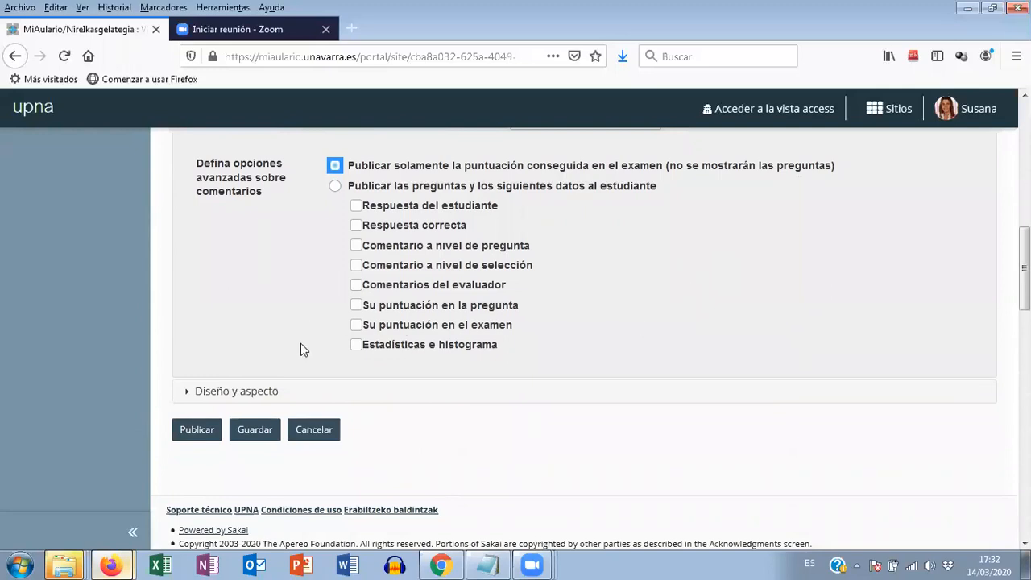
left_click(229, 393)
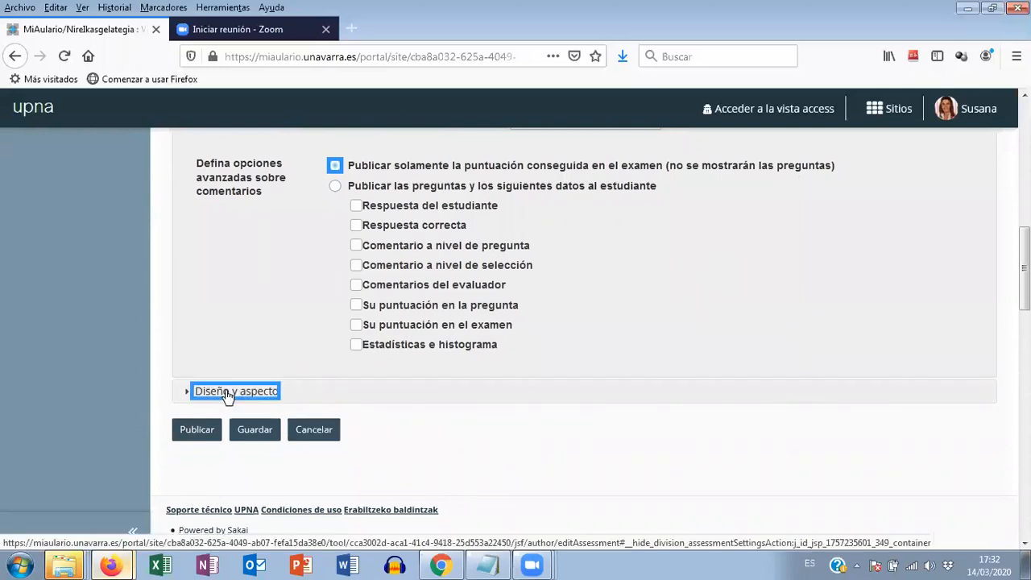
scroll(757, 379, "up", 3)
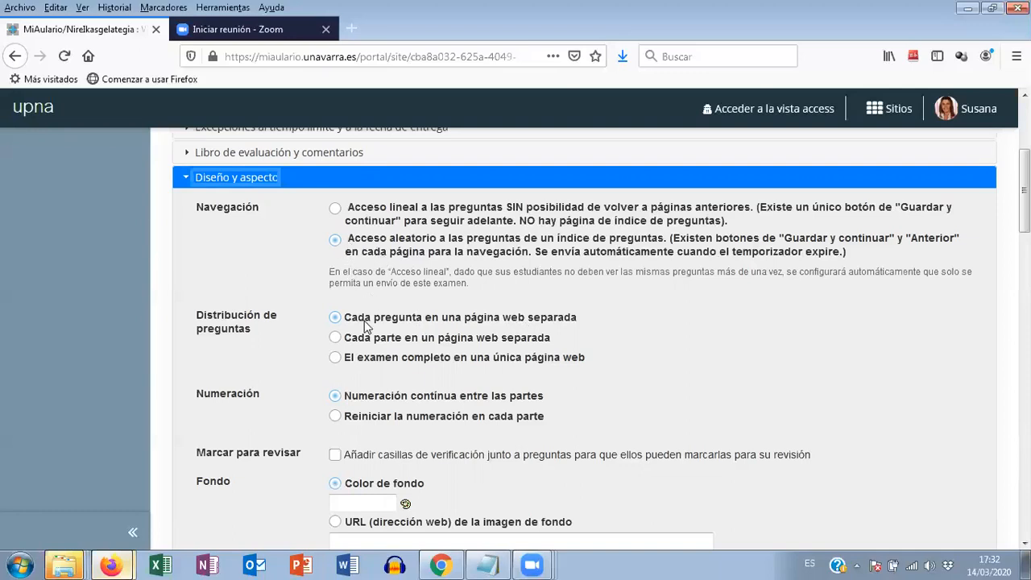
left_click(336, 358)
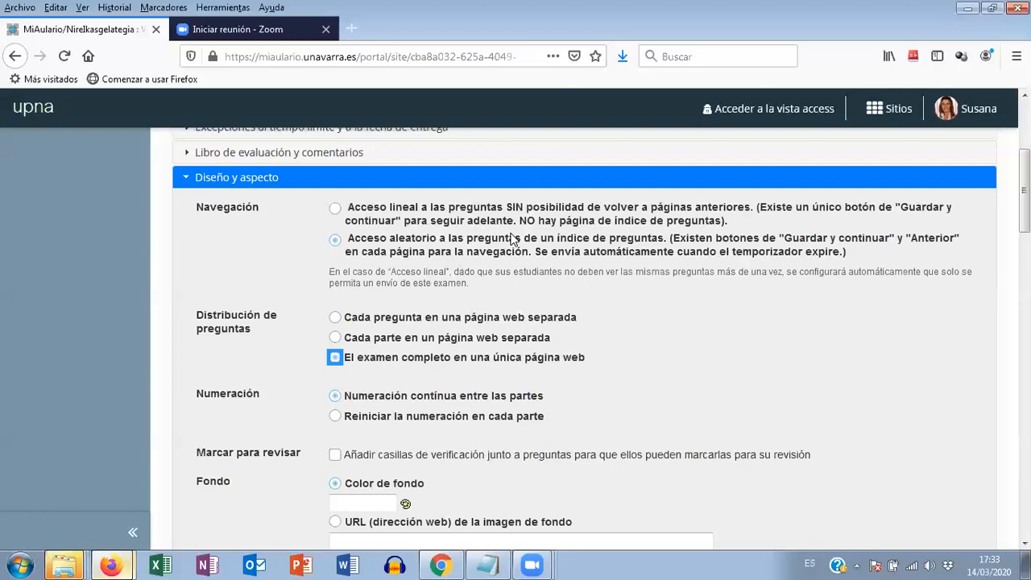
left_click(335, 319)
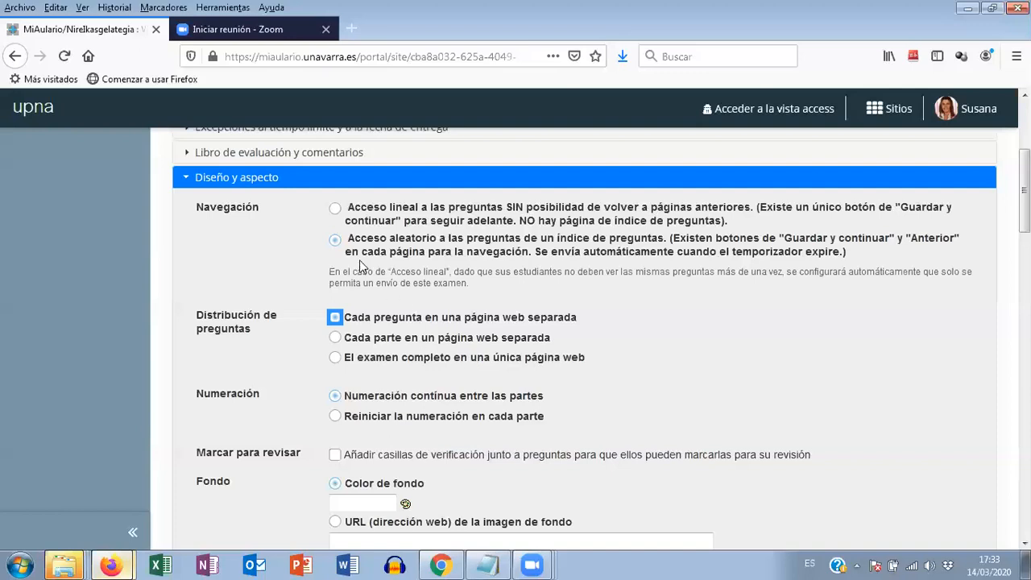
left_click(334, 208)
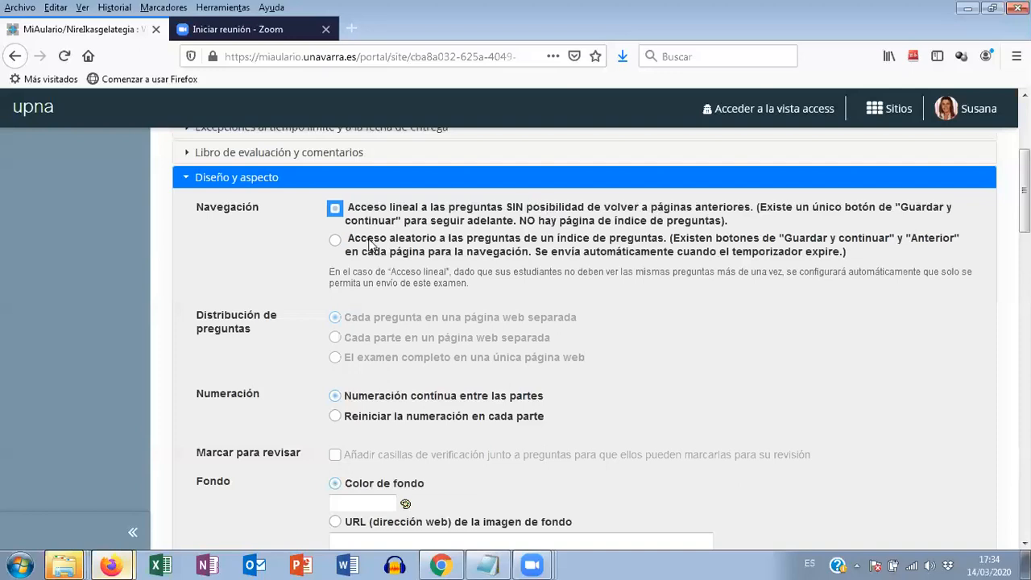
left_click(337, 243)
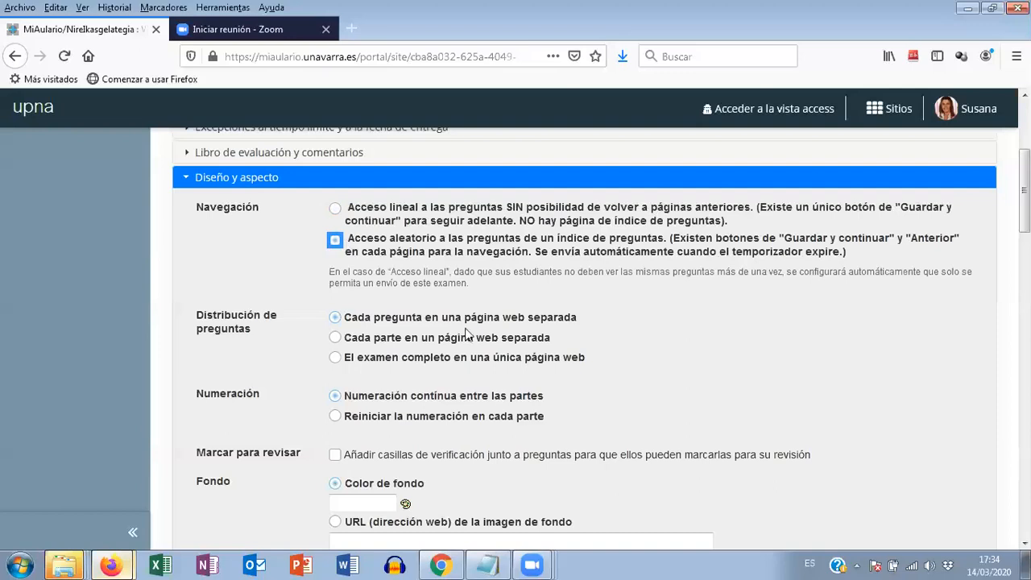
- Enable the mark-for-review checkboxes next to the questions and set the exam's background colour to #FFFF99
scroll(651, 336, "down", 2)
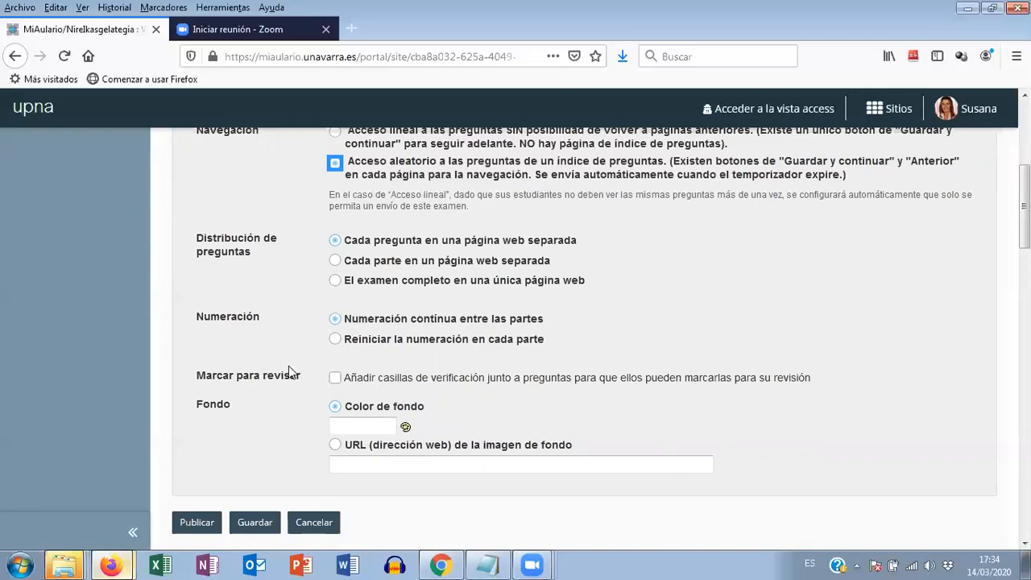
left_click(336, 379)
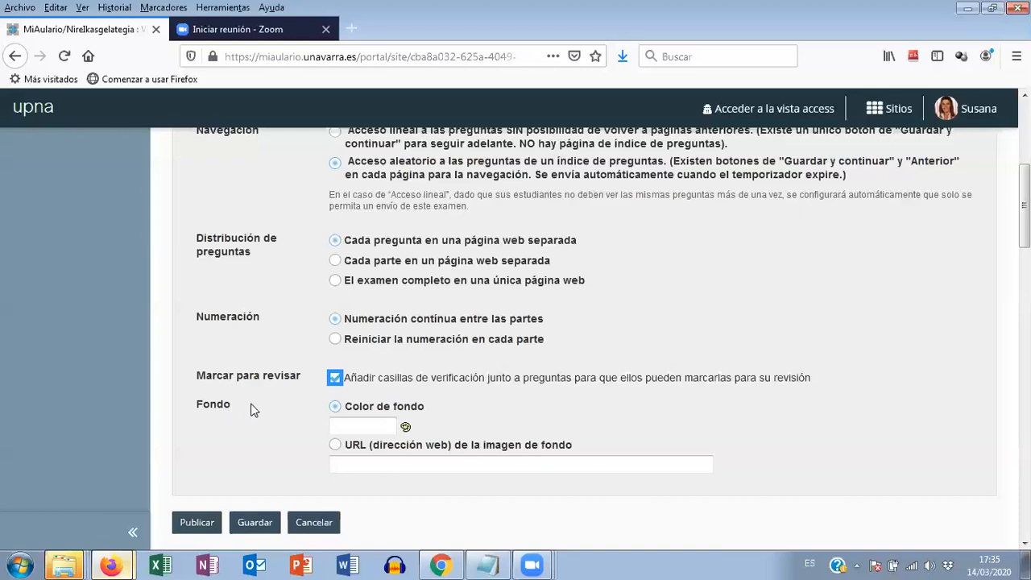
left_click(406, 427)
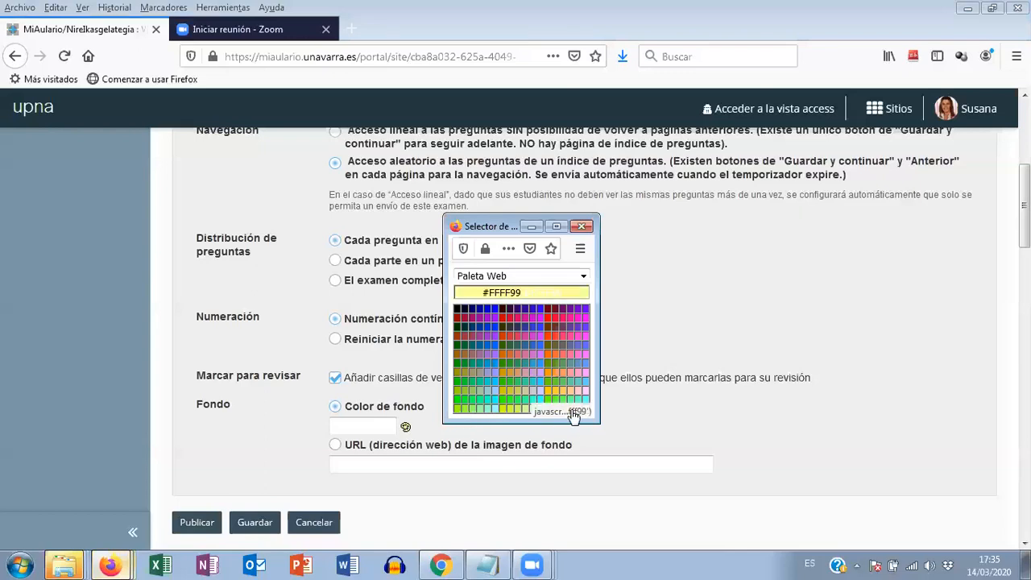
left_click(572, 413)
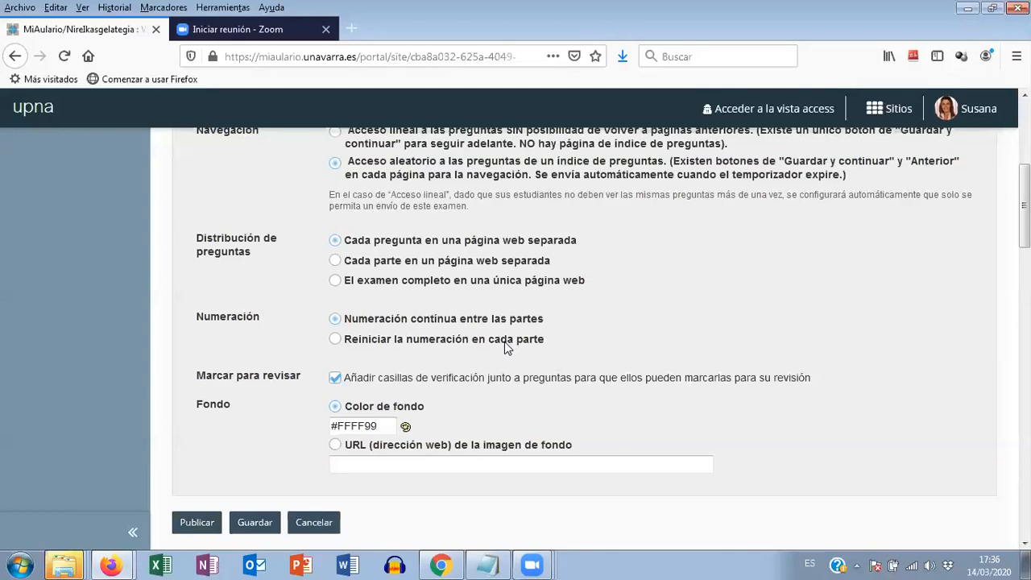
- Save the exam settings without publishing the exam
scroll(505, 341, "up", 3)
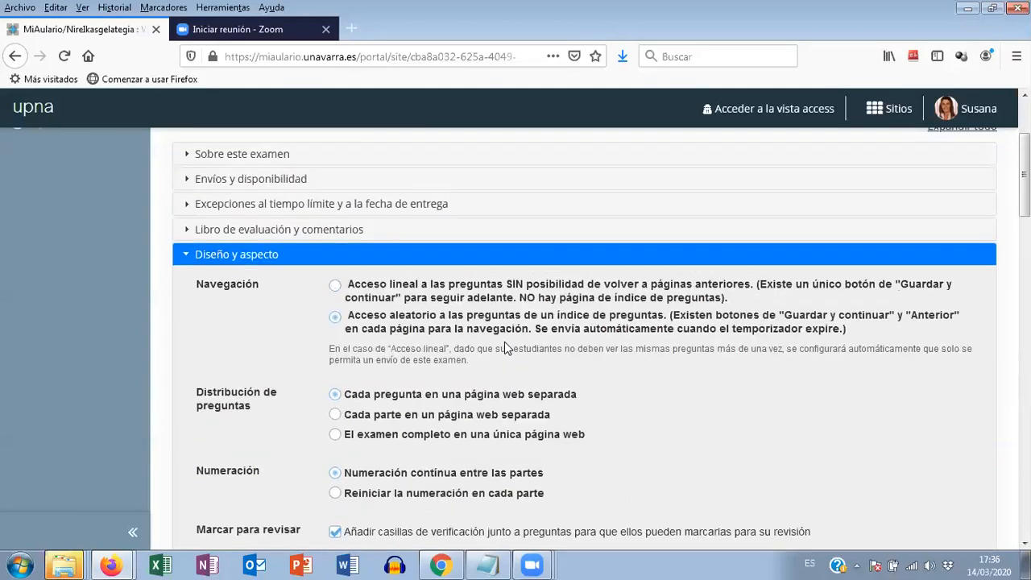
scroll(504, 341, "down", 3)
scroll(505, 349, "down", 3)
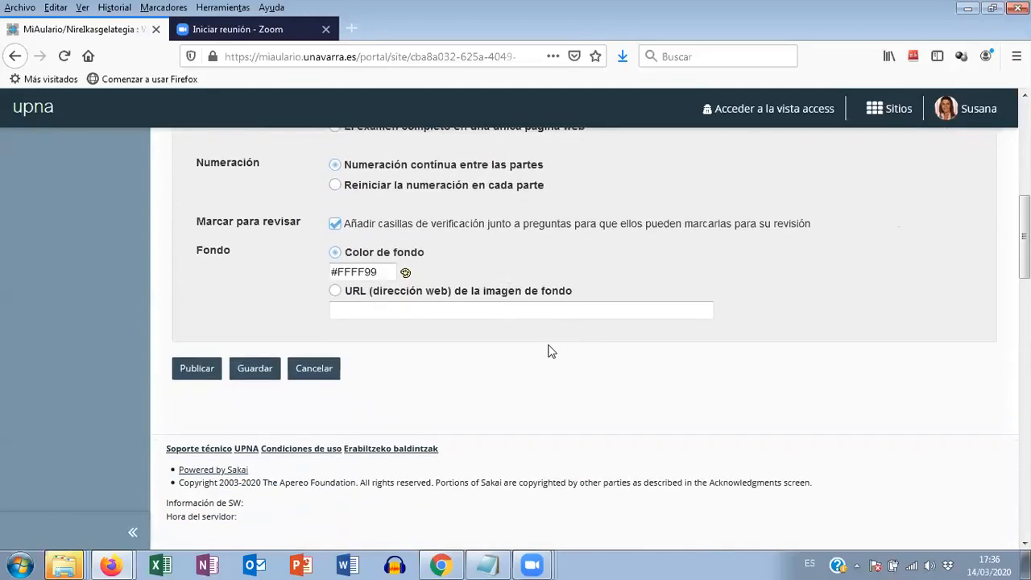
left_click(258, 376)
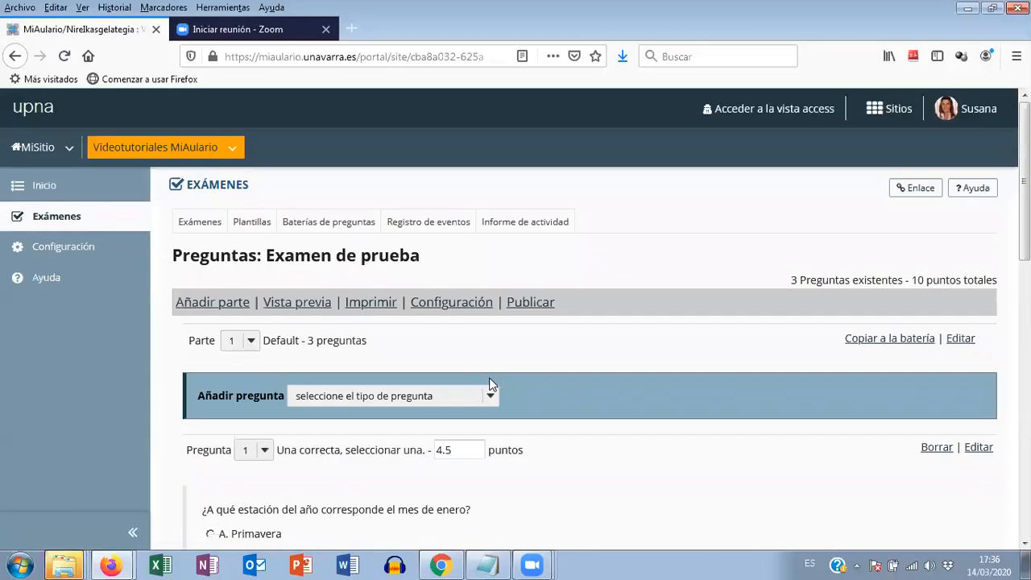
- Switch to the Notepad outline of the exam creation stages and highlight the line "4.- Publicación"
left_click(492, 564)
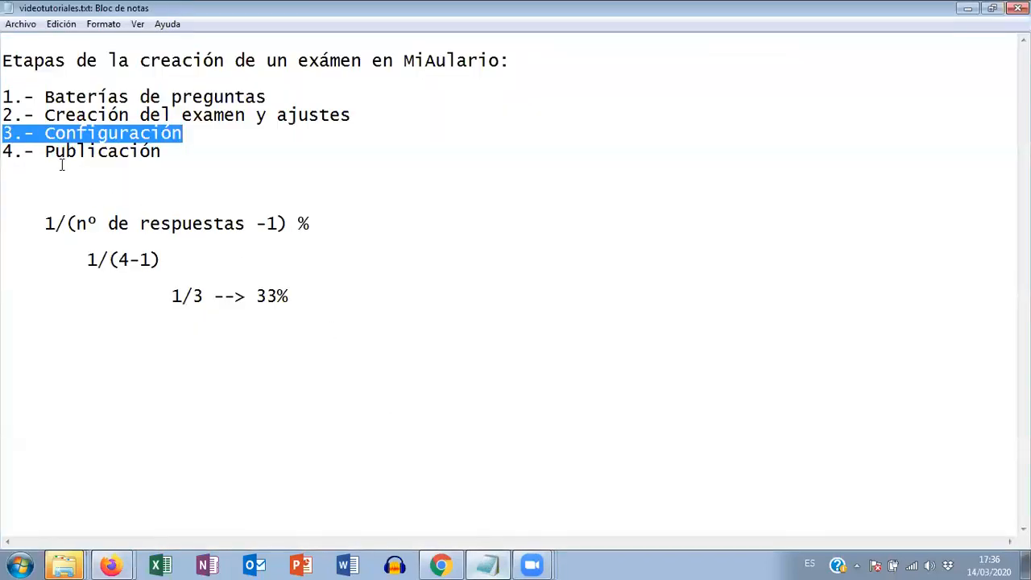
left_click_drag(7, 151, 170, 152)
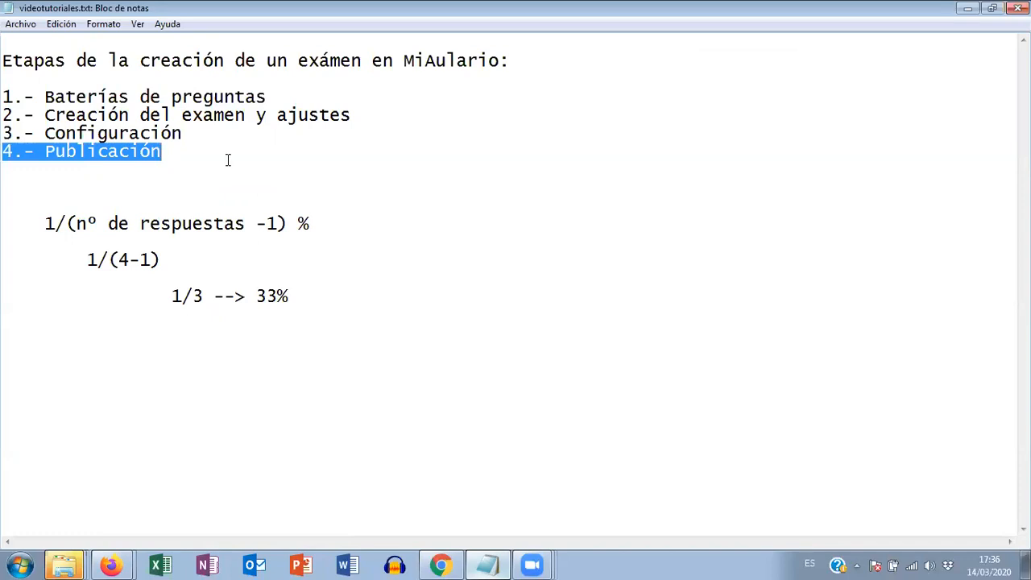
- Close the IP_zenbakiak.html Firefox window and switch back to the MiAulario exam window
left_click(113, 564)
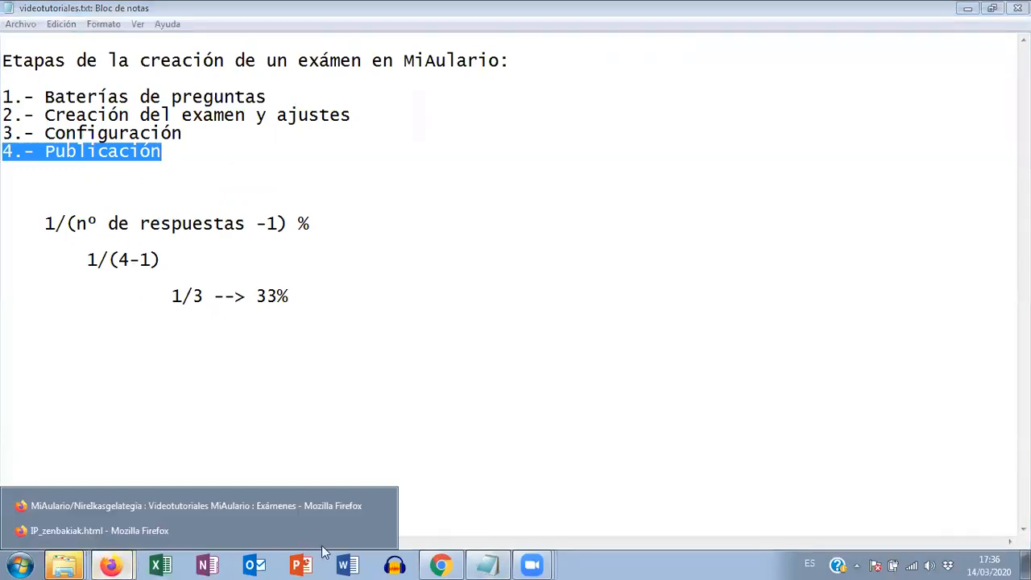
left_click(373, 531)
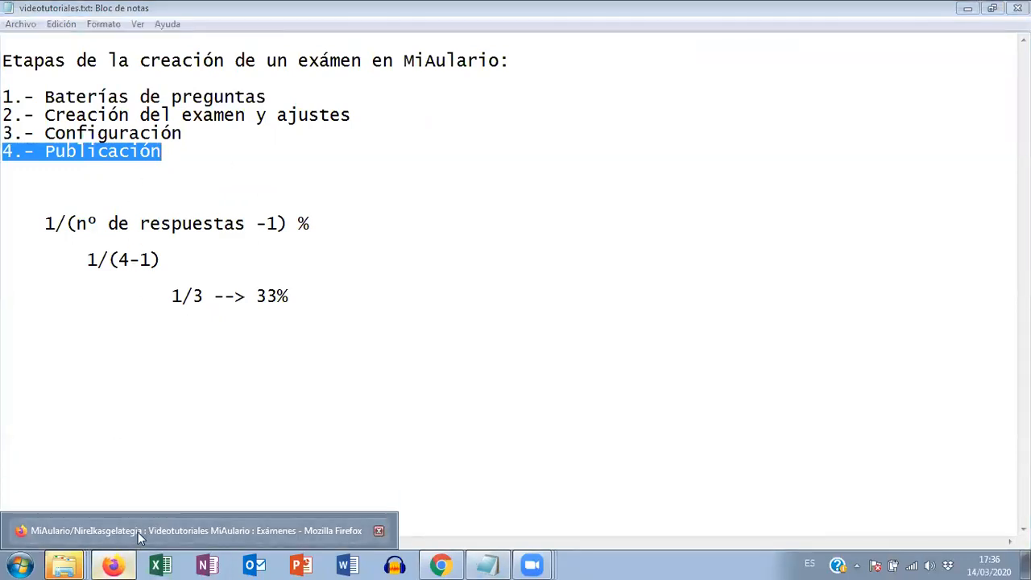
left_click(138, 531)
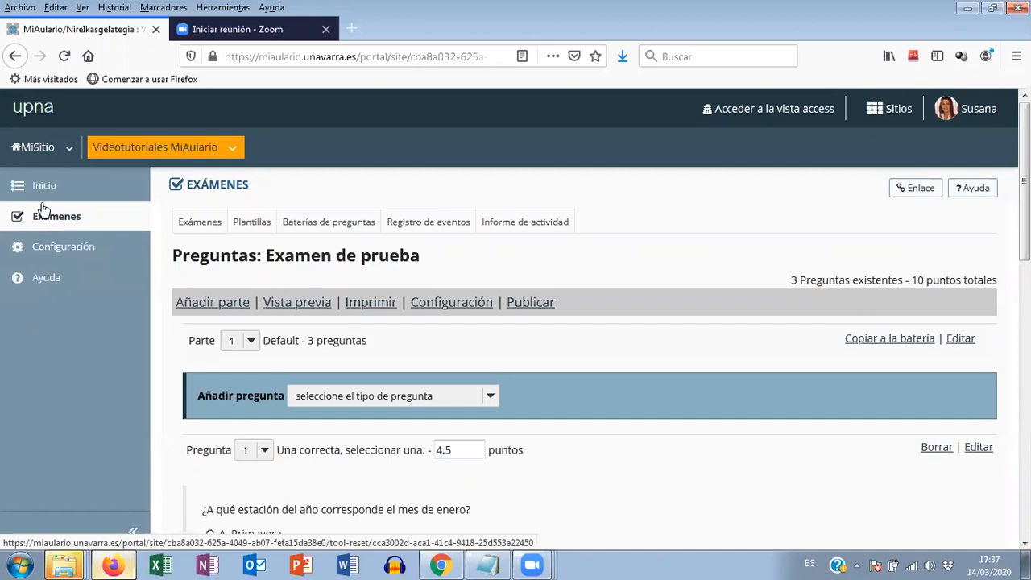
- Add the Recursos tool to the Videotutoriales MiAulario site through its configuration and confirm the change
left_click(66, 253)
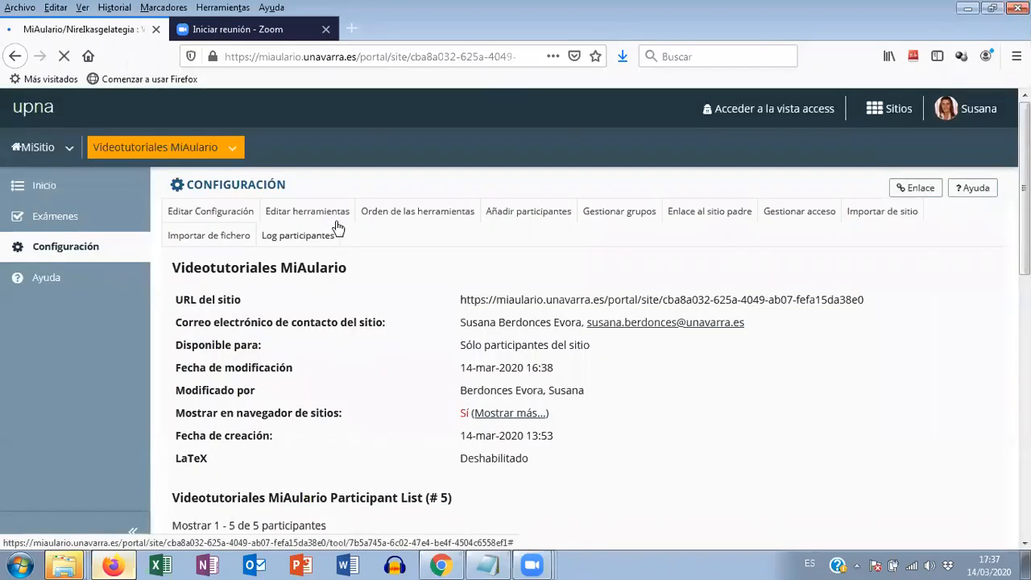
left_click(338, 213)
scroll(326, 238, "down", 3)
scroll(322, 250, "down", 15)
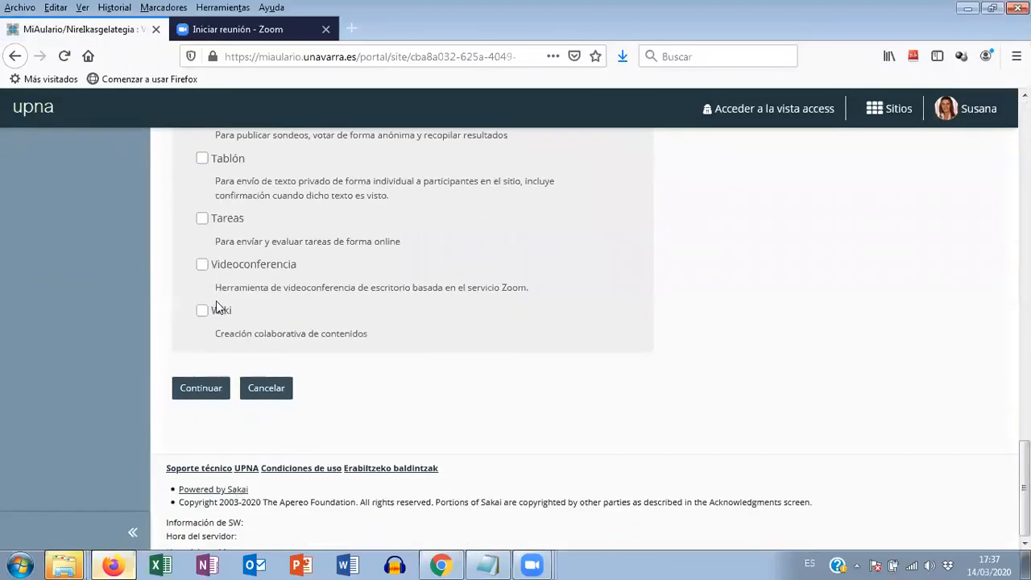
scroll(213, 303, "up", 10)
left_click(202, 239)
scroll(266, 306, "down", 10)
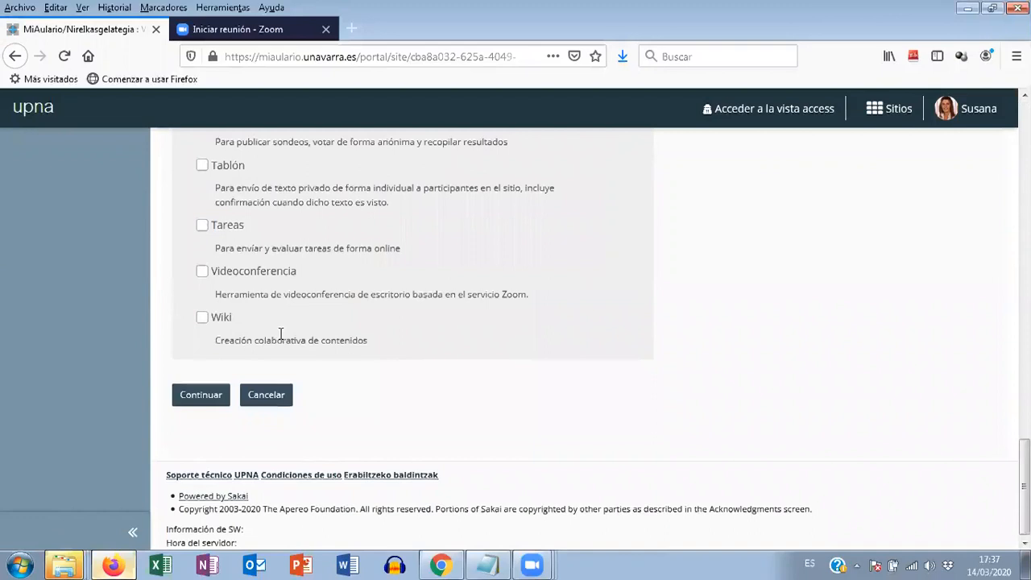
left_click(200, 395)
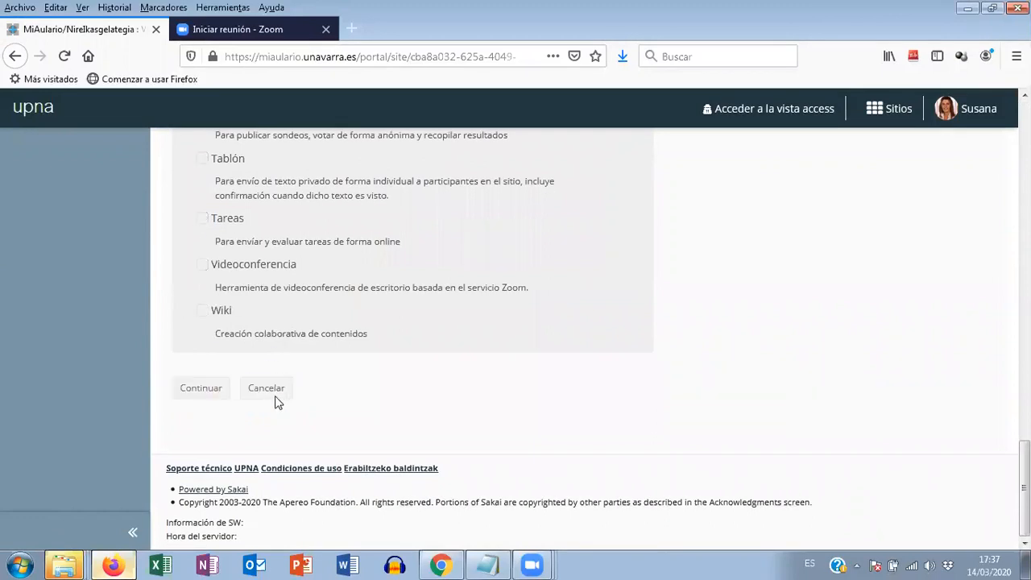
left_click(189, 405)
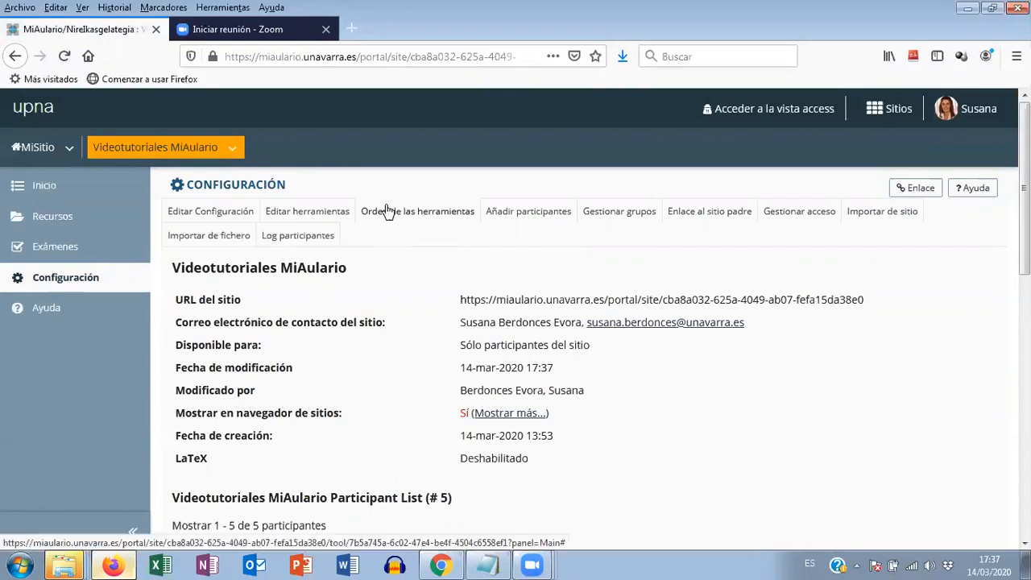
- Make the Recursos tool invisible to students in the site's tool order and save the change
left_click(427, 212)
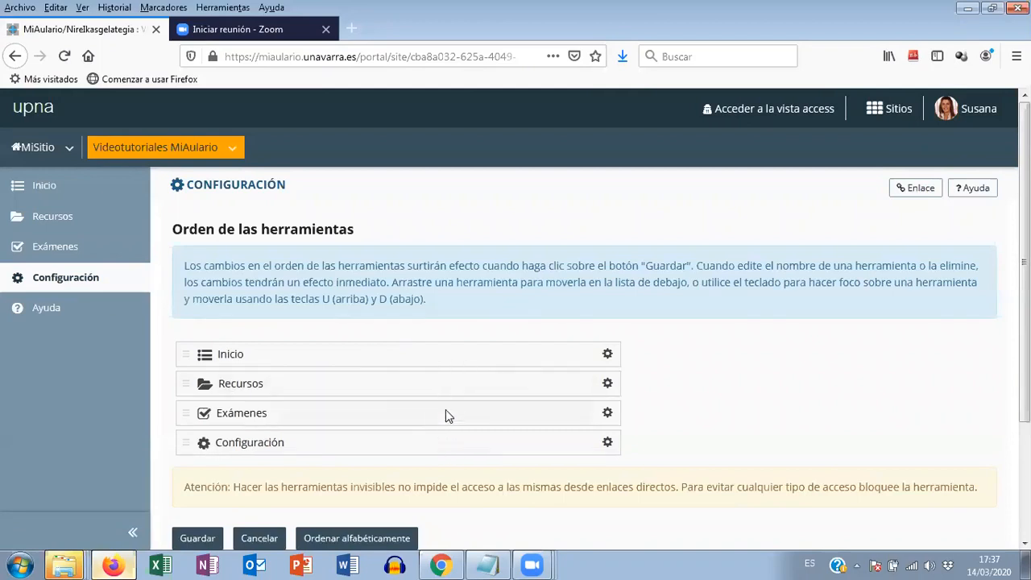
left_click(610, 389)
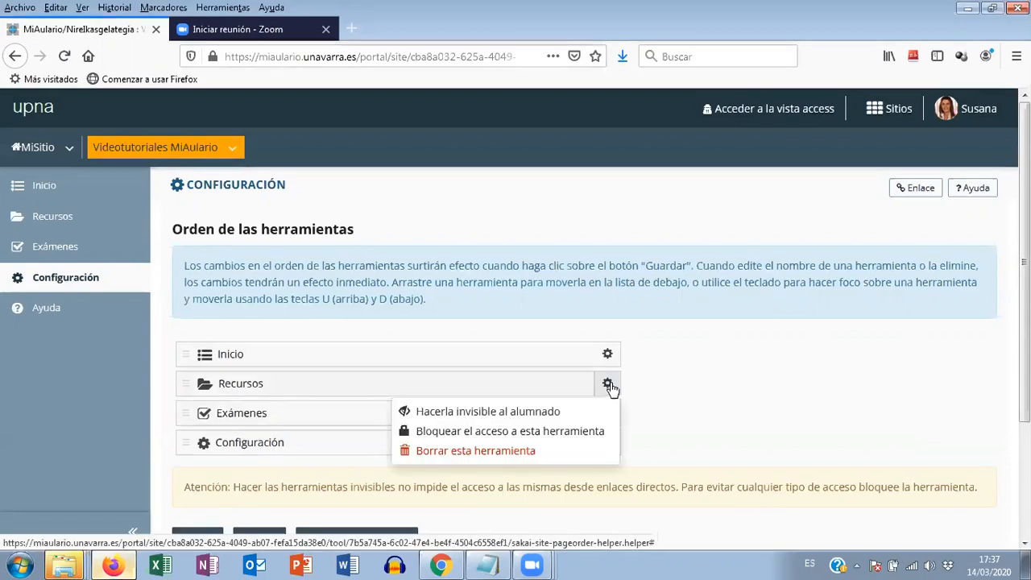
left_click(506, 415)
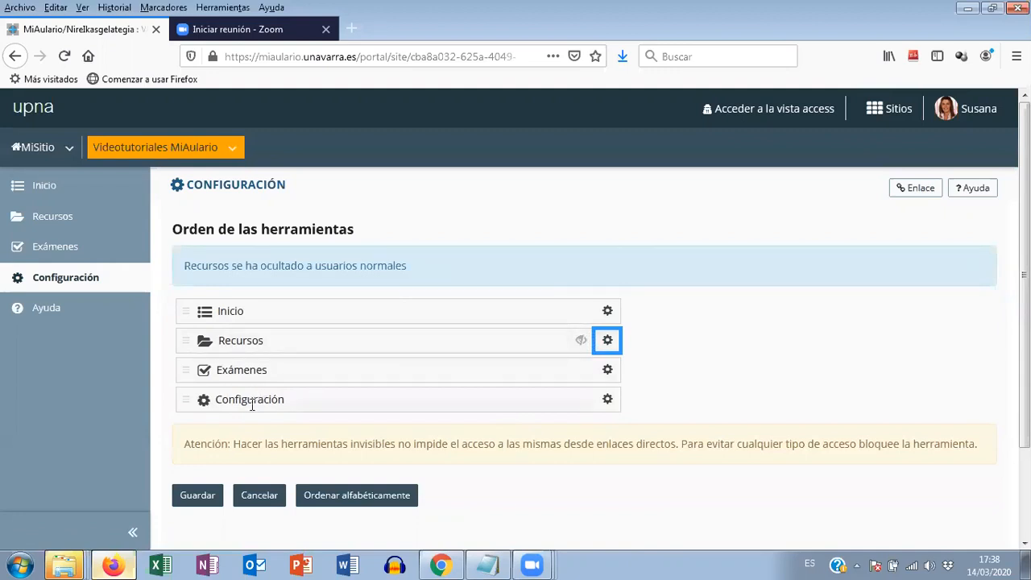
left_click(192, 502)
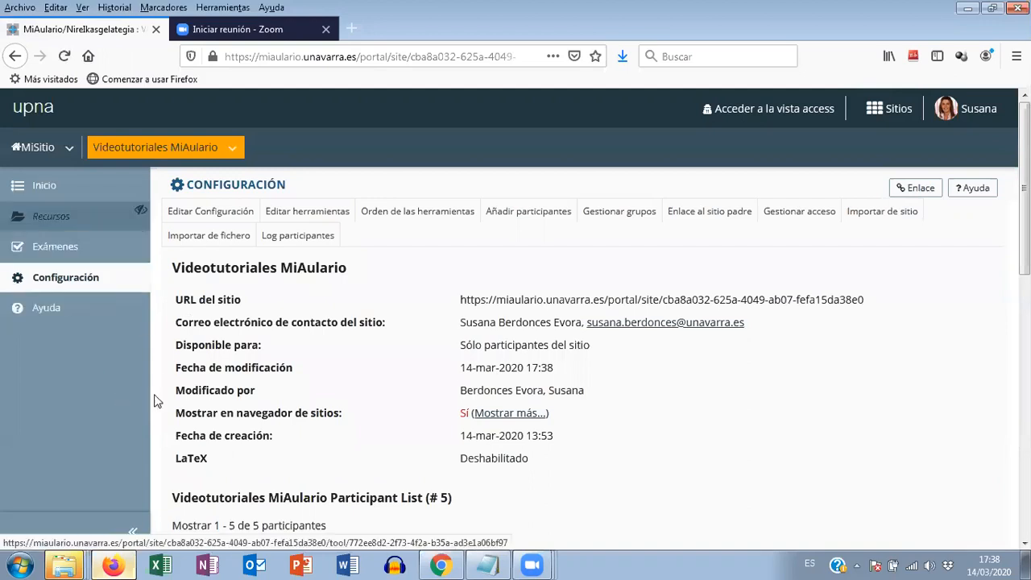
- Open the print version of the draft exam "Examen de prueba" from the Exámenes tool
left_click(141, 212)
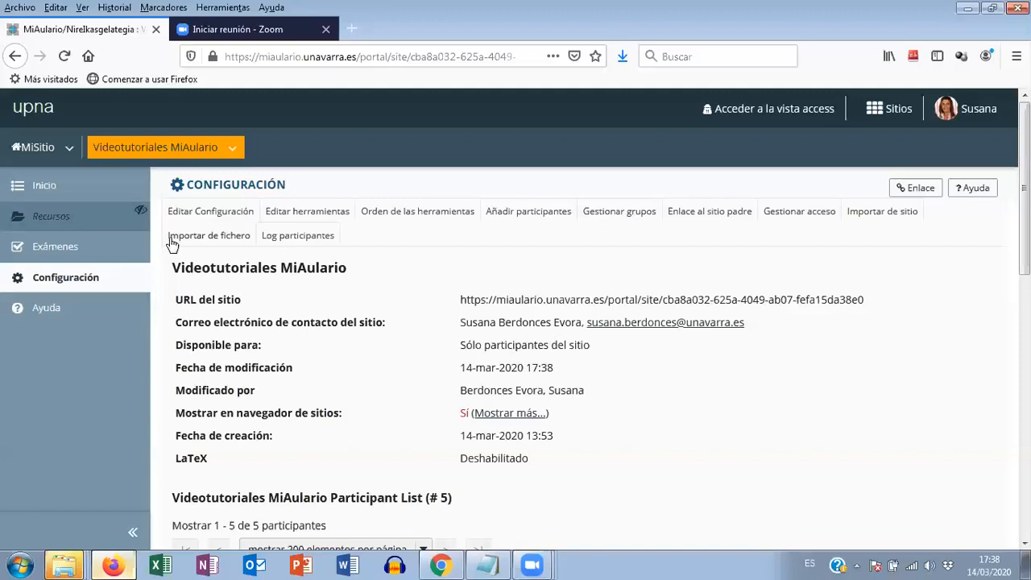
left_click(58, 255)
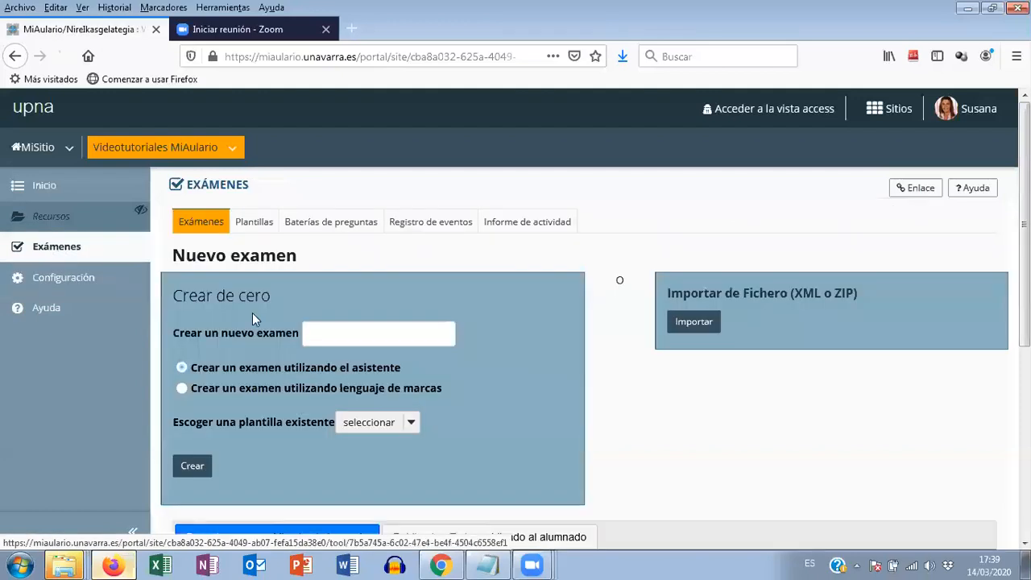
scroll(253, 316, "down", 5)
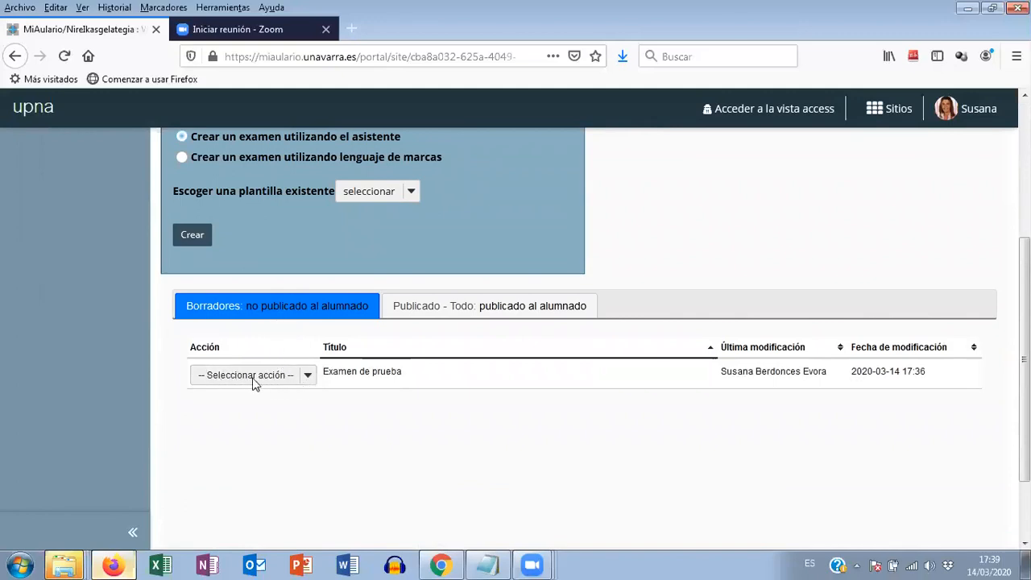
left_click(309, 376)
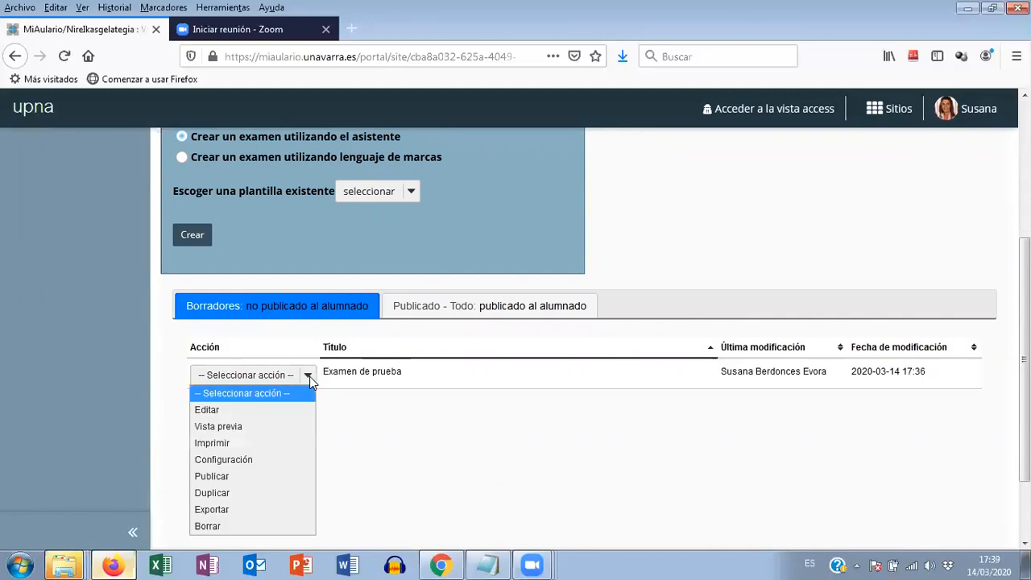
left_click(224, 445)
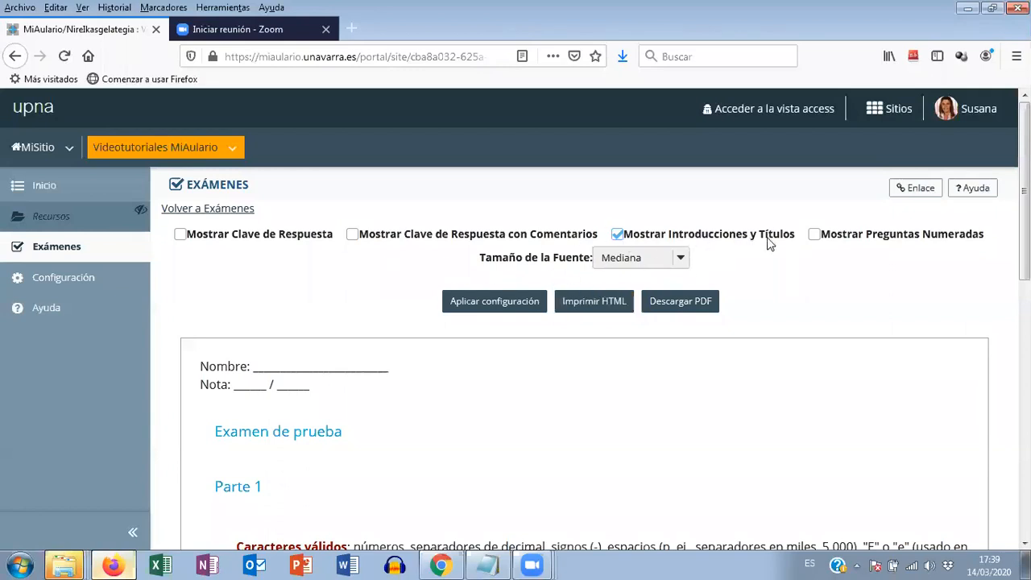
- Enable Mostrar Preguntas Numeradas for the printable exam and set its font size to Pequeña
left_click(815, 235)
left_click(679, 260)
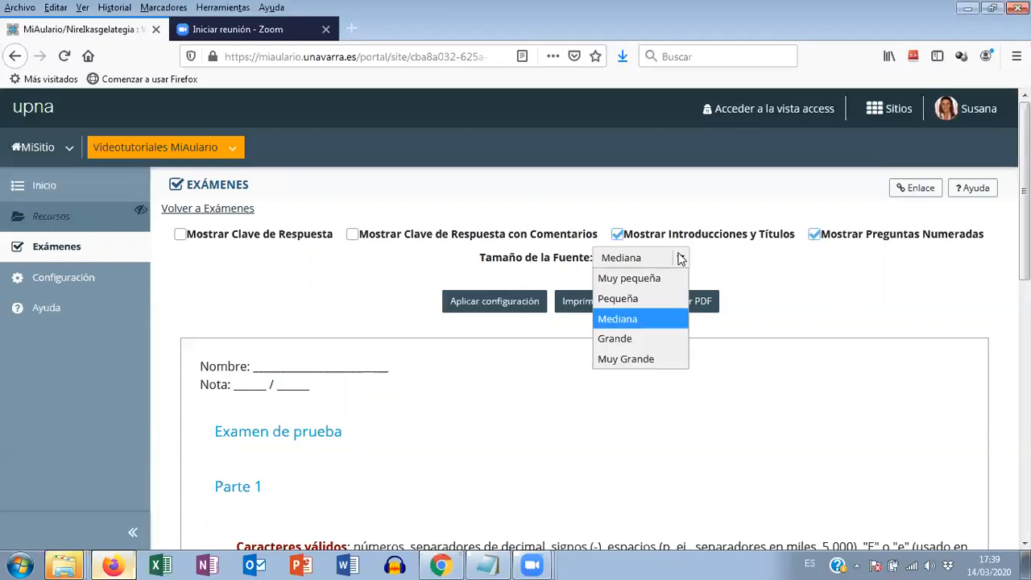
left_click(653, 301)
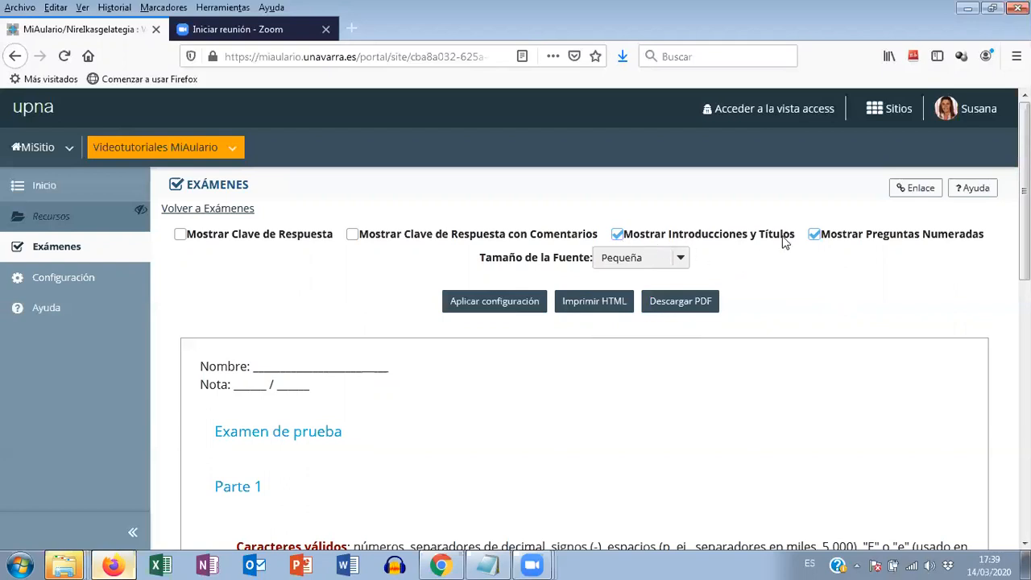
- Download the printable exam as a PDF, opening it with Adobe Acrobat 9.2 in a maximized window
left_click(667, 307)
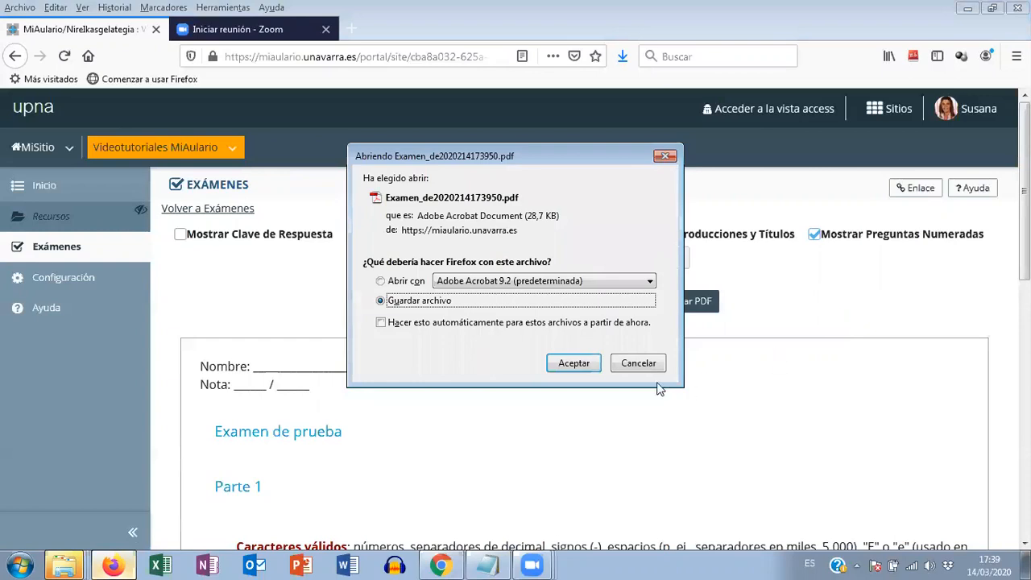
left_click(384, 283)
left_click(564, 364)
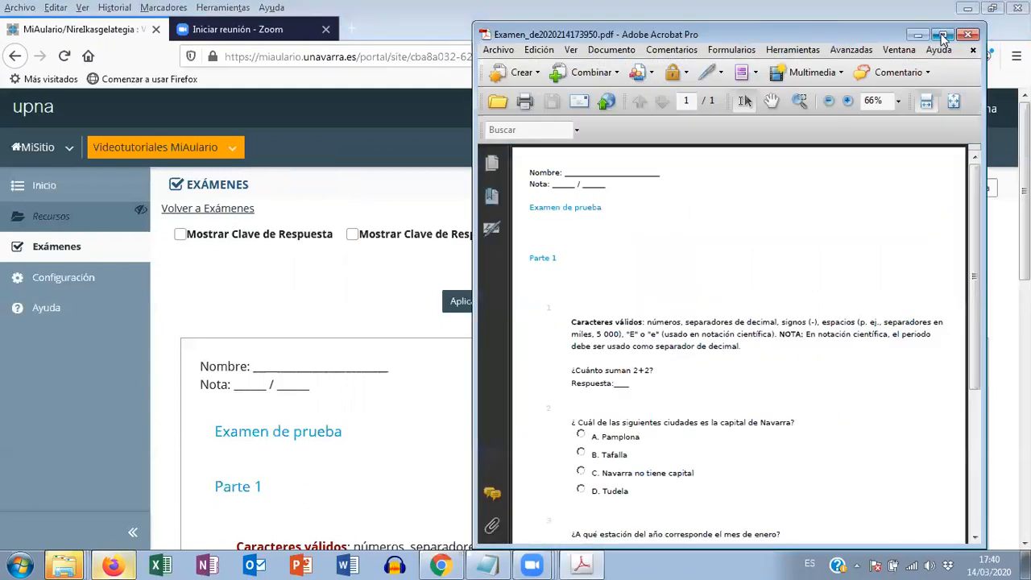
left_click(943, 36)
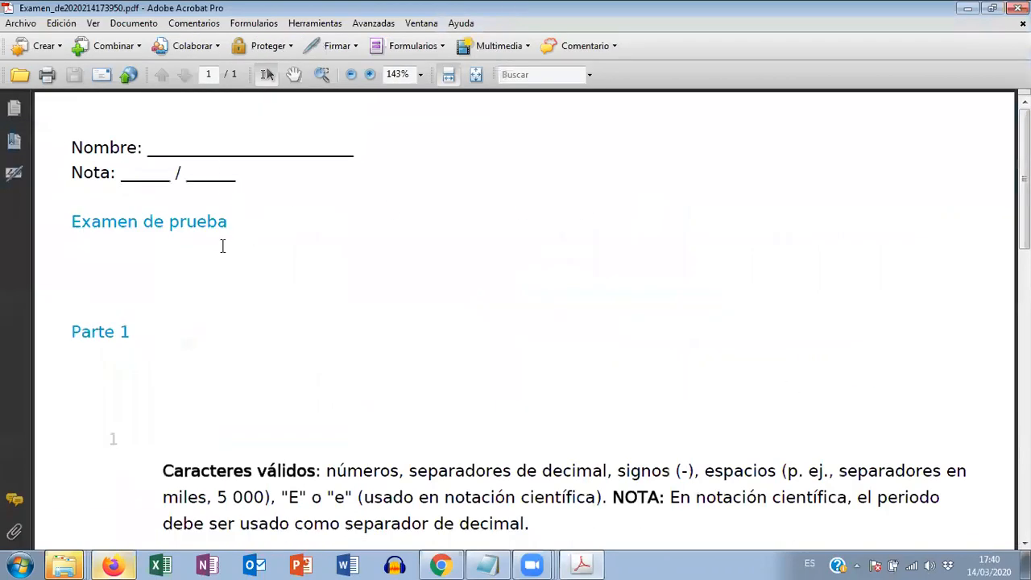
- Review the exam PDF's header, numbered questions and answer options, and return to the MiAulario print page in Firefox
scroll(226, 266, "down", 5)
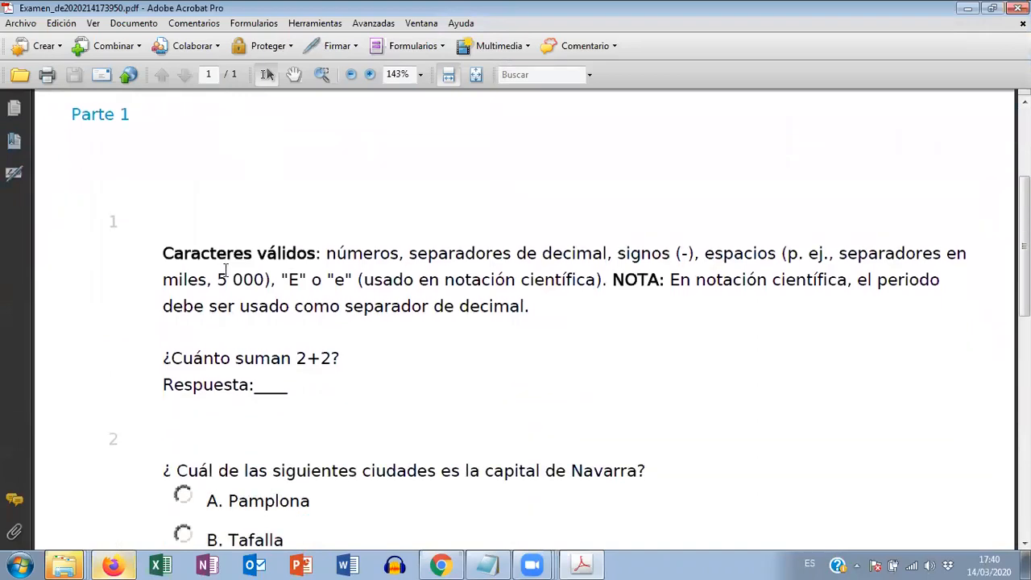
scroll(342, 268, "down", 3)
scroll(360, 276, "down", 10)
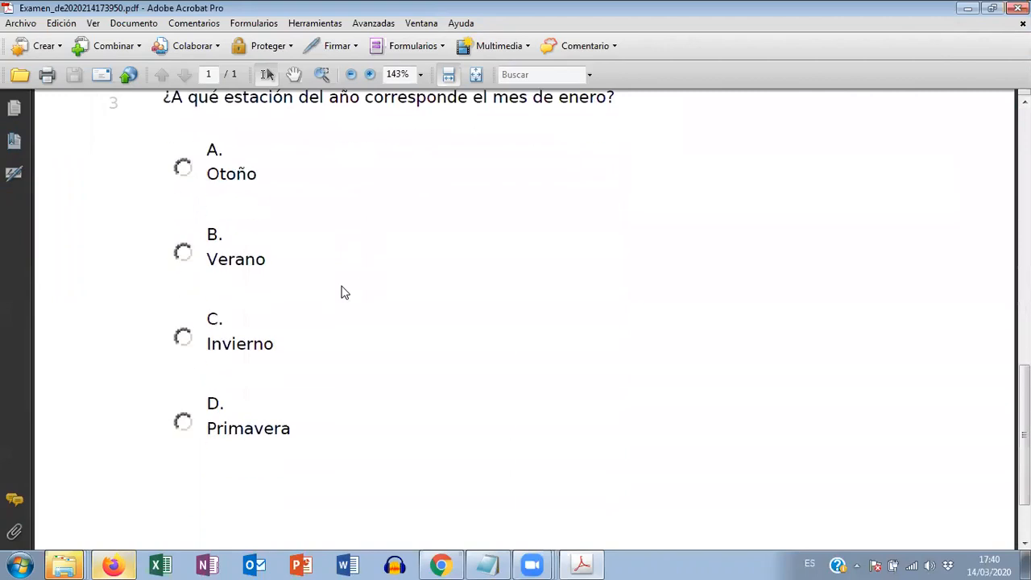
scroll(342, 292, "down", 2)
scroll(344, 302, "up", 7)
scroll(360, 297, "up", 10)
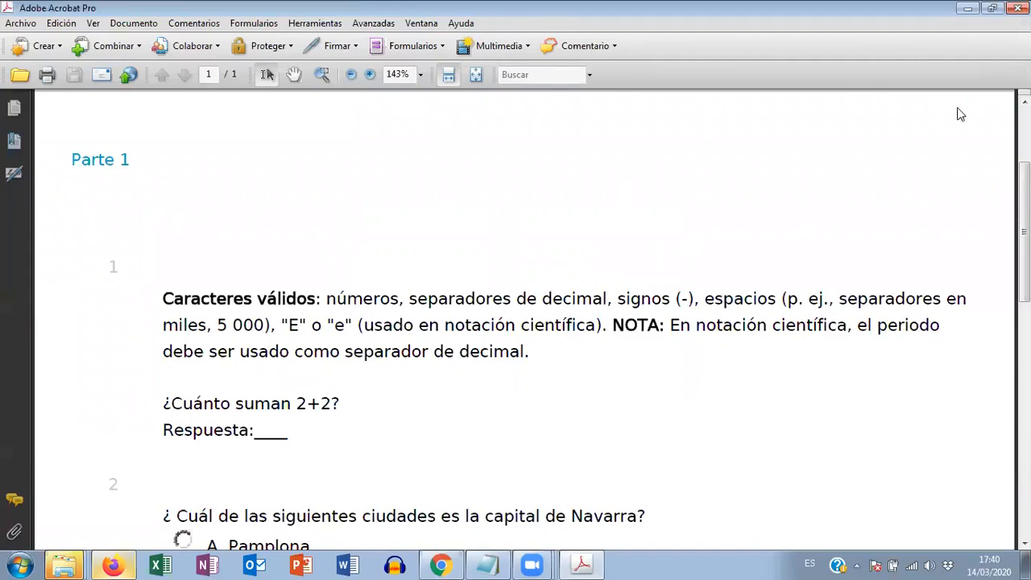
key("alt+Tab")
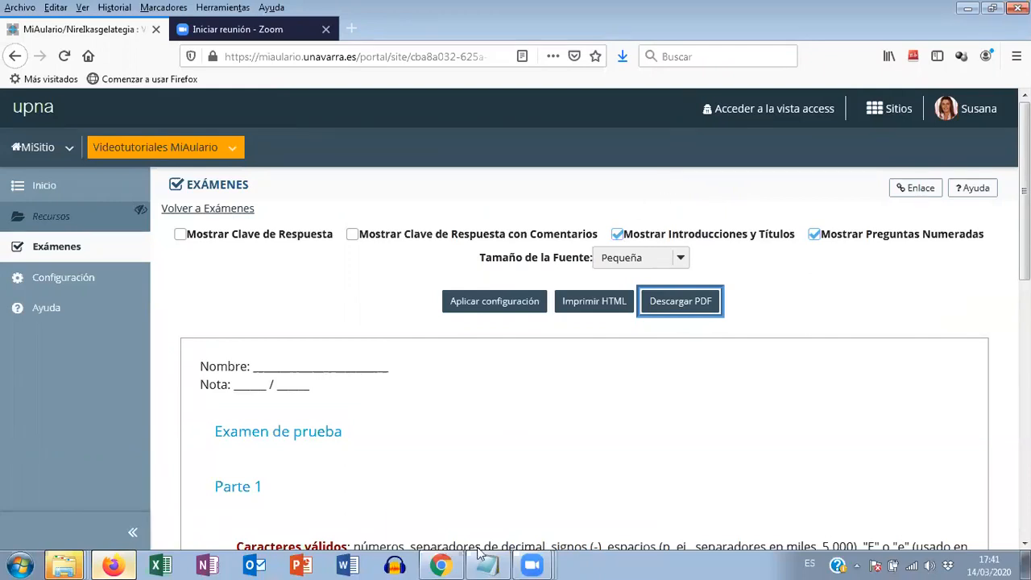
- Check the Publicación stage in the Notepad outline and go back to the exam list in MiAulario
left_click(498, 564)
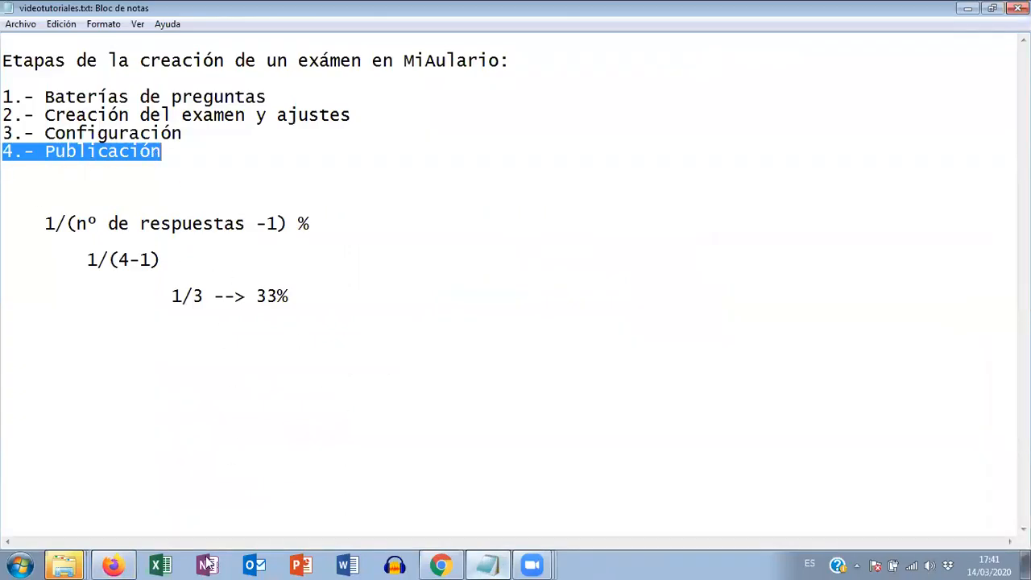
left_click(113, 564)
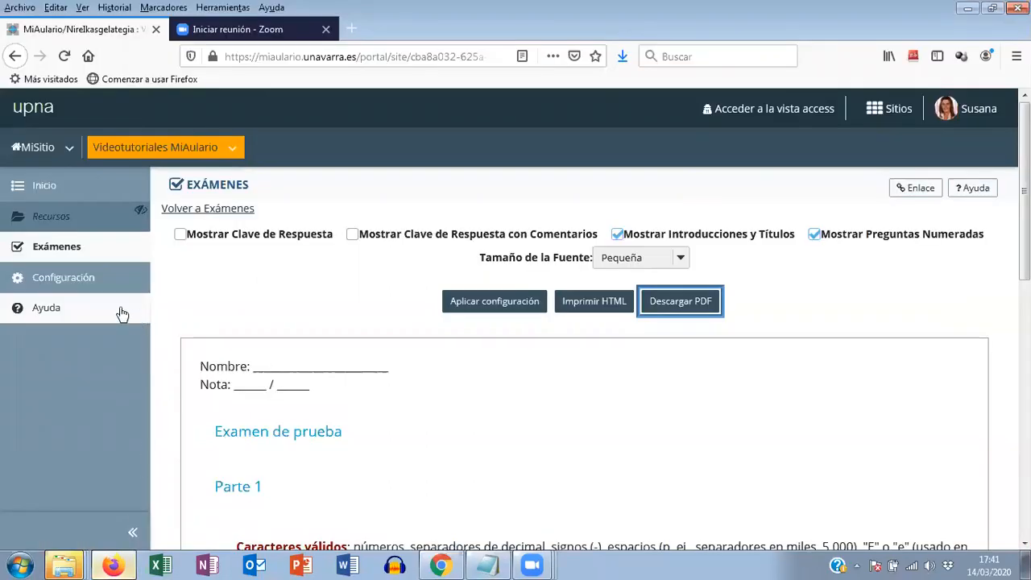
left_click(216, 194)
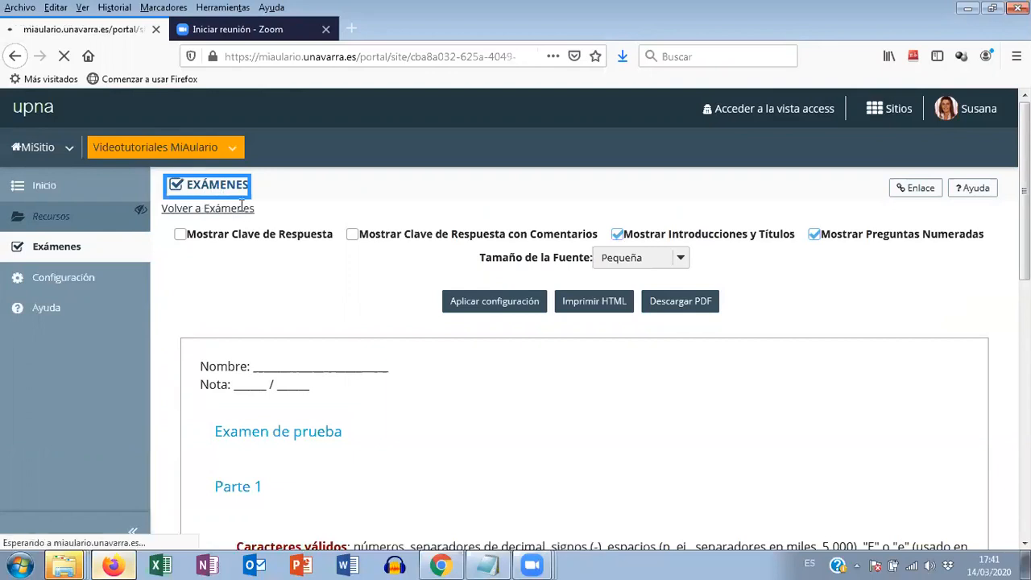
- Publish the draft "Examen de prueba" to the students with the sin notificación setting
scroll(315, 233, "down", 3)
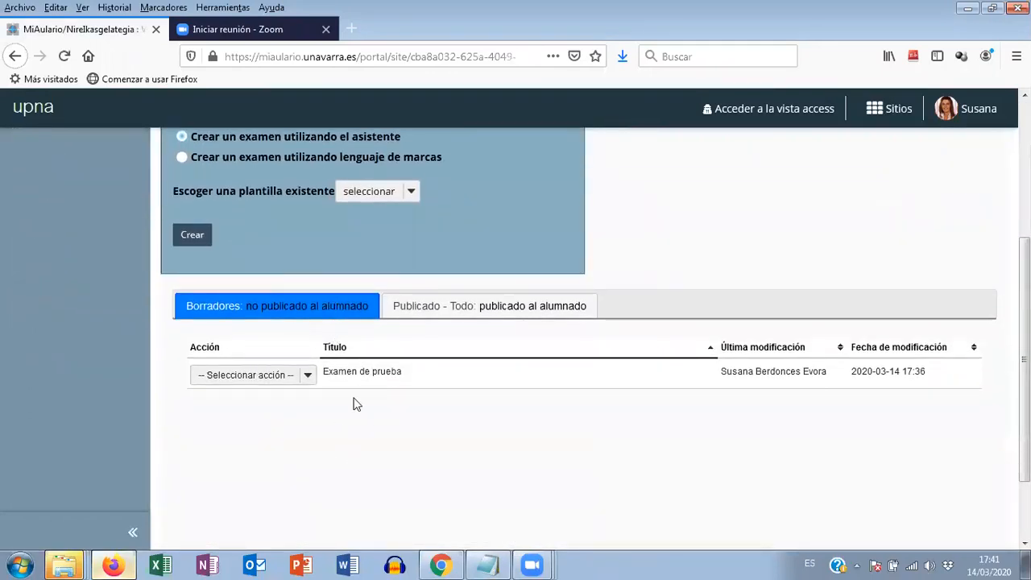
left_click(283, 379)
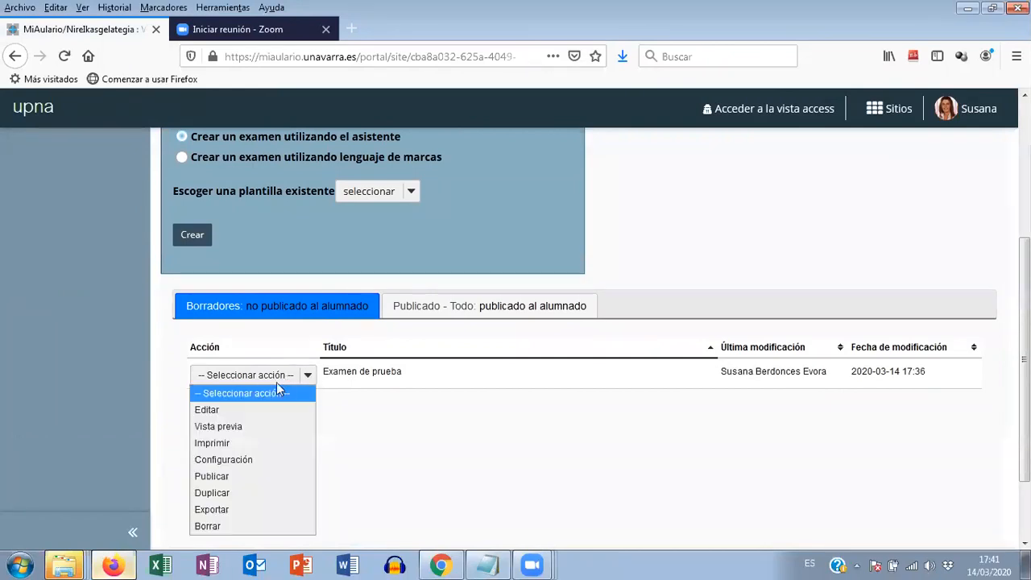
left_click(212, 477)
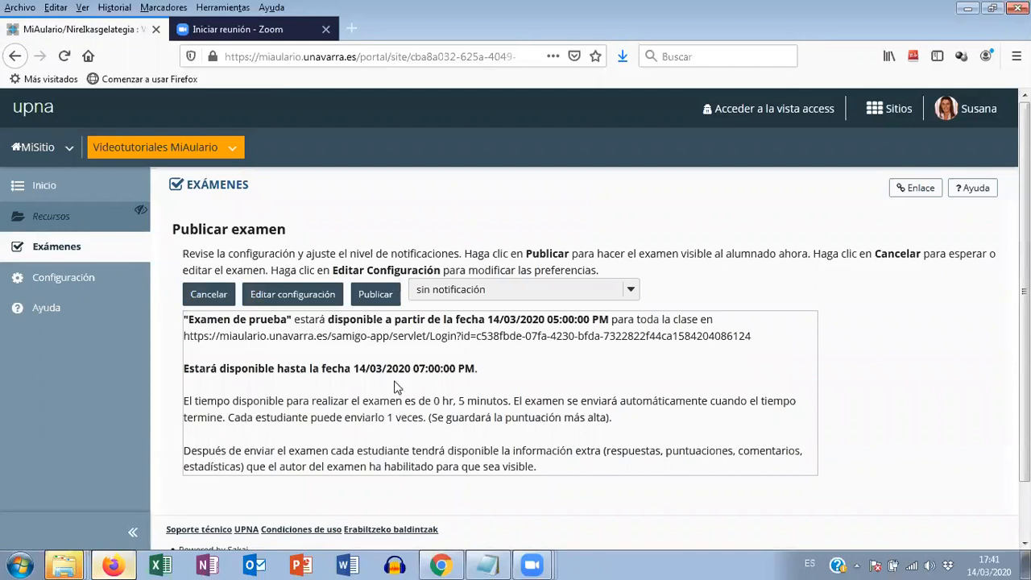
left_click(371, 298)
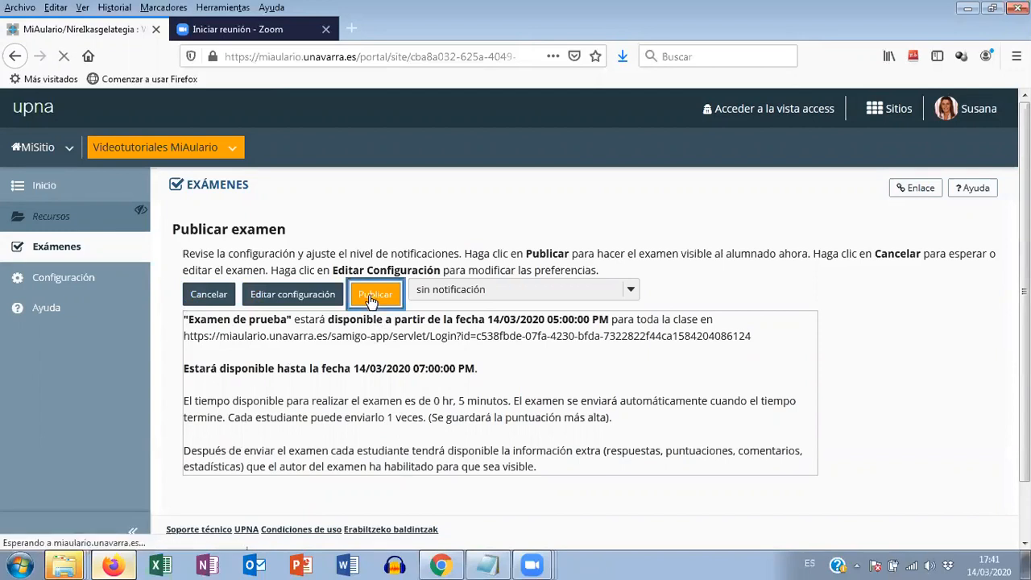
scroll(644, 378, "down", 5)
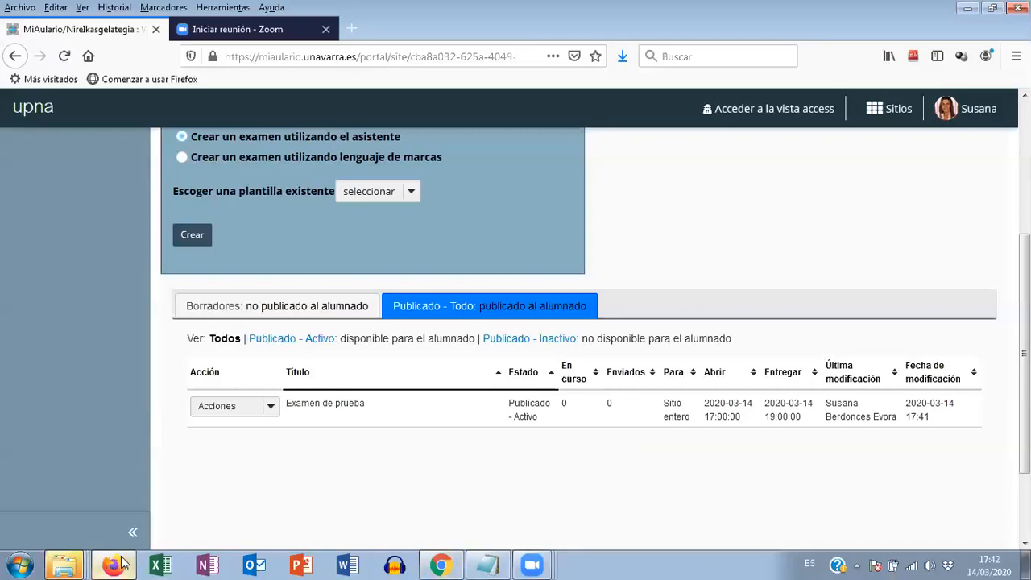
- Switch to Chrome and sign in to MiAulario with the guest student account's identifier and password
left_click(442, 563)
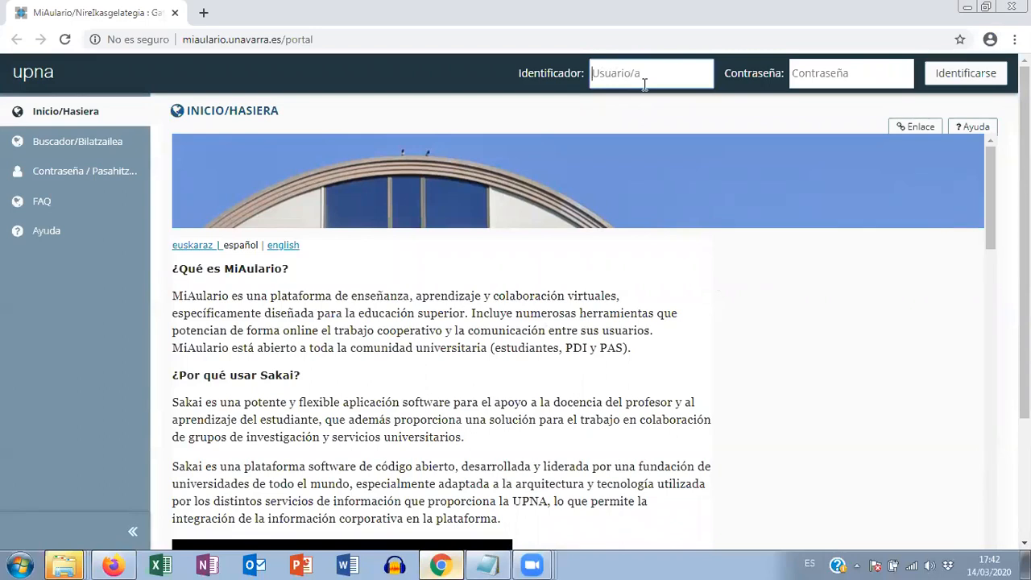
type("xs_inv_curso01")
left_click(668, 109)
left_click(815, 70)
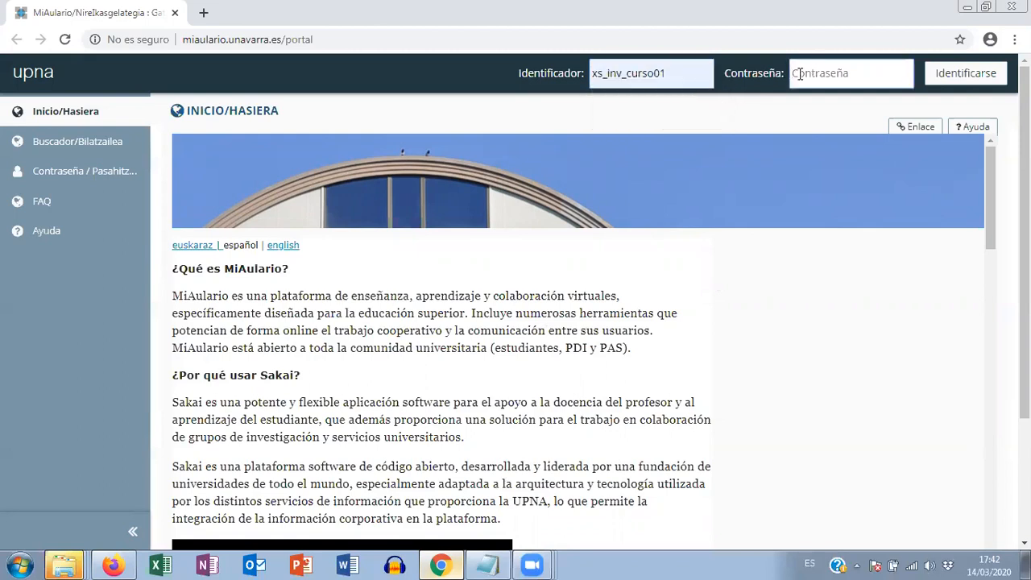
type("••")
left_click(961, 76)
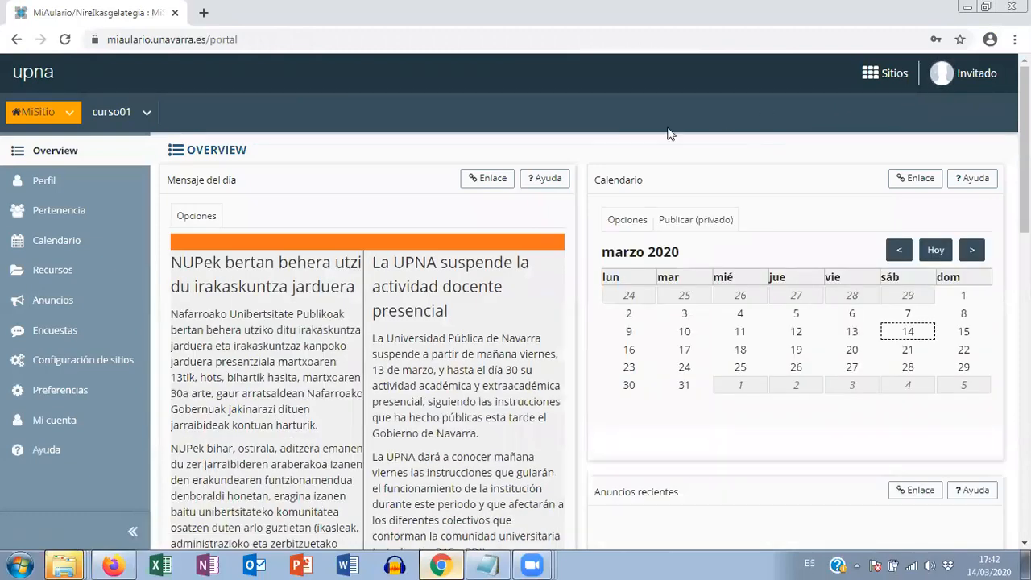
- Open the Exámenes tool of the Videotutoriales MiAulario site as the guest student
left_click(894, 74)
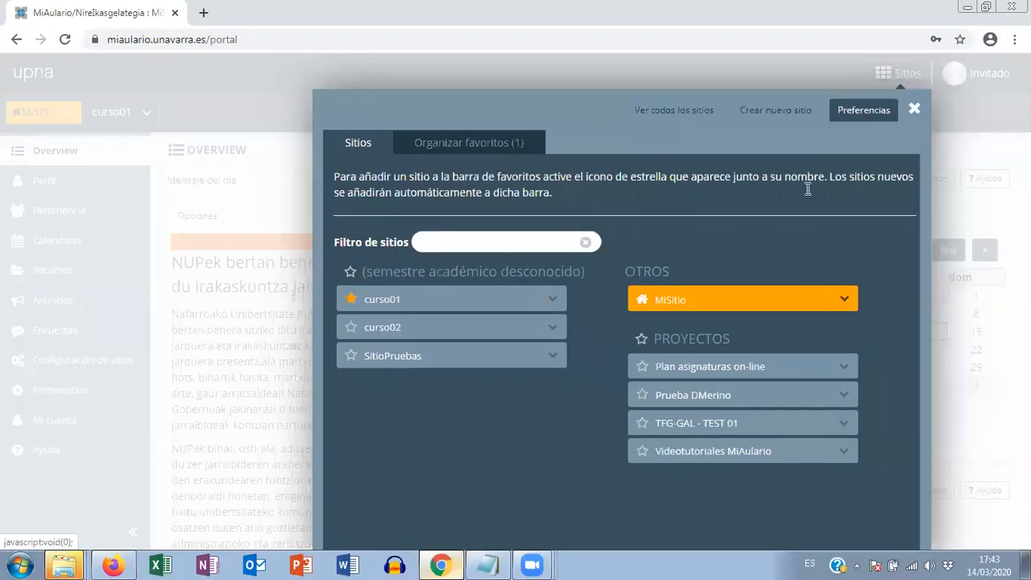
left_click(720, 453)
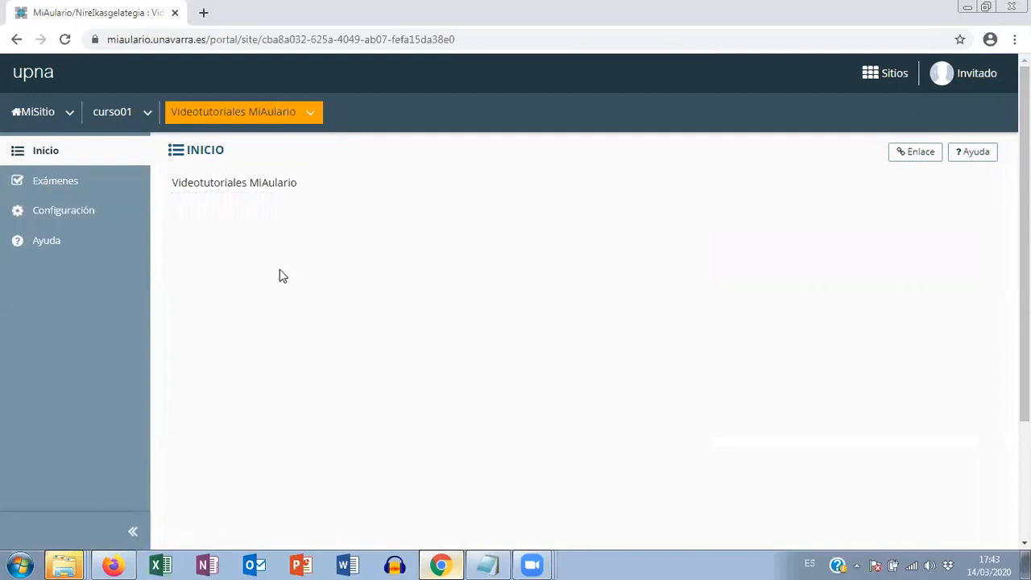
left_click(56, 184)
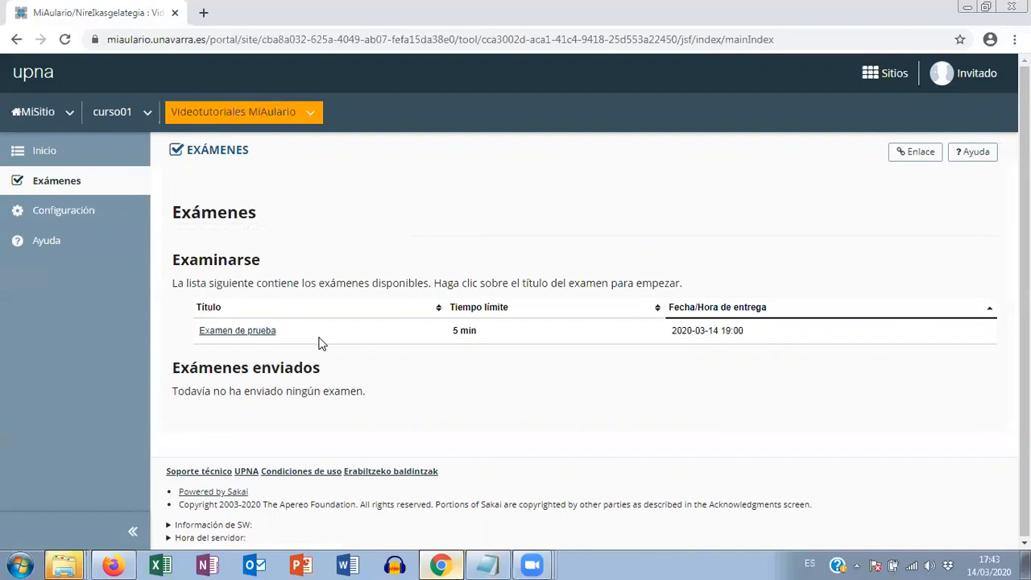
- Start "Examen de prueba" by entering the exam password and accepting the Cláusula de Veracidad
left_click(228, 332)
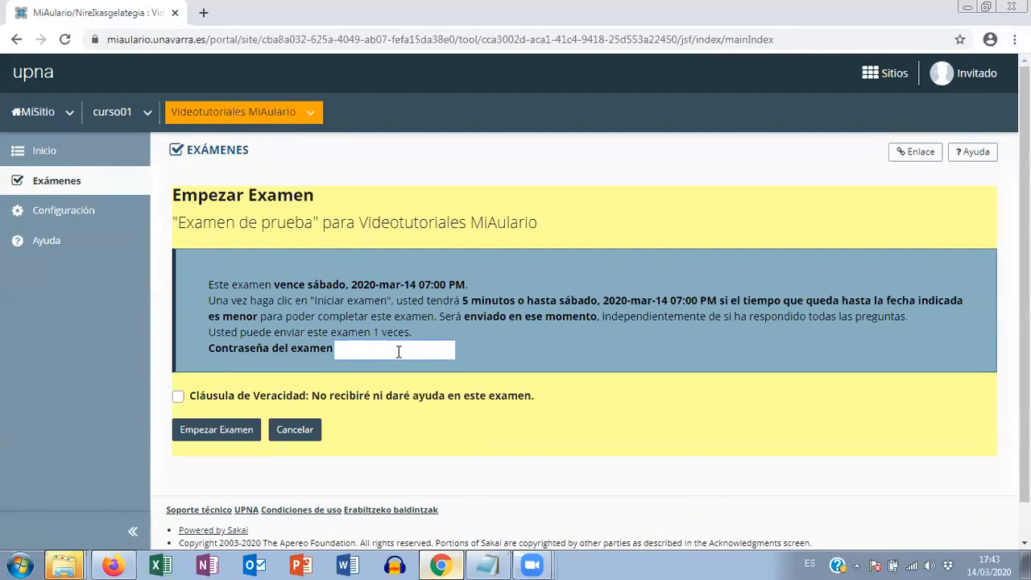
type("a")
left_click(179, 399)
left_click(216, 435)
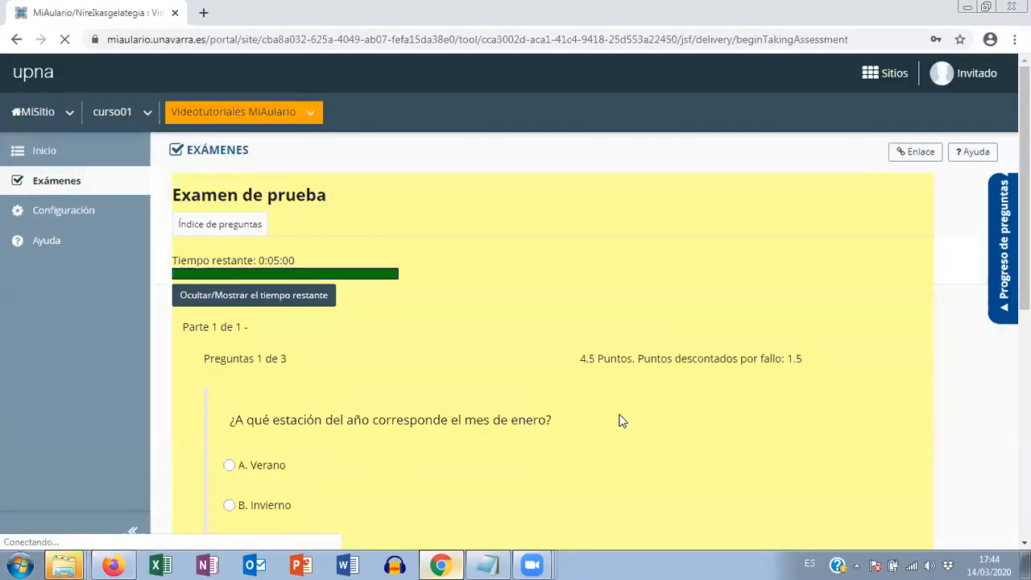
- Answer the question about the season of January with "C. Otoño" and briefly highlight its points and penalty text
scroll(624, 411, "down", 1)
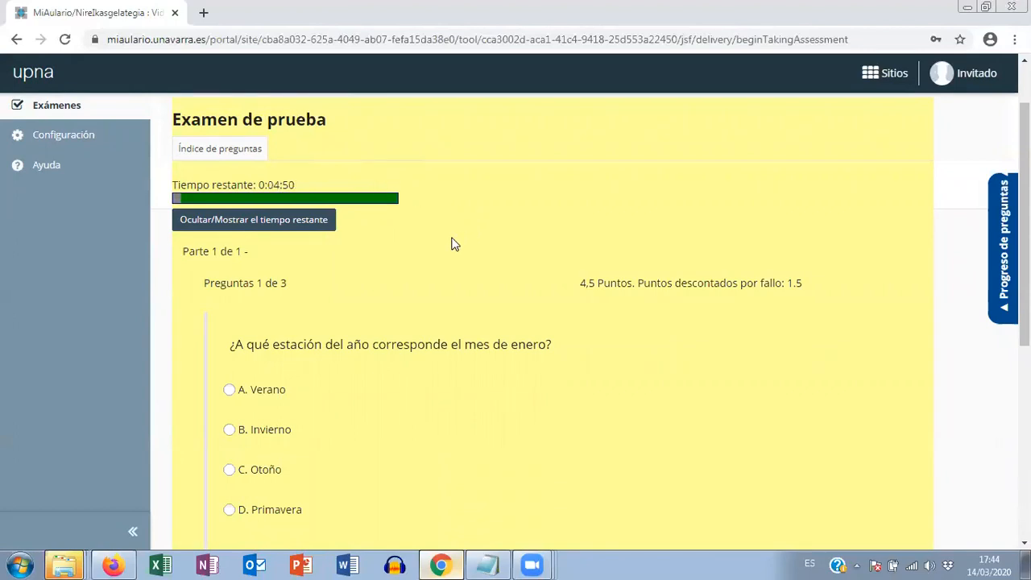
scroll(451, 245, "down", 3)
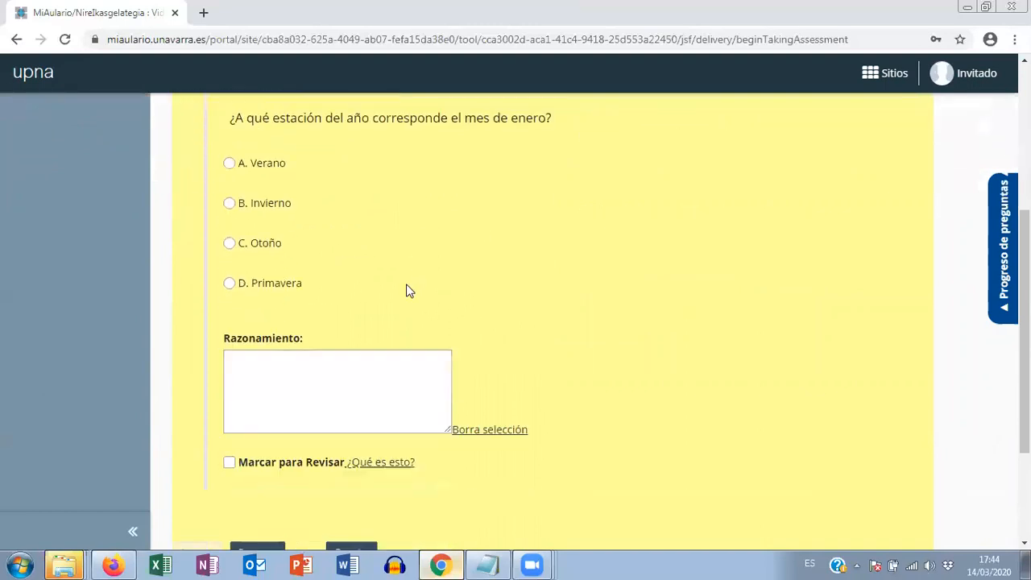
scroll(408, 290, "up", 2)
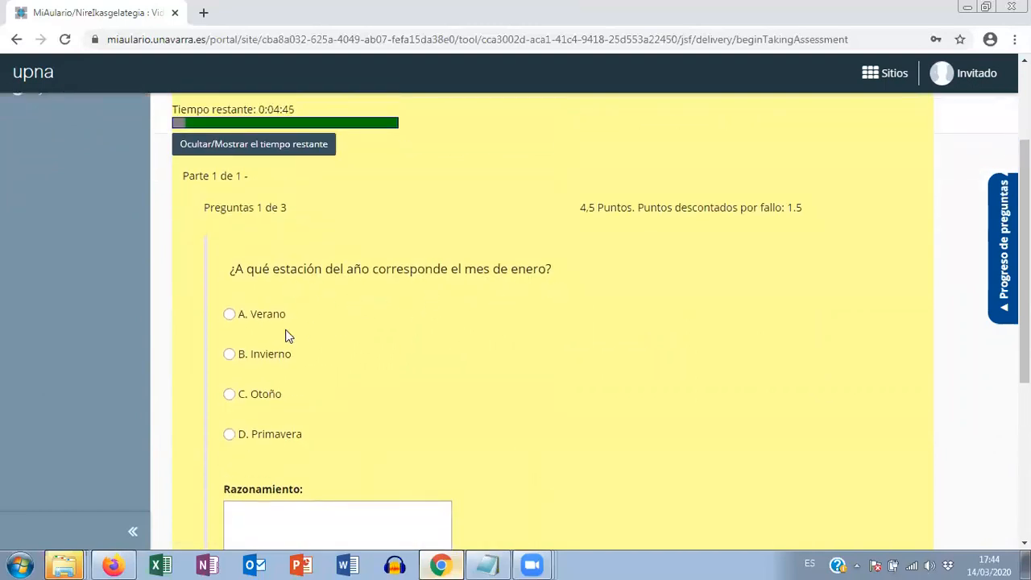
left_click(229, 355)
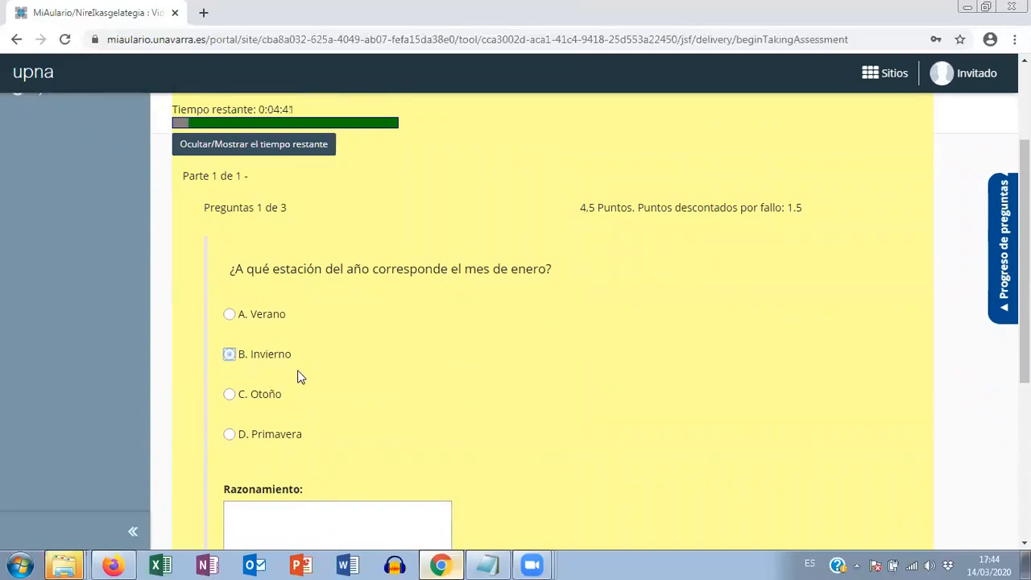
left_click(230, 315)
left_click(228, 395)
left_click_drag(577, 207, 809, 211)
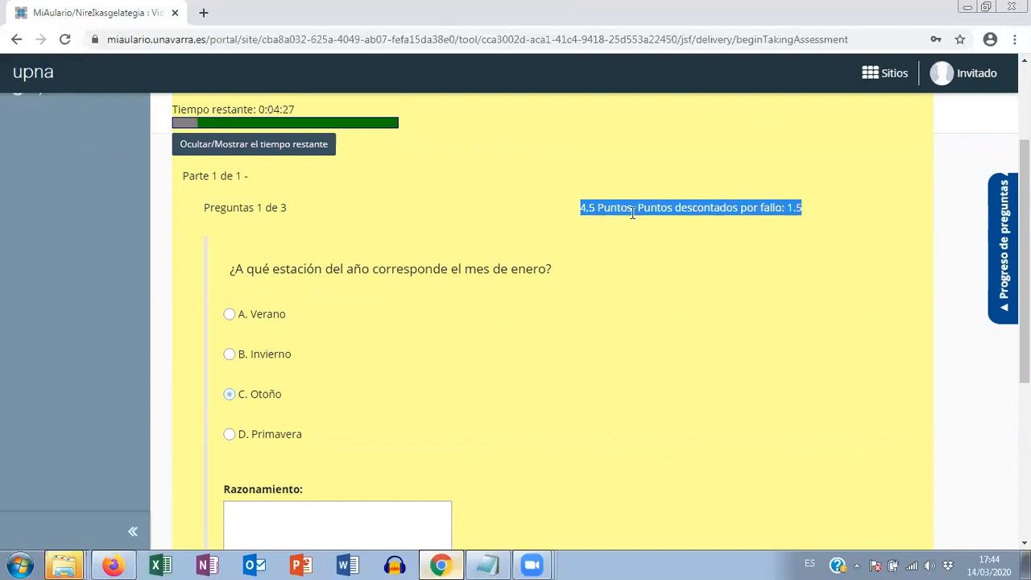
left_click(802, 238)
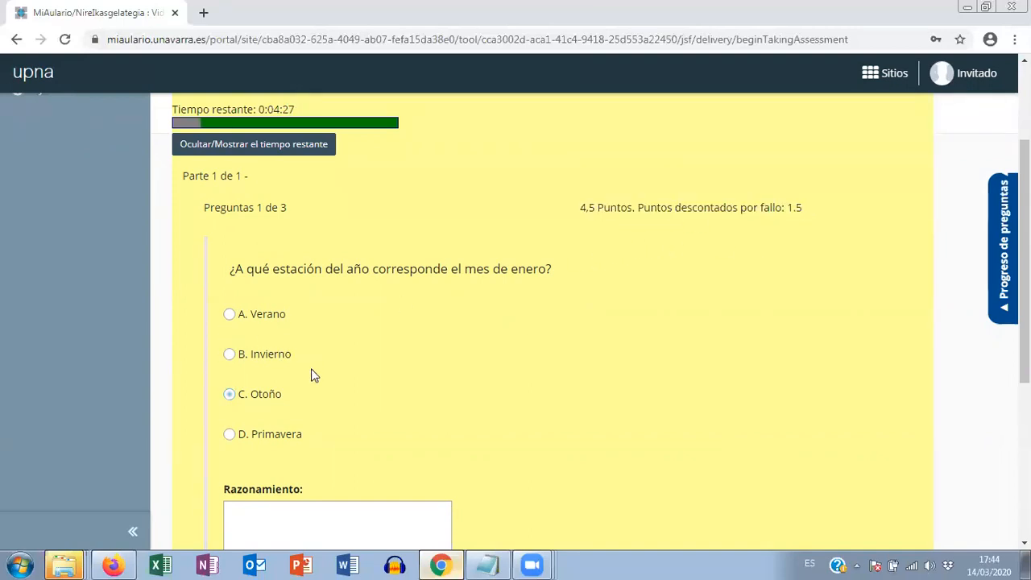
- Clear the selected answer to the question about the season of January and dismiss the navigation notice
scroll(491, 373, "down", 1)
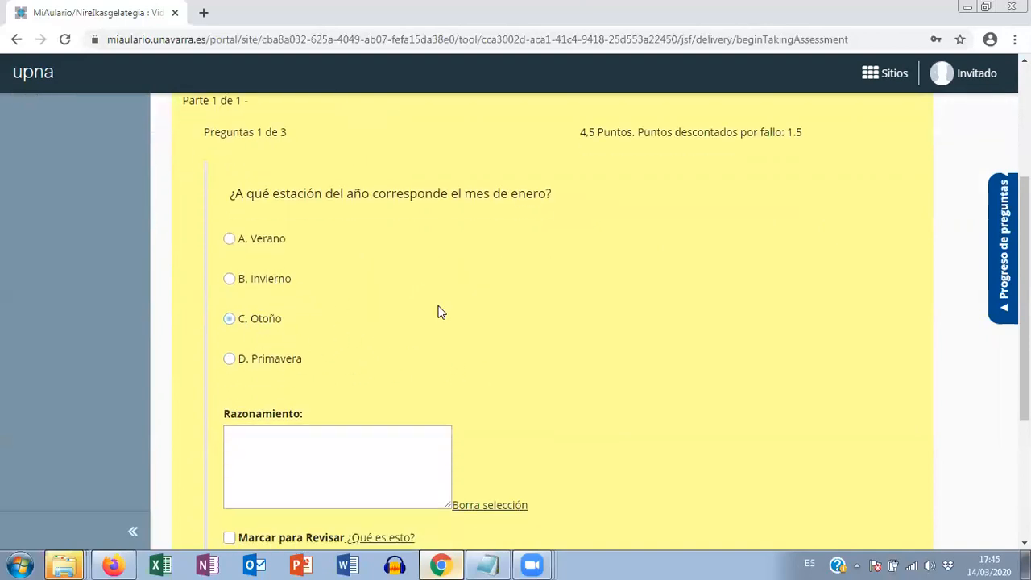
left_click(489, 507)
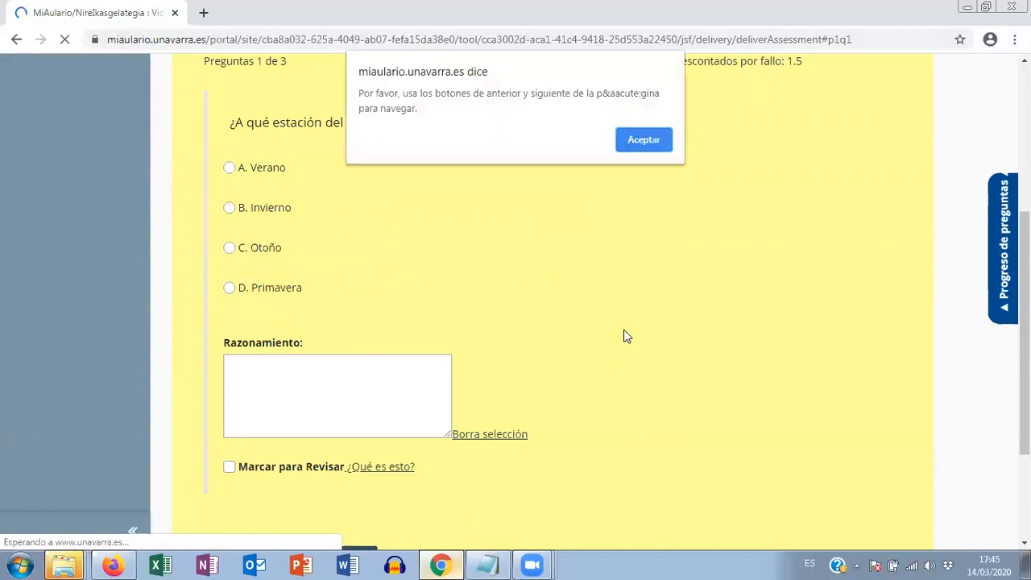
left_click(642, 140)
- Answer the January season question with "A. Verano", flag it with "Marcar para Revisar" and continue to question 2
left_click(231, 168)
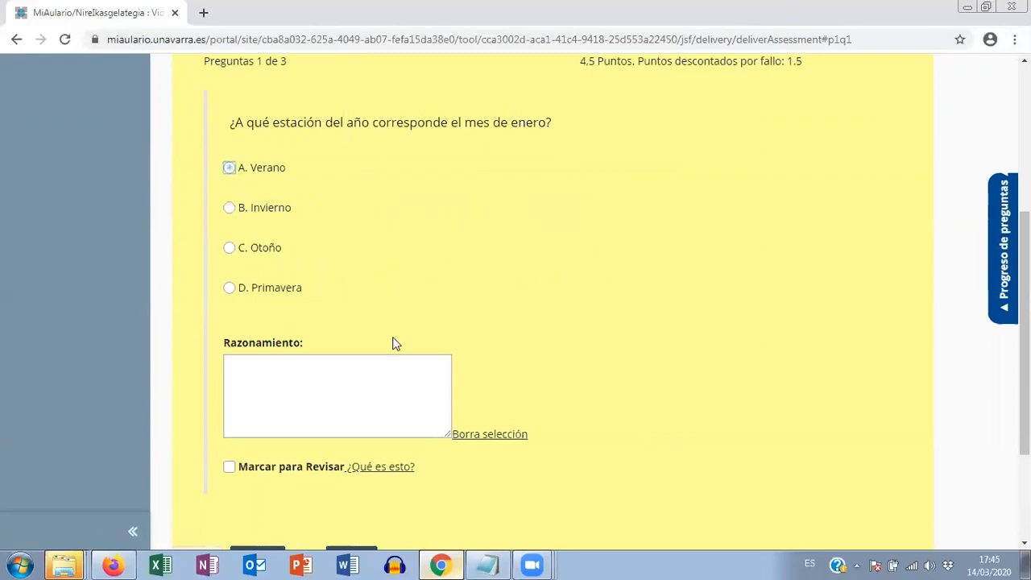
left_click(230, 469)
scroll(613, 371, "down", 1)
left_click(264, 483)
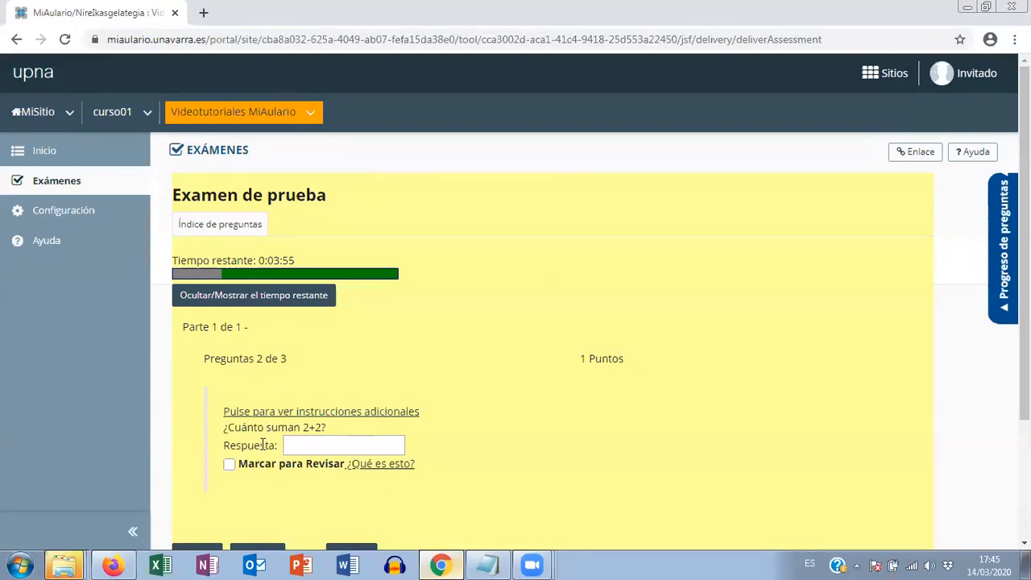
- Answer the question "¿Cuánto suman 2+2?" with 4 and continue to question 3
left_click(304, 445)
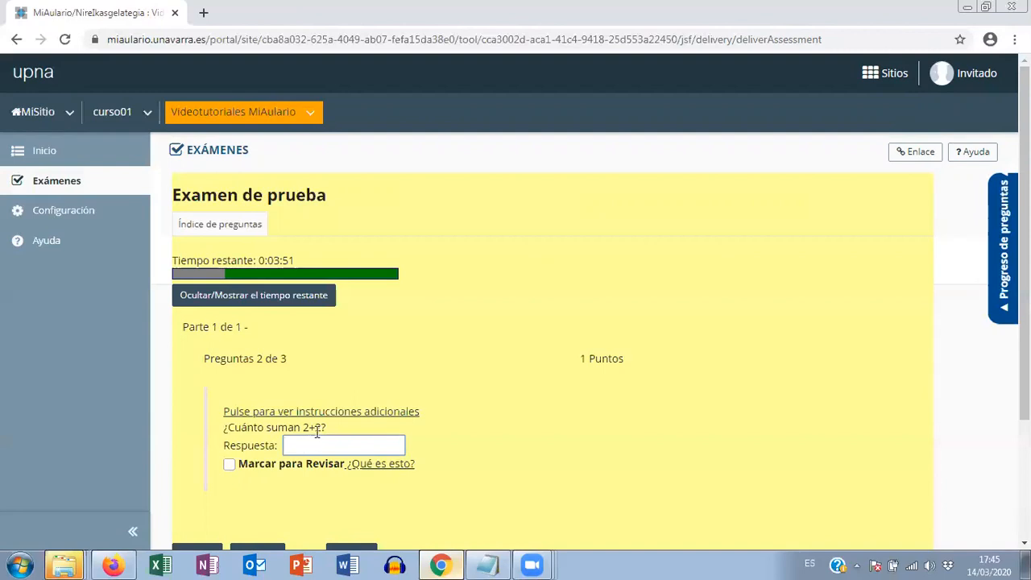
type("4")
scroll(334, 438, "down", 1)
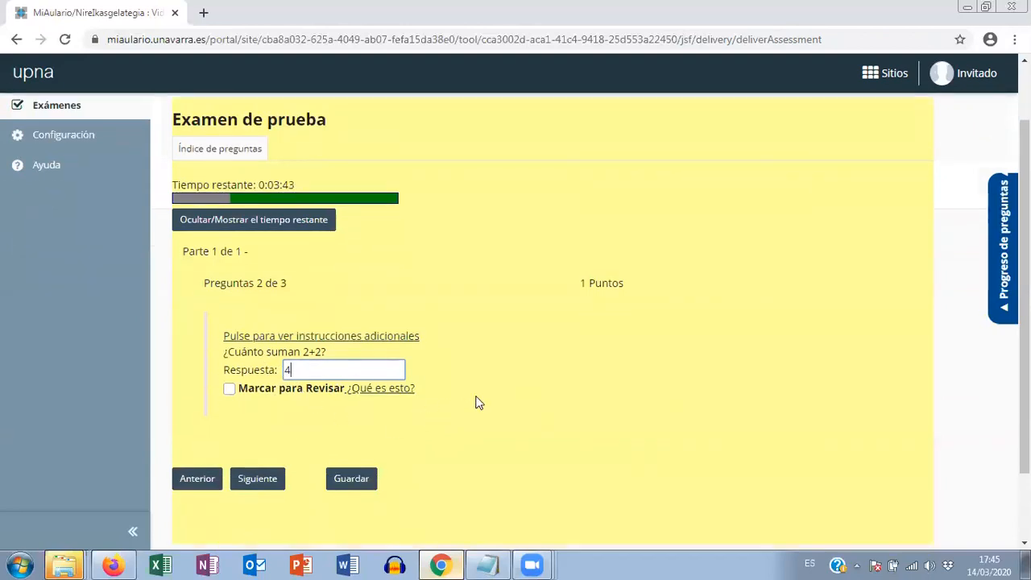
left_click(254, 479)
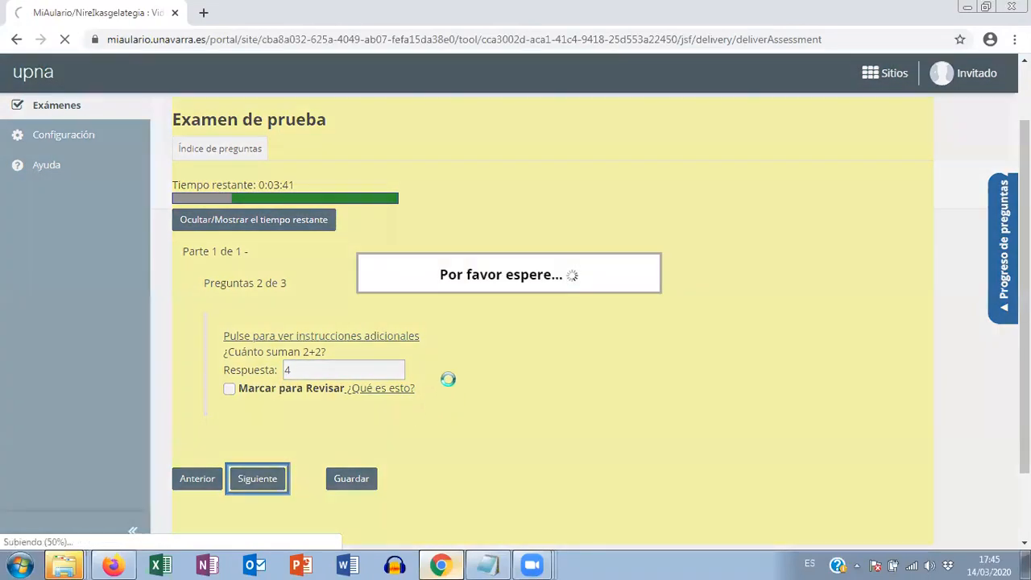
- Answer the question about the capital of Navarra with "D. Pamplona" and enter "Pamplona lo es desde ...." as its reasoning
scroll(337, 340, "down", 1)
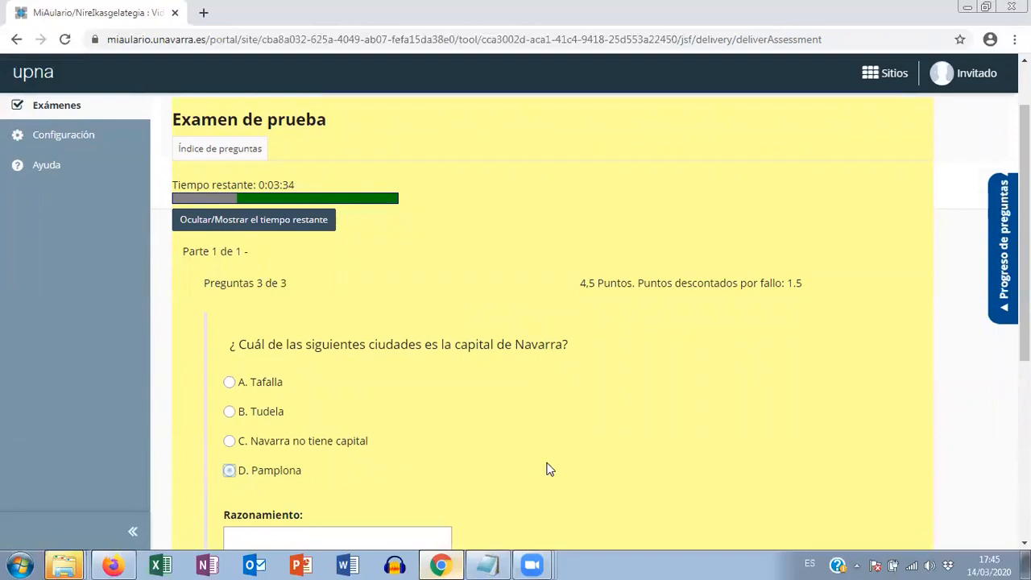
scroll(546, 469, "down", 1)
left_click(285, 475)
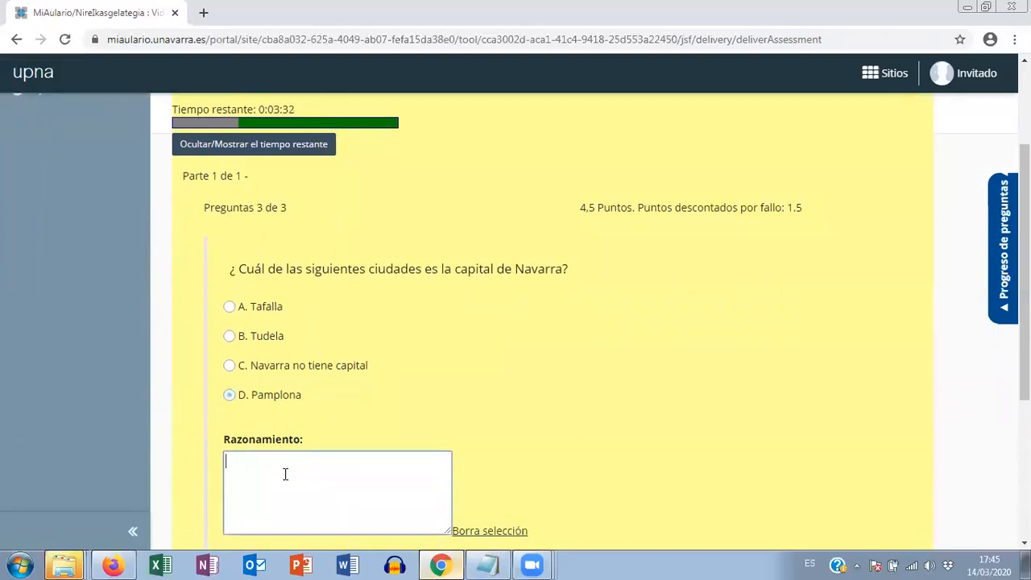
type("Pamplona lo es desde ....")
- Return to question 1 through the question progress overview and change its answer to "B. Invierno"
scroll(553, 383, "up", 2)
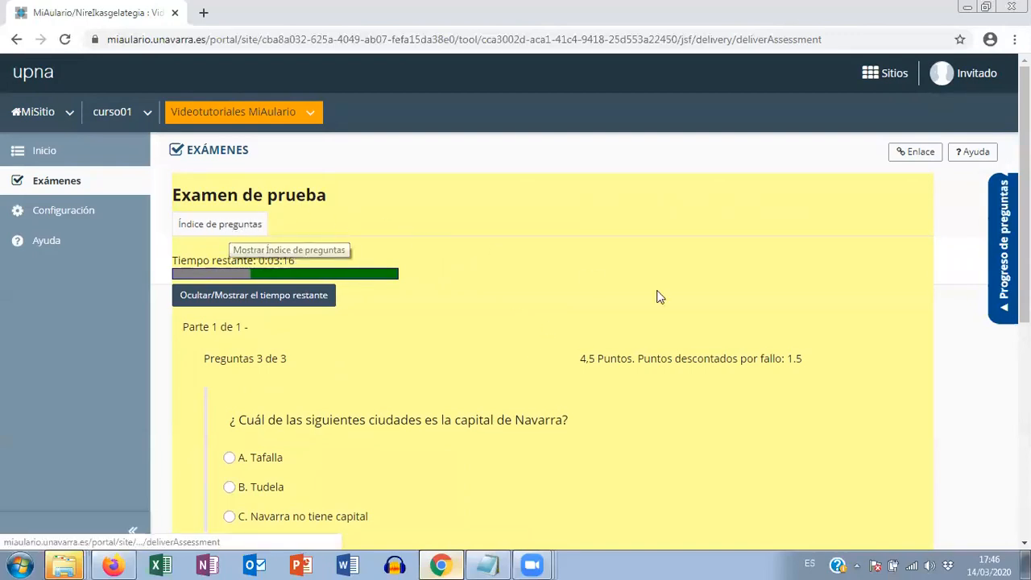
left_click(1004, 246)
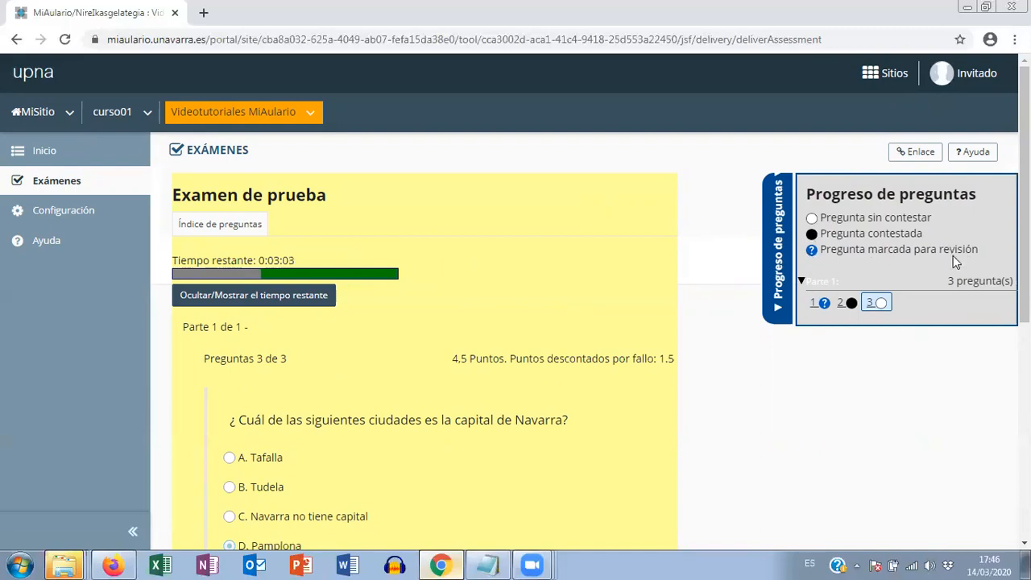
left_click(815, 305)
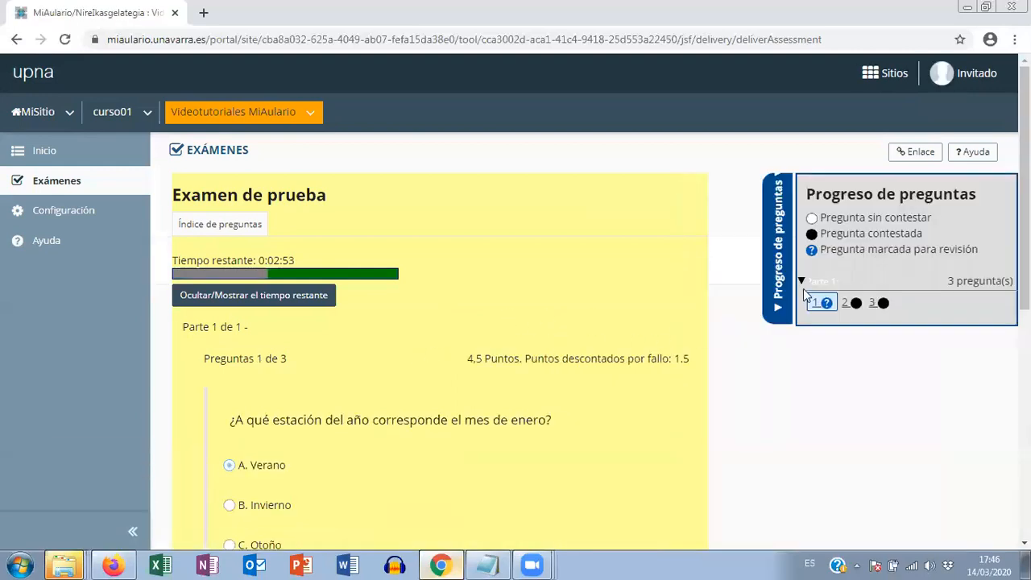
scroll(594, 292, "down", 3)
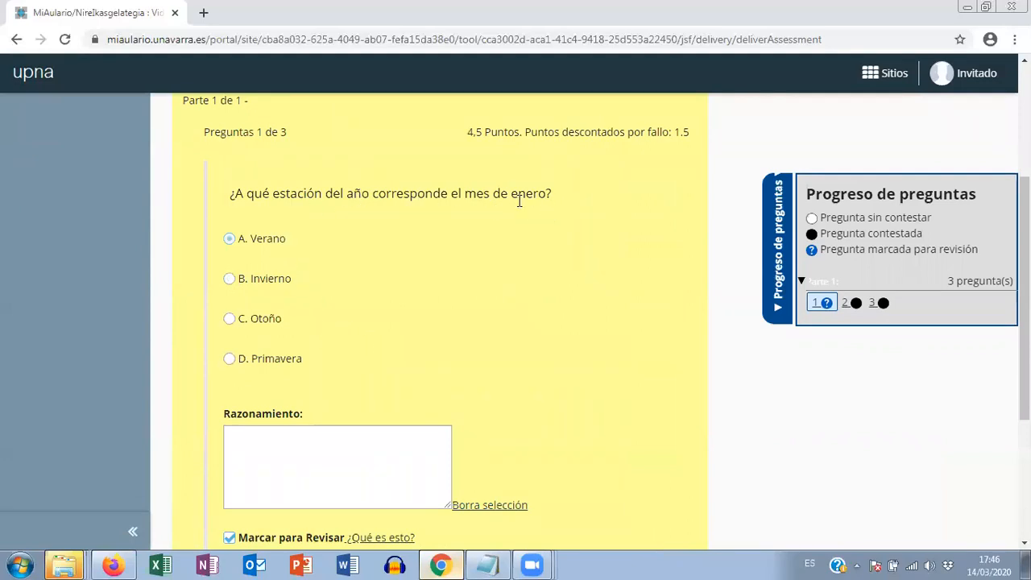
left_click(230, 279)
scroll(576, 287, "down", 2)
scroll(575, 290, "up", 3)
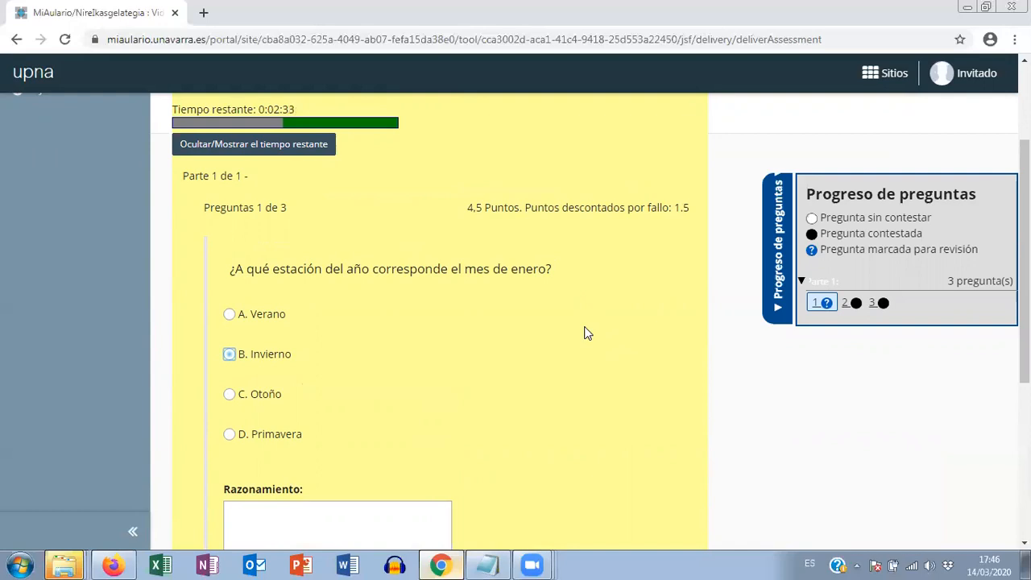
scroll(569, 338, "down", 1)
scroll(572, 338, "down", 3)
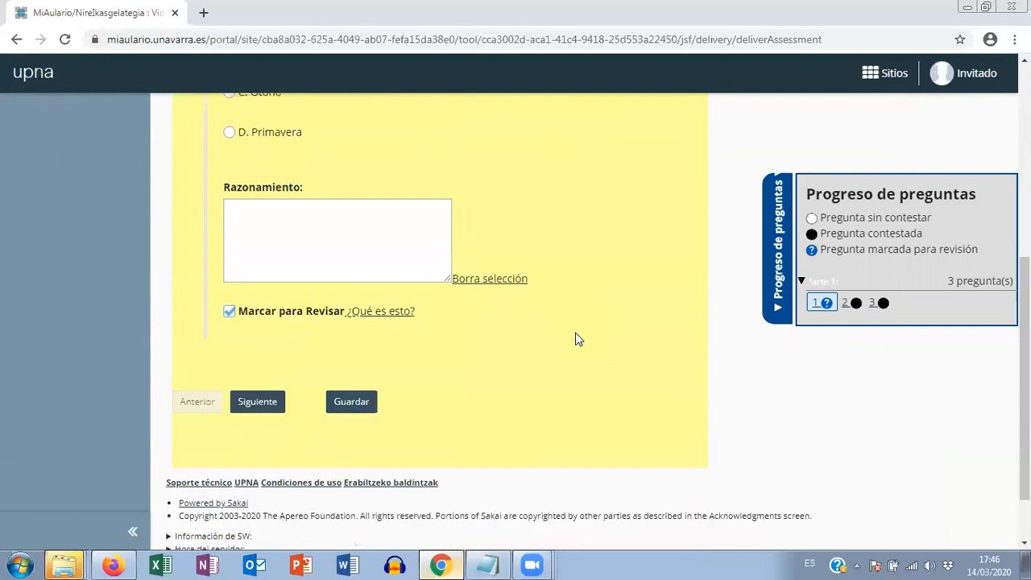
- Revisit questions 3, 1, 2 and 3 through the progress overview to compare their submission options, and collapse the overview
left_click(873, 304)
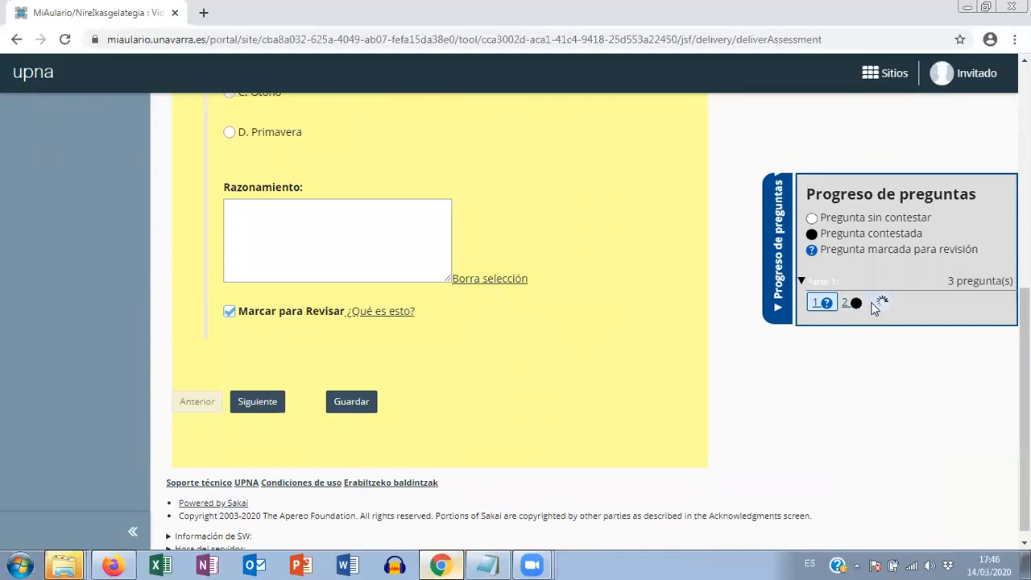
scroll(666, 290, "down", 5)
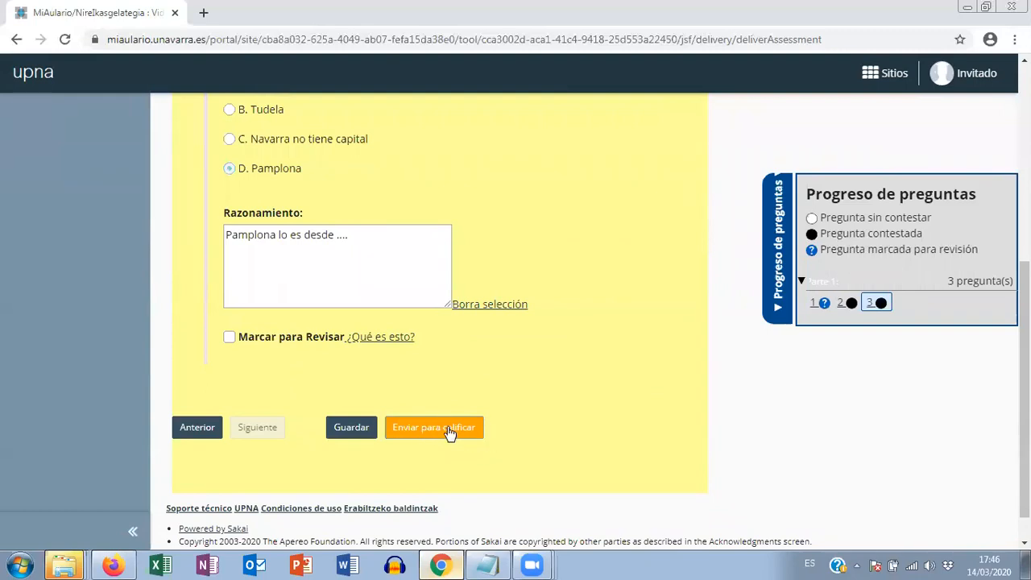
left_click(814, 305)
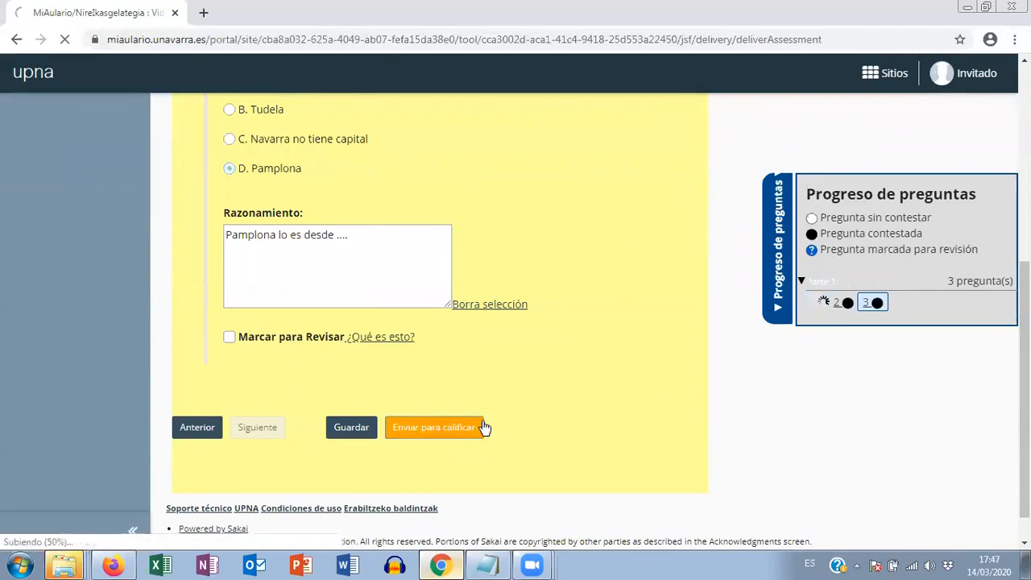
scroll(582, 384, "down", 5)
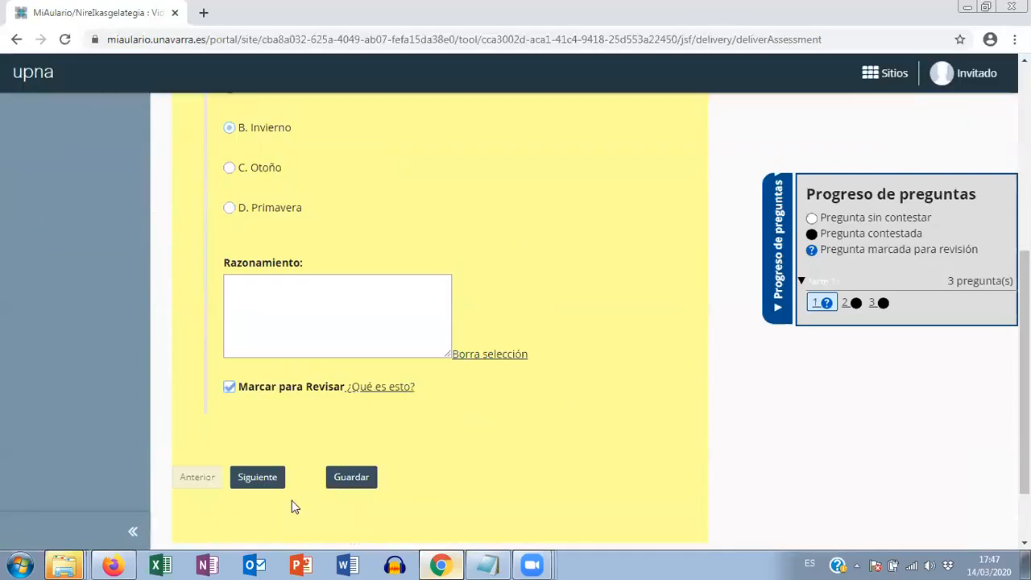
left_click(844, 306)
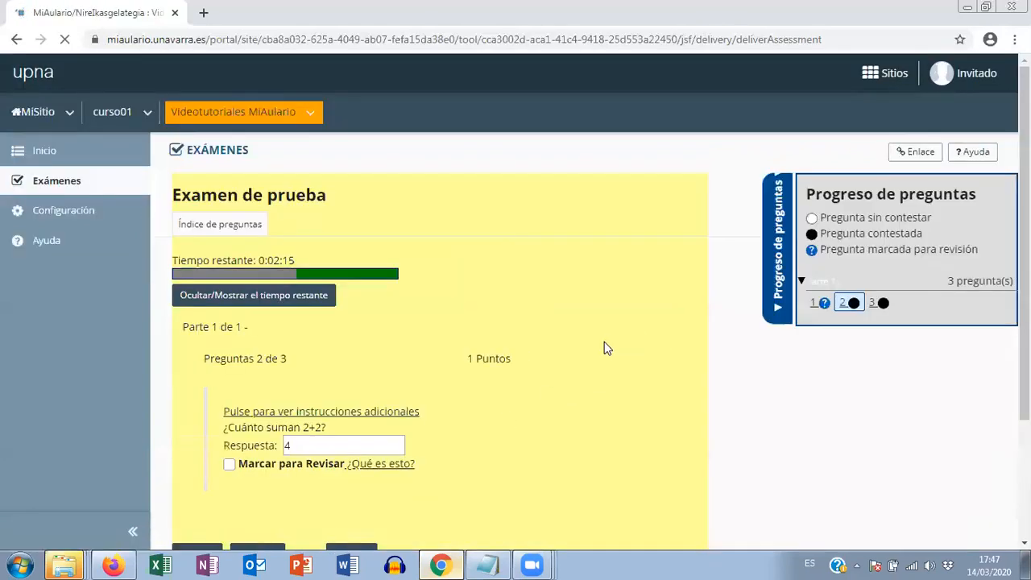
scroll(435, 367, "down", 2)
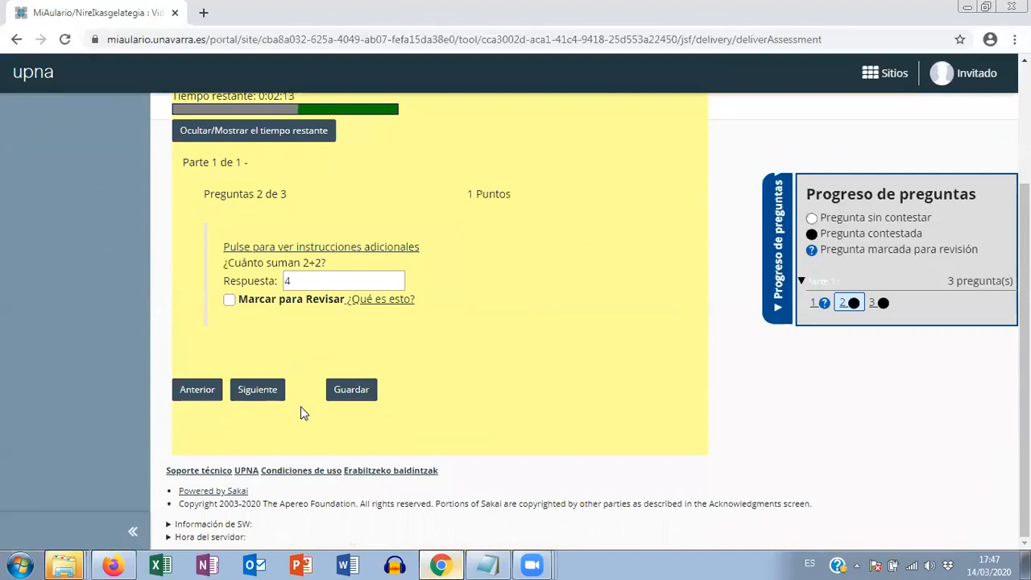
left_click(877, 305)
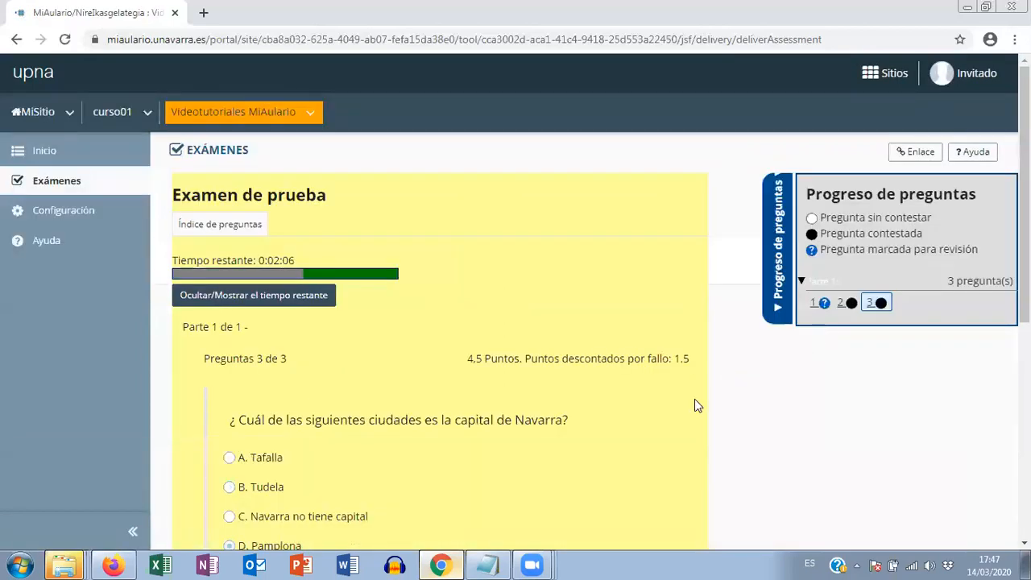
scroll(537, 362, "down", 3)
scroll(540, 394, "down", 3)
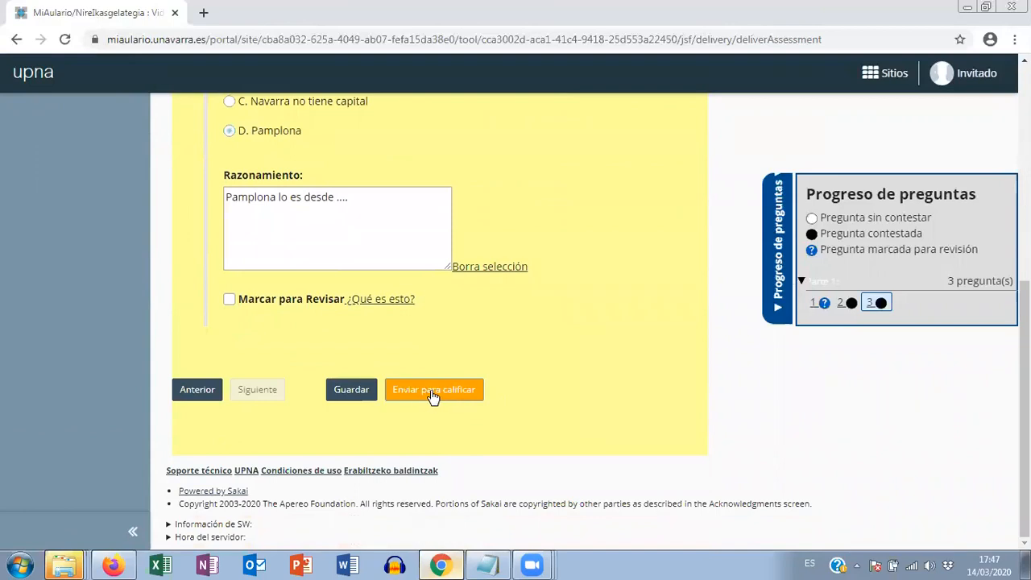
left_click(782, 270)
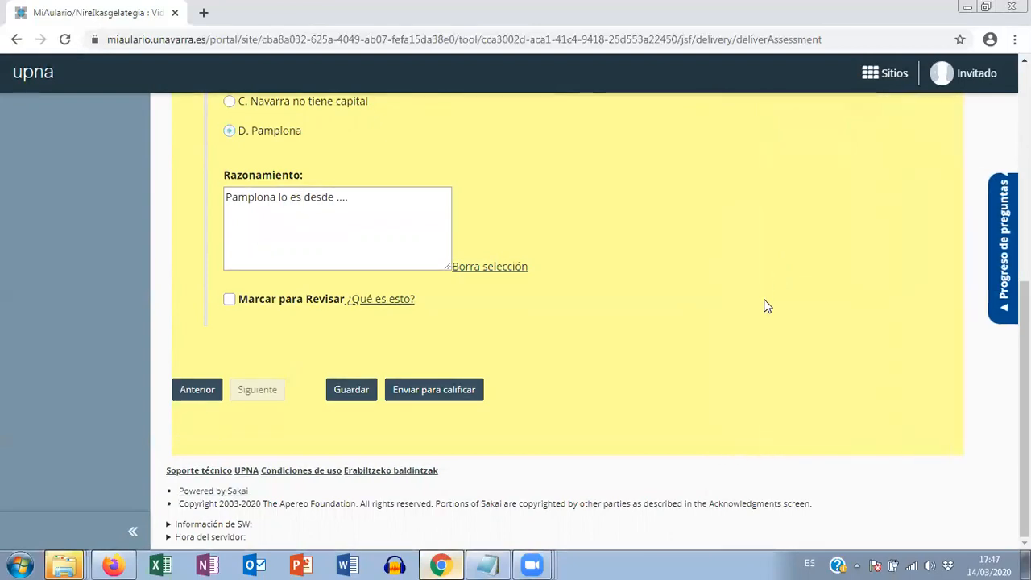
- Check the answered questions in the "Índice de preguntas", submit the exam for grading and confirm the submission
scroll(765, 309, "up", 5)
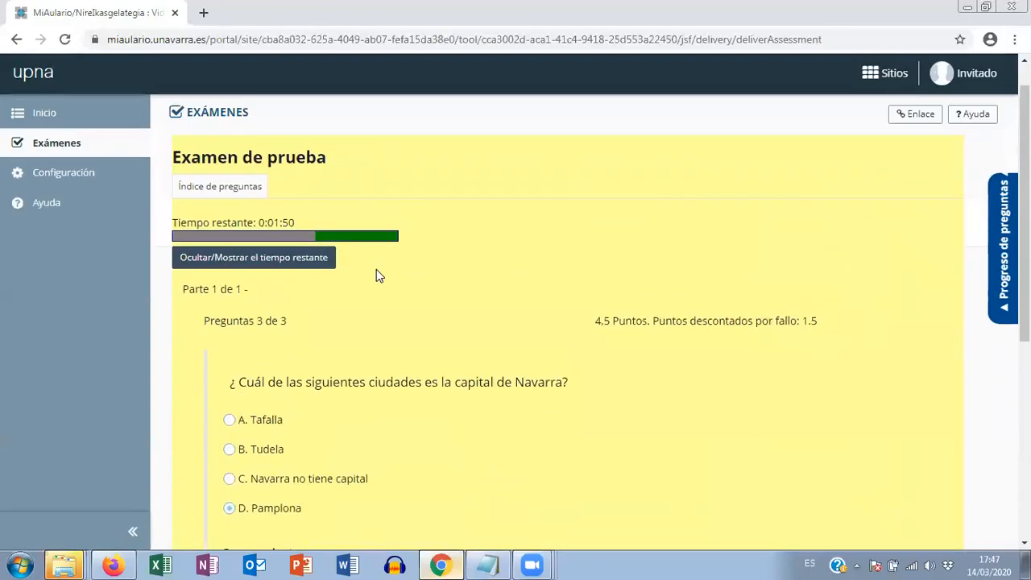
left_click(215, 188)
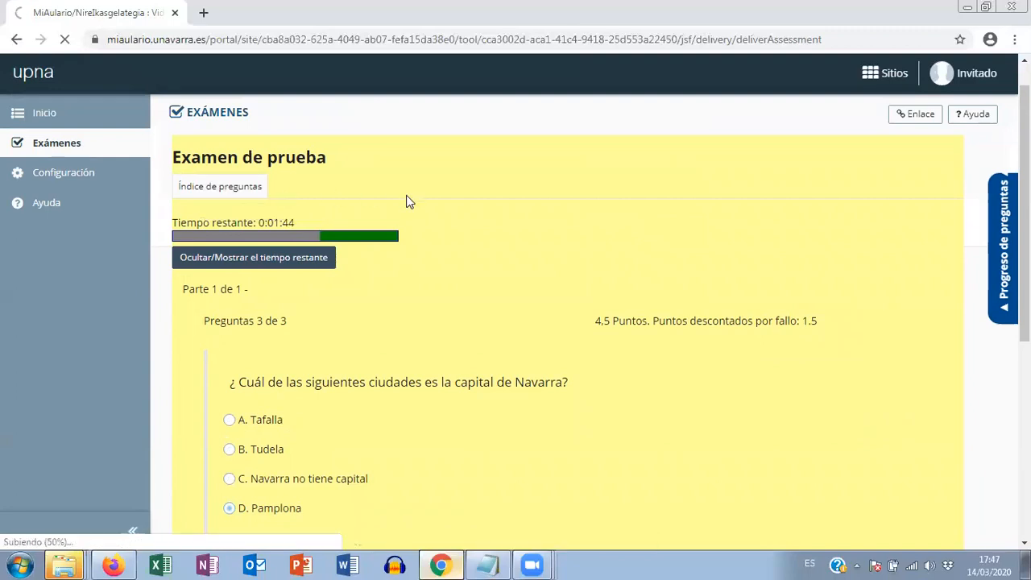
scroll(406, 201, "down", 1)
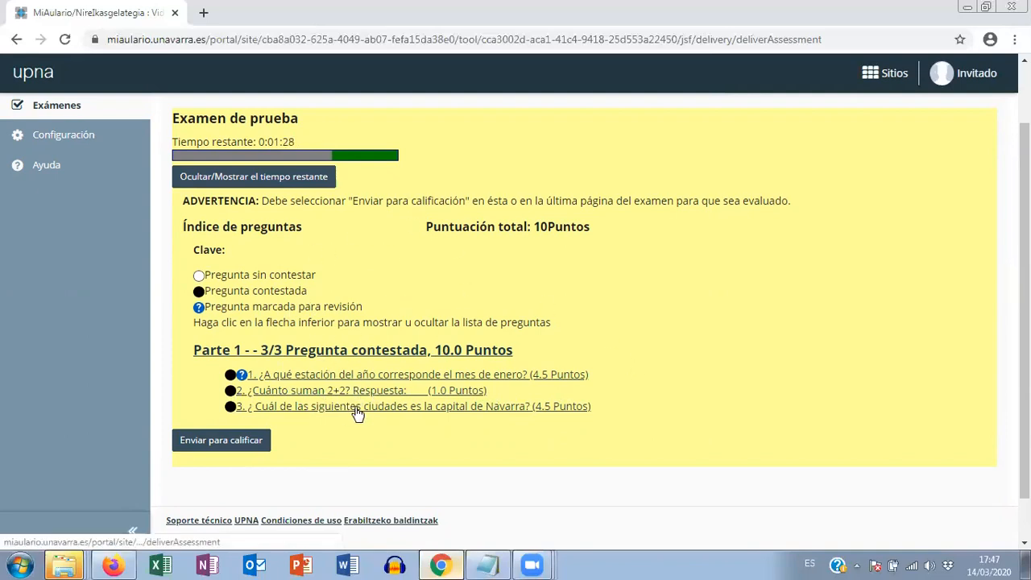
left_click(216, 444)
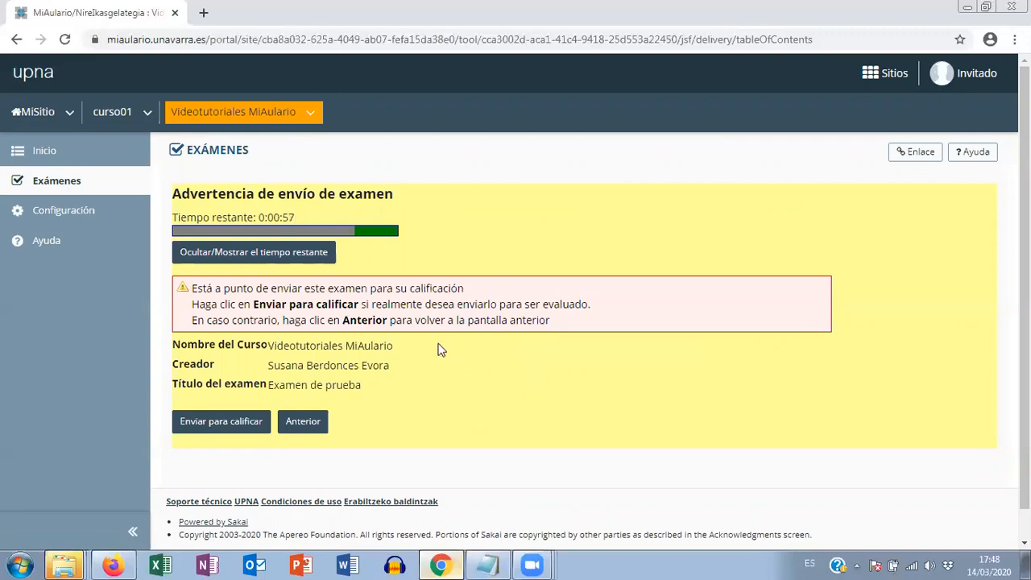
left_click(222, 425)
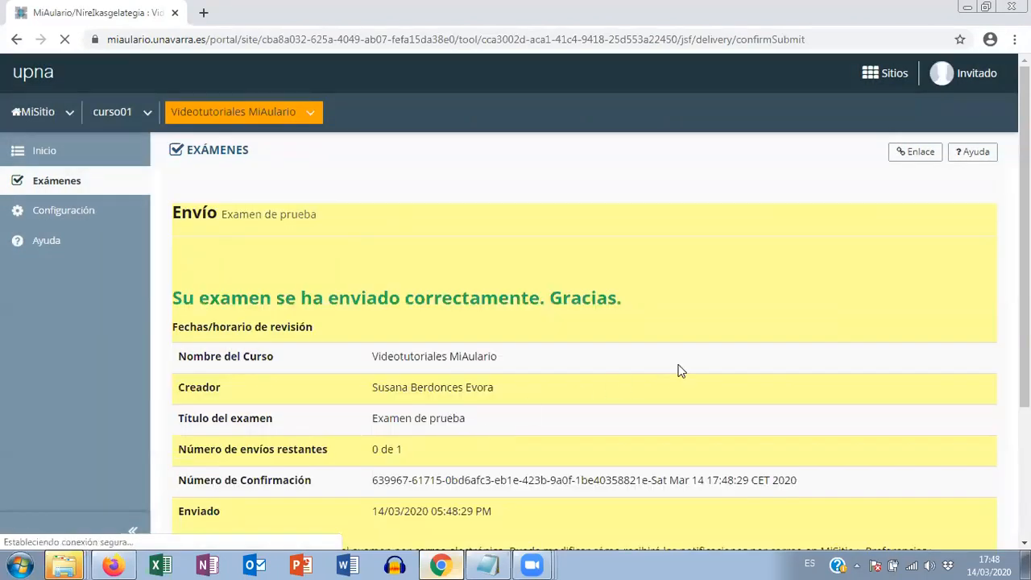
- Review the submission receipt, continue to the exam list and examine the title and stored score of the submitted "Examen de prueba"
scroll(679, 371, "down", 1)
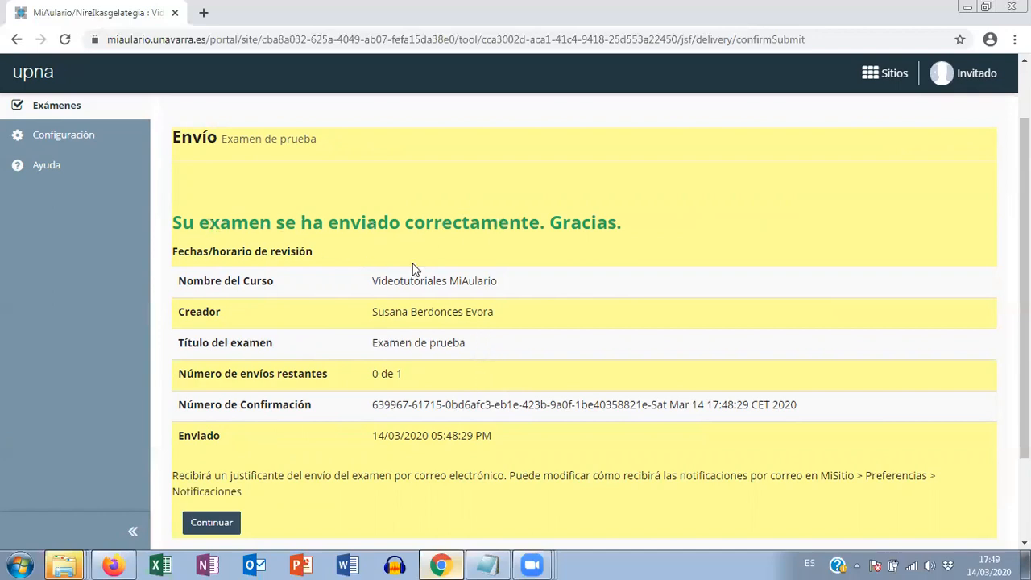
scroll(335, 302, "down", 2)
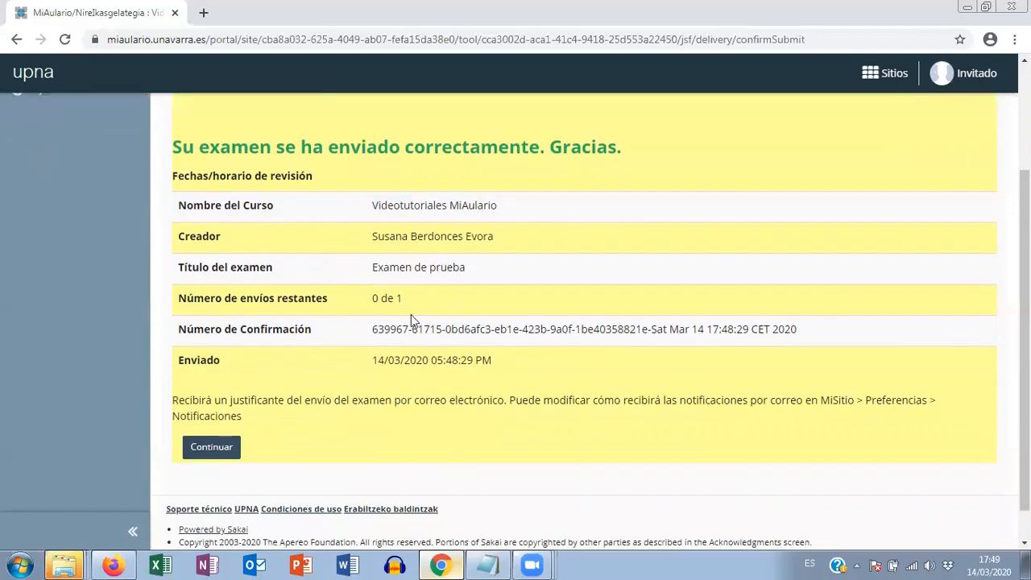
left_click(213, 449)
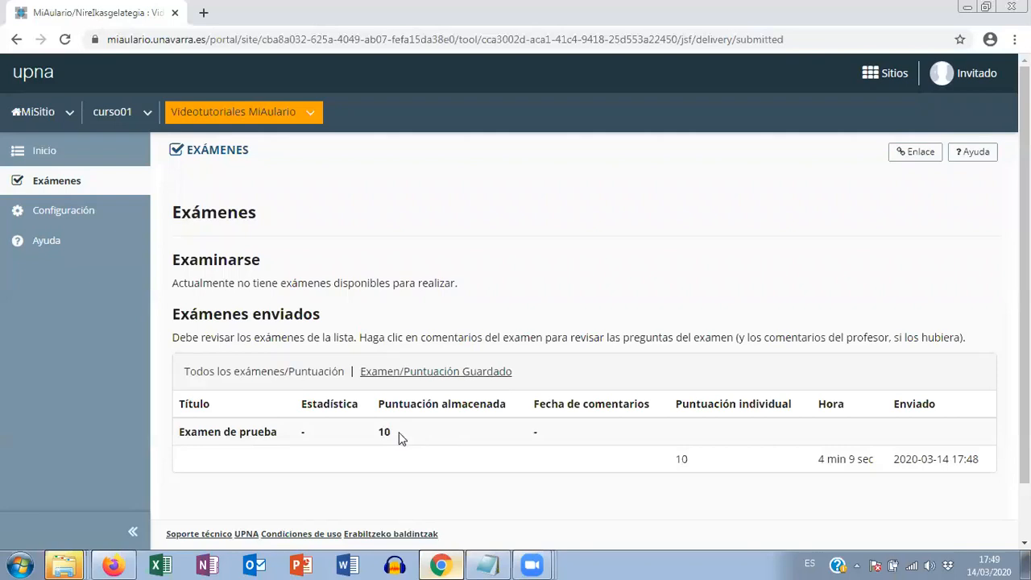
double_click(255, 432)
left_click(206, 433)
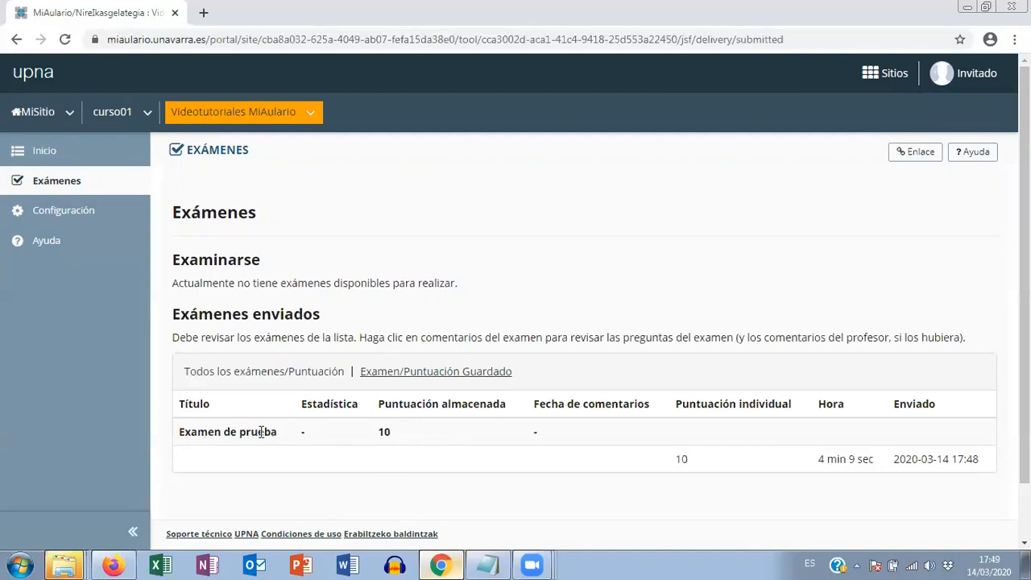
double_click(385, 432)
left_click(318, 437)
- Switch to the teacher session in Firefox and try to refresh the published exam list by reloading the page and resending its data
left_click(115, 564)
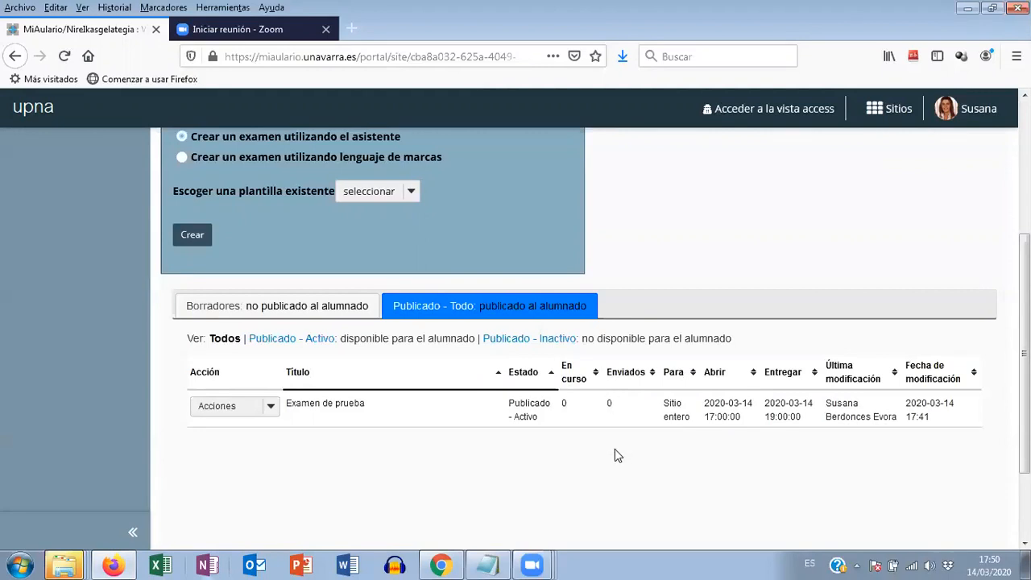
key("F5")
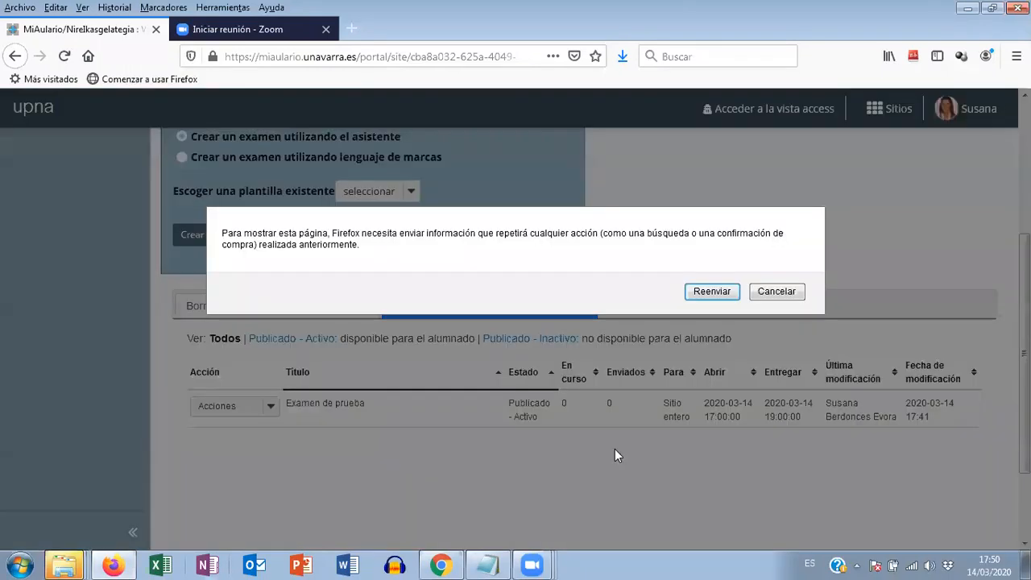
left_click(704, 294)
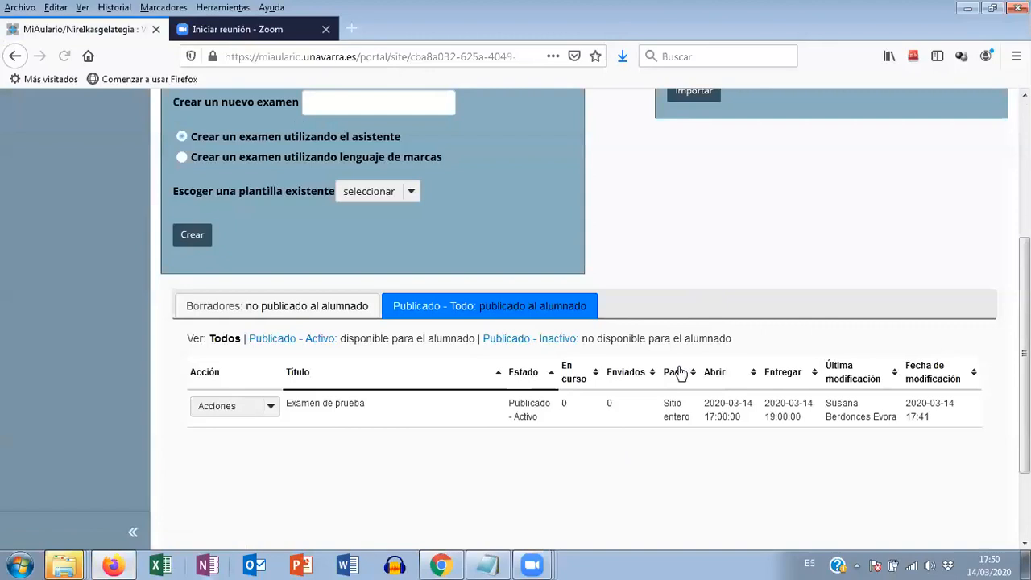
left_click(65, 57)
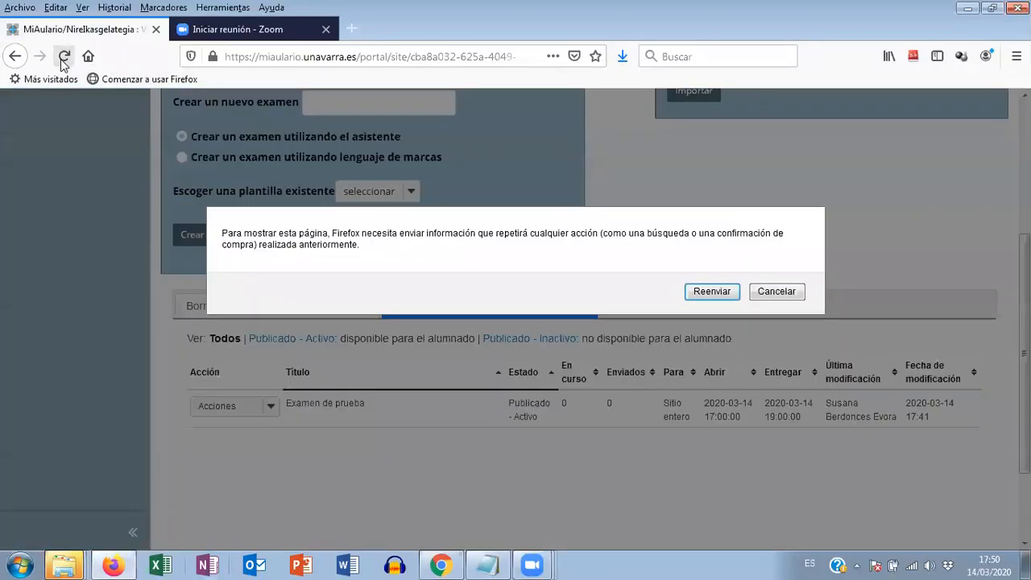
left_click(707, 292)
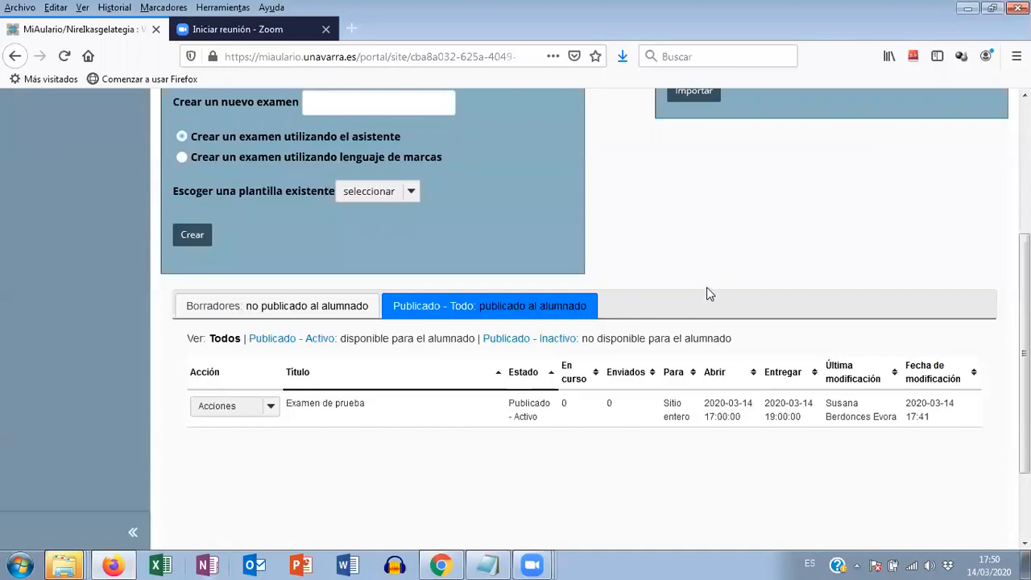
left_click(65, 56)
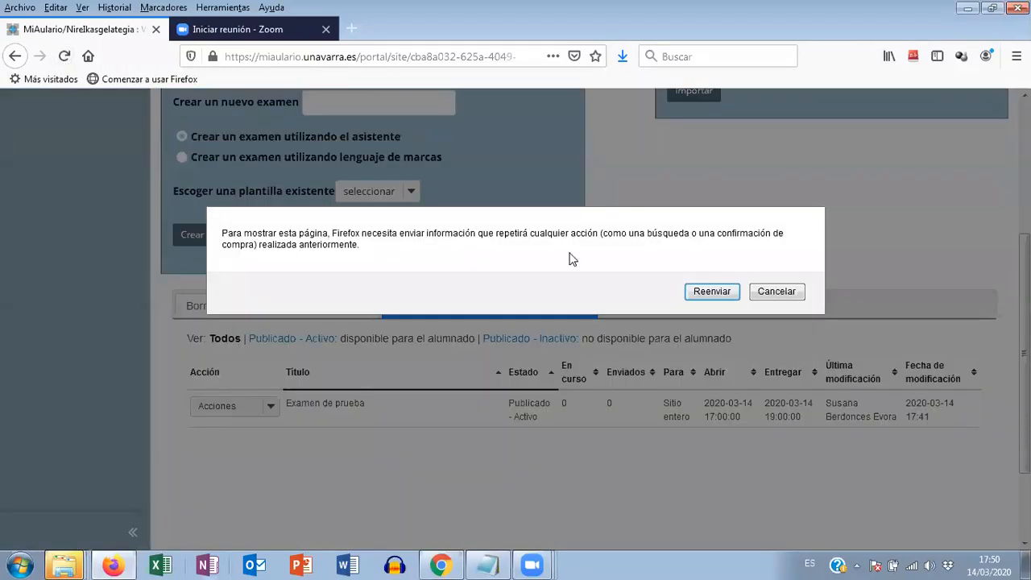
left_click(691, 292)
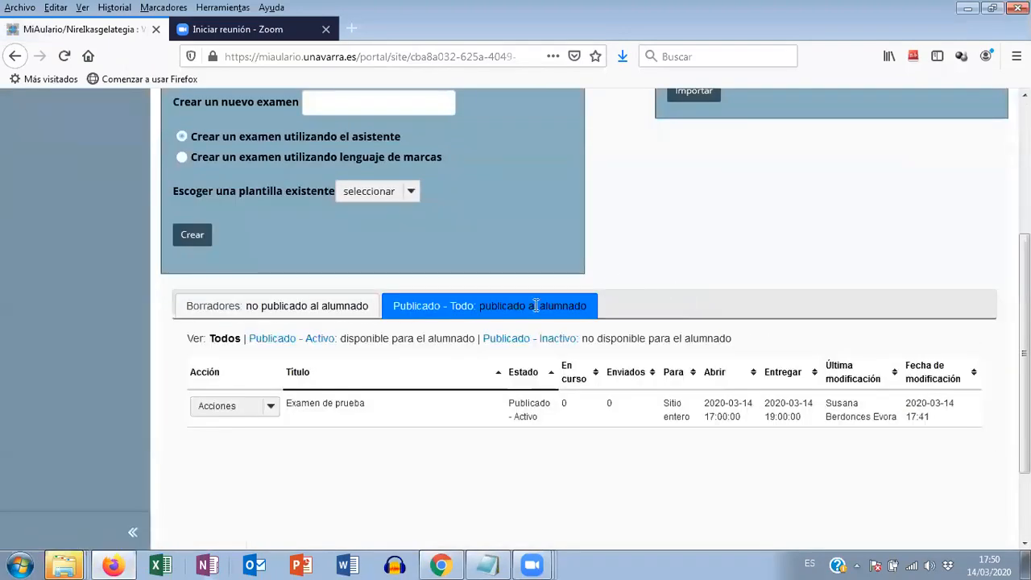
- Reopen the "Exámenes" tool to refresh the exam lists and check the submitted count of the published "Examen de prueba"
left_click(295, 307)
left_click(480, 316)
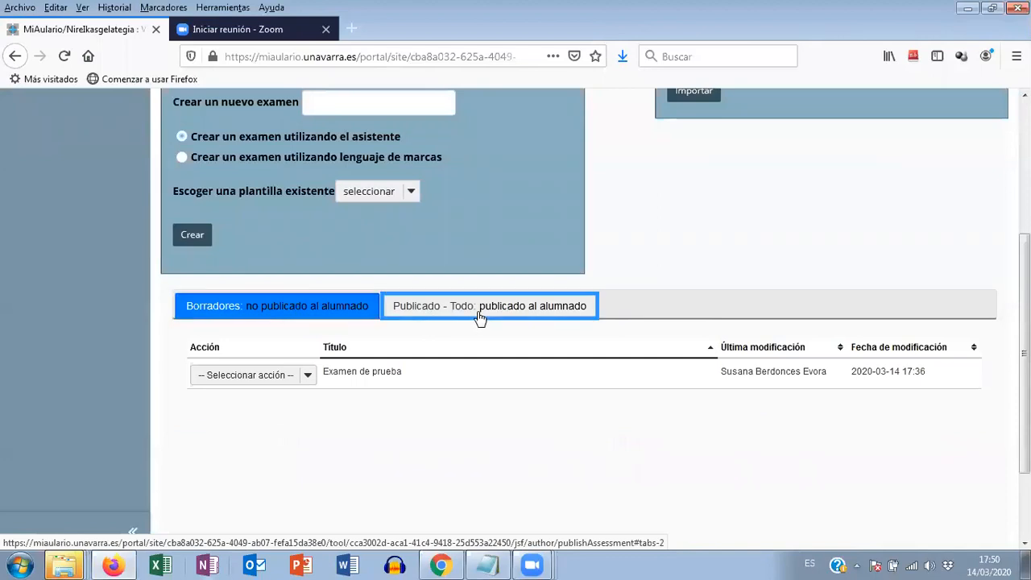
scroll(214, 278, "up", 3)
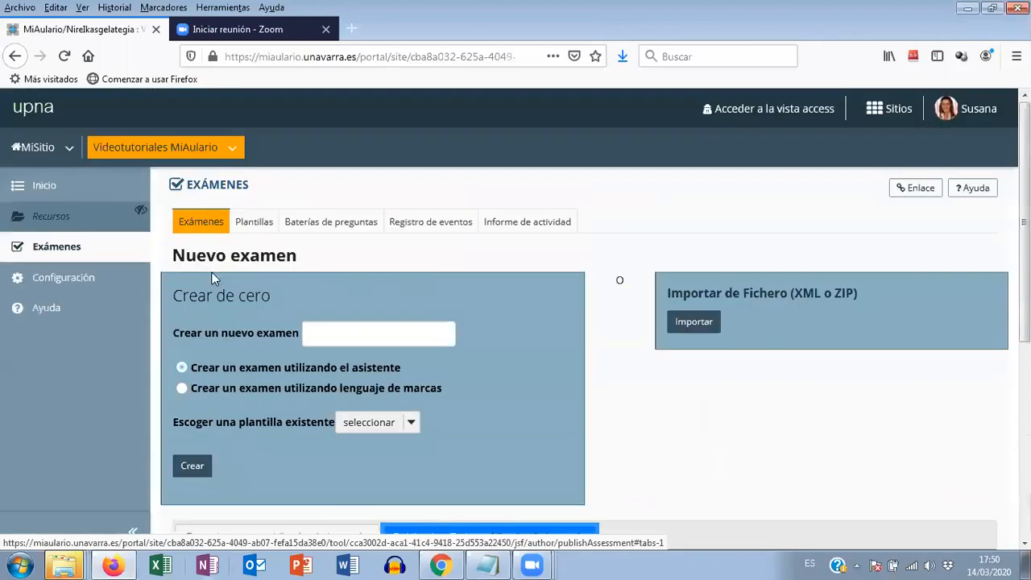
left_click(64, 219)
left_click(55, 246)
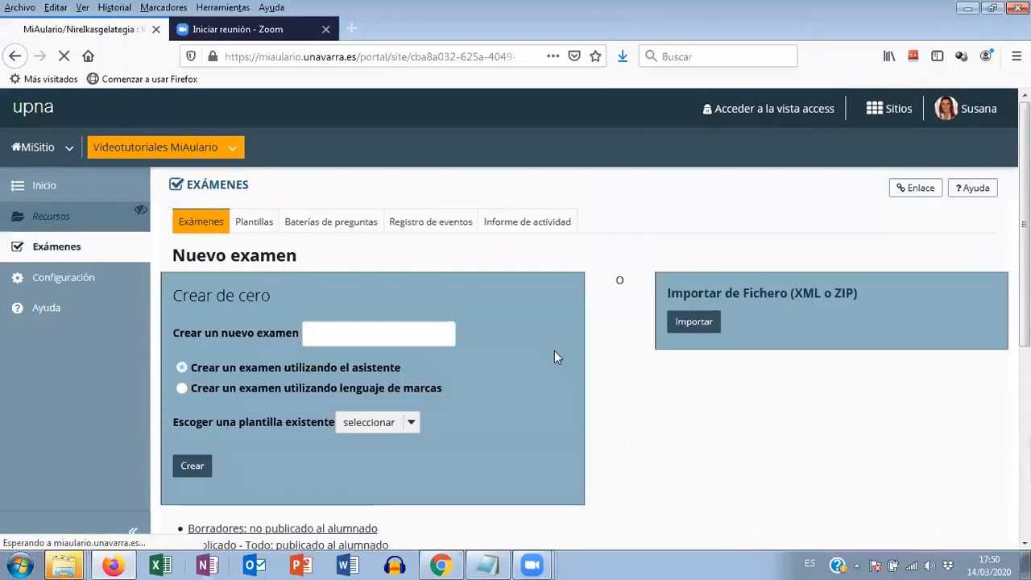
scroll(554, 357, "down", 5)
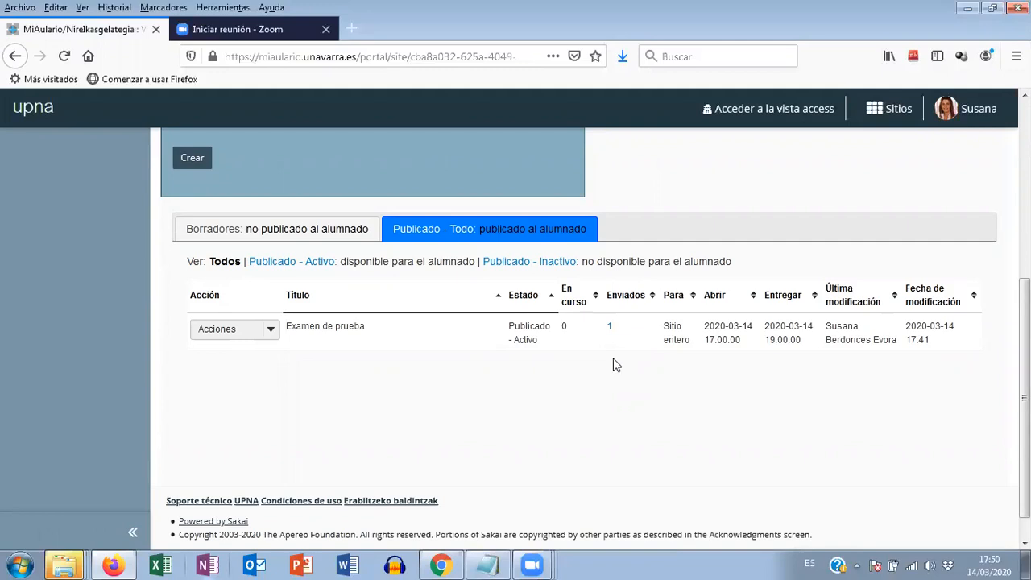
scroll(613, 362, "up", 5)
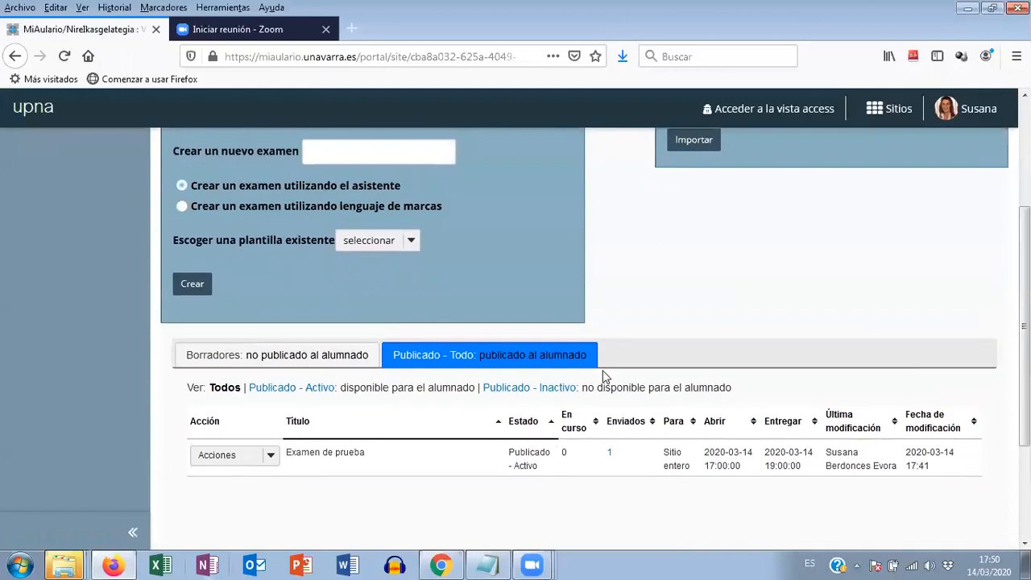
scroll(614, 356, "up", 2)
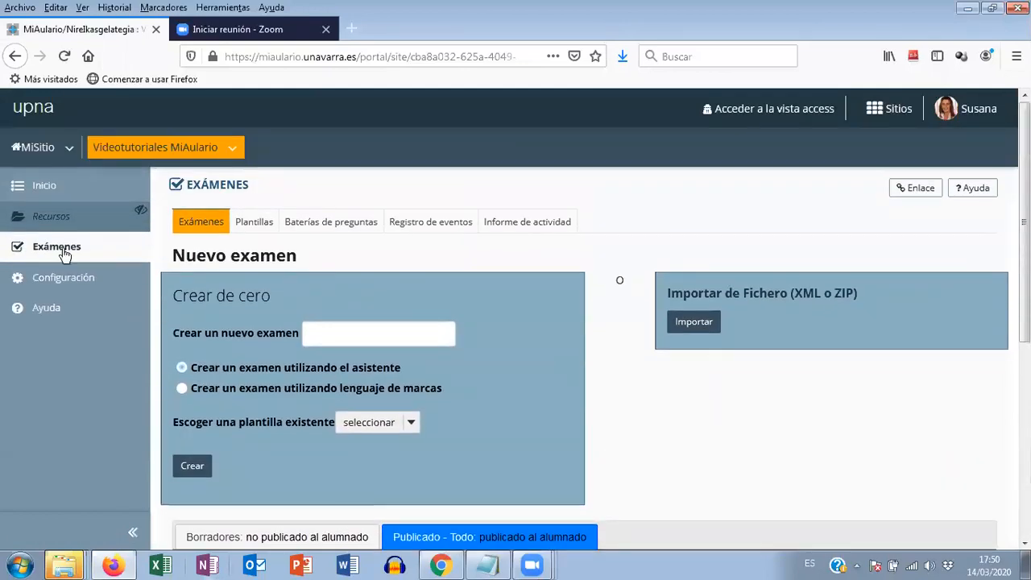
scroll(394, 242, "down", 5)
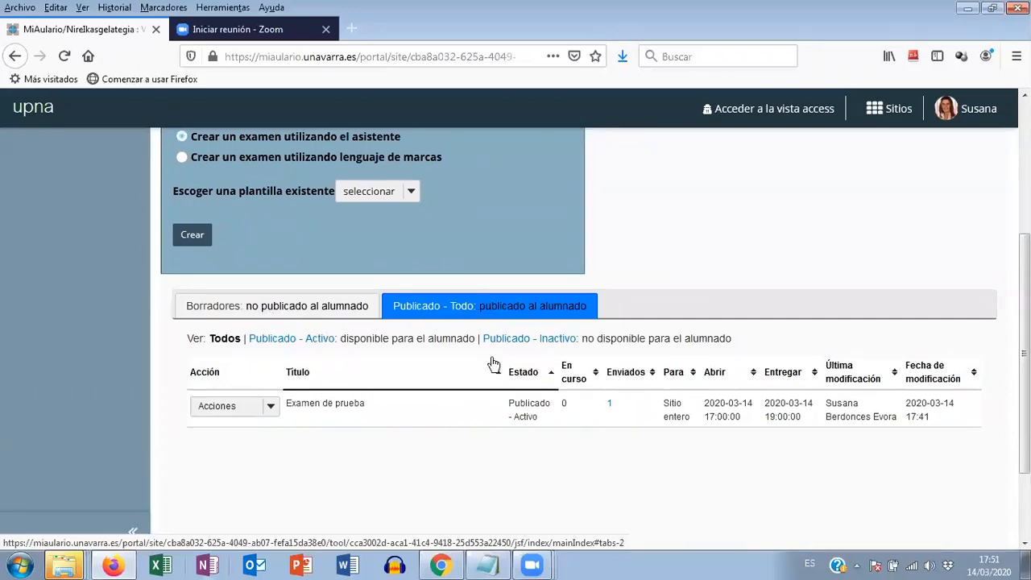
- Open the submissions of "Examen de prueba" and view the exam submitted by the guest student
left_click(610, 403)
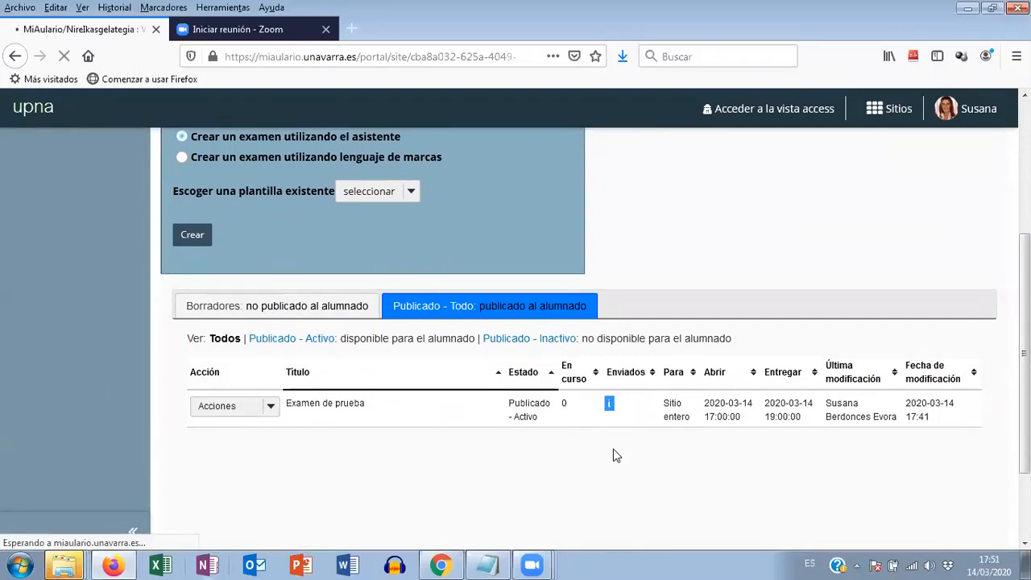
scroll(660, 407, "down", 5)
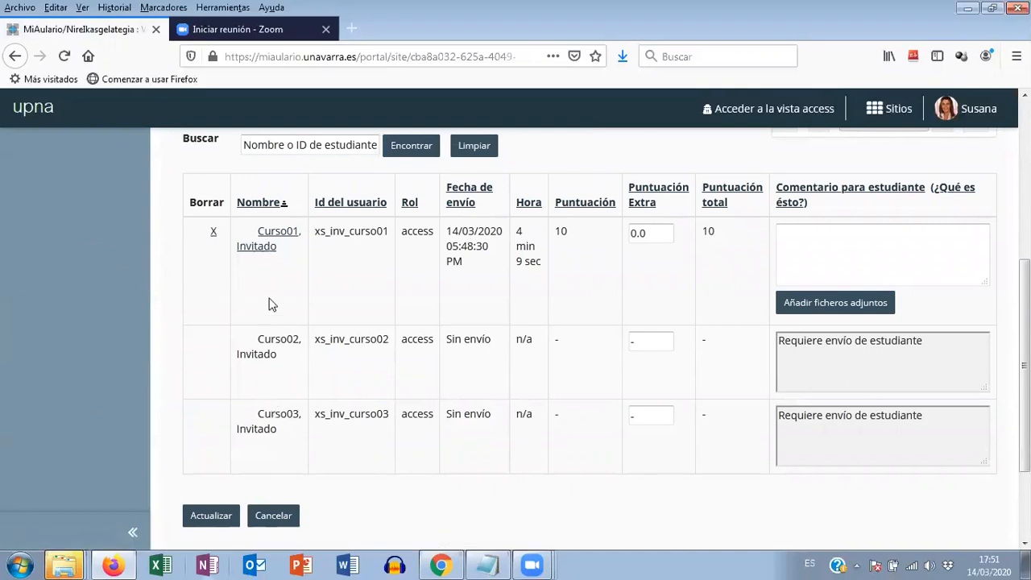
left_click(275, 238)
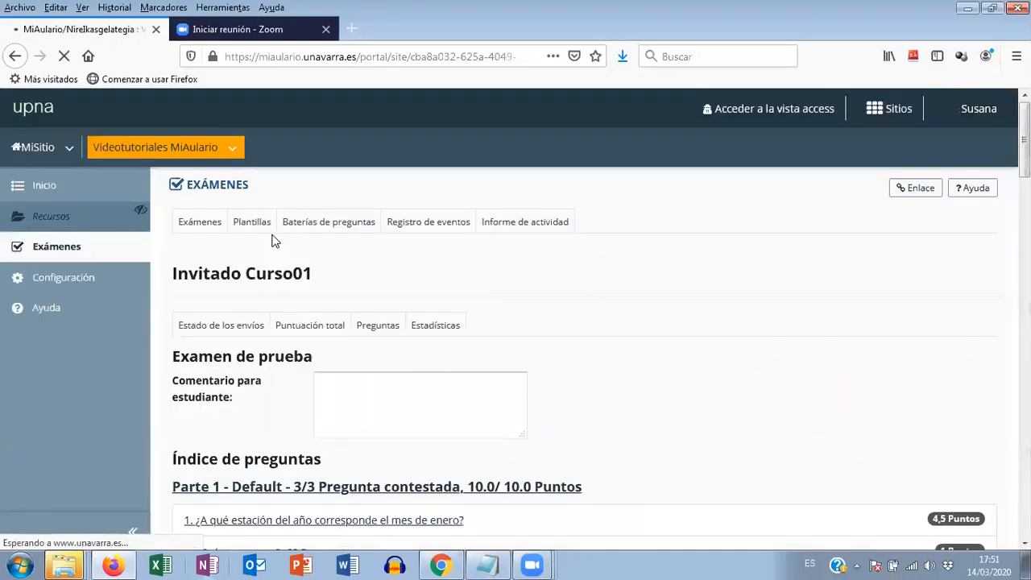
- Examine the guest student's answers, the points, correct answers and comment fields of all three questions, and the "Índice de preguntas"
scroll(441, 299, "down", 5)
scroll(436, 301, "down", 5)
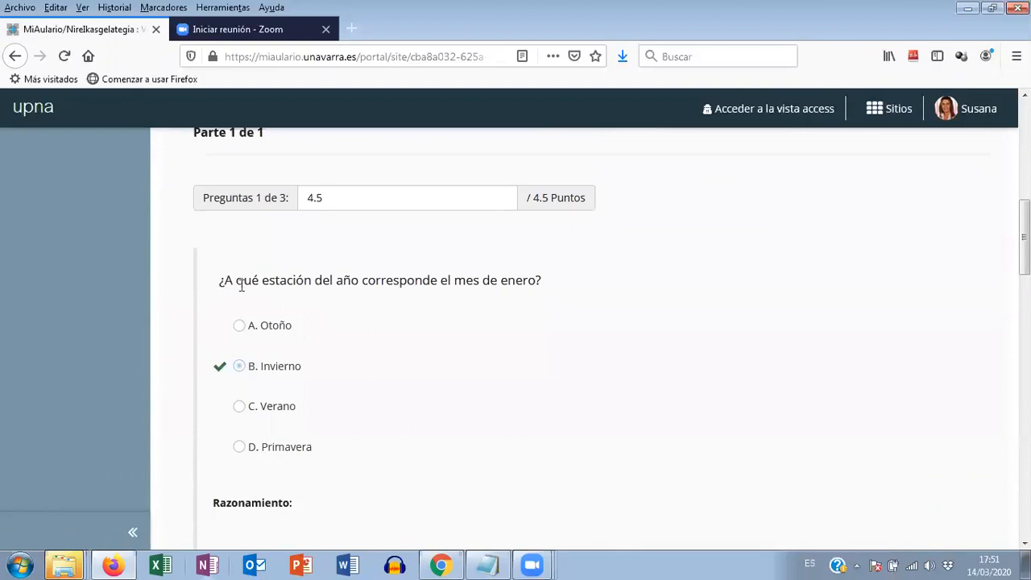
scroll(633, 300, "down", 2)
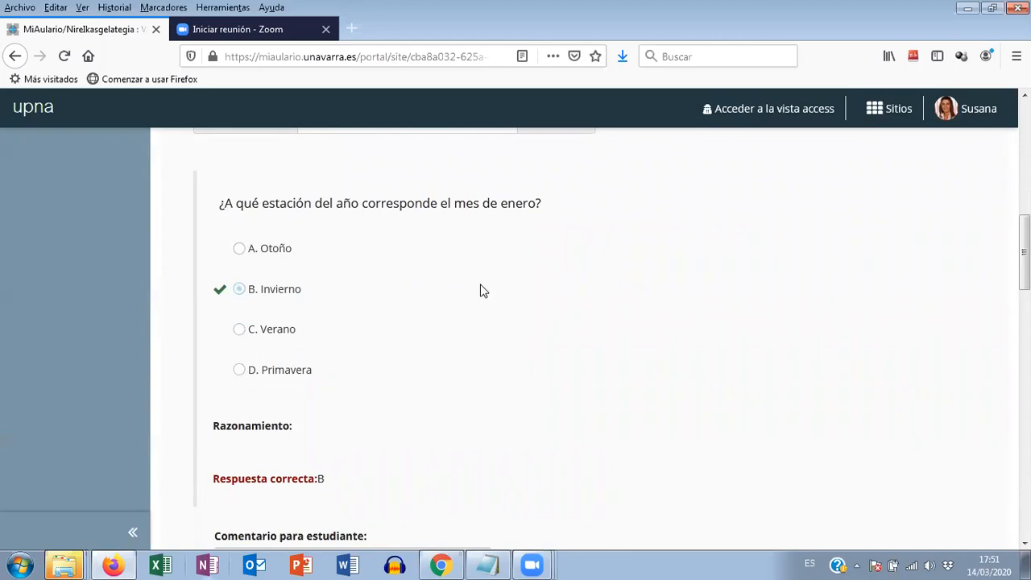
scroll(493, 292, "down", 2)
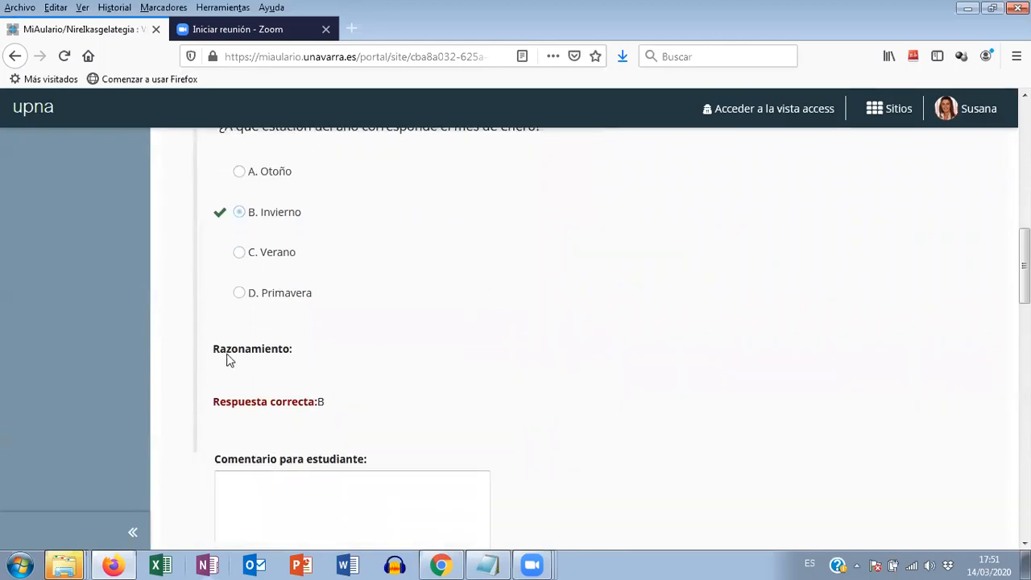
scroll(435, 363, "down", 5)
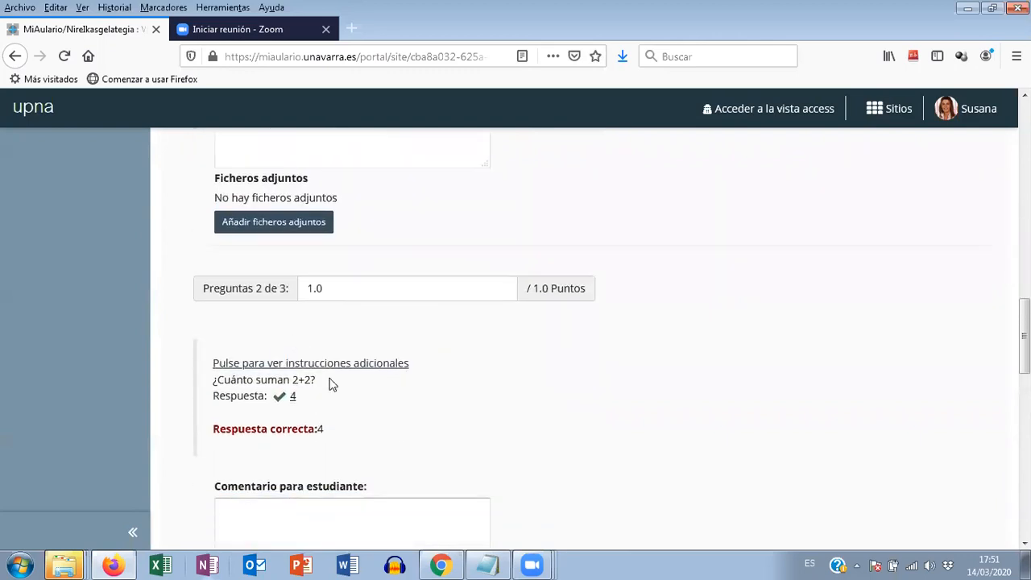
scroll(172, 352, "down", 1)
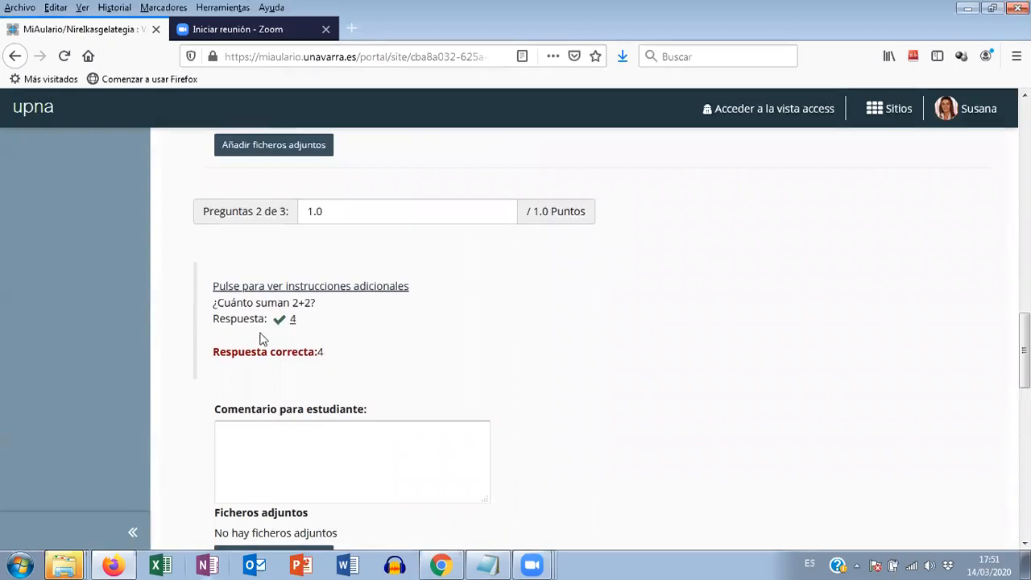
scroll(553, 350, "down", 3)
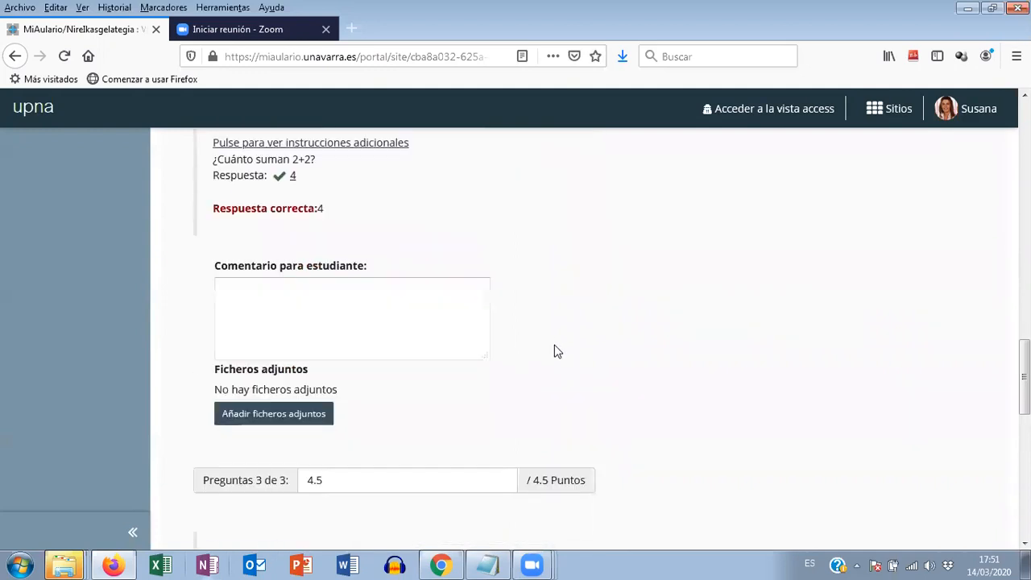
scroll(562, 352, "down", 3)
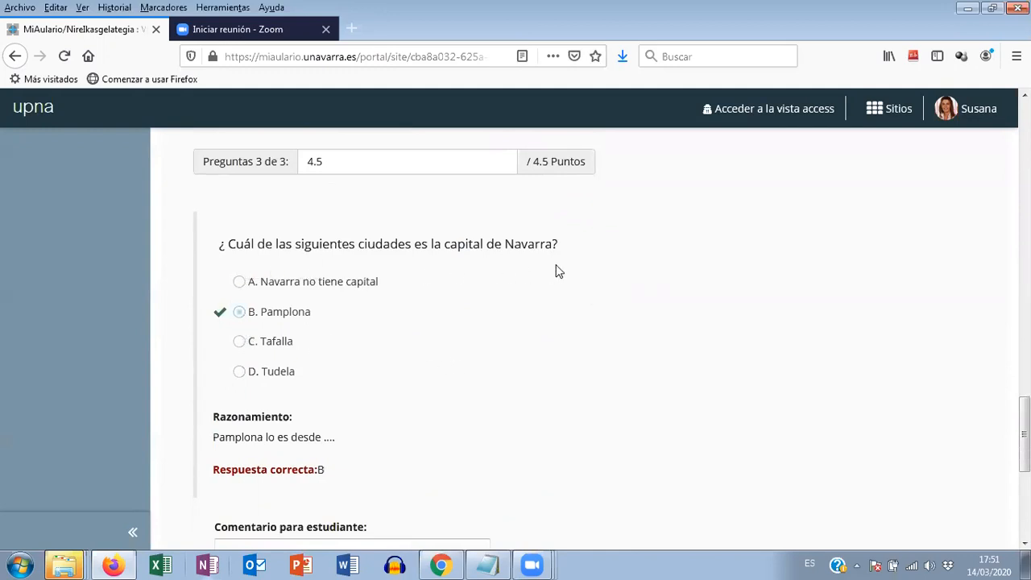
scroll(346, 325, "down", 1)
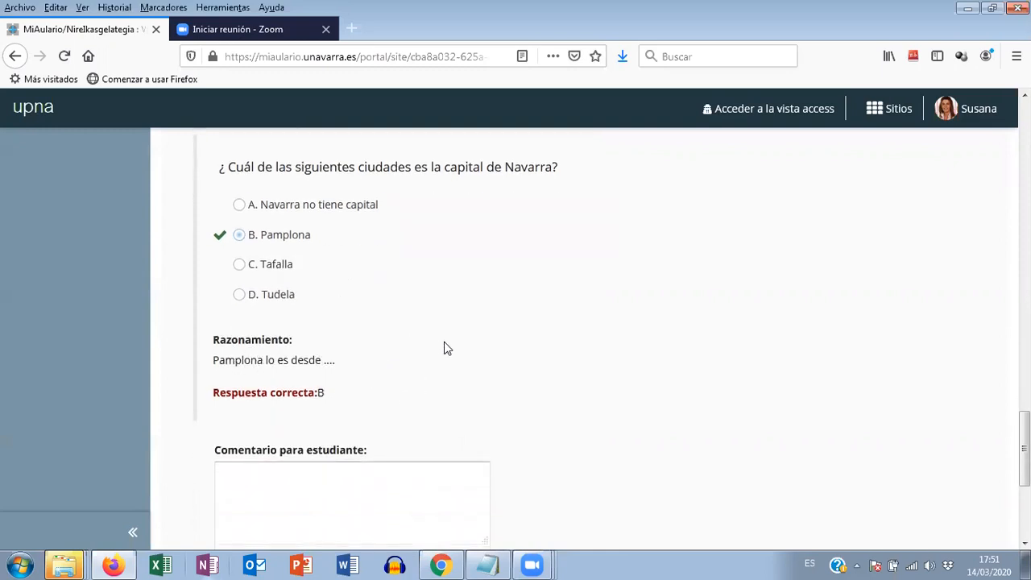
scroll(448, 348, "up", 8)
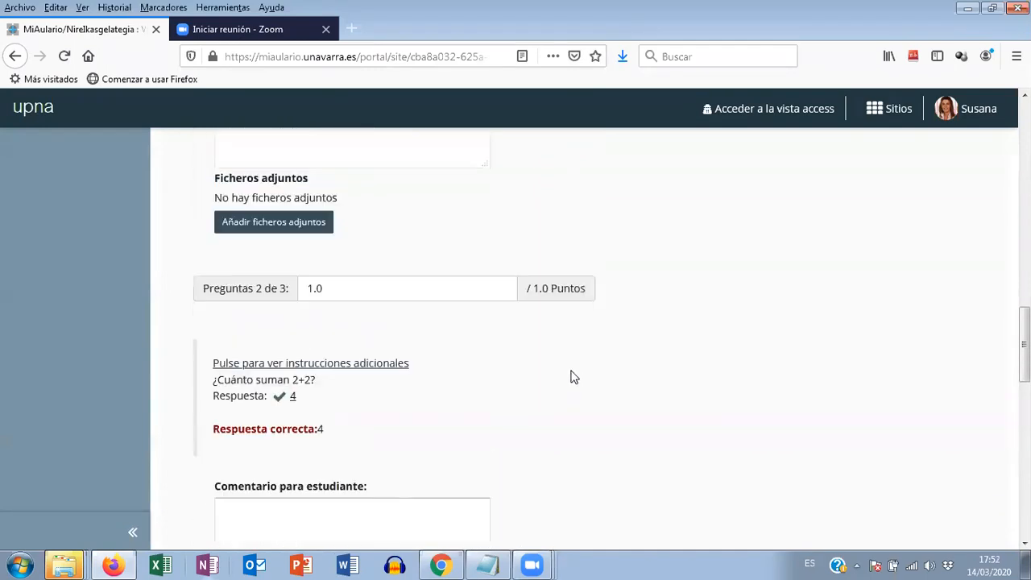
scroll(612, 384, "up", 3)
scroll(645, 397, "up", 5)
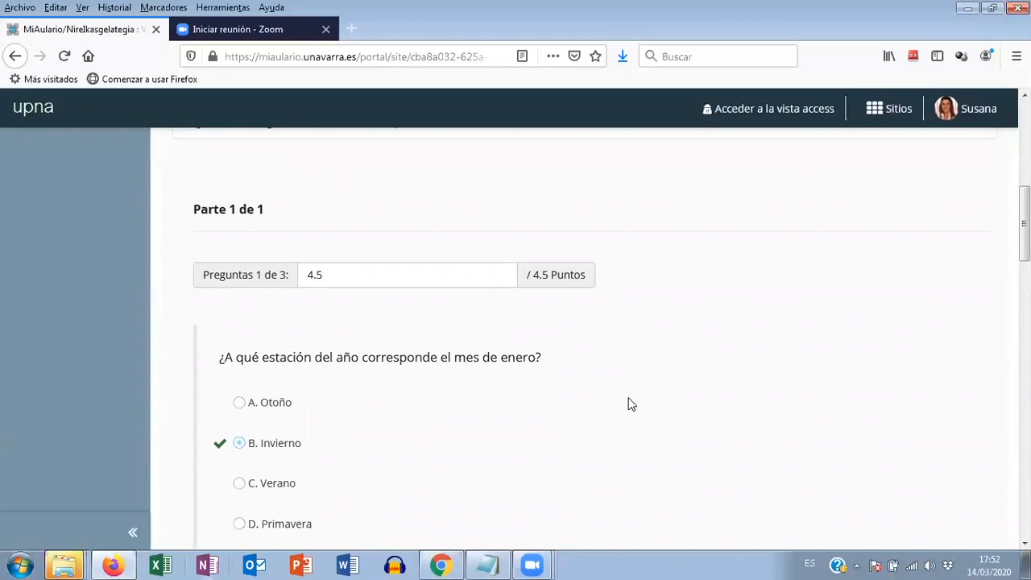
scroll(628, 400, "up", 5)
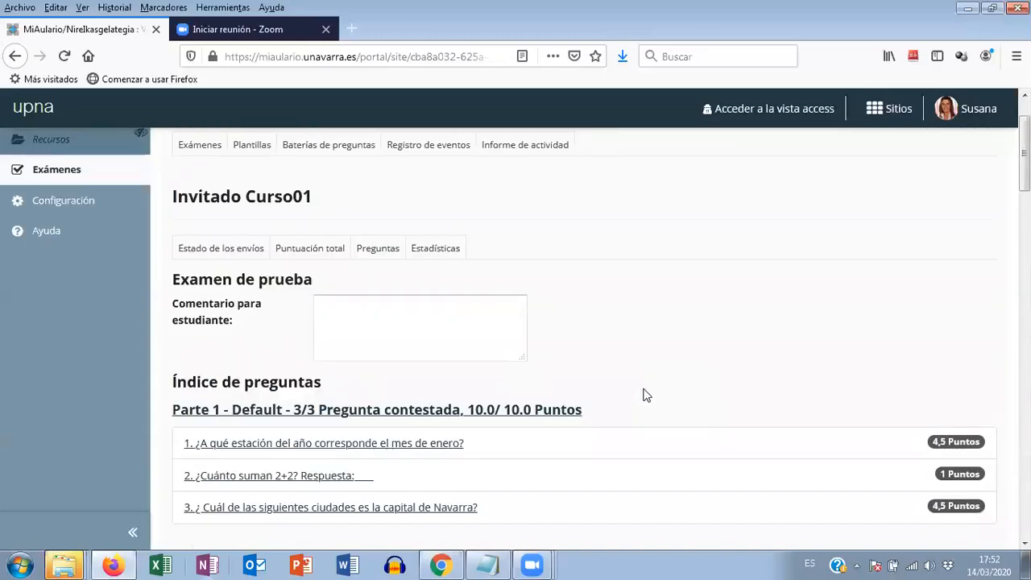
scroll(644, 396, "up", 1)
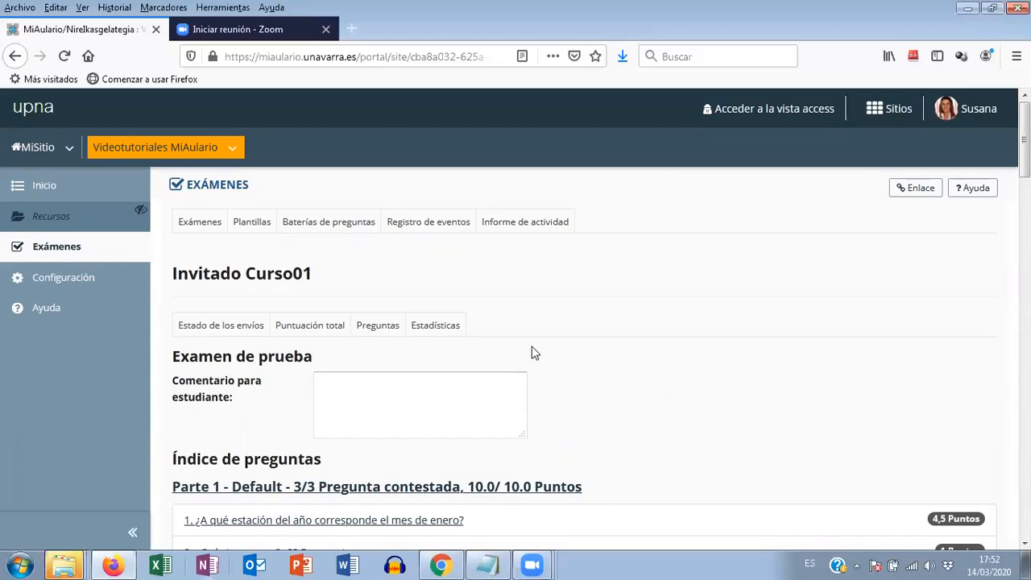
- Open the "Estadísticas" of "Examen de prueba" and examine the overall score figures and the response distribution for question 1
left_click(427, 333)
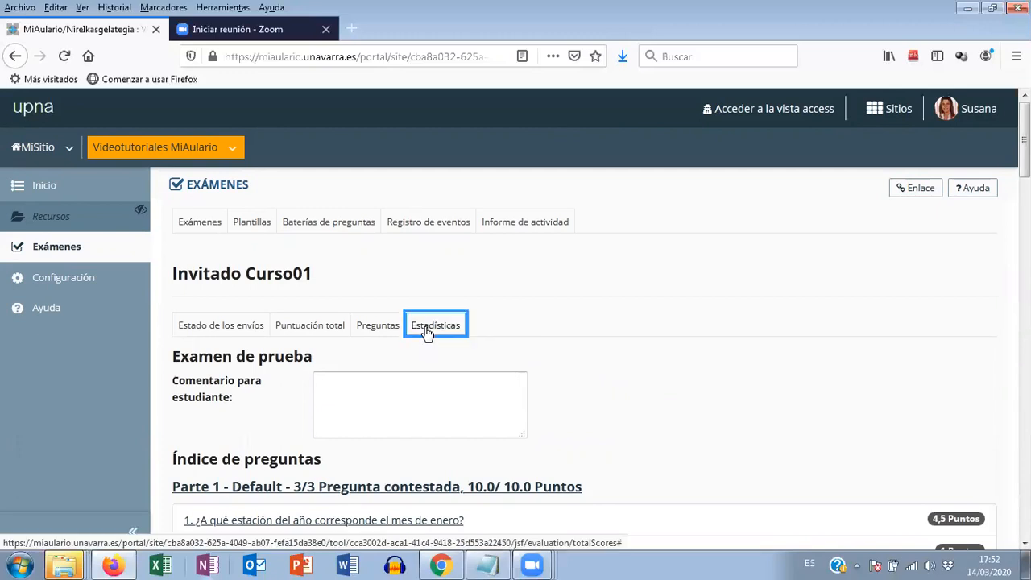
scroll(729, 328, "down", 1)
scroll(731, 328, "down", 4)
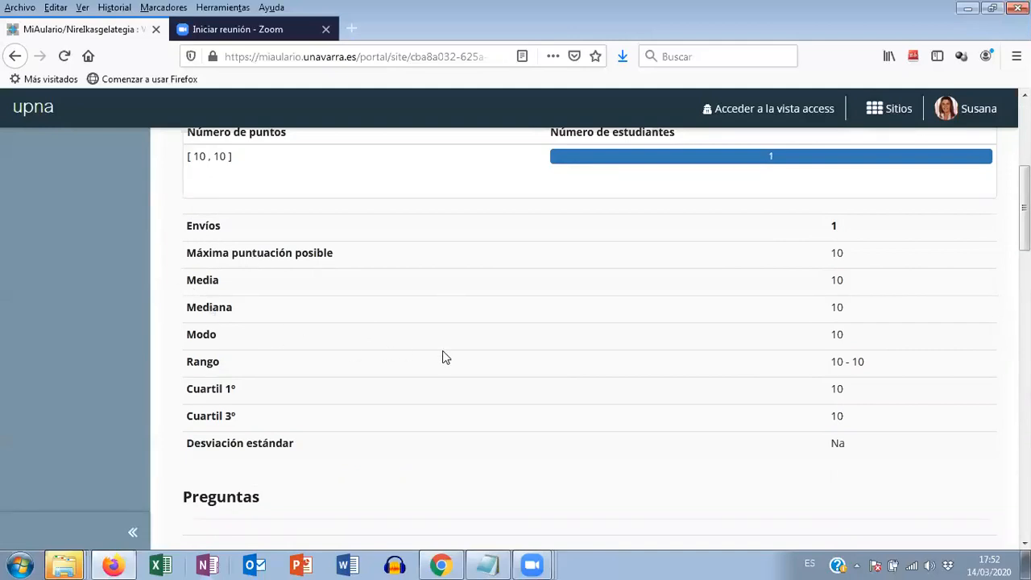
scroll(443, 357, "down", 2)
scroll(442, 359, "down", 5)
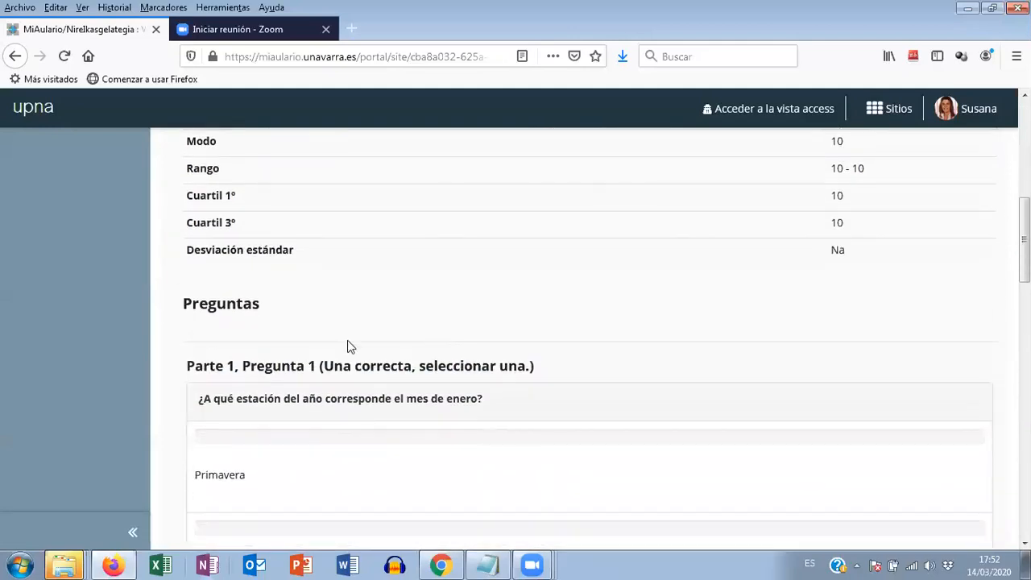
scroll(241, 258, "down", 2)
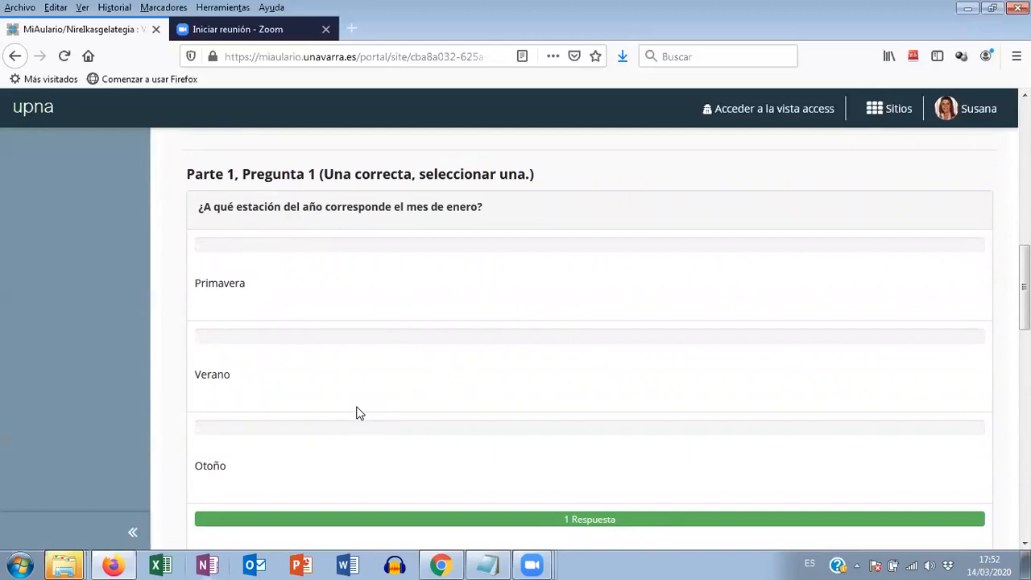
scroll(348, 408, "down", 2)
scroll(373, 376, "up", 1)
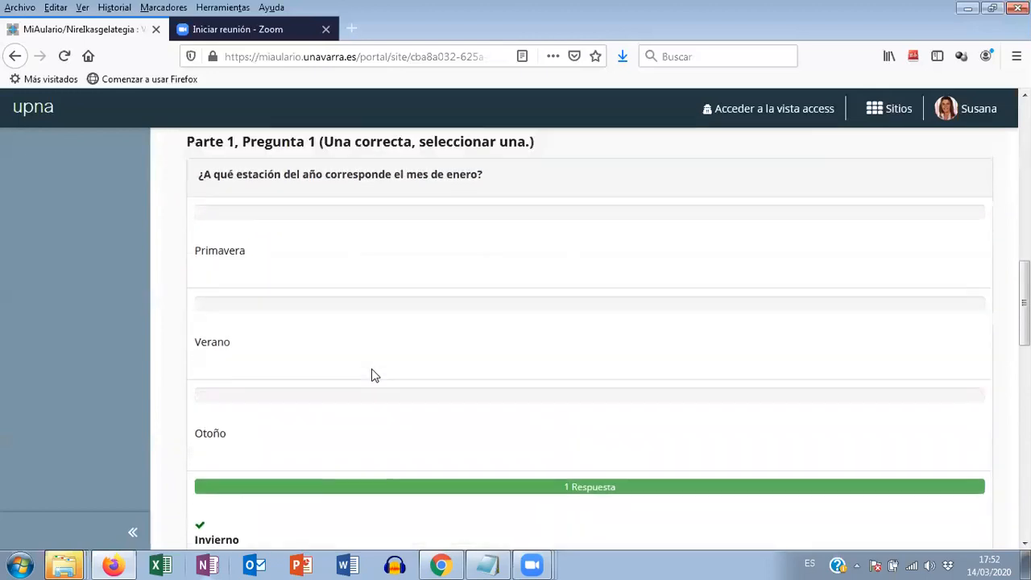
scroll(373, 376, "up", 1)
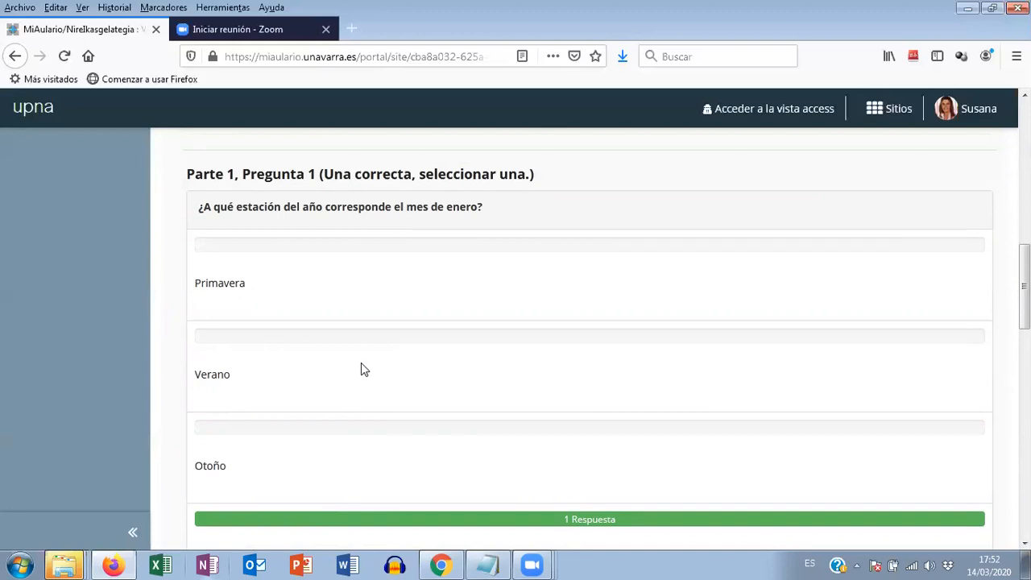
- Examine the response distributions and percentages of fully correct students for questions 1 and 2, rechecking the overall score figures
scroll(373, 368, "down", 2)
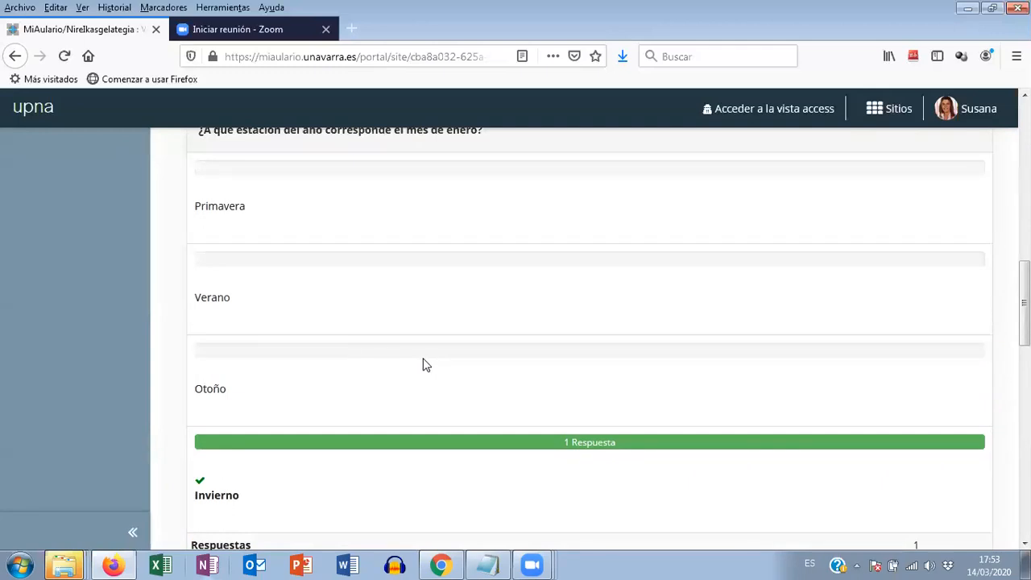
scroll(423, 355, "down", 6)
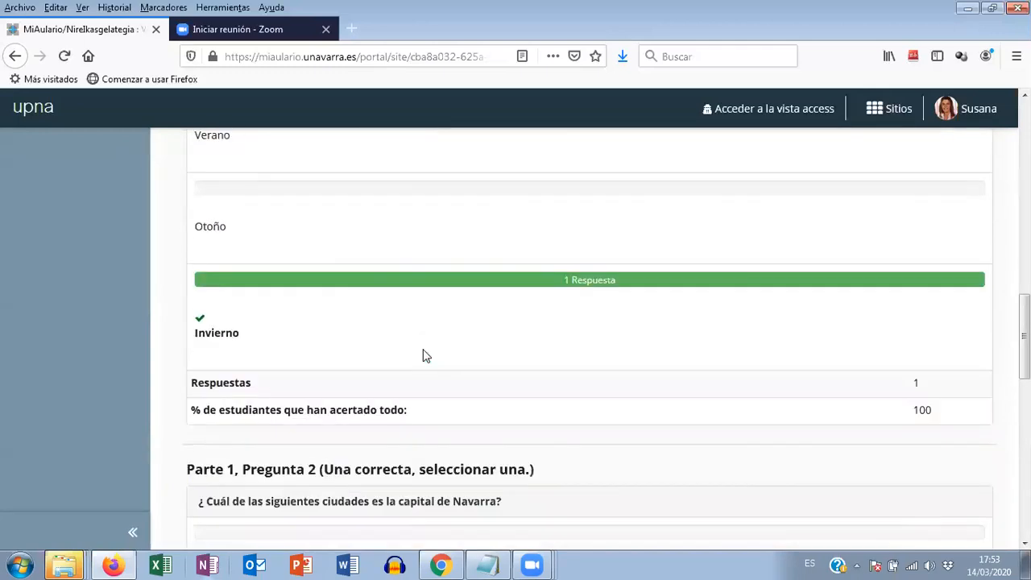
scroll(482, 395, "down", 6)
scroll(475, 402, "down", 2)
scroll(473, 403, "up", 6)
scroll(467, 401, "up", 12)
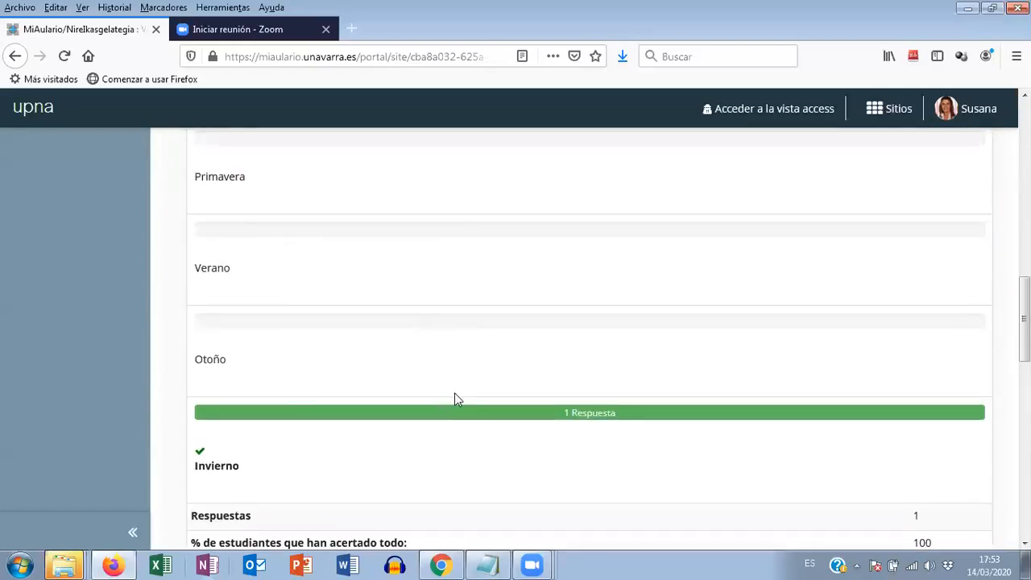
scroll(455, 400, "up", 7)
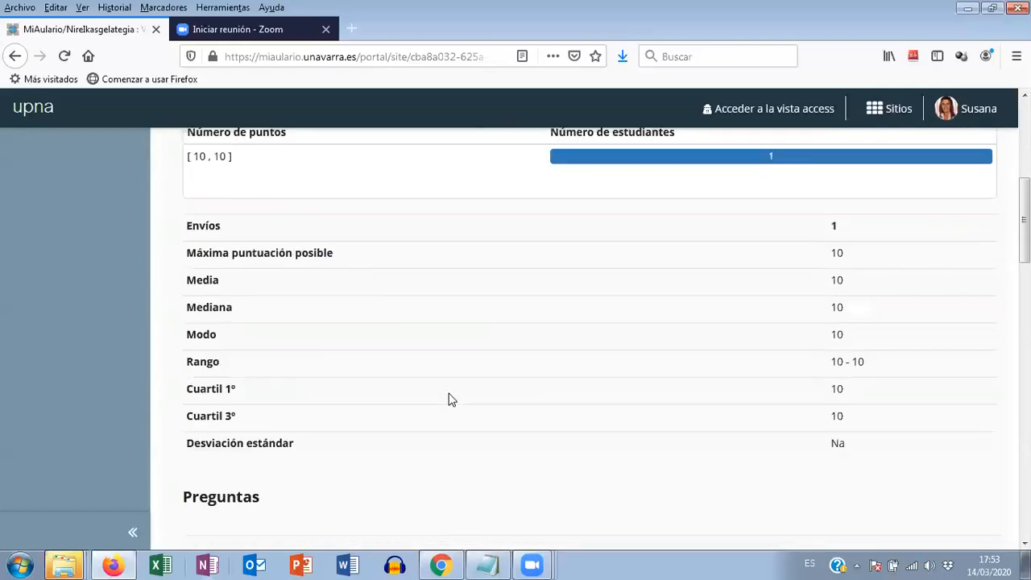
scroll(451, 401, "up", 2)
scroll(451, 400, "down", 15)
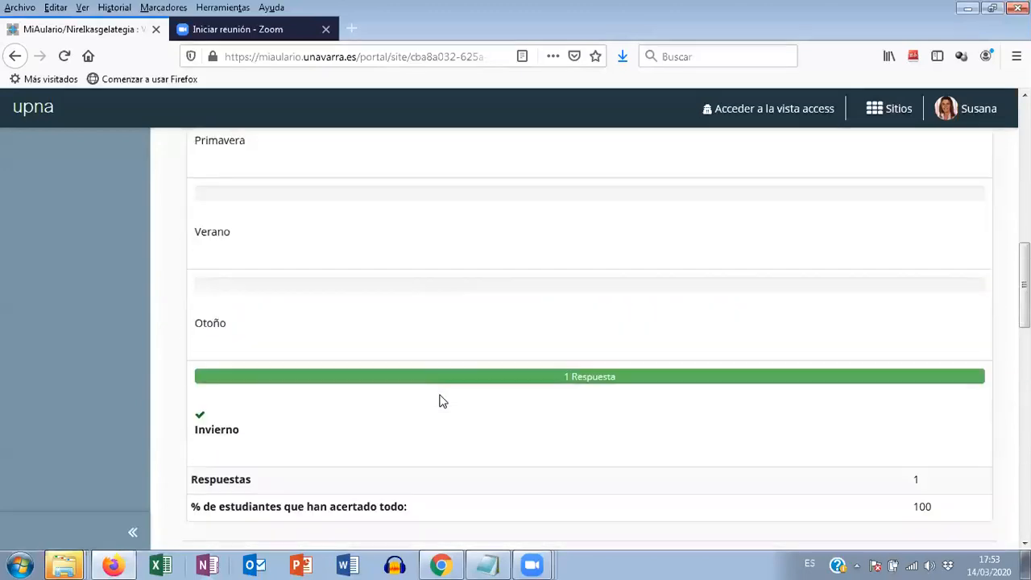
scroll(436, 393, "down", 1)
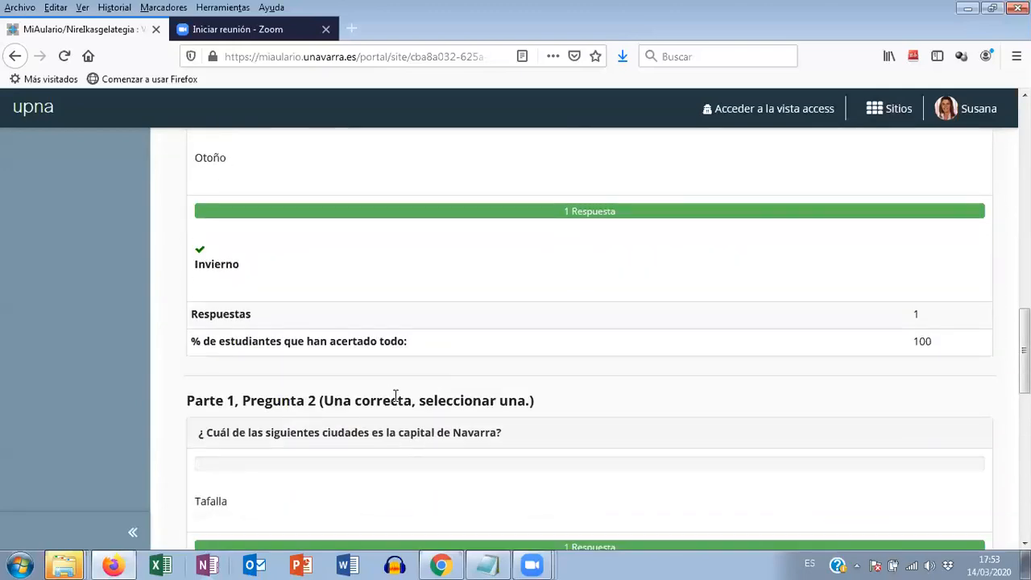
scroll(399, 403, "down", 6)
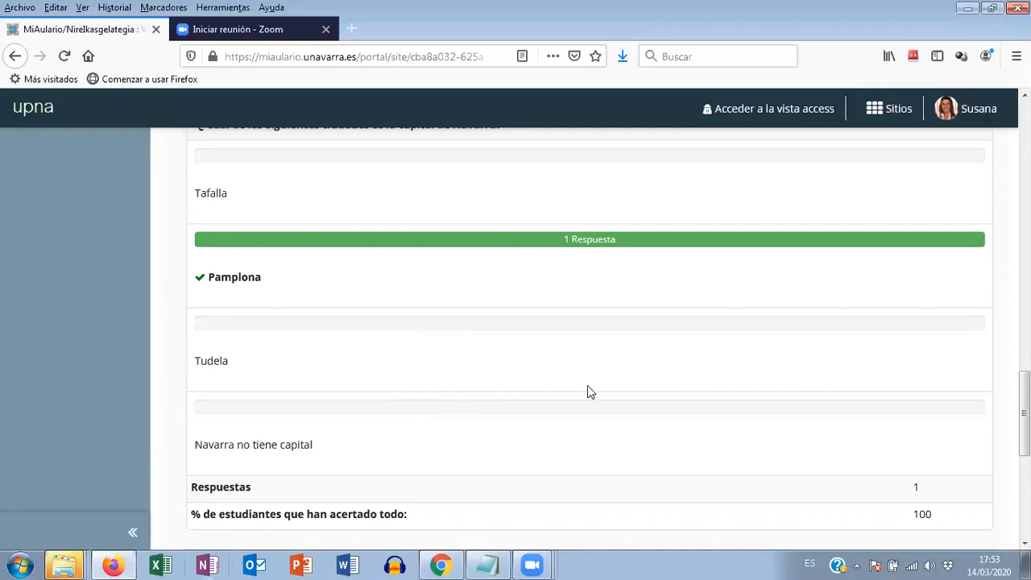
- Export all answers of "Examen de prueba" and open the exported file in Microsoft Excel with editing enabled
left_click_drag(1025, 413, 1024, 150)
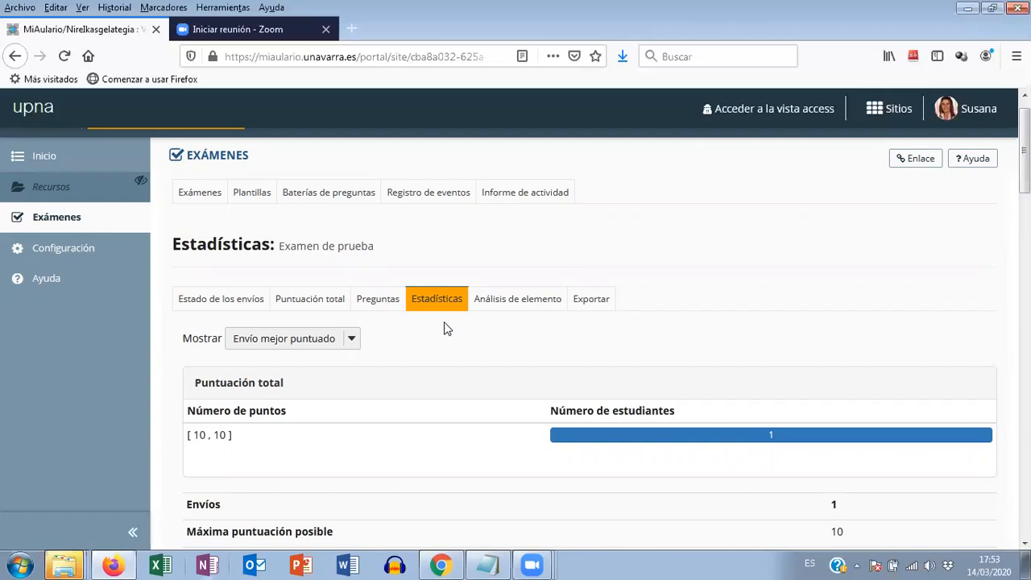
left_click(587, 304)
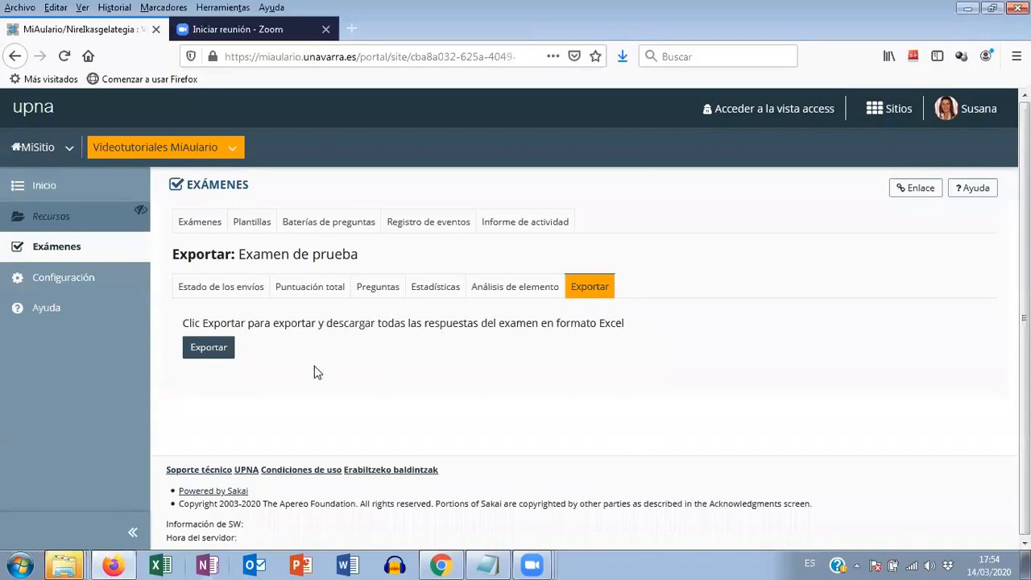
left_click(210, 352)
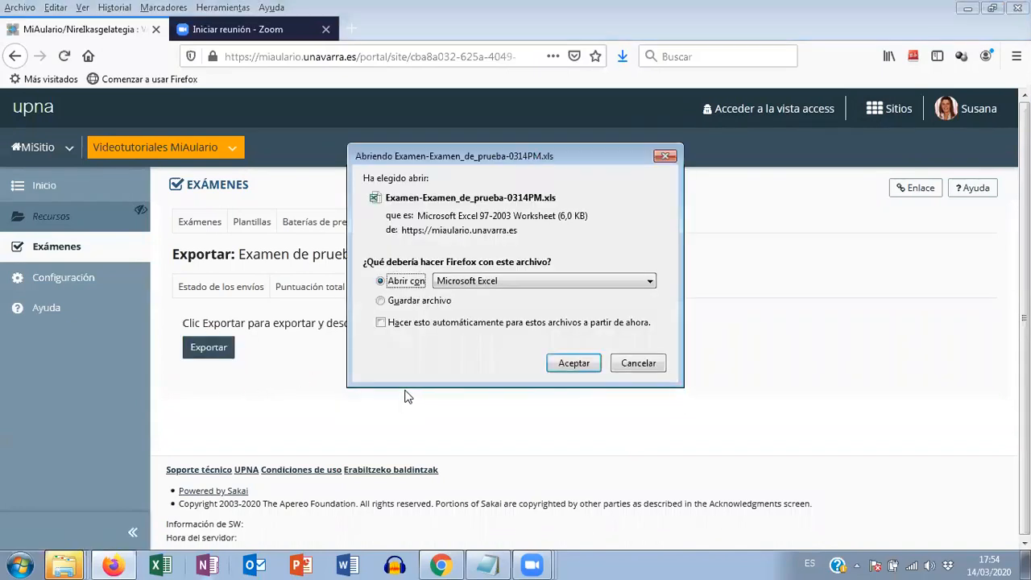
left_click(574, 364)
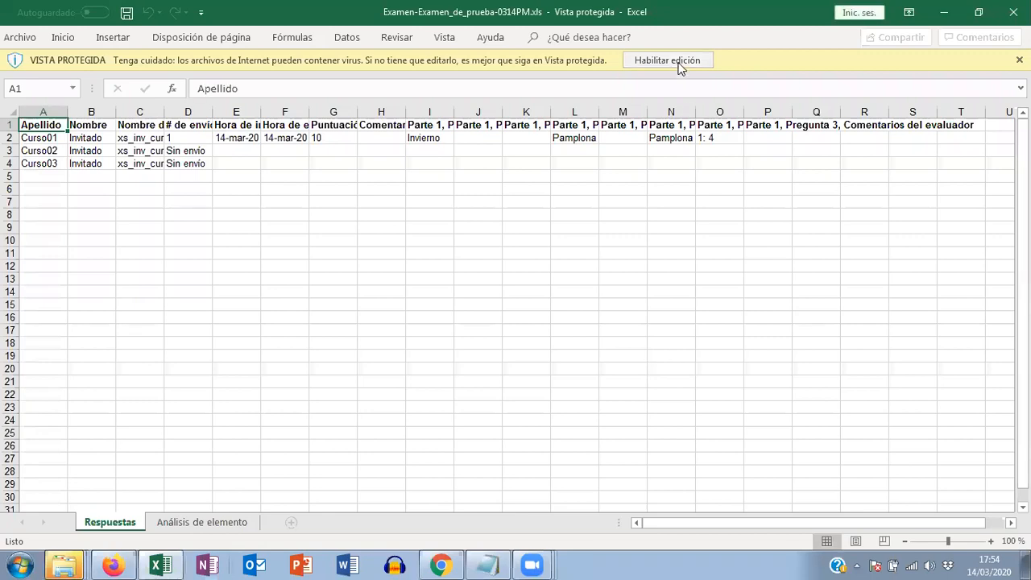
left_click(668, 60)
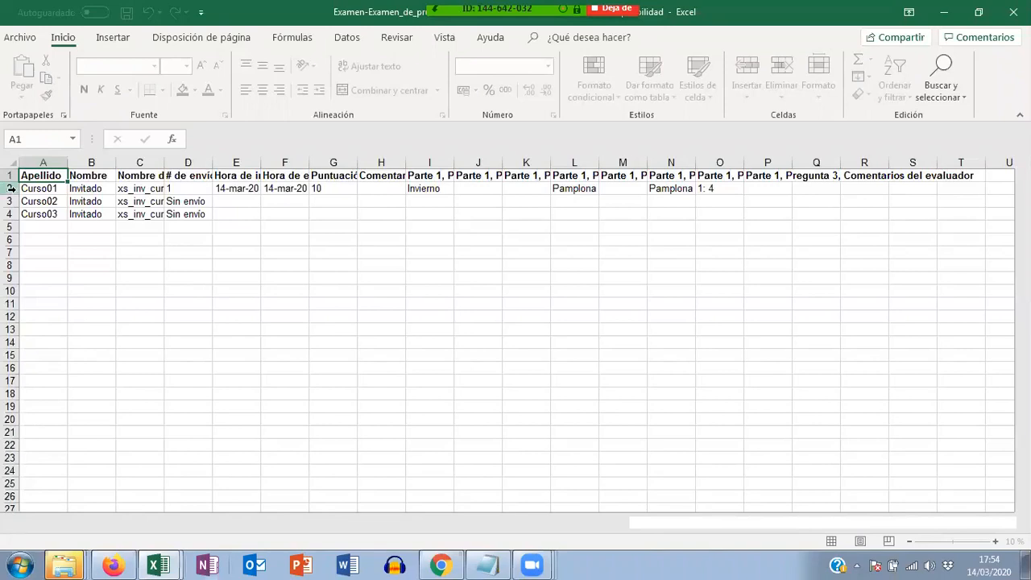
- In the "Respuestas" sheet, delete columns H to T and fit the "Puntuación total" column to its contents
left_click(10, 188)
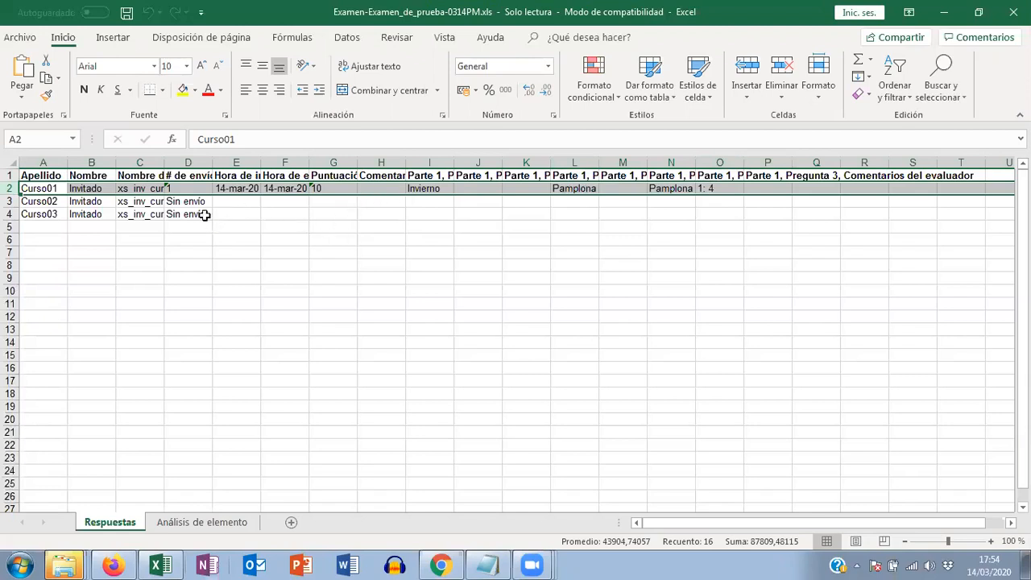
left_click(301, 252)
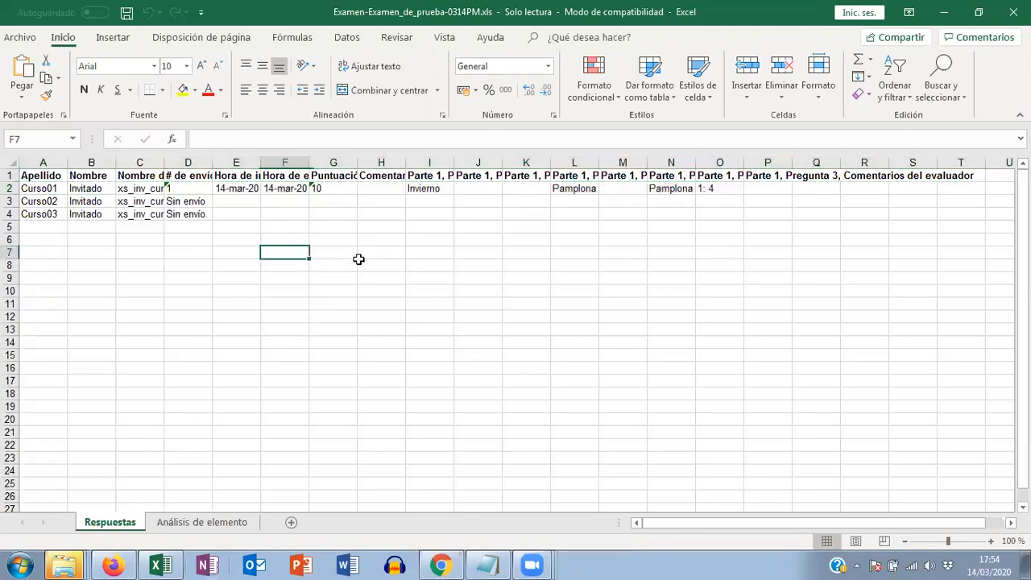
left_click_drag(380, 162, 967, 157)
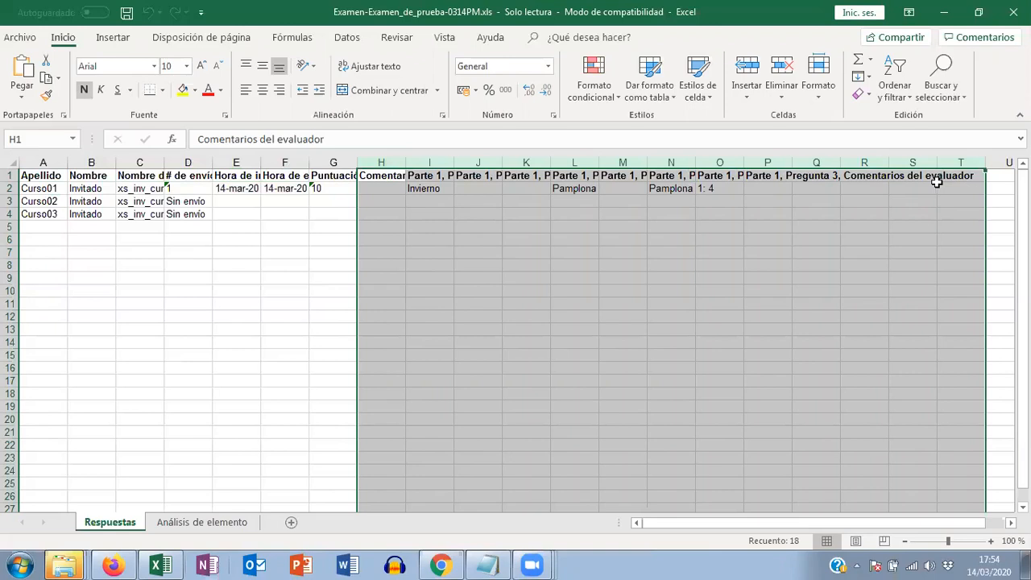
right_click(933, 169)
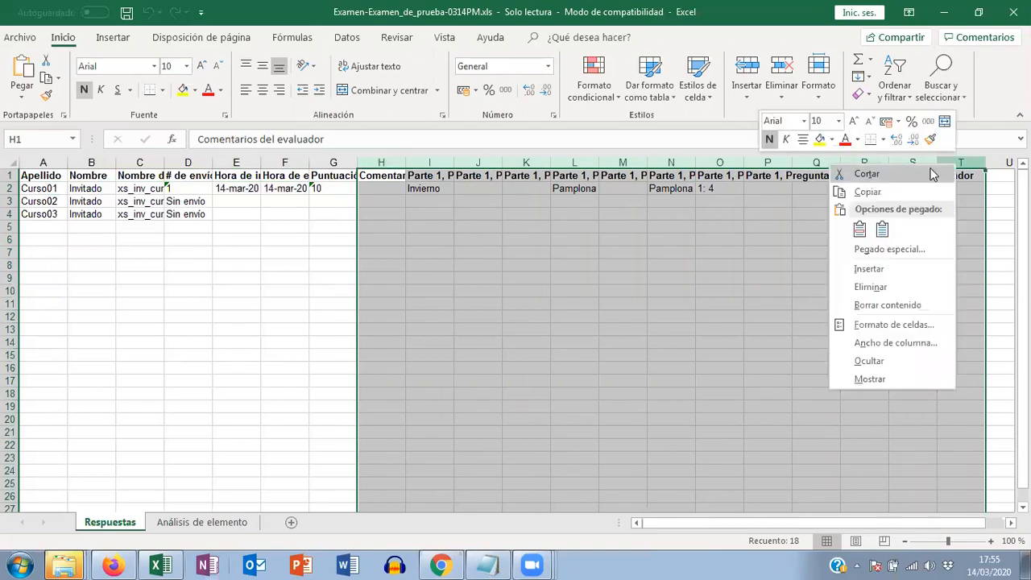
left_click(885, 287)
left_click(341, 212)
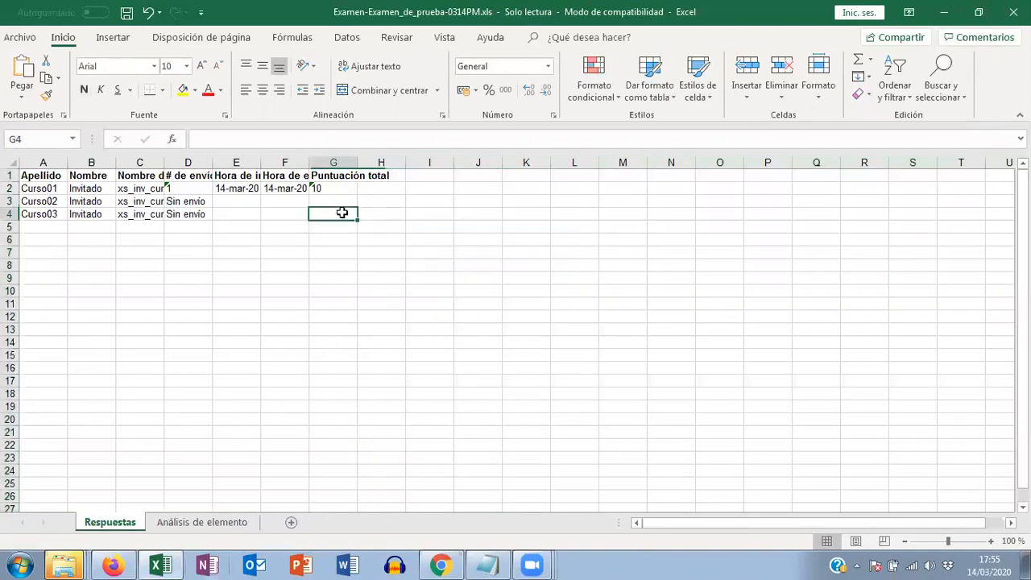
double_click(357, 164)
left_click(319, 190)
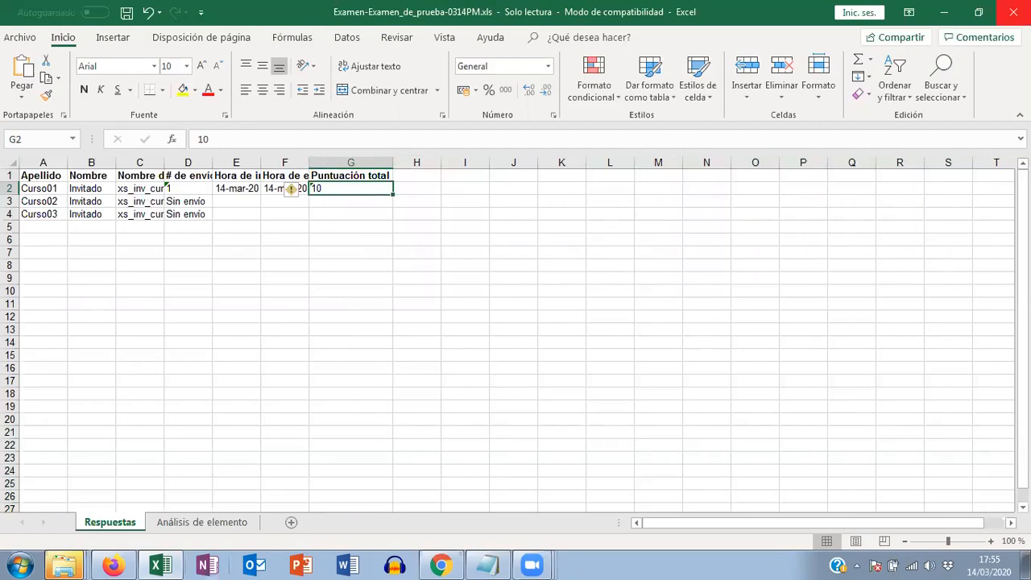
- Close the exported workbook without saving its changes and return to the main page of the "Exámenes" tool
left_click(1014, 12)
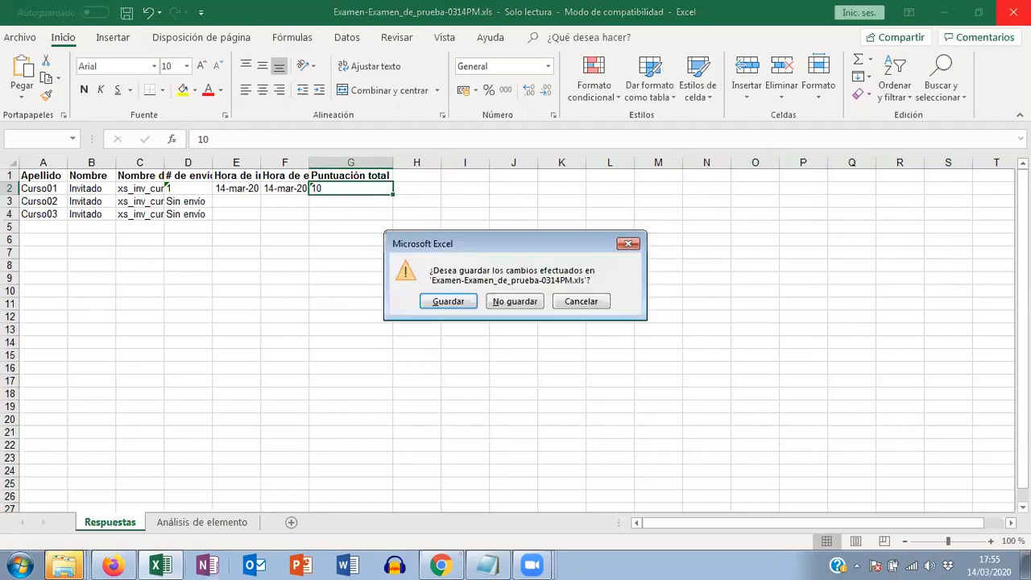
left_click(516, 302)
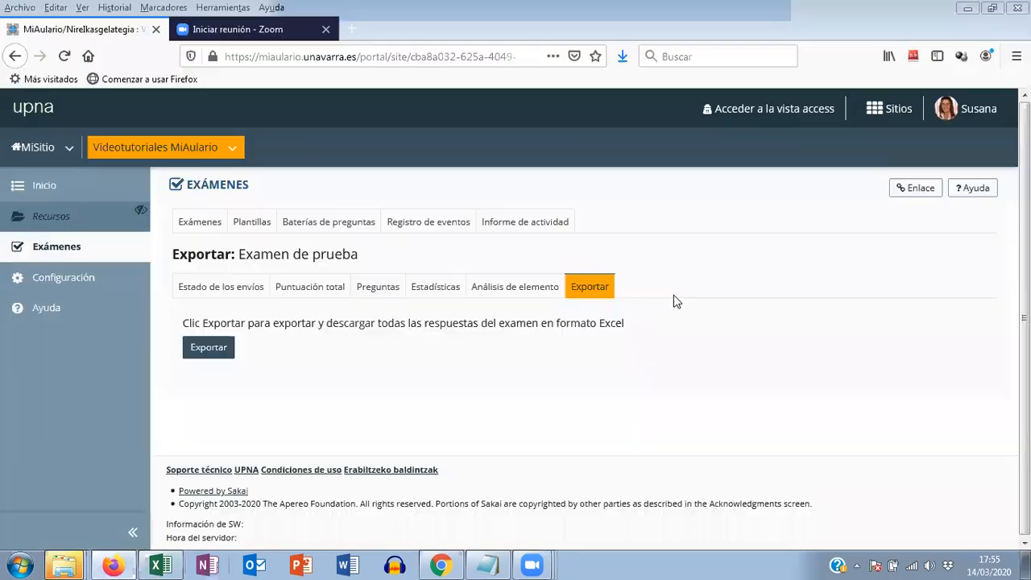
left_click(232, 182)
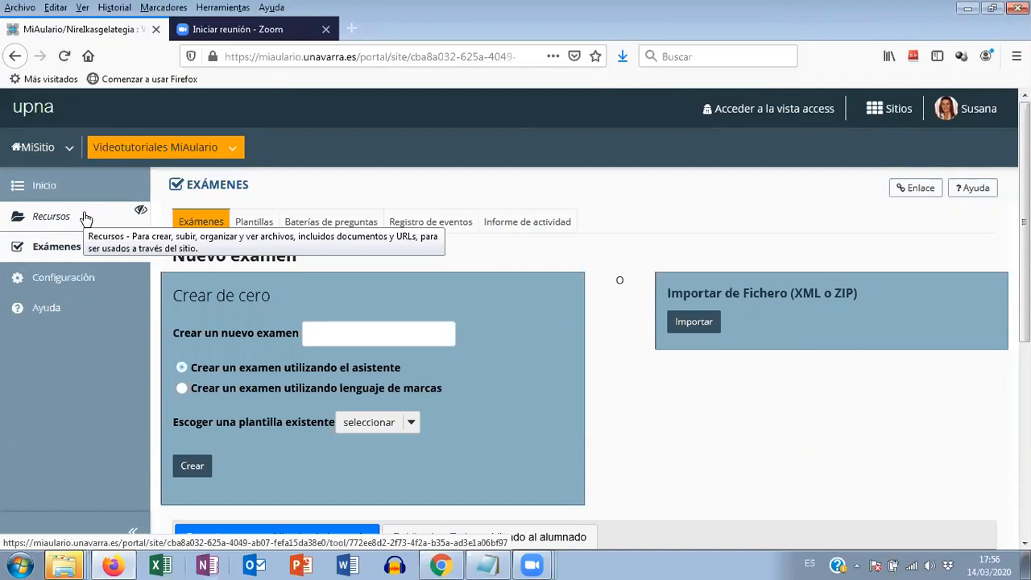
- Make the "Recursos" tool visible to students in the site's "Orden de las herramientas" settings and save
left_click(69, 278)
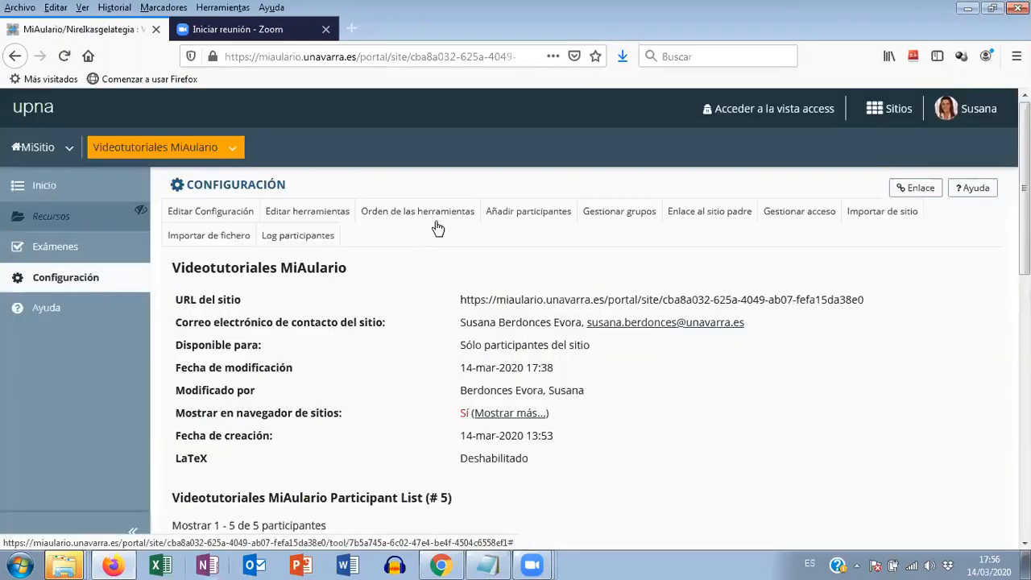
left_click(434, 213)
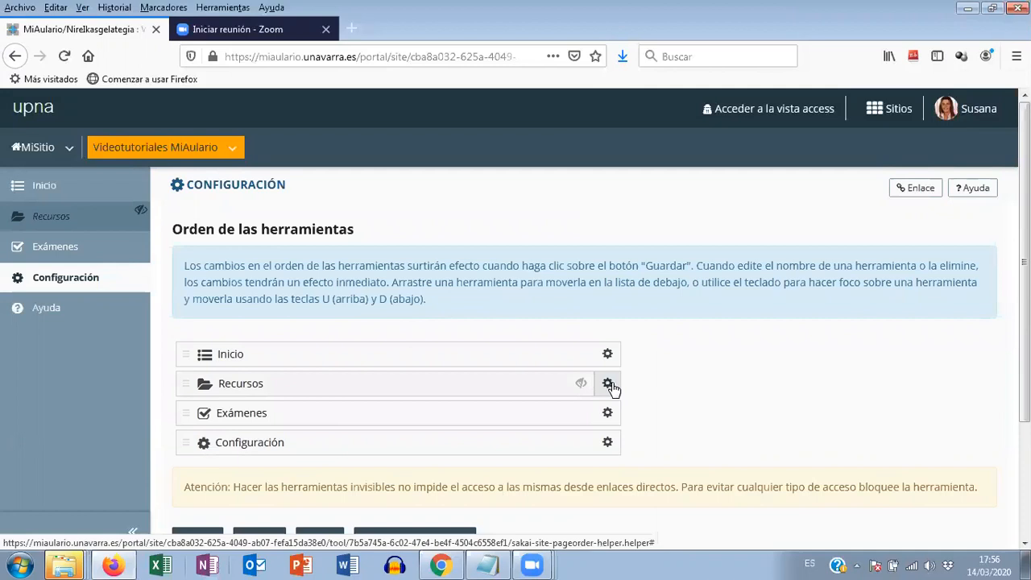
left_click(610, 385)
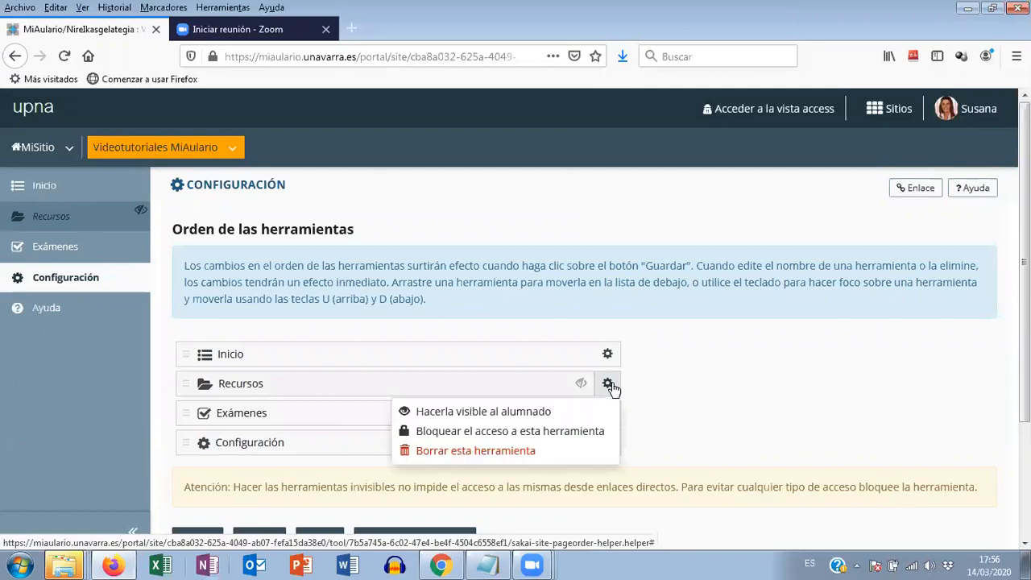
left_click(510, 412)
left_click(196, 496)
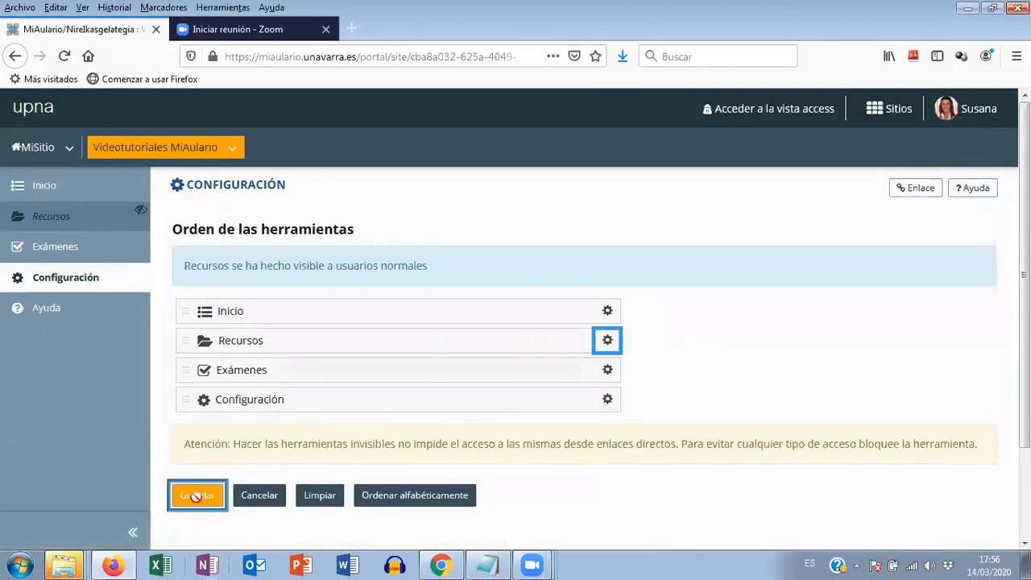